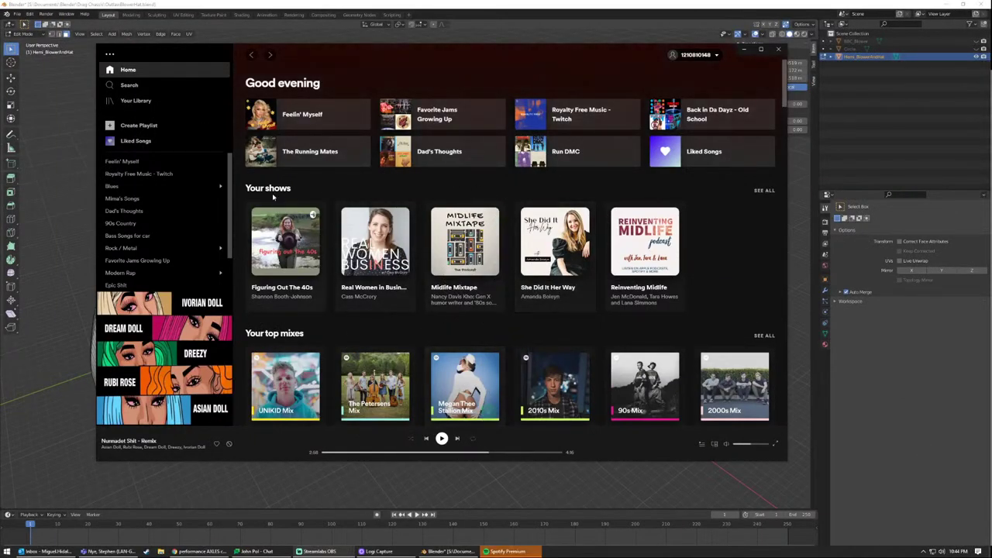
Step: Start the Royalty Free Music - Twitch playlist, postpone the Equalify update, and switch back to Blender
{"action": "left_click", "coordinate": [305, 150]}
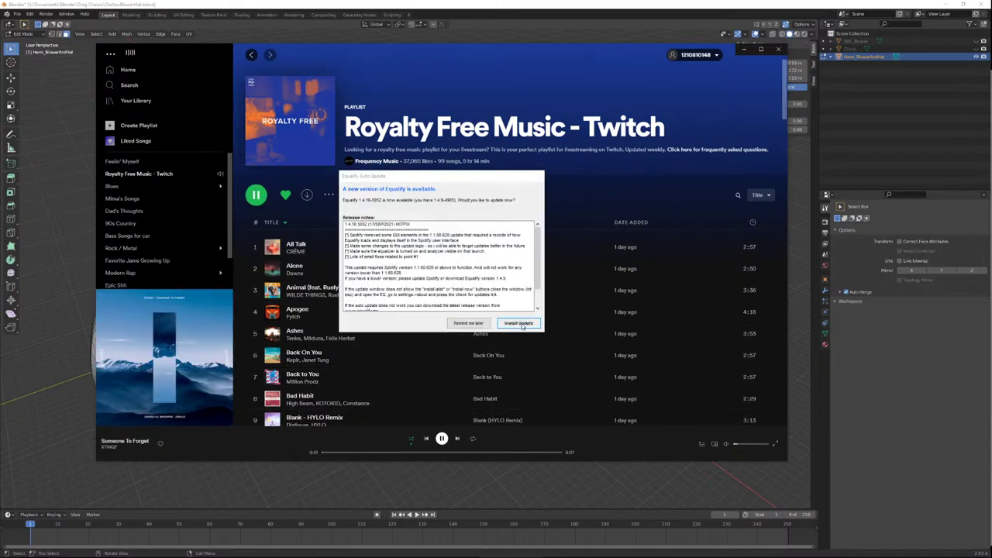
{"action": "left_click", "coordinate": [475, 324]}
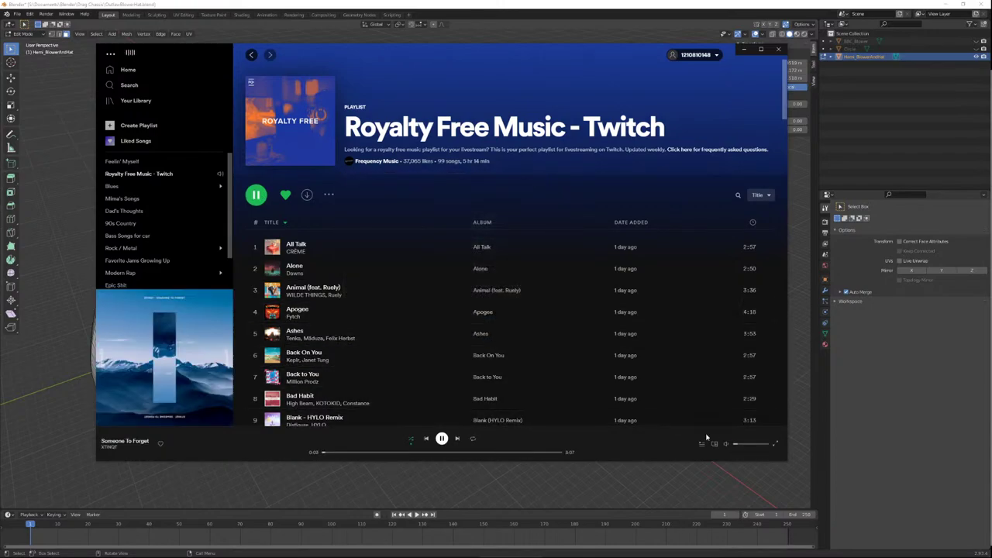
{"action": "left_click", "coordinate": [904, 380]}
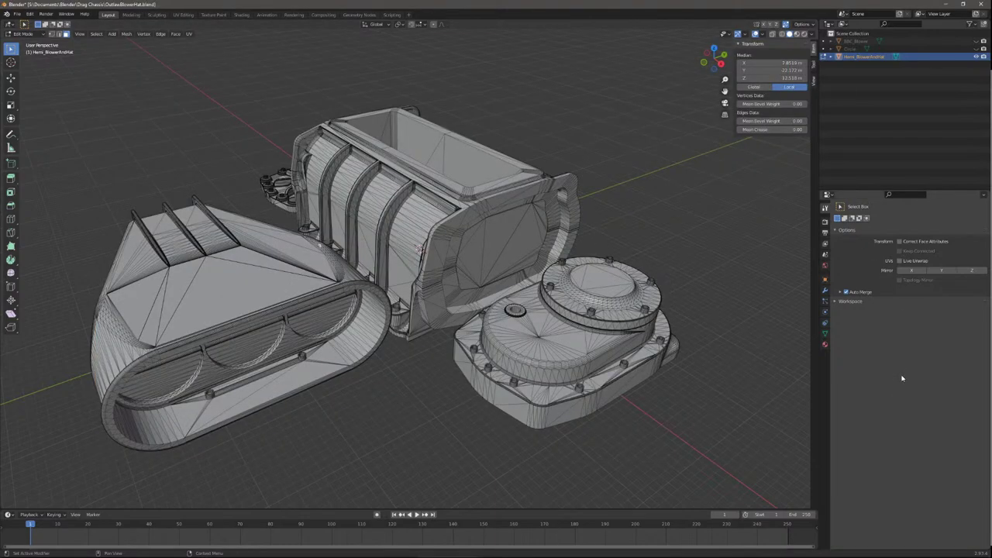
{"action": "key", "text": "alt+Tab"}
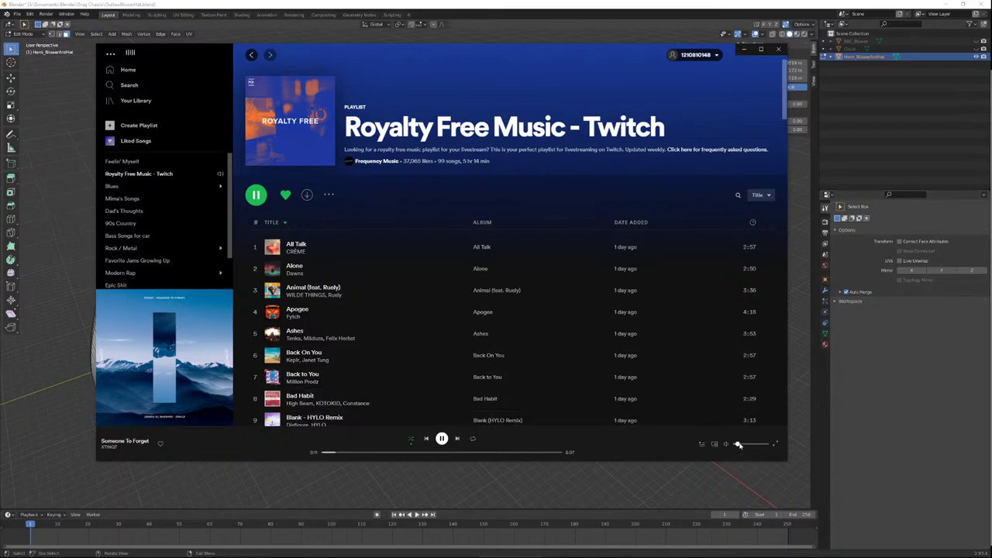
{"action": "left_click", "coordinate": [898, 394]}
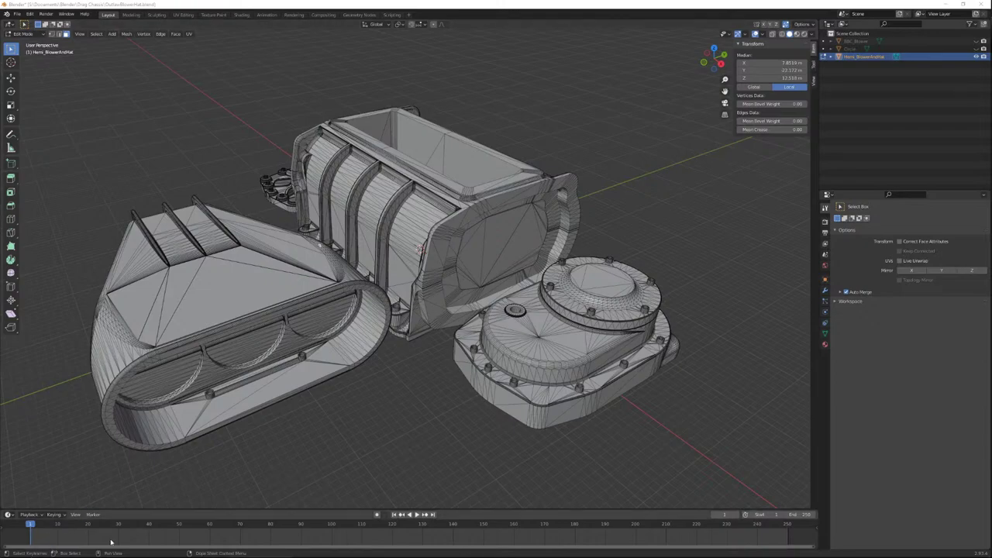
{"action": "key", "text": "alt+Tab"}
{"action": "key", "text": "alt+Tab"}
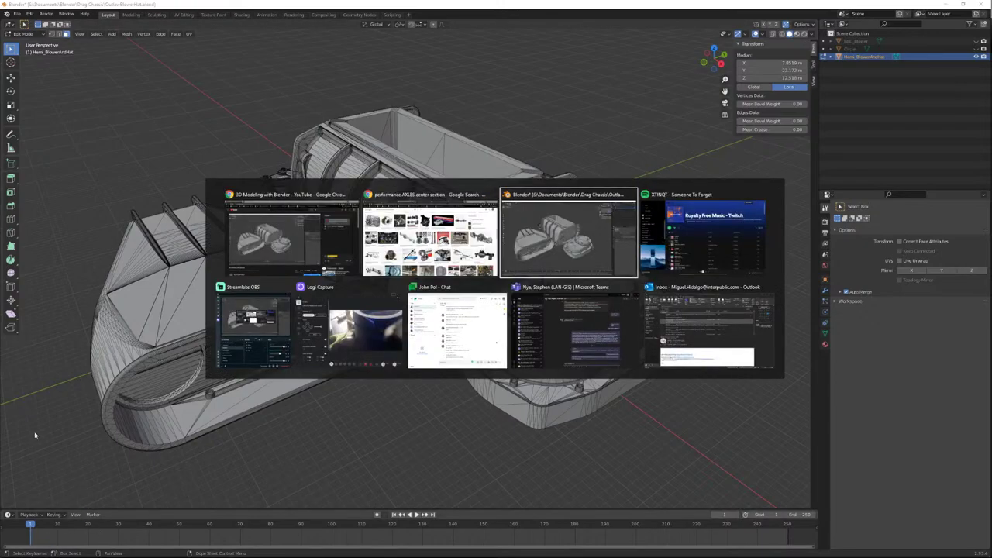
{"action": "key", "text": "alt+Tab"}
{"action": "key", "text": "alt+Tab"}
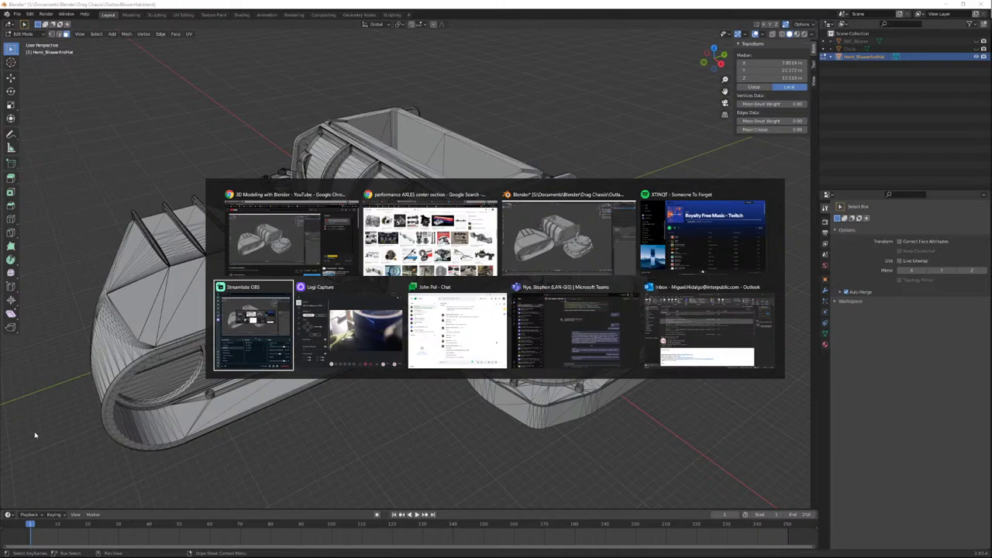
{"action": "key", "text": "Escape"}
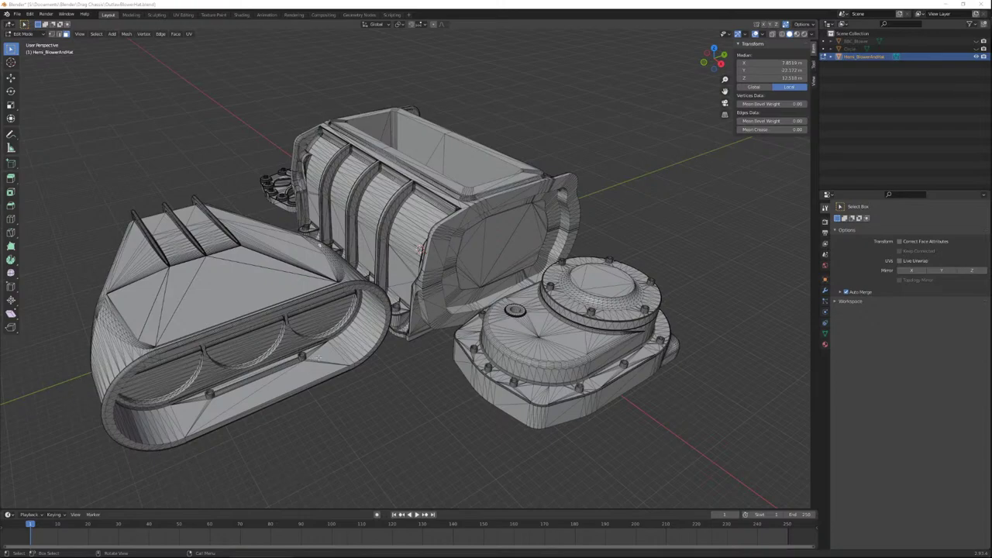
{"action": "scroll", "coordinate": [318, 357], "scroll_direction": "down", "scroll_amount": 3}
{"action": "scroll", "coordinate": [373, 326], "scroll_direction": "up", "scroll_amount": 6}
{"action": "scroll", "coordinate": [424, 295], "scroll_direction": "down", "scroll_amount": 3}
{"action": "key", "text": "alt+Tab"}
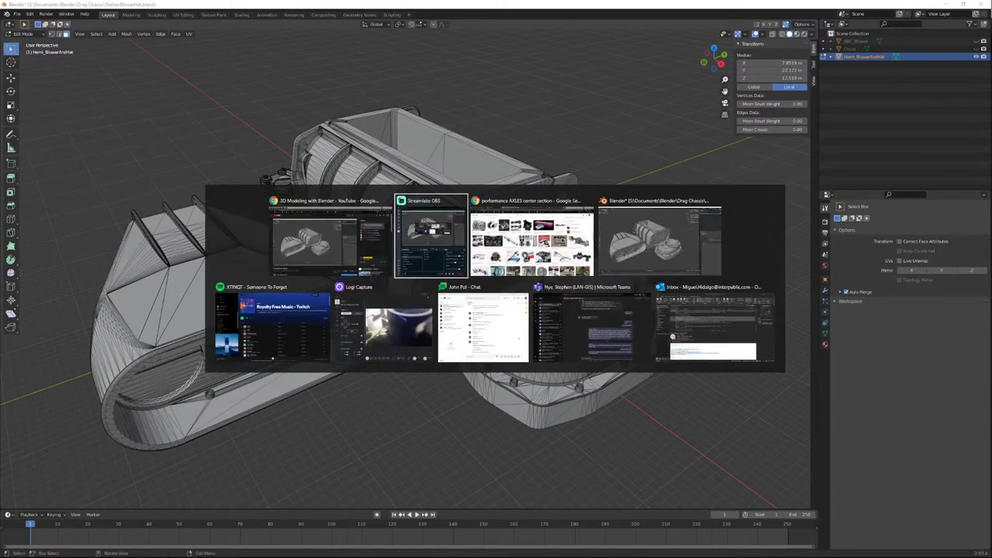
{"action": "key", "text": "Escape"}
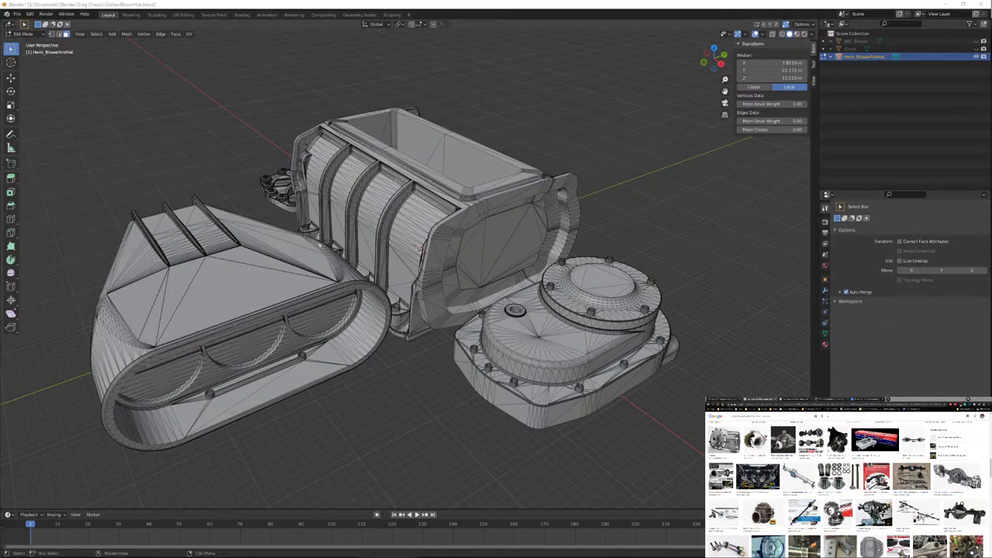
{"action": "scroll", "coordinate": [407, 406], "scroll_direction": "down", "scroll_amount": 3}
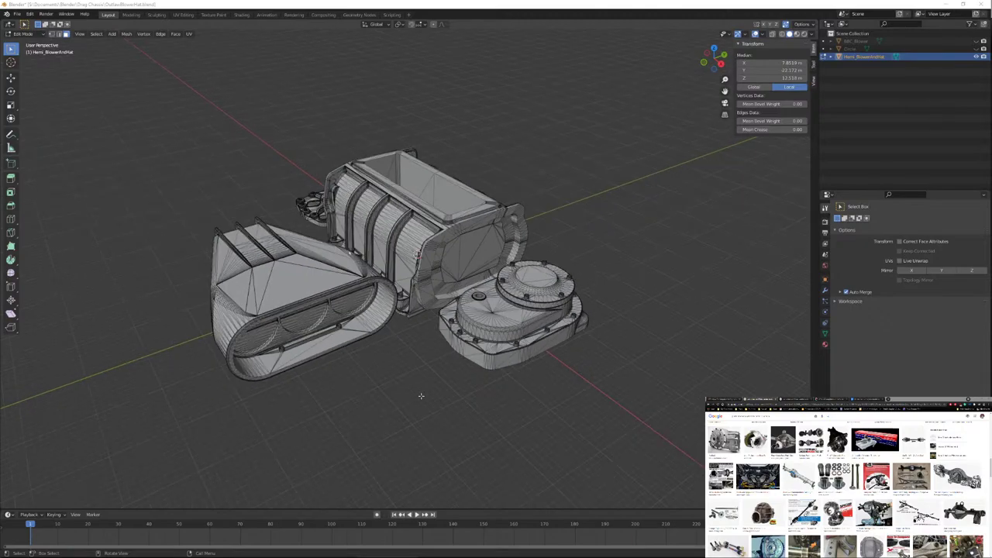
{"action": "scroll", "coordinate": [407, 406], "scroll_direction": "up", "scroll_amount": 5}
{"action": "middle_click_drag", "start_coordinate": [407, 406], "coordinate": [559, 376]}
{"action": "scroll", "coordinate": [330, 319], "scroll_direction": "up", "scroll_amount": 5}
{"action": "scroll", "coordinate": [534, 357], "scroll_direction": "up", "scroll_amount": 2}
{"action": "scroll", "coordinate": [565, 380], "scroll_direction": "up", "scroll_amount": 3}
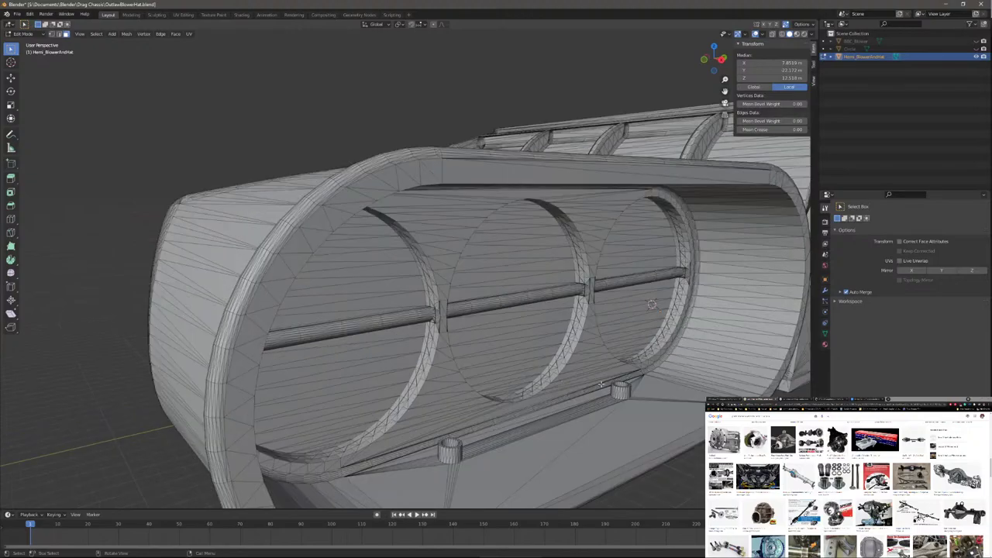
{"action": "scroll", "coordinate": [601, 384], "scroll_direction": "down", "scroll_amount": 3}
{"action": "middle_click_drag", "start_coordinate": [601, 384], "coordinate": [367, 361]}
{"action": "scroll", "coordinate": [593, 367], "scroll_direction": "down", "scroll_amount": 2}
{"action": "scroll", "coordinate": [594, 344], "scroll_direction": "up", "scroll_amount": 3}
{"action": "scroll", "coordinate": [400, 381], "scroll_direction": "up", "scroll_amount": 3}
{"action": "scroll", "coordinate": [401, 380], "scroll_direction": "down", "scroll_amount": 3}
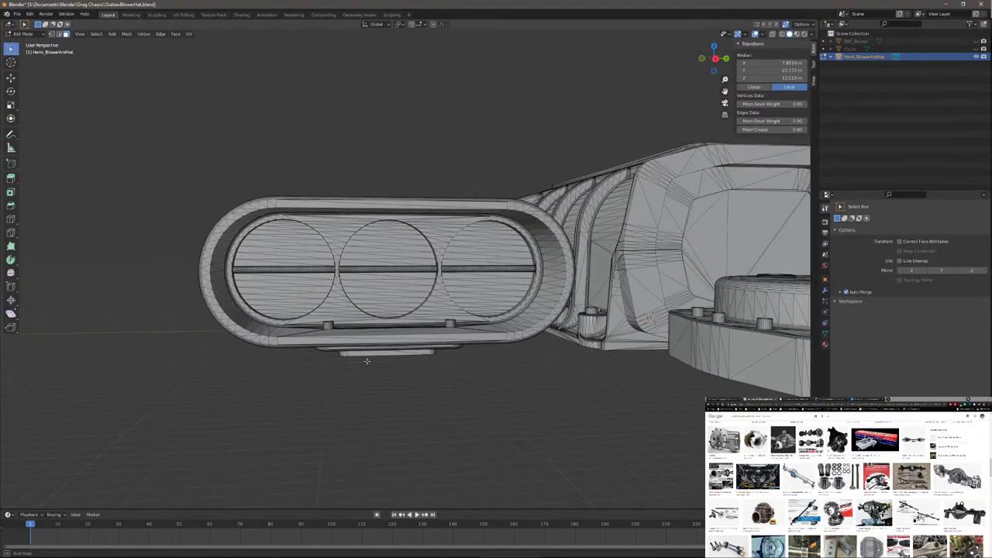
{"action": "scroll", "coordinate": [367, 360], "scroll_direction": "up", "scroll_amount": 4}
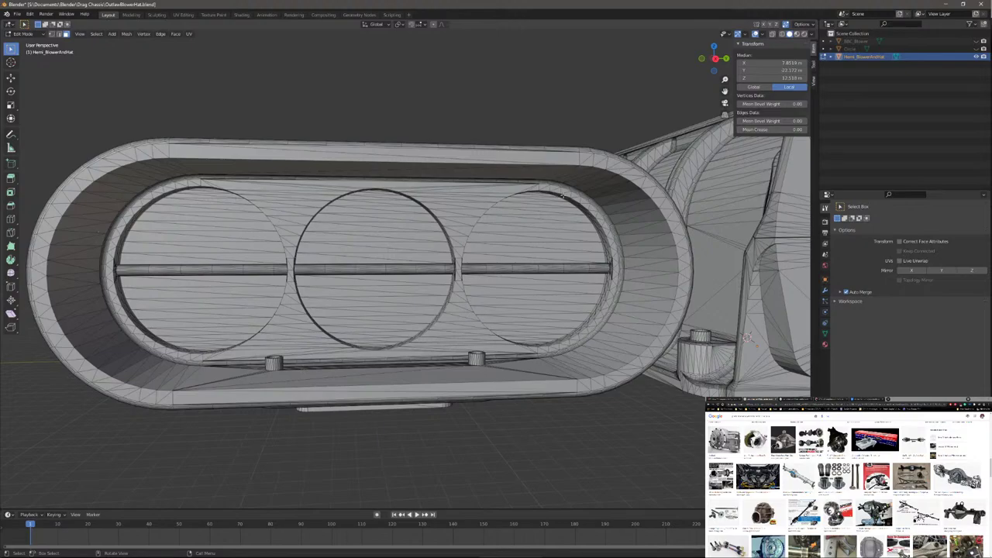
{"action": "scroll", "coordinate": [581, 264], "scroll_direction": "down", "scroll_amount": 3}
{"action": "middle_click_drag", "start_coordinate": [581, 264], "coordinate": [405, 286]}
{"action": "scroll", "coordinate": [496, 217], "scroll_direction": "down", "scroll_amount": 3}
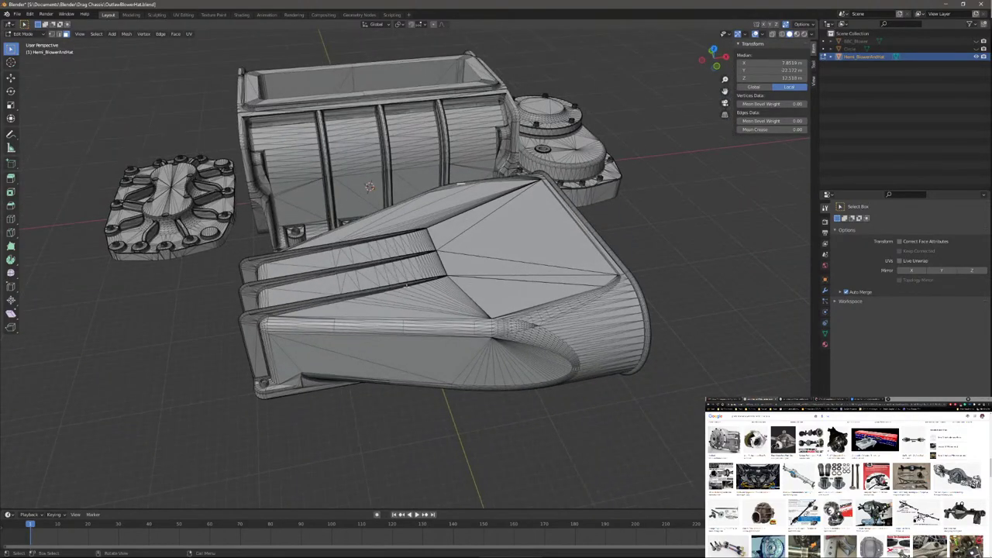
Step: Orbit and zoom in close around the blower hat and the scoop's front opening
{"action": "middle_click_drag", "start_coordinate": [424, 224], "coordinate": [465, 256]}
{"action": "scroll", "coordinate": [455, 238], "scroll_direction": "up", "scroll_amount": 3}
{"action": "scroll", "coordinate": [550, 279], "scroll_direction": "down", "scroll_amount": 2}
{"action": "scroll", "coordinate": [465, 255], "scroll_direction": "down", "scroll_amount": 4}
{"action": "scroll", "coordinate": [483, 243], "scroll_direction": "up", "scroll_amount": 5}
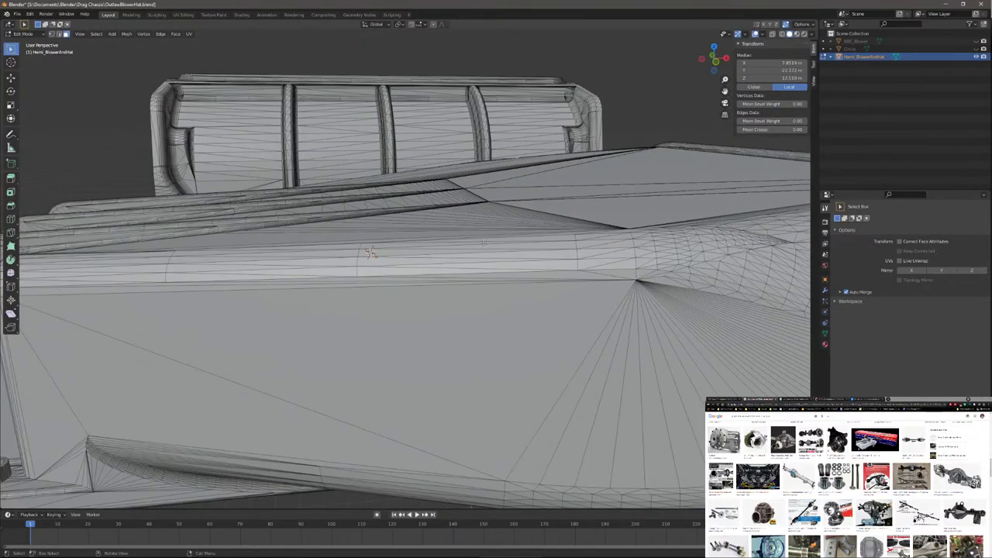
{"action": "middle_click_drag", "start_coordinate": [370, 253], "coordinate": [562, 224]}
{"action": "scroll", "coordinate": [449, 268], "scroll_direction": "up", "scroll_amount": 3}
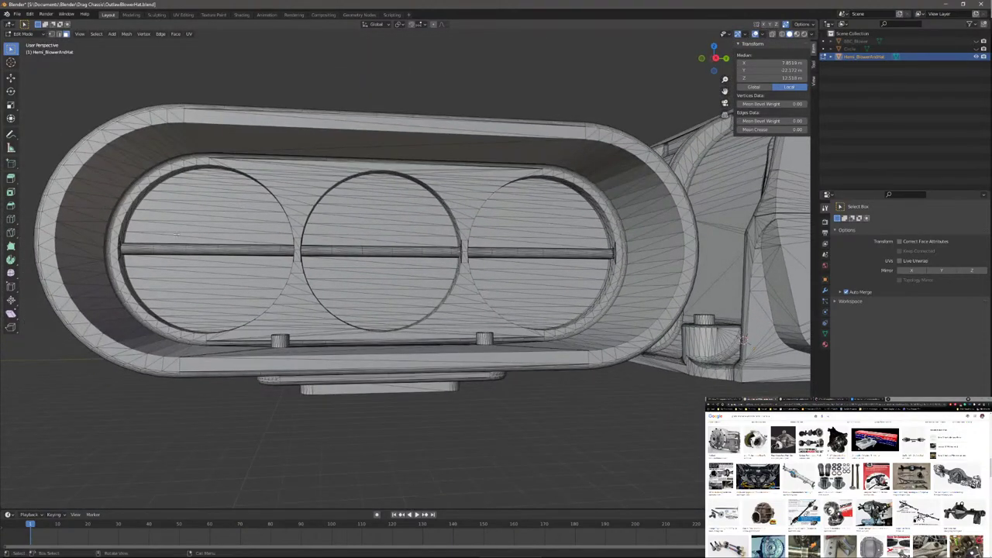
{"action": "scroll", "coordinate": [177, 233], "scroll_direction": "down", "scroll_amount": 3}
{"action": "middle_click_drag", "start_coordinate": [177, 233], "coordinate": [475, 277]}
{"action": "scroll", "coordinate": [415, 291], "scroll_direction": "up", "scroll_amount": 3}
{"action": "scroll", "coordinate": [415, 291], "scroll_direction": "up", "scroll_amount": 3}
{"action": "scroll", "coordinate": [404, 289], "scroll_direction": "down", "scroll_amount": 3}
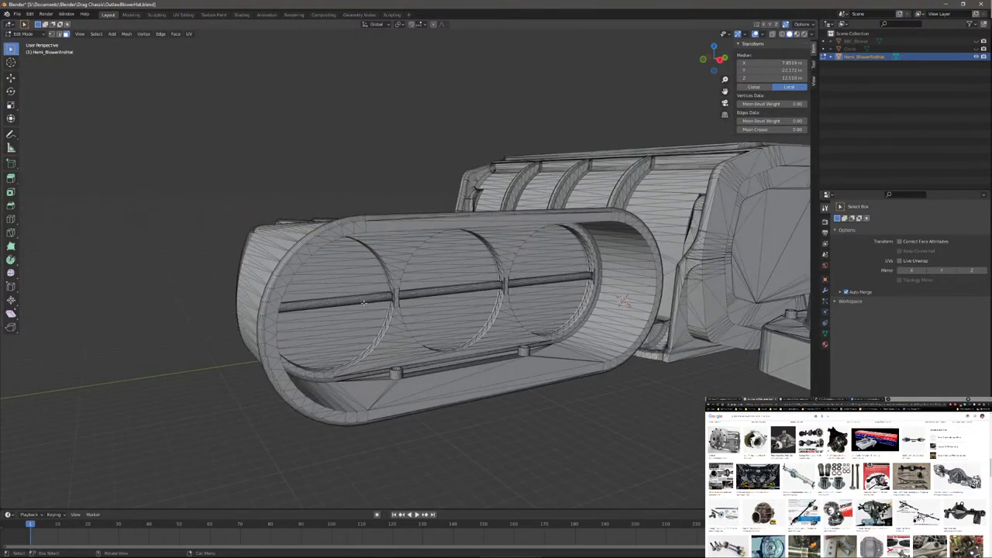
Step: Orbit to view the scoop's top, the whole assembly from above, and the cover
{"action": "middle_click_drag", "start_coordinate": [505, 315], "coordinate": [497, 315]}
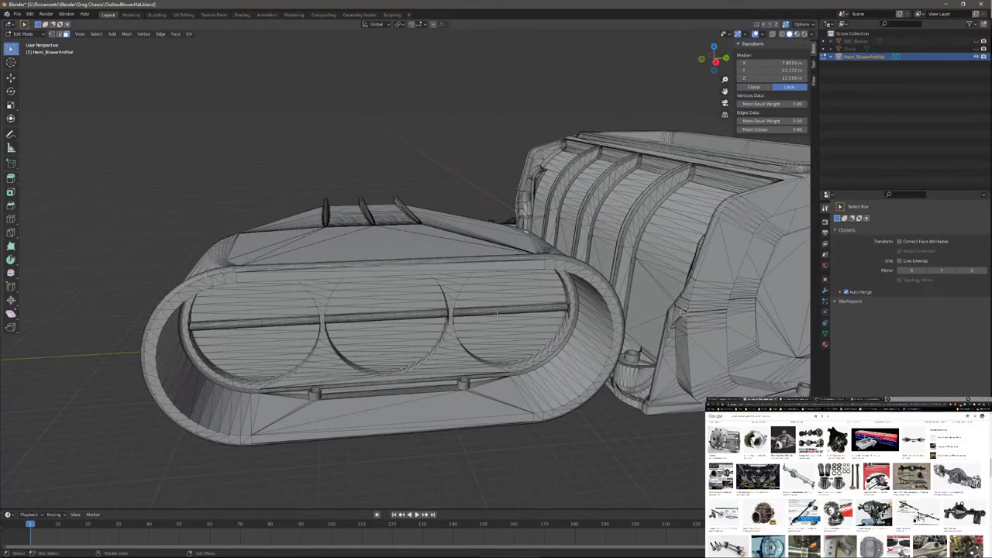
{"action": "middle_click_drag", "start_coordinate": [434, 326], "coordinate": [631, 338]}
{"action": "scroll", "coordinate": [427, 296], "scroll_direction": "down", "scroll_amount": 3}
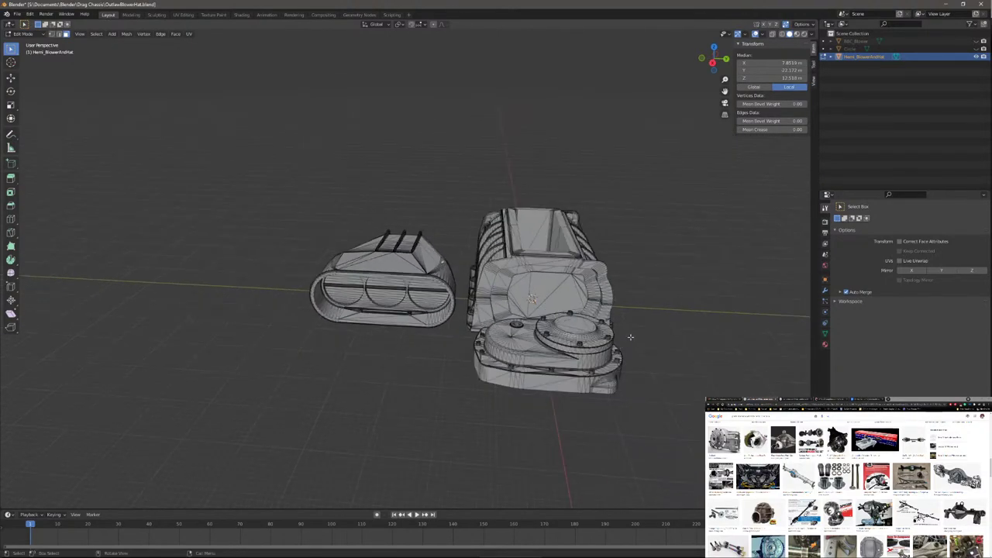
{"action": "middle_click_drag", "start_coordinate": [532, 298], "coordinate": [496, 326]}
{"action": "scroll", "coordinate": [434, 356], "scroll_direction": "up", "scroll_amount": 4}
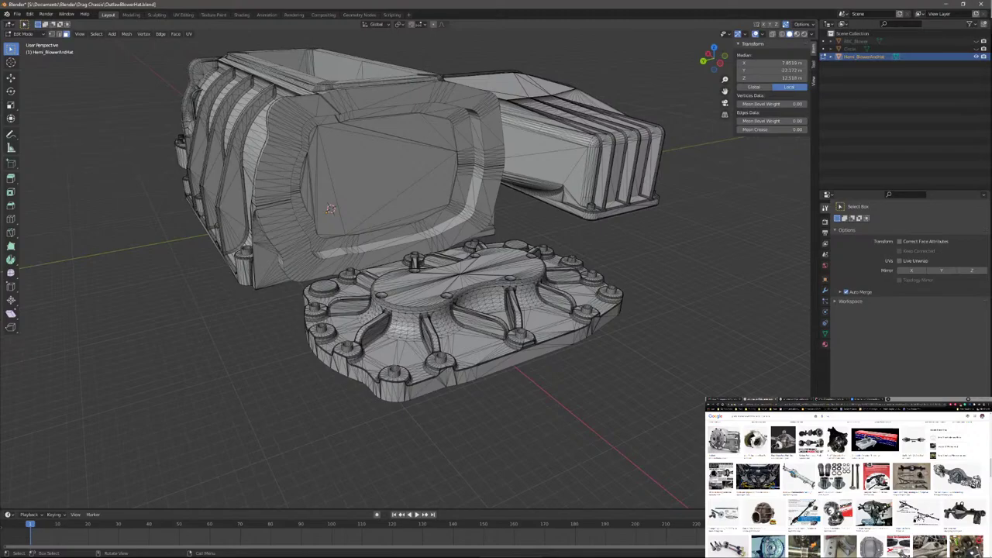
{"action": "middle_click_drag", "start_coordinate": [513, 258], "coordinate": [310, 240]}
{"action": "scroll", "coordinate": [357, 302], "scroll_direction": "up", "scroll_amount": 4}
{"action": "scroll", "coordinate": [440, 312], "scroll_direction": "down", "scroll_amount": 3}
Step: Deselect all mesh elements with Alt+A, then view the scoop from the front-left
{"action": "key", "text": "alt+a"}
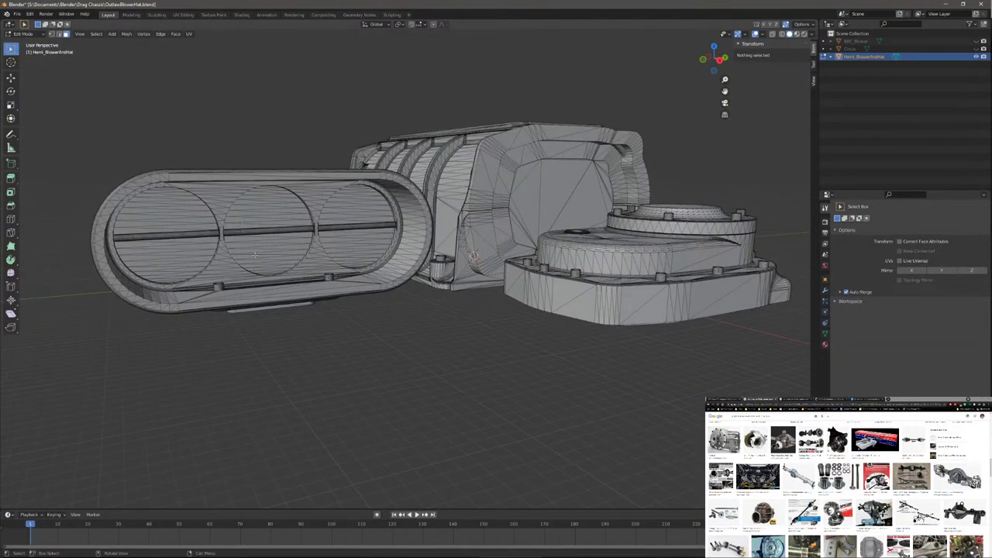
{"action": "middle_click_drag", "start_coordinate": [267, 244], "coordinate": [479, 261]}
{"action": "scroll", "coordinate": [341, 280], "scroll_direction": "up", "scroll_amount": 6}
{"action": "scroll", "coordinate": [339, 290], "scroll_direction": "down", "scroll_amount": 5}
{"action": "scroll", "coordinate": [334, 270], "scroll_direction": "up", "scroll_amount": 4}
{"action": "scroll", "coordinate": [334, 270], "scroll_direction": "down", "scroll_amount": 4}
{"action": "scroll", "coordinate": [441, 248], "scroll_direction": "down", "scroll_amount": 5}
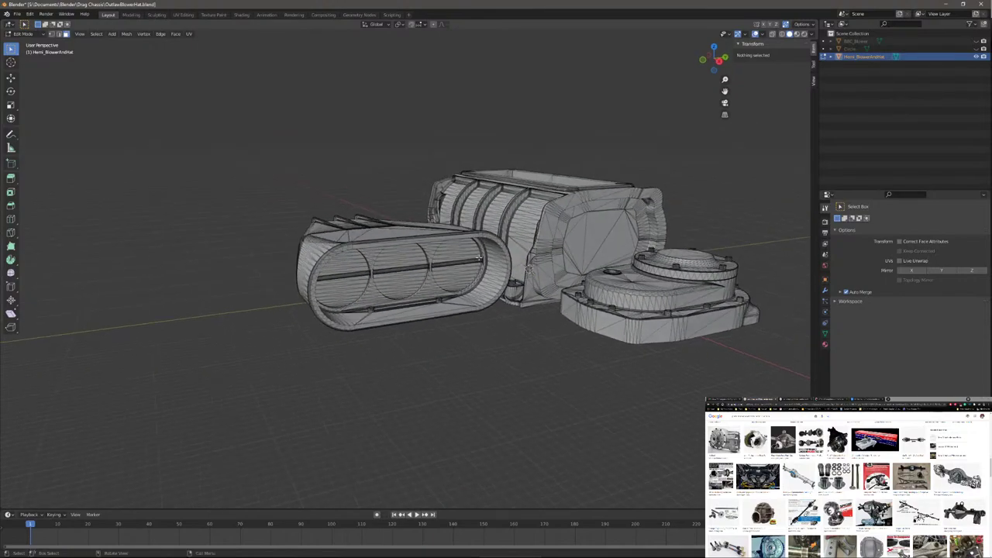
Step: Start a new General scene without saving the blower file, then open the File menu
{"action": "key", "text": "ctrl+n"}
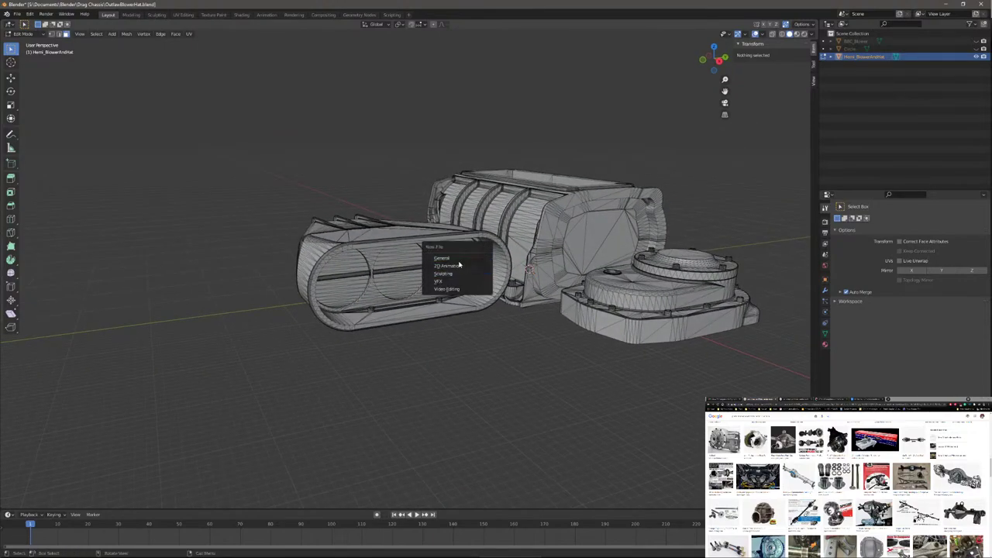
{"action": "left_click", "coordinate": [452, 258]}
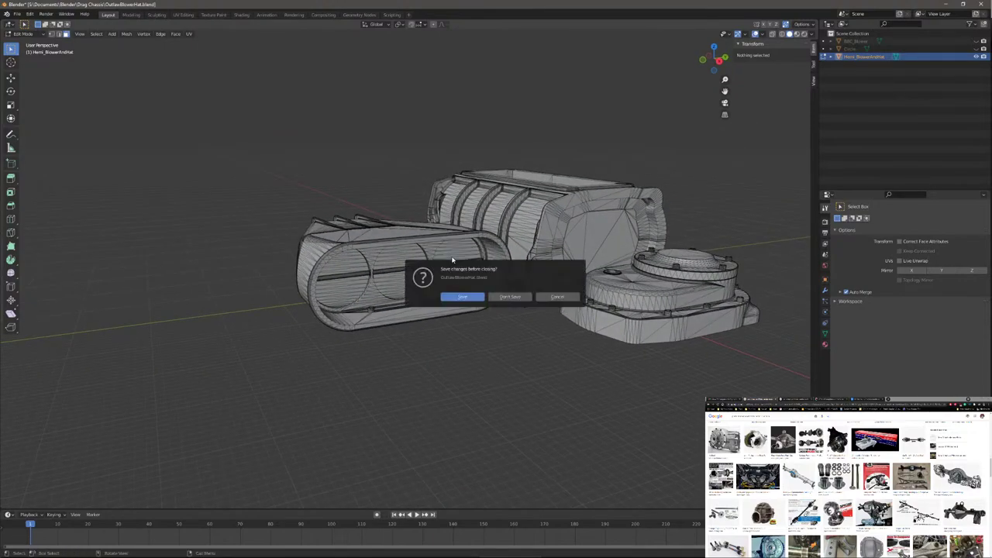
{"action": "left_click", "coordinate": [510, 297]}
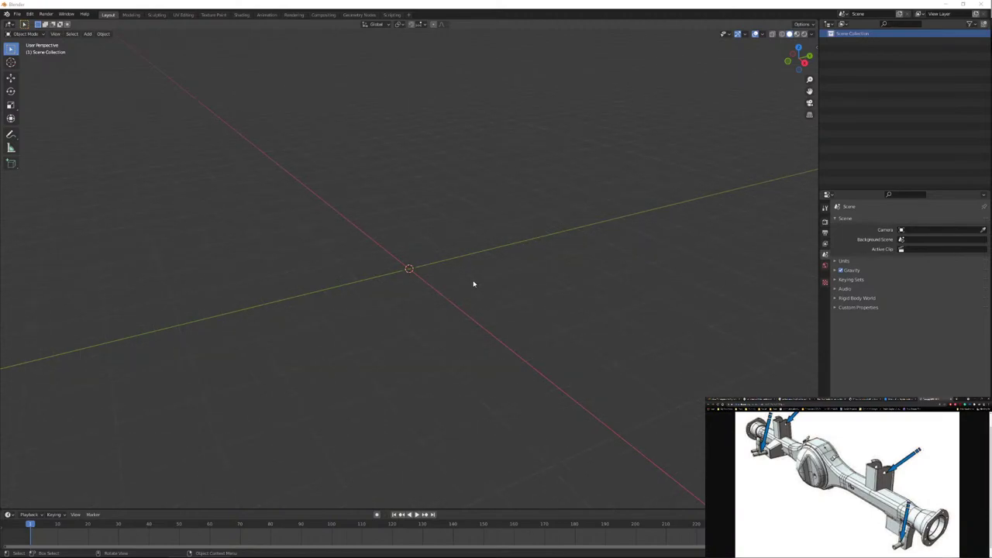
{"action": "middle_click_drag", "start_coordinate": [472, 284], "coordinate": [446, 257]}
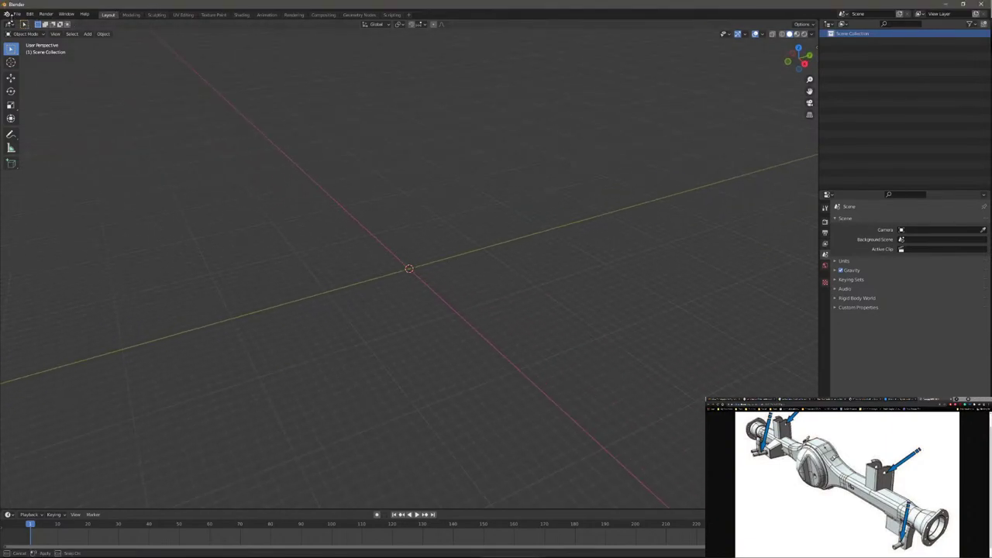
{"action": "left_click", "coordinate": [15, 15]}
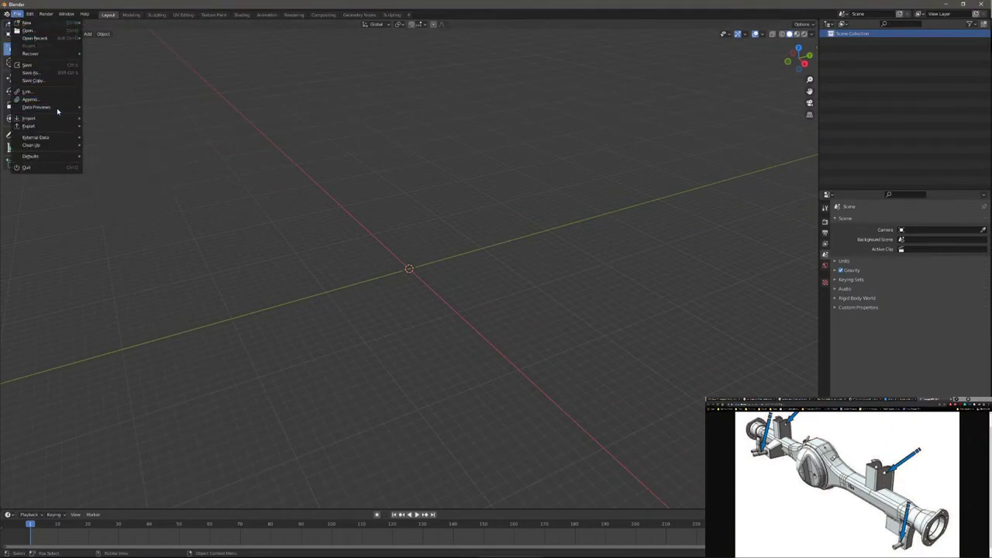
Step: Add a cube mesh at the origin and check its creation settings
{"action": "key", "text": "shift+a"}
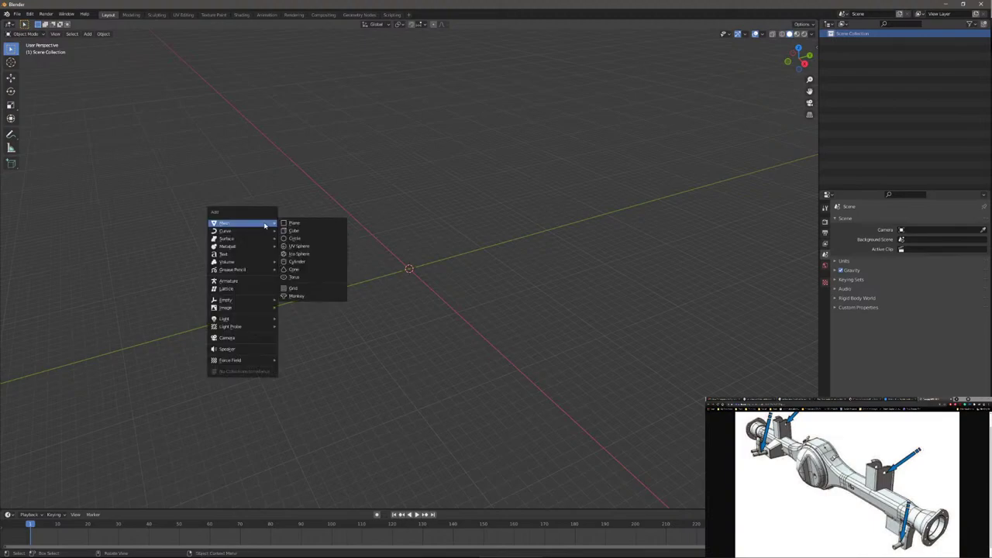
{"action": "mouse_move", "coordinate": [242, 224]}
{"action": "left_click", "coordinate": [309, 232]}
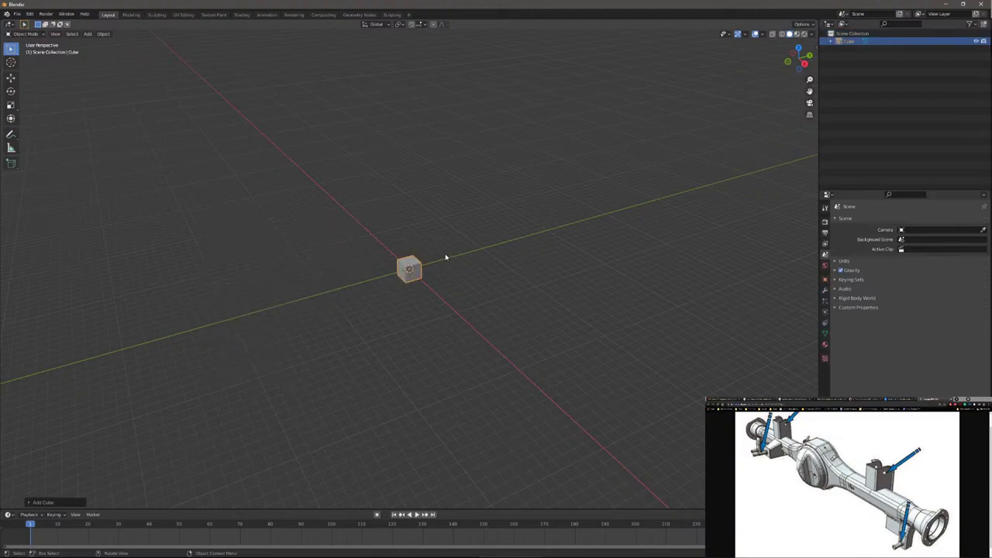
{"action": "scroll", "coordinate": [410, 190], "scroll_direction": "up", "scroll_amount": 3}
{"action": "key", "text": "s"}
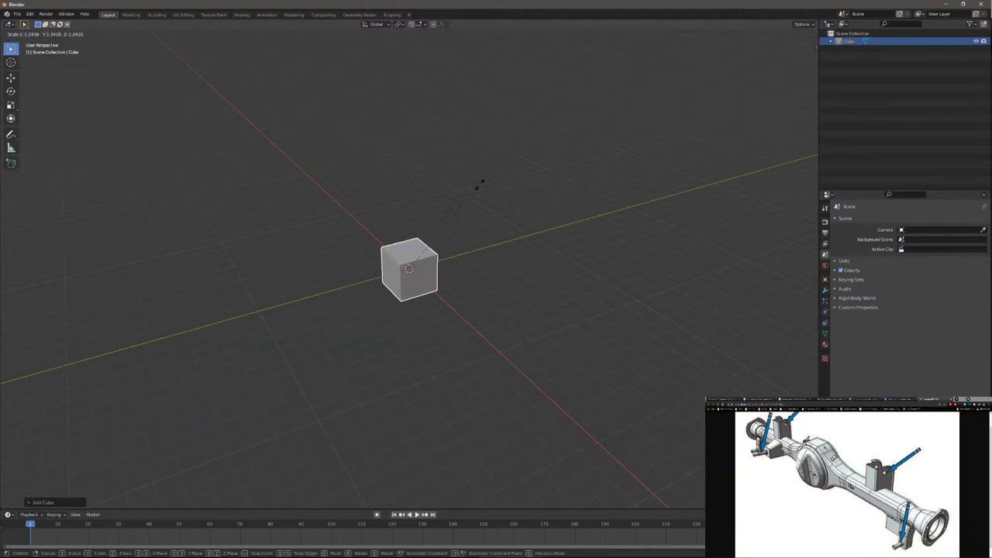
{"action": "key", "text": "Escape"}
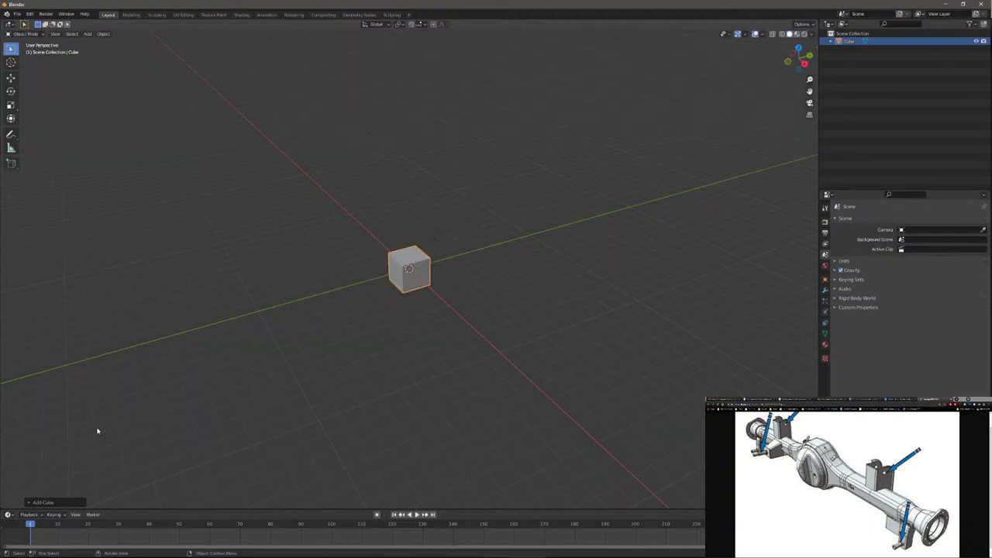
{"action": "left_click", "coordinate": [40, 503]}
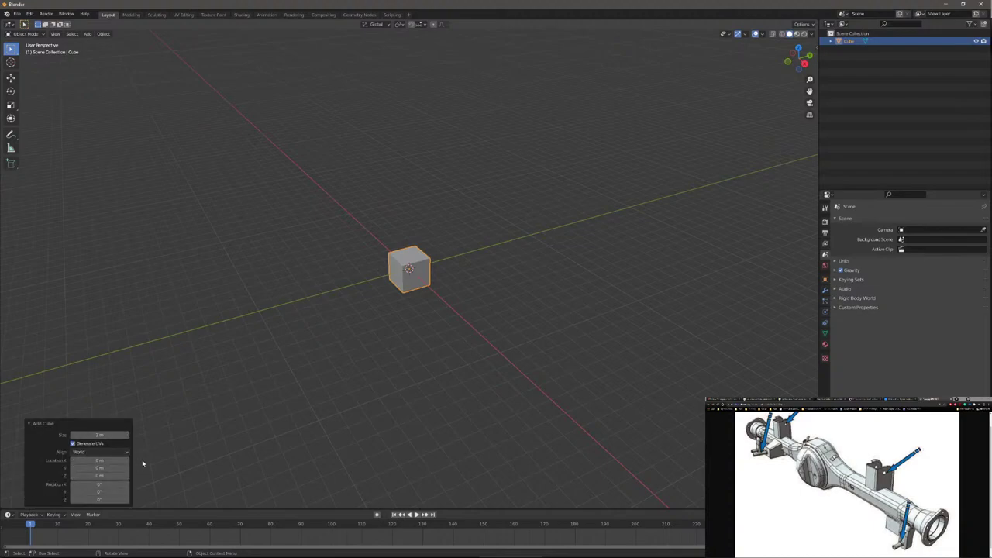
{"action": "scroll", "coordinate": [246, 446], "scroll_direction": "down", "scroll_amount": 2}
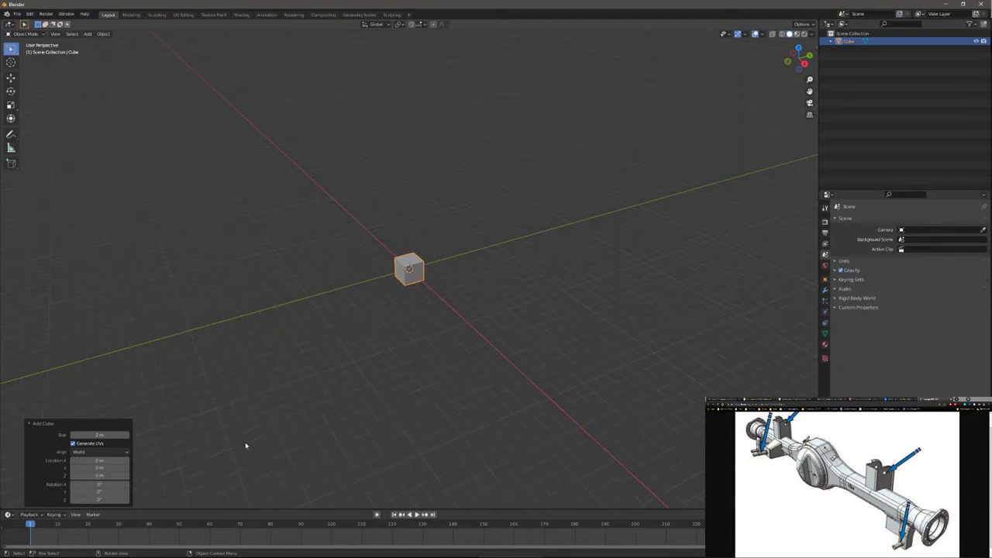
Step: Delete that cube and add a fresh cube at the origin
{"action": "key", "text": "Delete"}
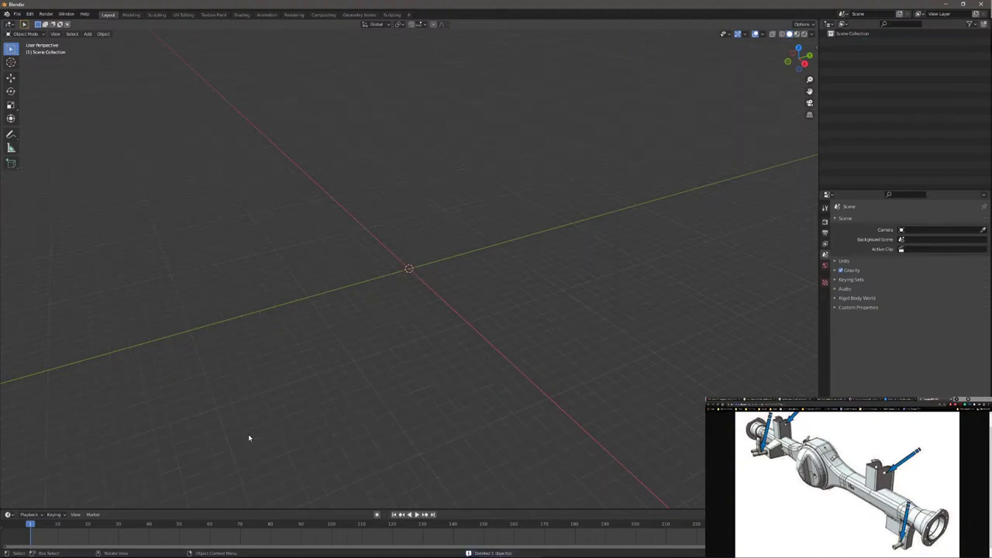
{"action": "key", "text": "shift+a"}
{"action": "mouse_move", "coordinate": [232, 400]}
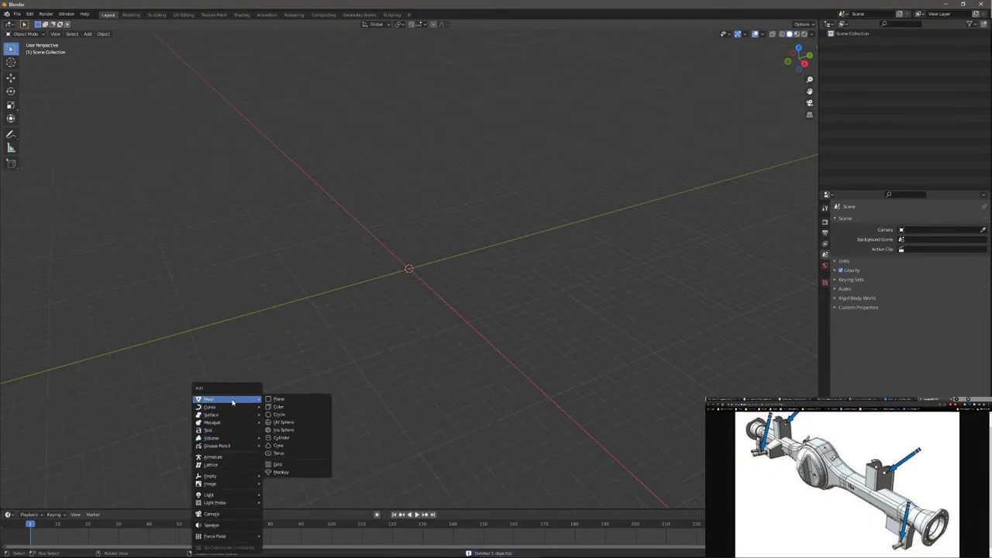
{"action": "left_click", "coordinate": [277, 407]}
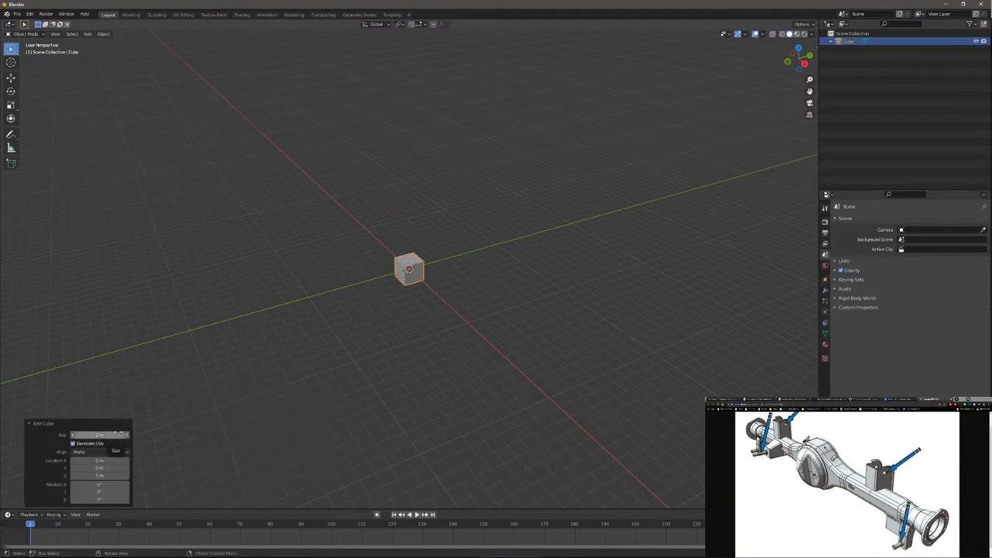
Step: Stretch the cube along Y into a 37.6 m bar (scale 18.787) and show its transform values
{"action": "middle_click_drag", "start_coordinate": [328, 425], "coordinate": [394, 365]}
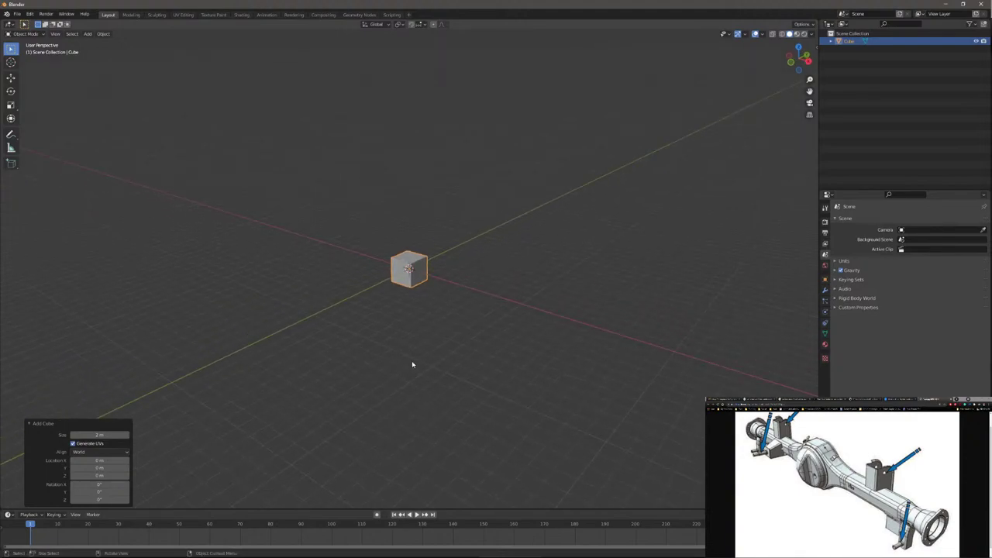
{"action": "middle_click_drag", "start_coordinate": [412, 360], "coordinate": [414, 370]}
{"action": "key", "text": "s"}
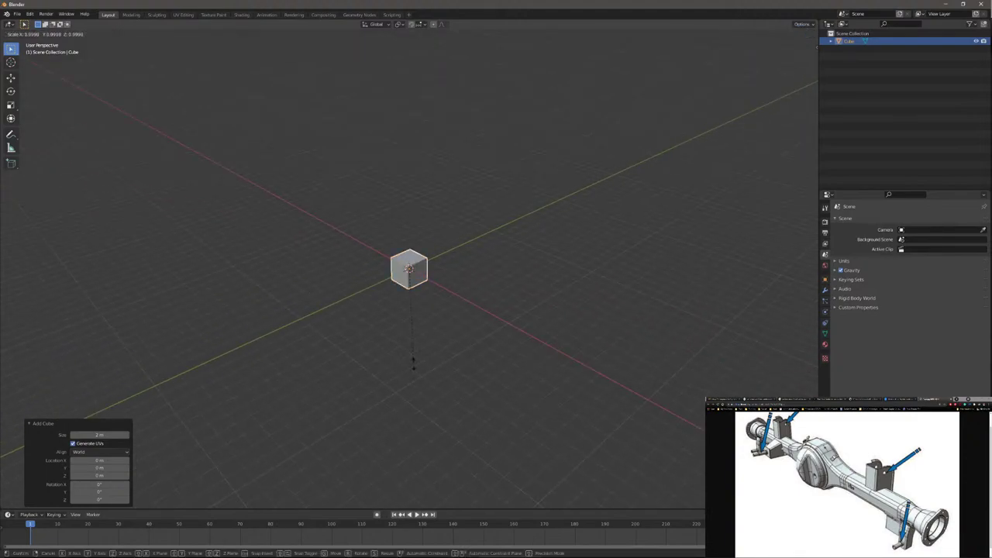
{"action": "key", "text": "y"}
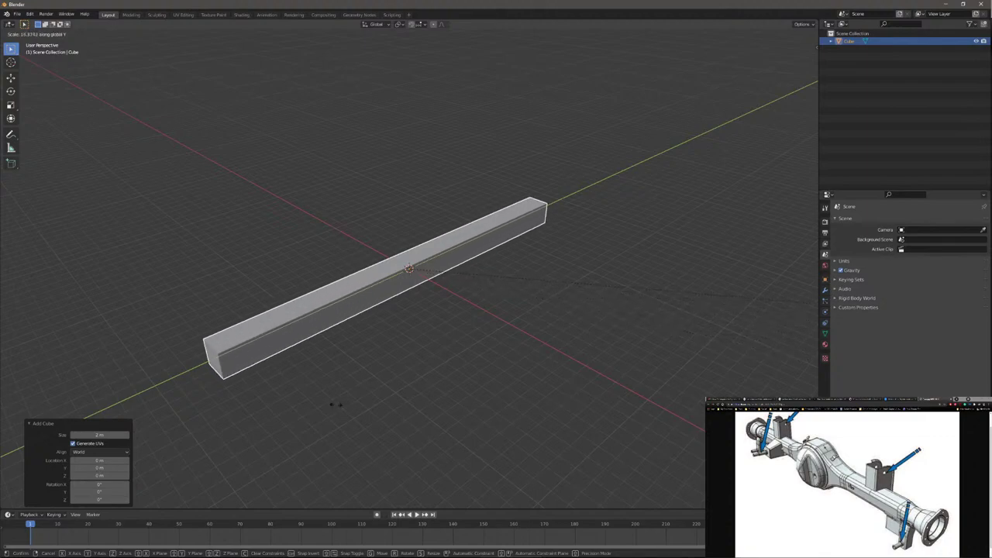
{"action": "left_click", "coordinate": [560, 406]}
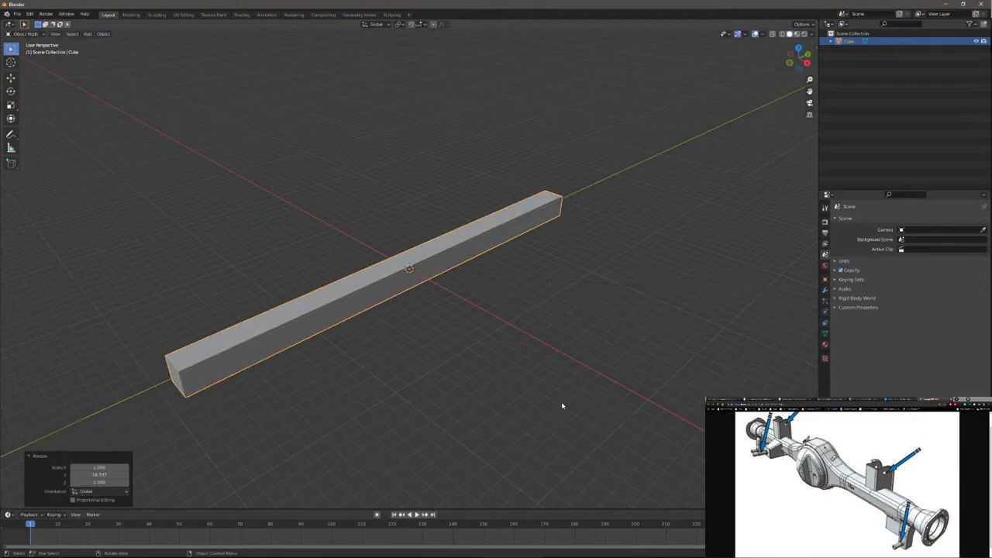
{"action": "key", "text": "n"}
{"action": "middle_click_drag", "start_coordinate": [685, 232], "coordinate": [537, 213]}
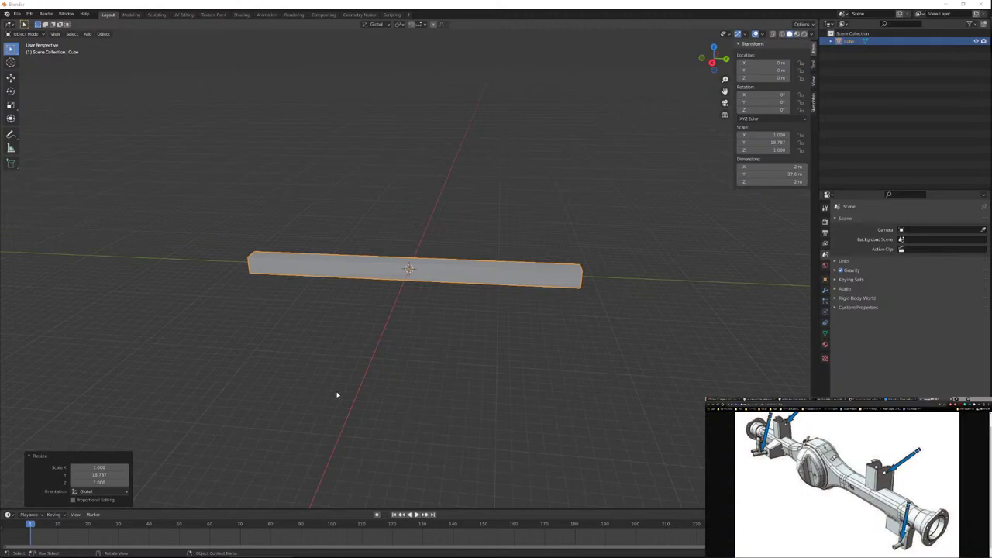
{"action": "key", "text": "super"}
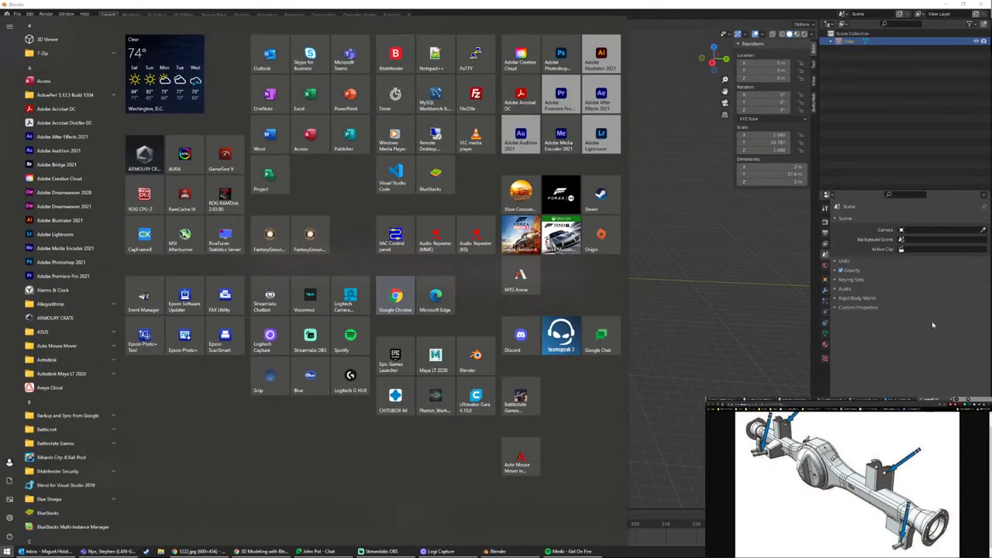
{"action": "key", "text": "super"}
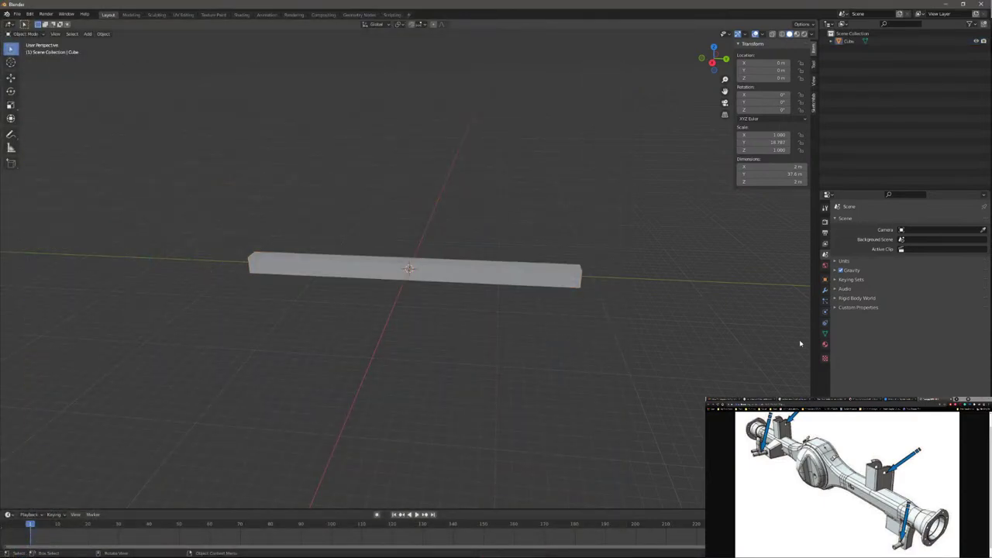
{"action": "key", "text": "super"}
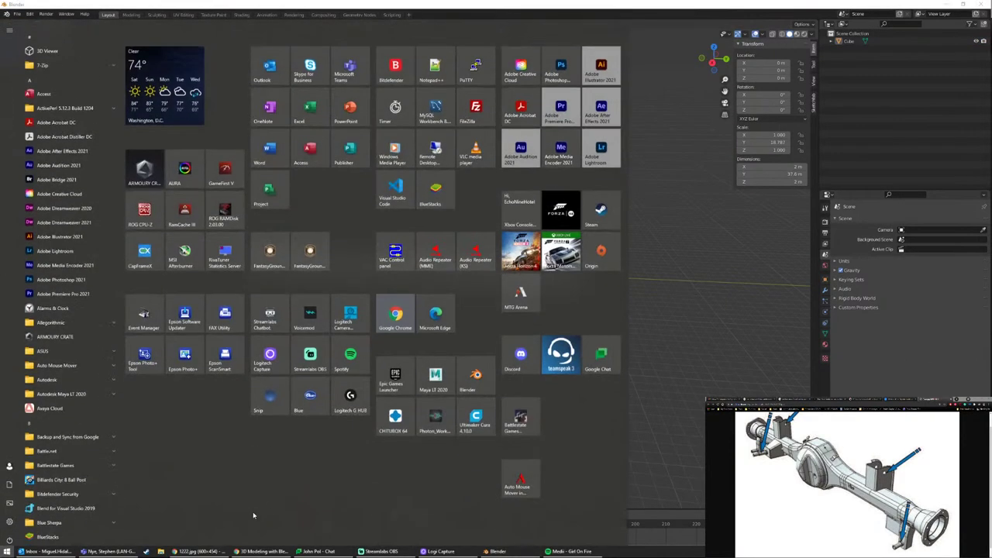
{"action": "key", "text": "super"}
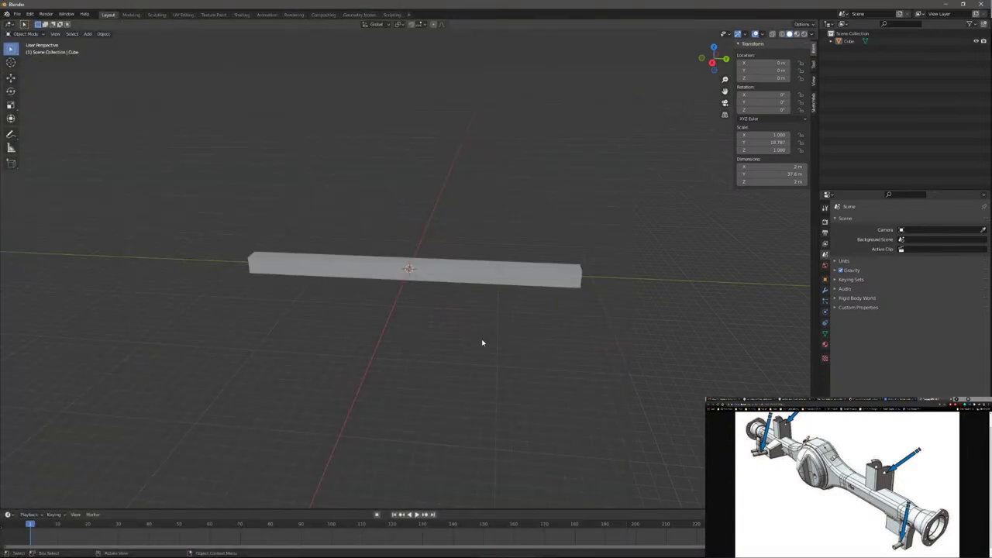
{"action": "key", "text": "super"}
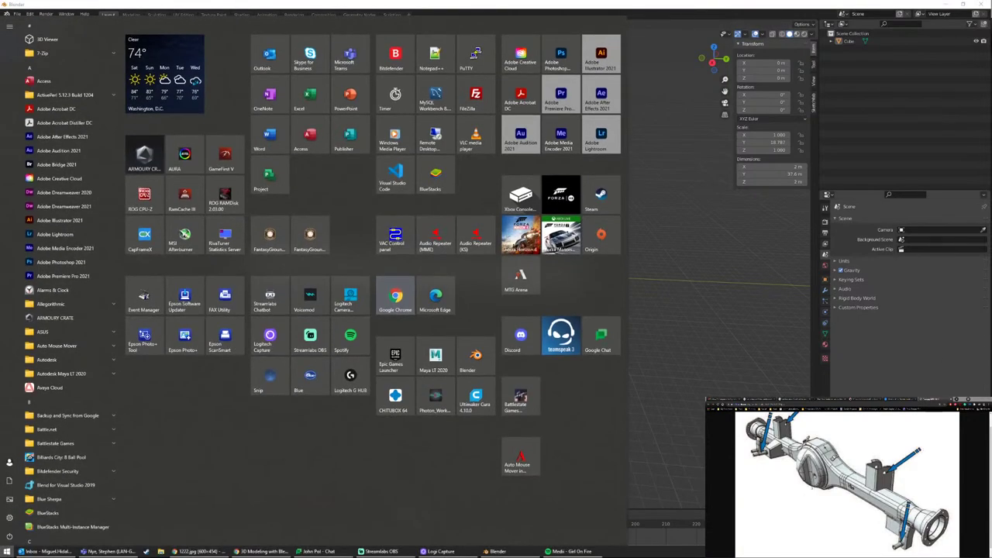
{"action": "key", "text": "super"}
{"action": "key", "text": "super"}
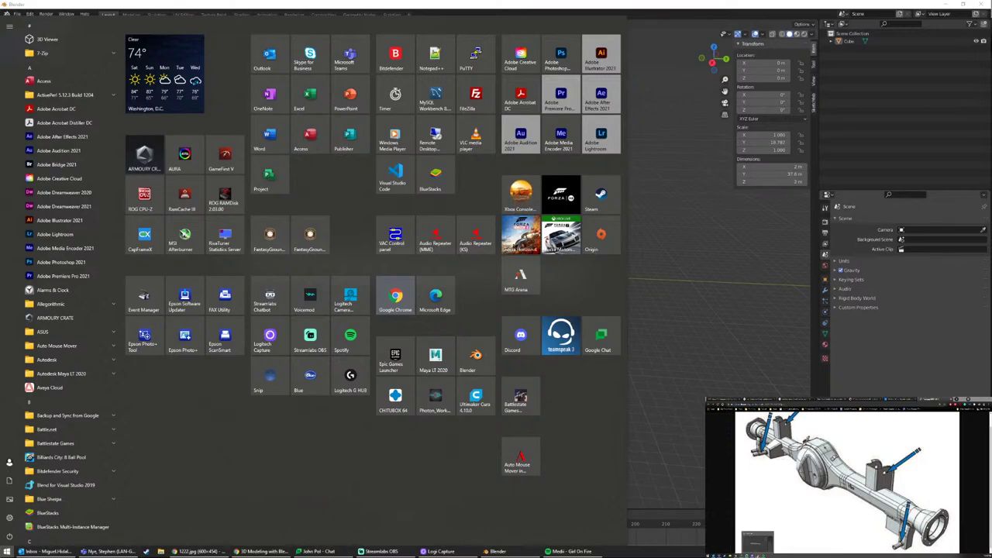
{"action": "key", "text": "super"}
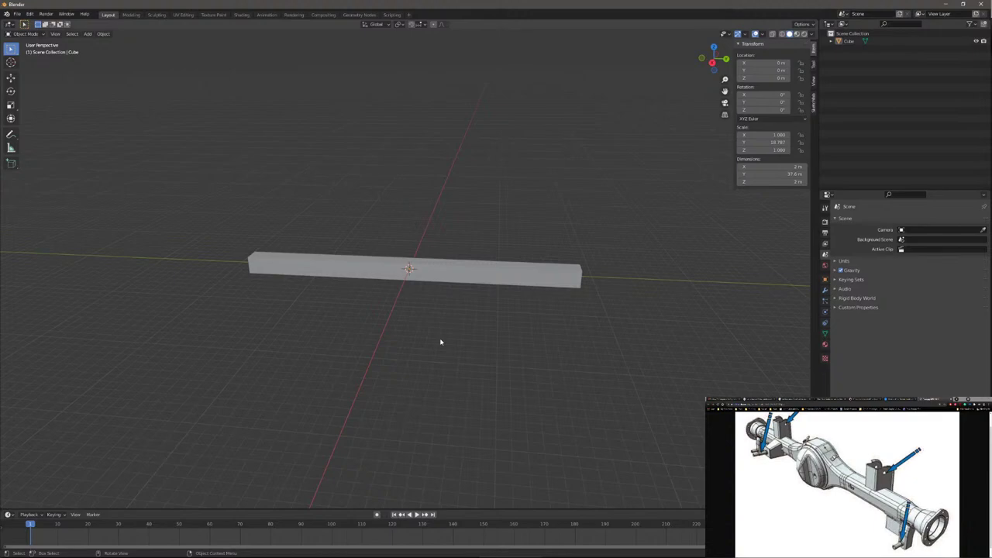
{"action": "key", "text": "super"}
Step: Dismiss the Windows Start menu with Escape to get back to the bar in Blender
{"action": "key", "text": "super"}
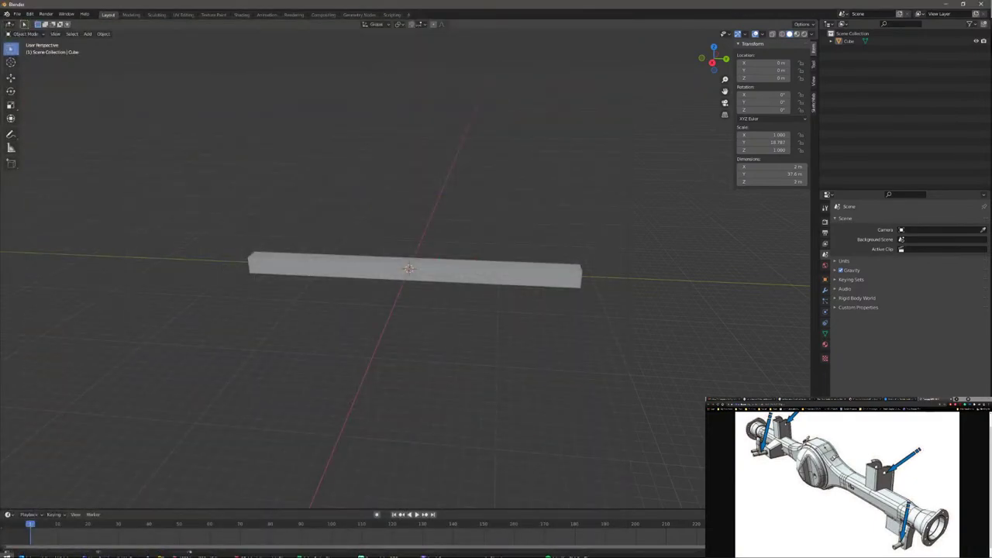
{"action": "key", "text": "super"}
{"action": "key", "text": "Escape"}
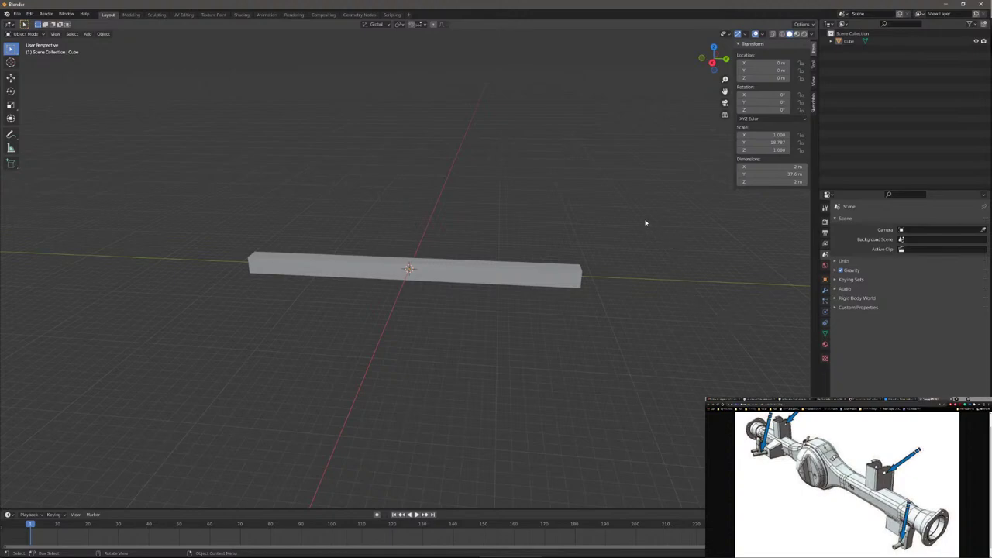
Step: Set the bar's Y dimension to 20 m (scale 10.000) and enter Edit Mode
{"action": "middle_click_drag", "start_coordinate": [645, 224], "coordinate": [600, 271]}
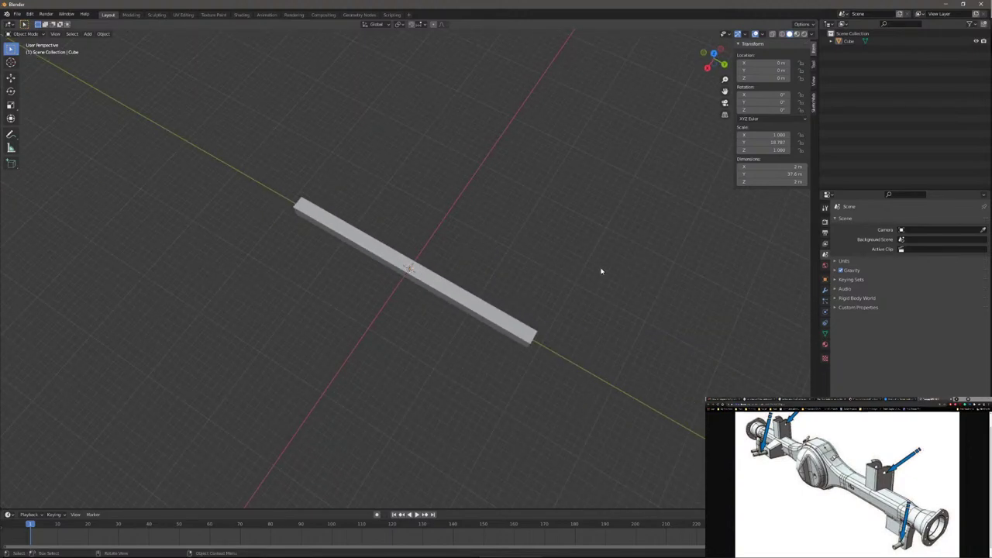
{"action": "double_click", "coordinate": [768, 143]}
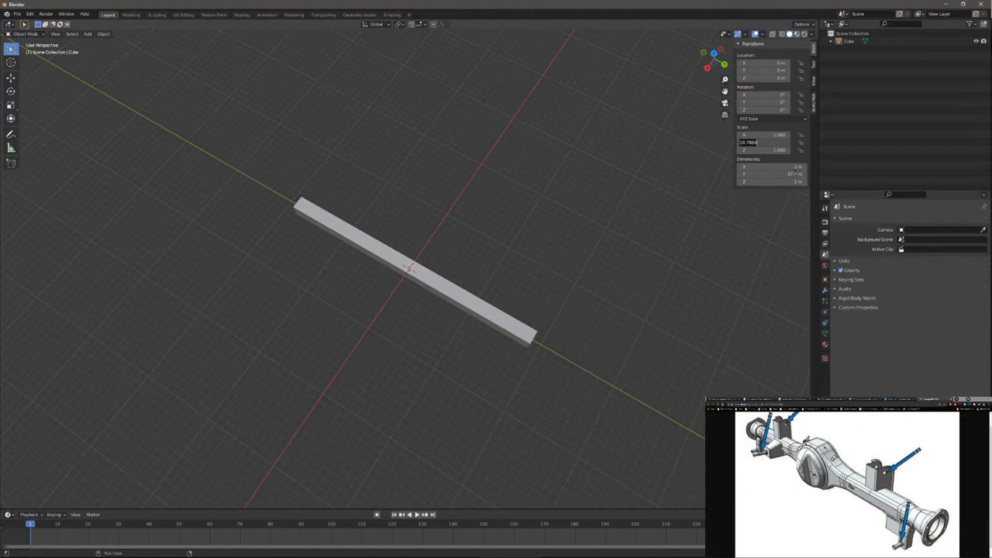
{"action": "key", "text": "Return"}
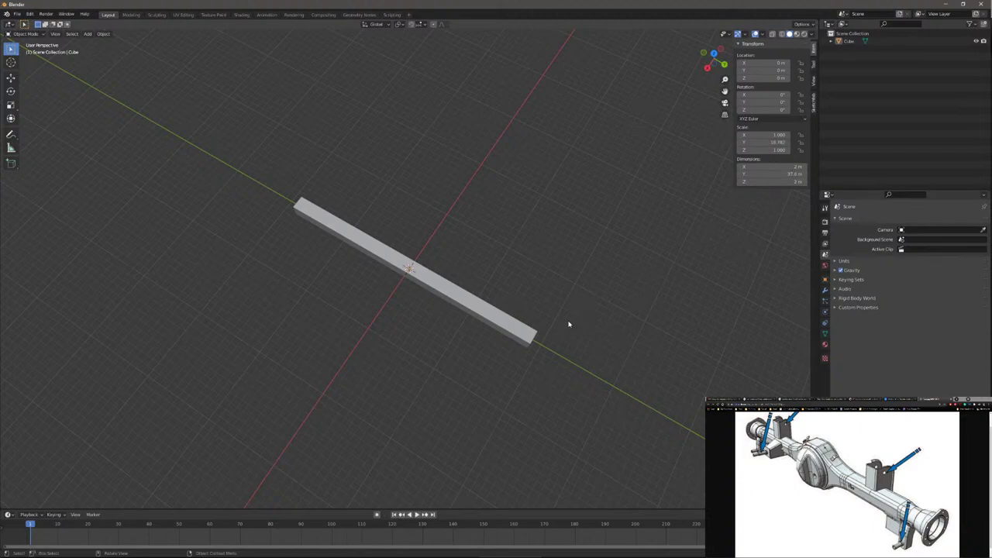
{"action": "middle_click_drag", "start_coordinate": [569, 328], "coordinate": [598, 292]}
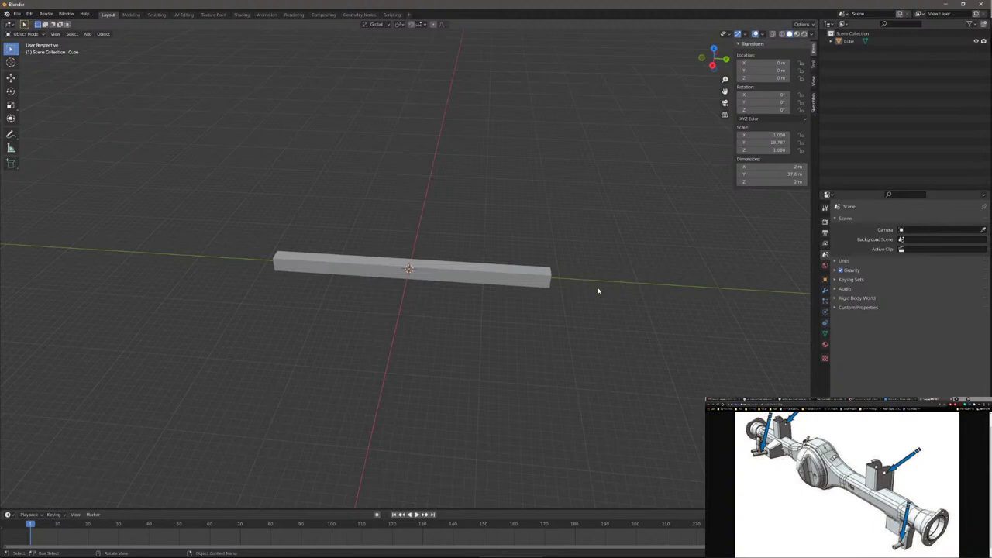
{"action": "left_click", "coordinate": [795, 174]}
{"action": "type", "text": "20"}
{"action": "key", "text": "Return"}
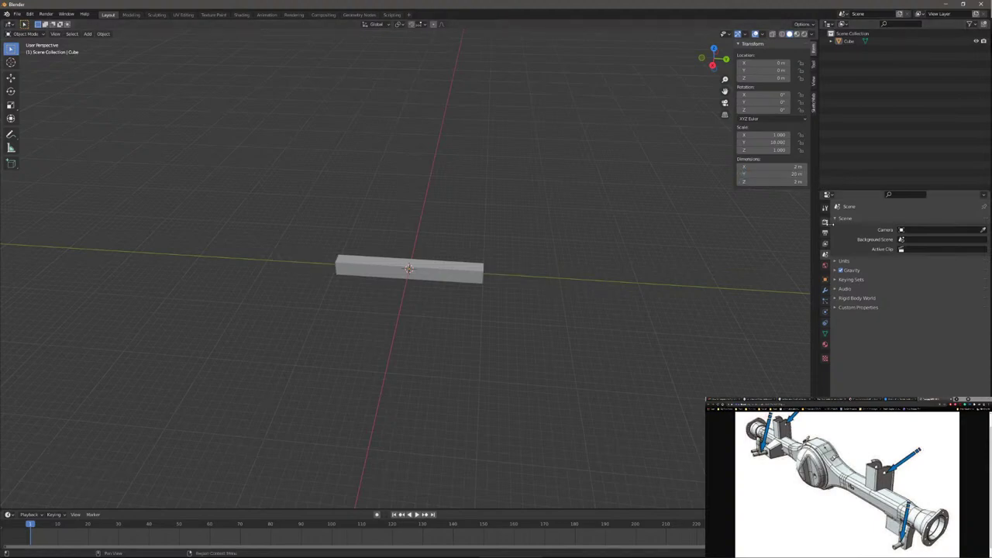
{"action": "scroll", "coordinate": [473, 248], "scroll_direction": "up", "scroll_amount": 3}
{"action": "middle_click_drag", "start_coordinate": [497, 295], "coordinate": [563, 254]}
{"action": "key", "text": "Tab"}
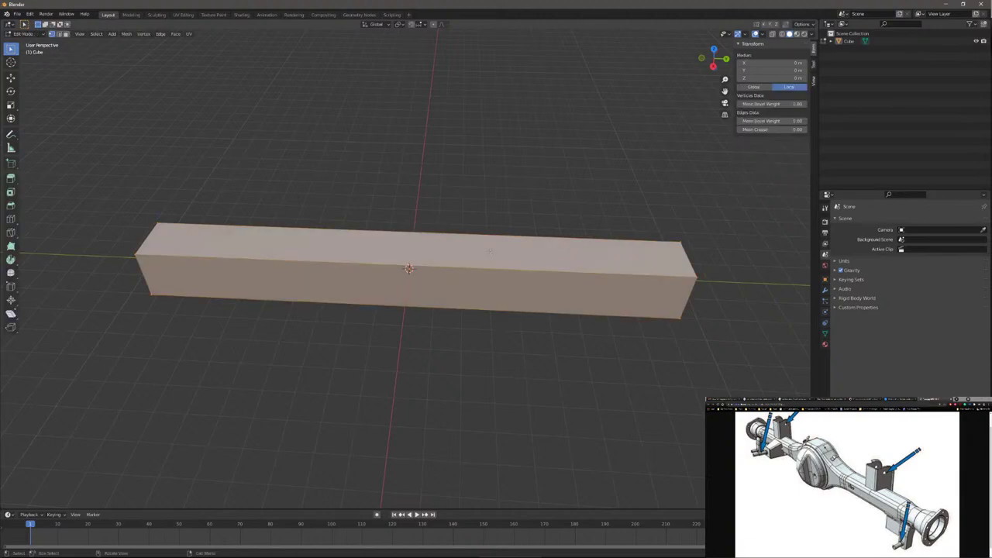
Step: Switch to edge select, turn on X-ray, and select the whole bar
{"action": "key", "text": "2"}
{"action": "left_click", "coordinate": [452, 267]}
{"action": "key", "text": "alt+z"}
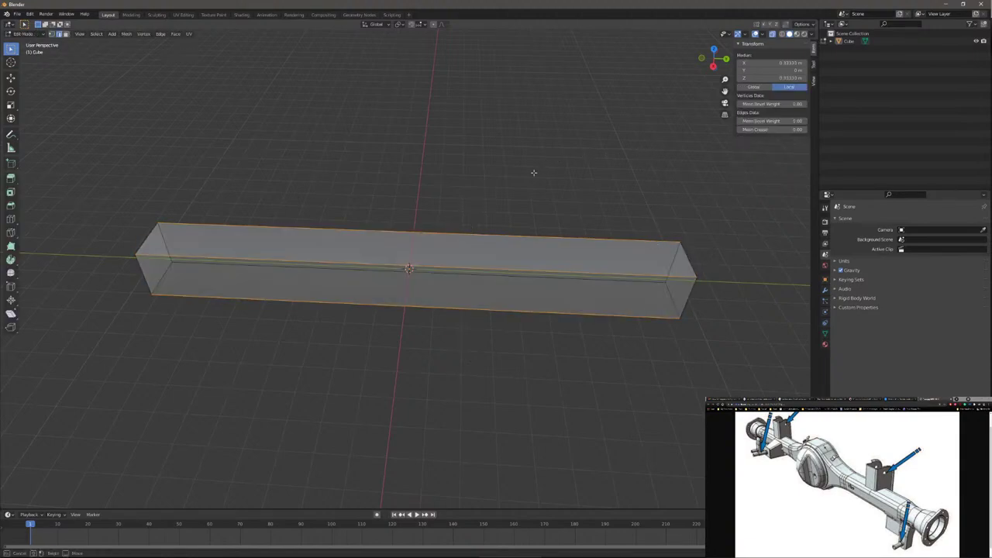
{"action": "key", "text": "a"}
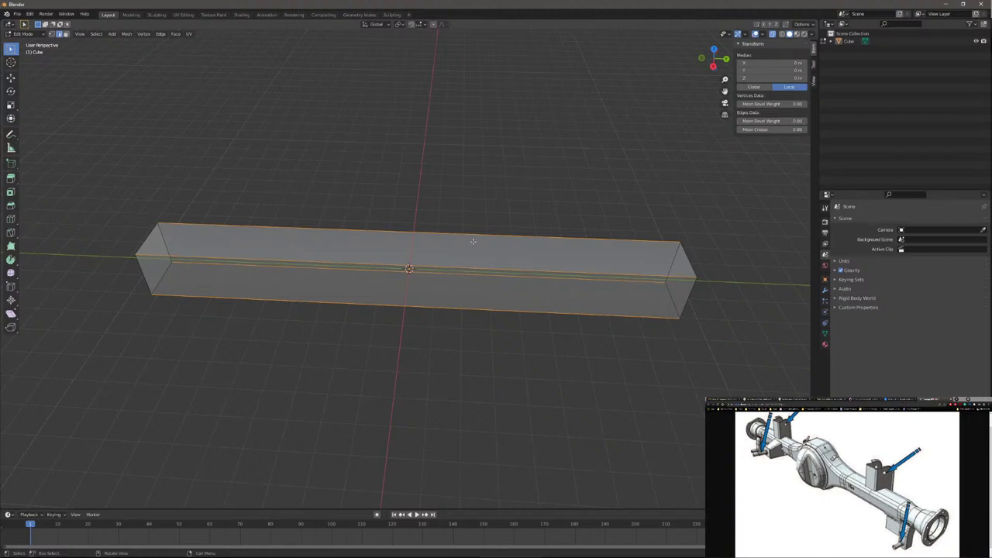
Step: Start a loop cut on the bar and raise the preview to seven rings
{"action": "key", "text": "ctrl+r"}
{"action": "scroll", "coordinate": [473, 245], "scroll_direction": "up", "scroll_amount": 3}
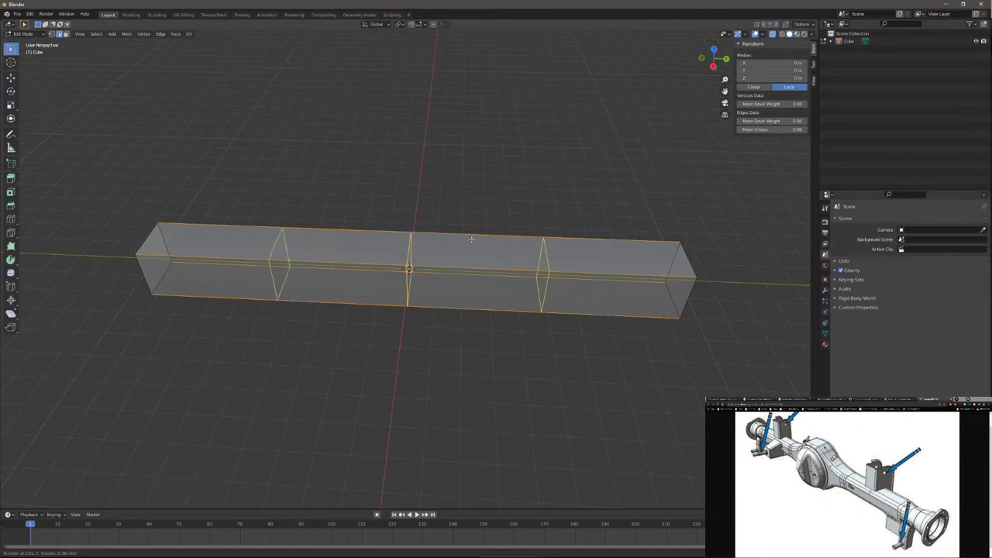
{"action": "scroll", "coordinate": [484, 246], "scroll_direction": "up", "scroll_amount": 1}
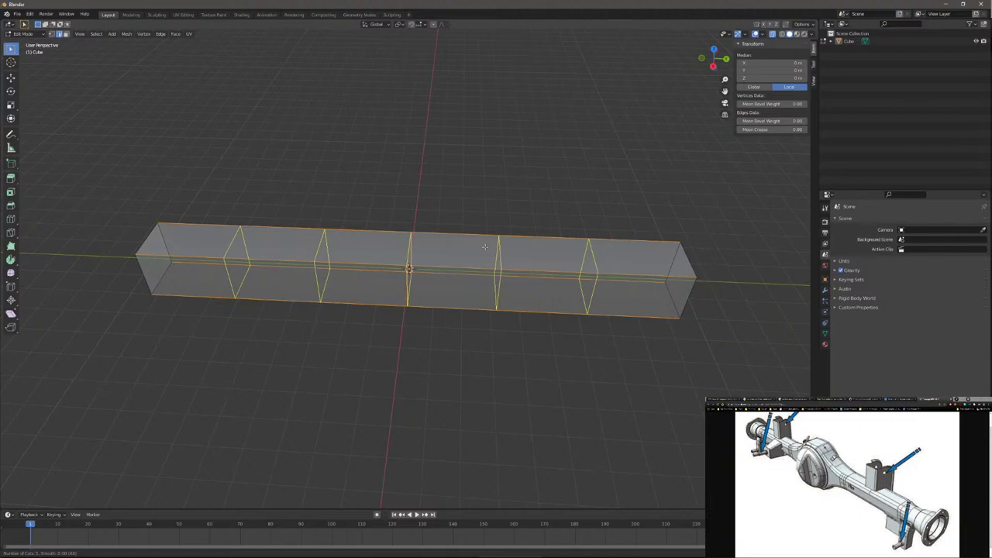
{"action": "scroll", "coordinate": [484, 247], "scroll_direction": "up", "scroll_amount": 1}
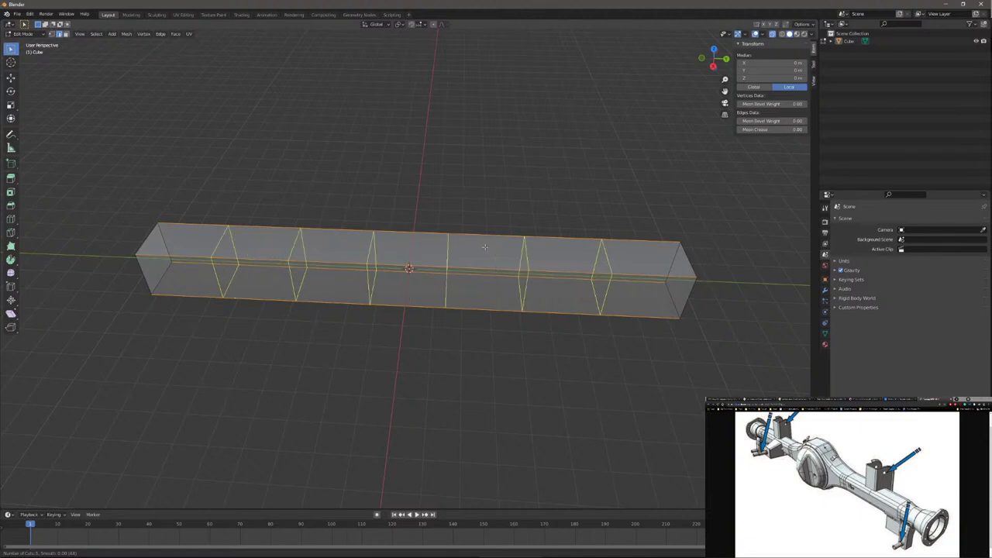
{"action": "scroll", "coordinate": [485, 247], "scroll_direction": "up", "scroll_amount": 1}
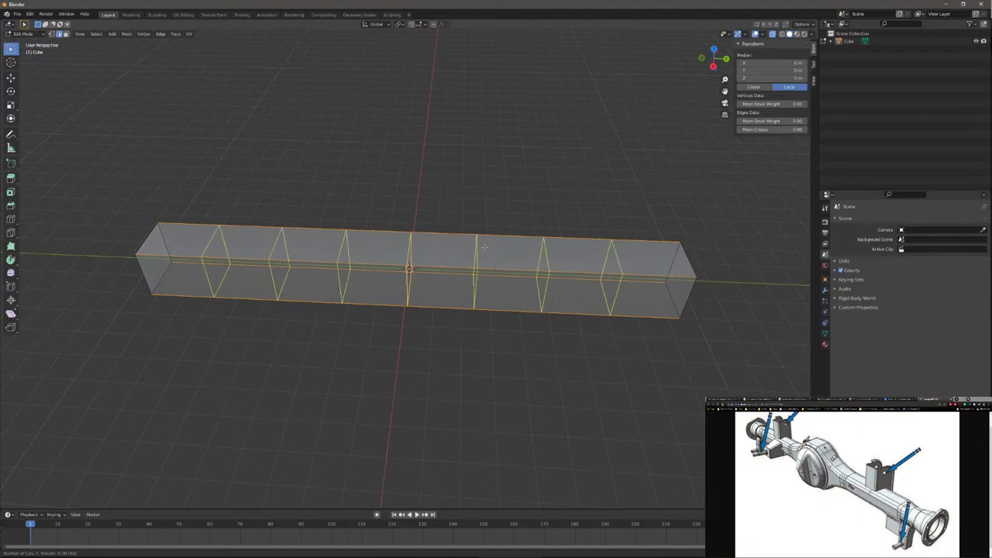
Step: Commit the seven loop cuts without sliding them, then clear the selection
{"action": "left_click", "coordinate": [484, 246]}
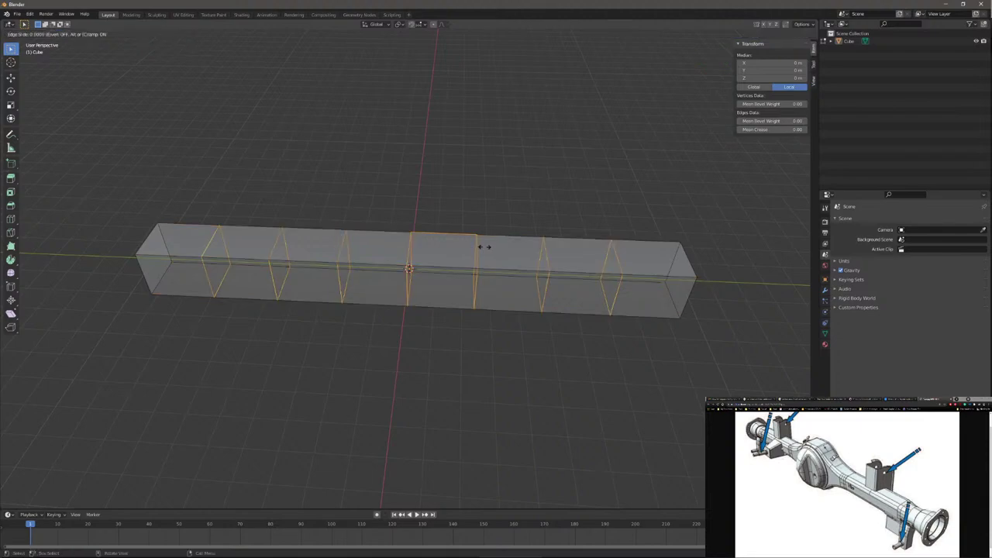
{"action": "right_click", "coordinate": [470, 309]}
{"action": "left_click", "coordinate": [438, 370]}
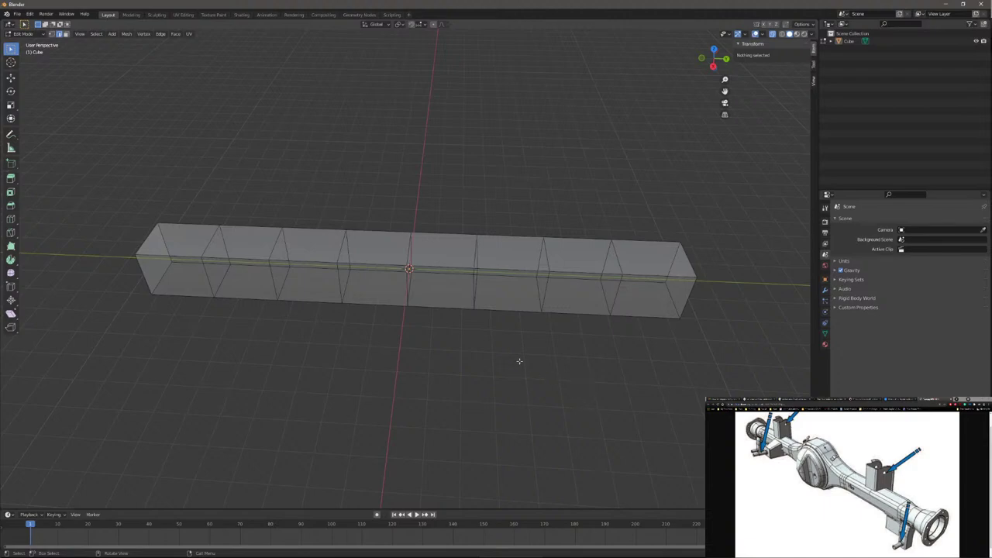
{"action": "mouse_move", "coordinate": [530, 329]}
{"action": "middle_mouse_down"}
{"action": "mouse_move", "coordinate": [437, 335]}
{"action": "mouse_move", "coordinate": [527, 328]}
{"action": "middle_mouse_up"}
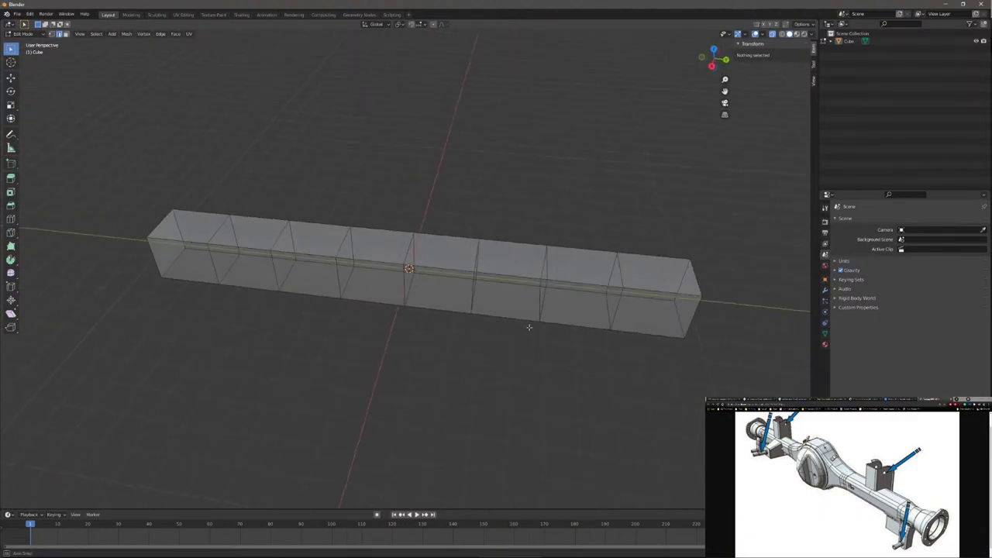
Step: Select the seven cross-section edge loops along the bar, leaving out the lengthwise loop
{"action": "left_click", "coordinate": [618, 269], "text": "alt"}
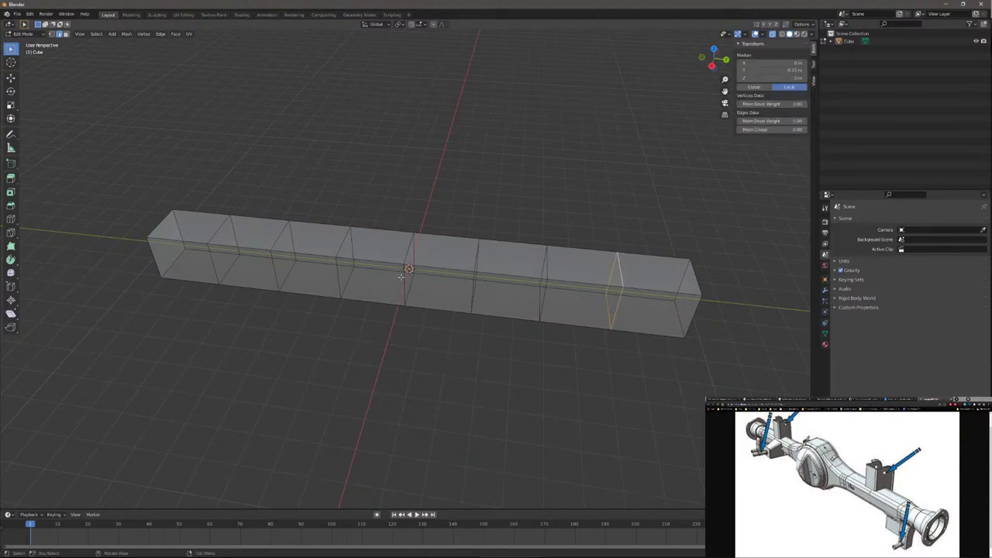
{"action": "middle_click_drag", "start_coordinate": [412, 287], "coordinate": [522, 292]}
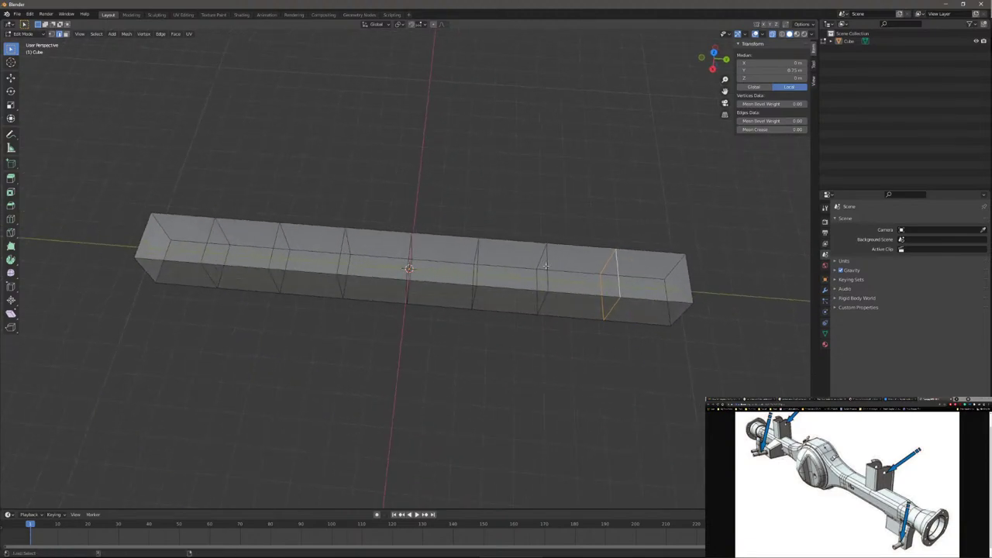
{"action": "left_click", "coordinate": [518, 273], "text": "alt+shift"}
{"action": "left_click", "coordinate": [495, 266], "text": "alt+shift"}
{"action": "left_click", "coordinate": [547, 276], "text": "alt+shift"}
{"action": "left_click", "coordinate": [477, 275], "text": "alt+shift"}
{"action": "left_click", "coordinate": [410, 249], "text": "alt+shift"}
{"action": "left_click", "coordinate": [343, 241], "text": "alt+shift"}
{"action": "left_click", "coordinate": [276, 233], "text": "alt+shift"}
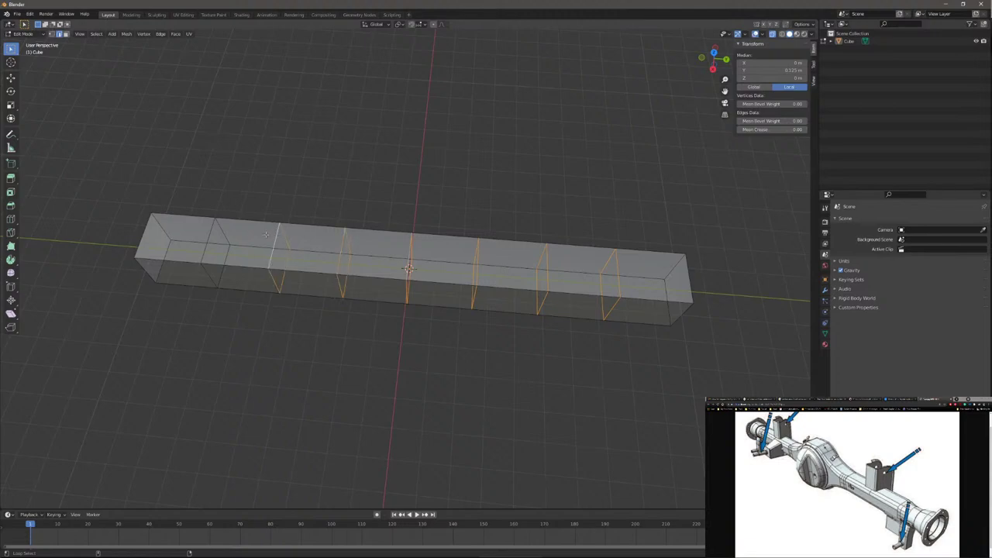
{"action": "left_click", "coordinate": [210, 229], "text": "alt+shift"}
{"action": "mouse_move", "coordinate": [357, 310]}
{"action": "middle_mouse_down"}
{"action": "mouse_move", "coordinate": [365, 321]}
{"action": "mouse_move", "coordinate": [365, 301]}
{"action": "middle_mouse_up"}
Step: In side orthographic view, scale the selected loops taller along Z
{"action": "key", "text": "KP_1"}
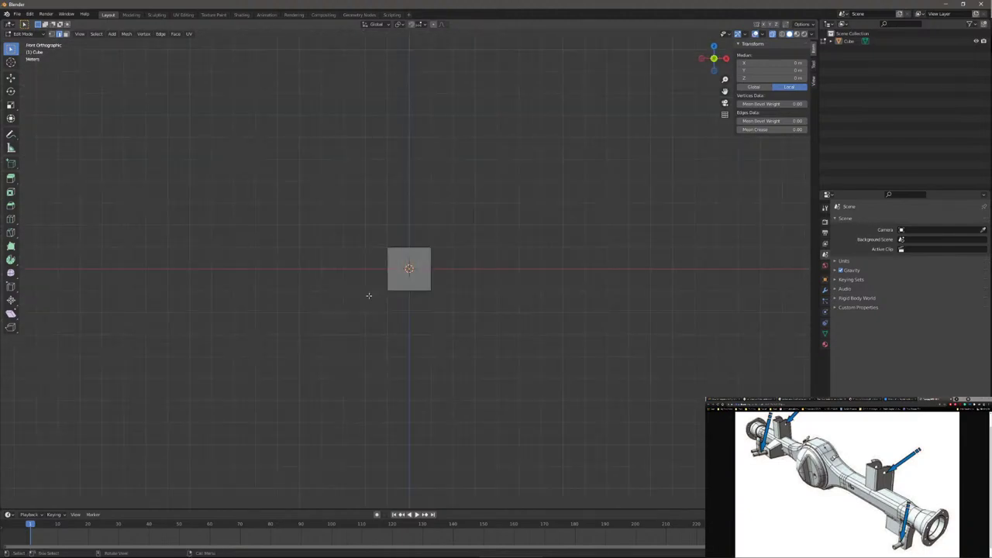
{"action": "key", "text": "KP_3"}
{"action": "key", "text": "s"}
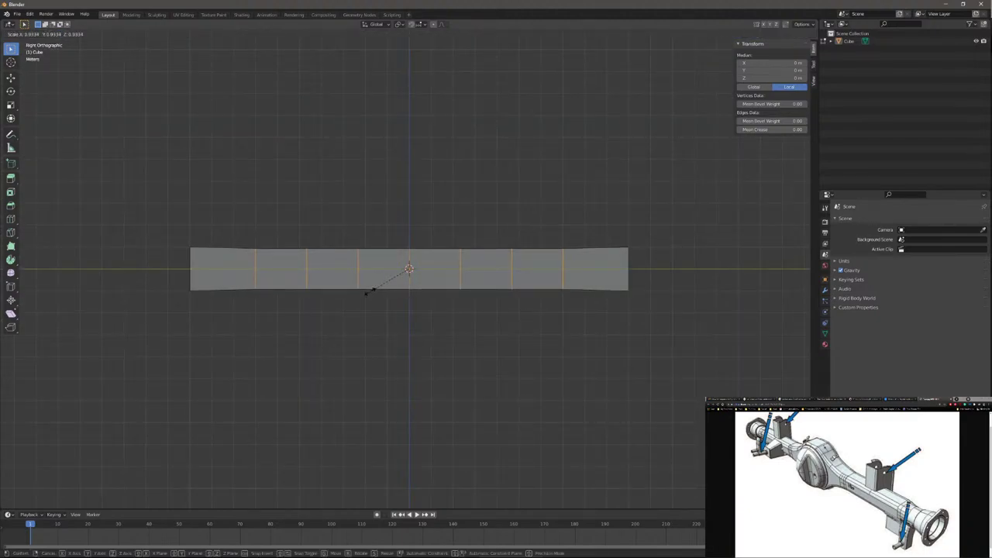
{"action": "key", "text": "z"}
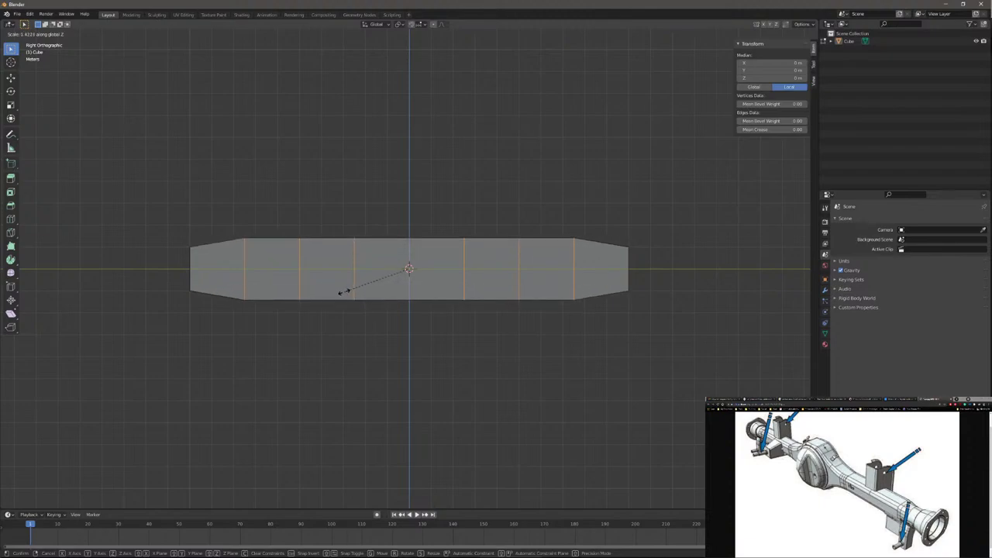
{"action": "left_click", "coordinate": [348, 288]}
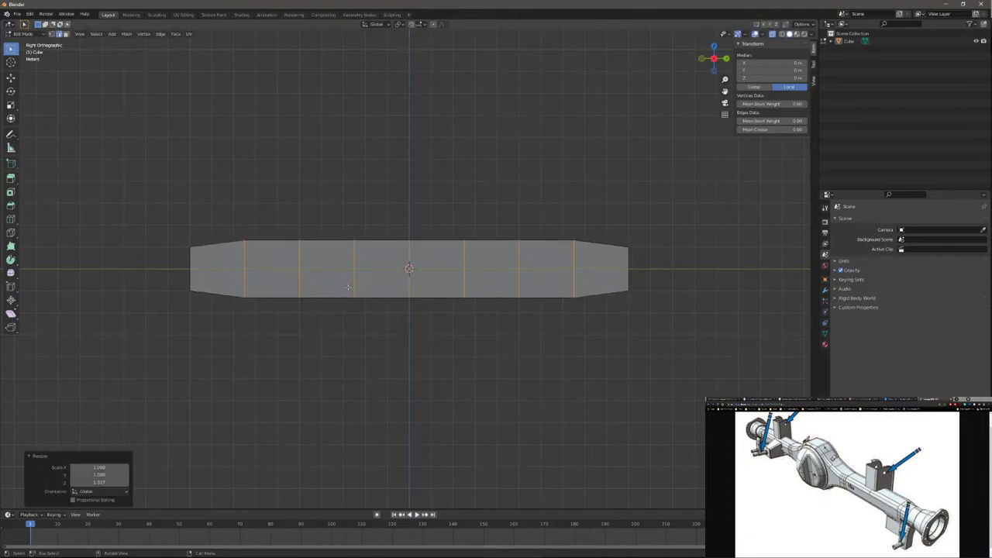
Step: Select the inner loops and scale them taller along Z
{"action": "left_click", "coordinate": [505, 273]}
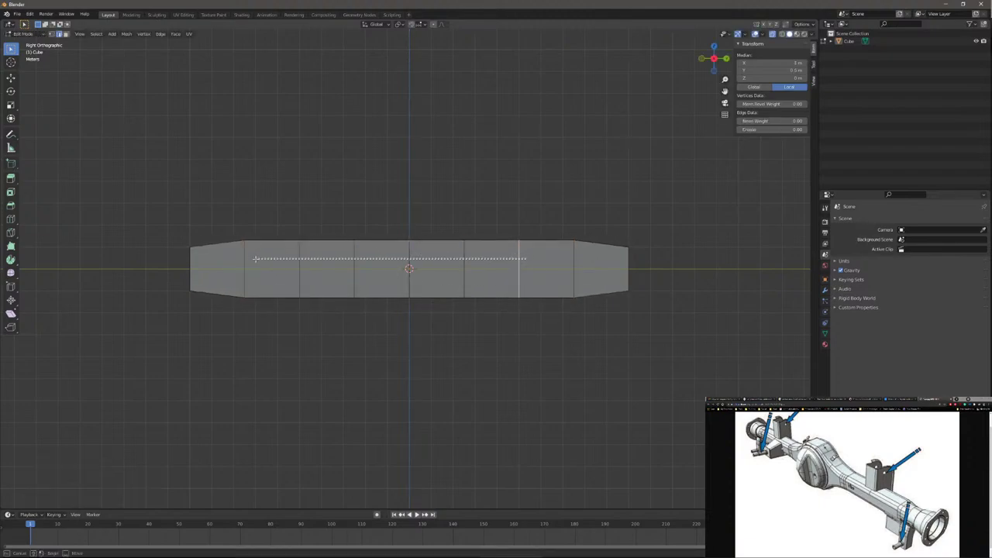
{"action": "left_click", "coordinate": [278, 268], "text": "ctrl"}
{"action": "key", "text": "s"}
{"action": "key", "text": "z"}
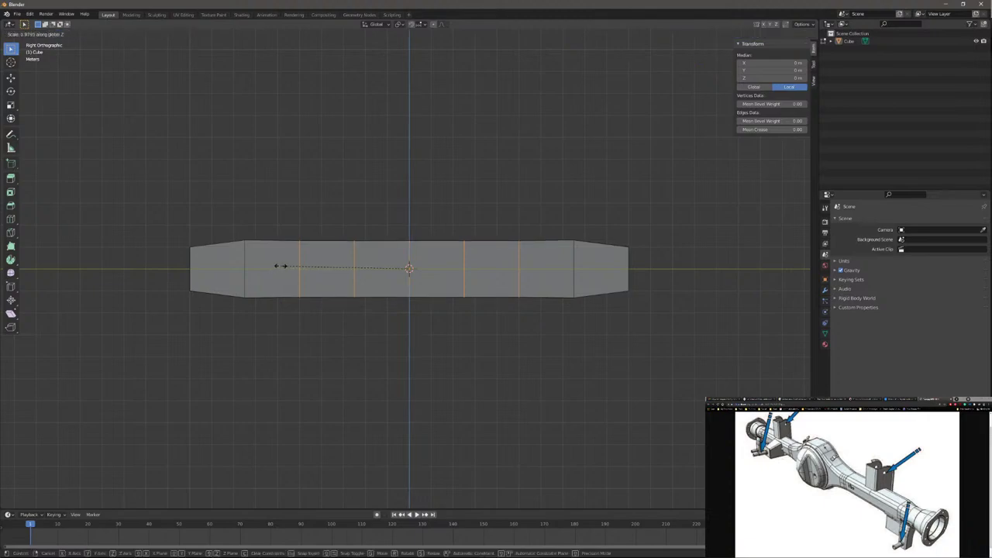
{"action": "left_click", "coordinate": [232, 263]}
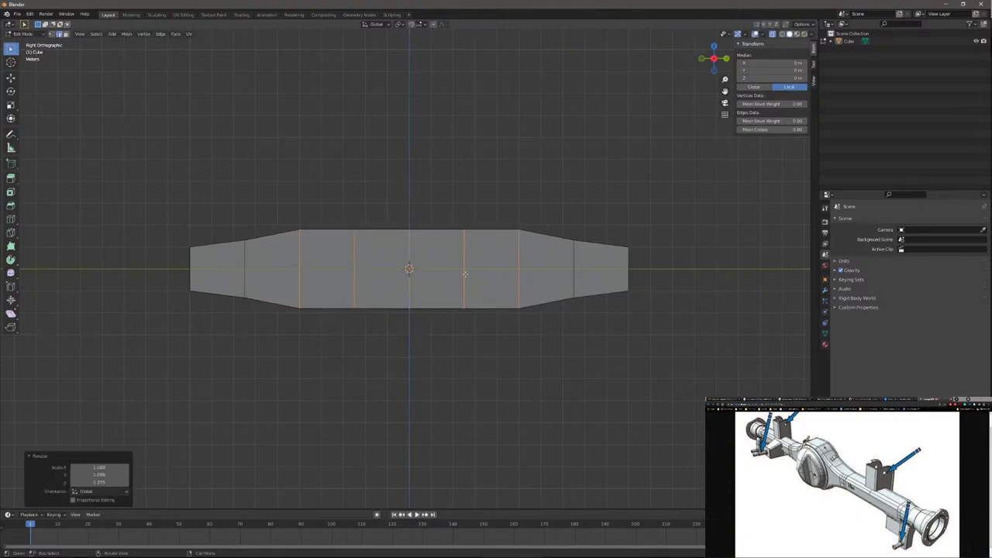
Step: Box-select the central loops and scale them taller on Z, reaching 1.662 at the centre
{"action": "left_click", "coordinate": [487, 257]}
{"action": "left_click_drag", "start_coordinate": [487, 257], "coordinate": [332, 279]}
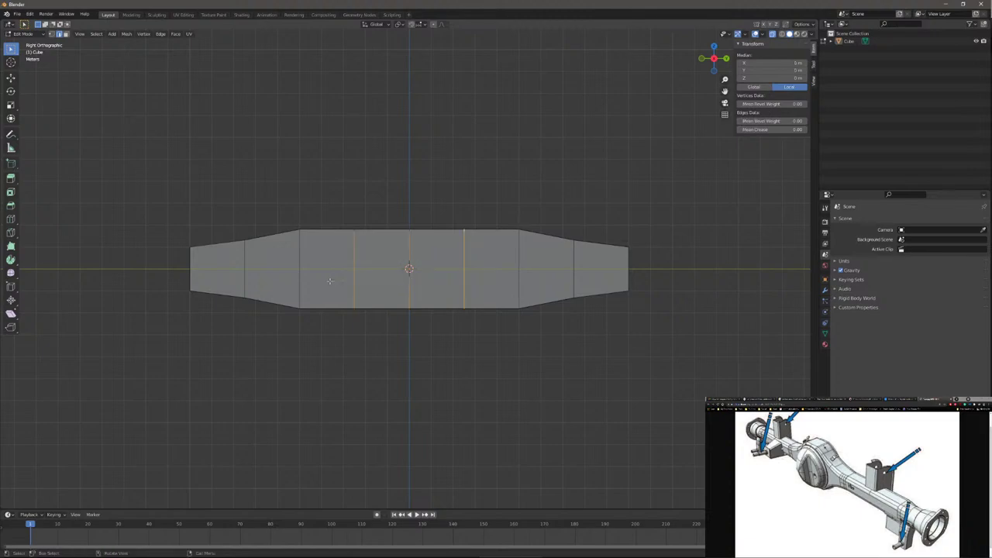
{"action": "key", "text": "s"}
{"action": "key", "text": "z"}
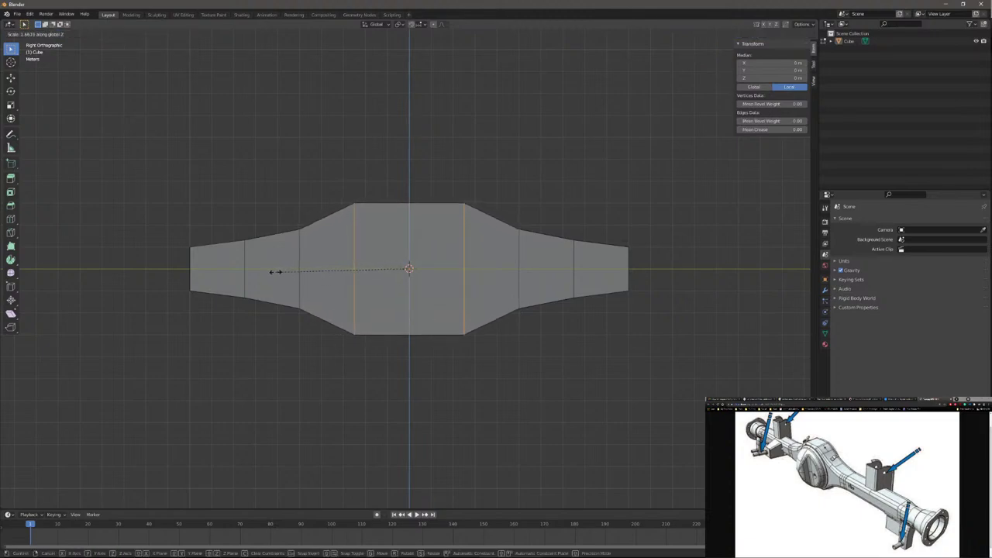
{"action": "left_click", "coordinate": [276, 272]}
{"action": "scroll", "coordinate": [310, 294], "scroll_direction": "down", "scroll_amount": 1}
{"action": "middle_click_drag", "start_coordinate": [310, 294], "coordinate": [490, 264]}
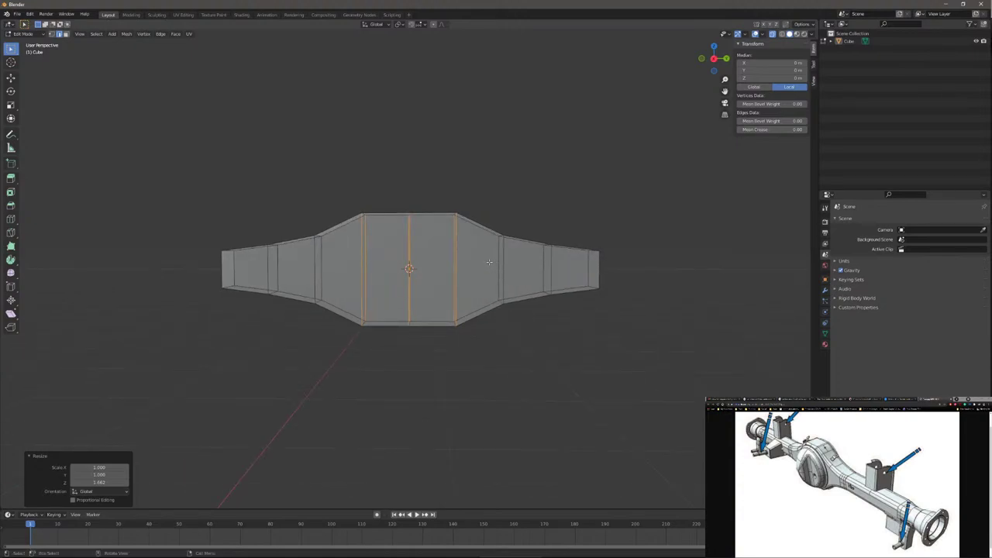
{"action": "middle_click_drag", "start_coordinate": [489, 262], "coordinate": [481, 260]}
Step: Scale the two central edge loops down on Z to 0.863 height
{"action": "left_click_drag", "start_coordinate": [480, 260], "coordinate": [356, 260]}
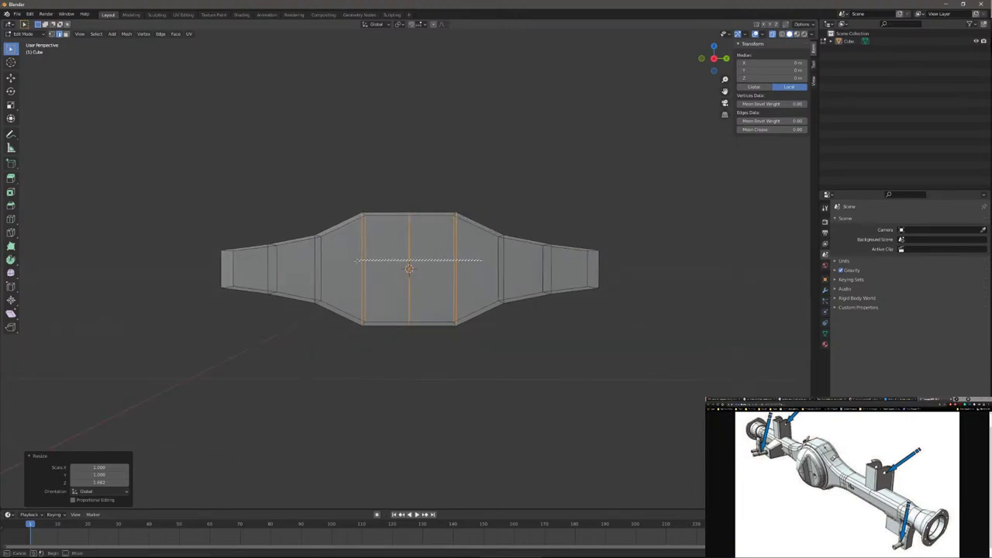
{"action": "key", "text": "Escape"}
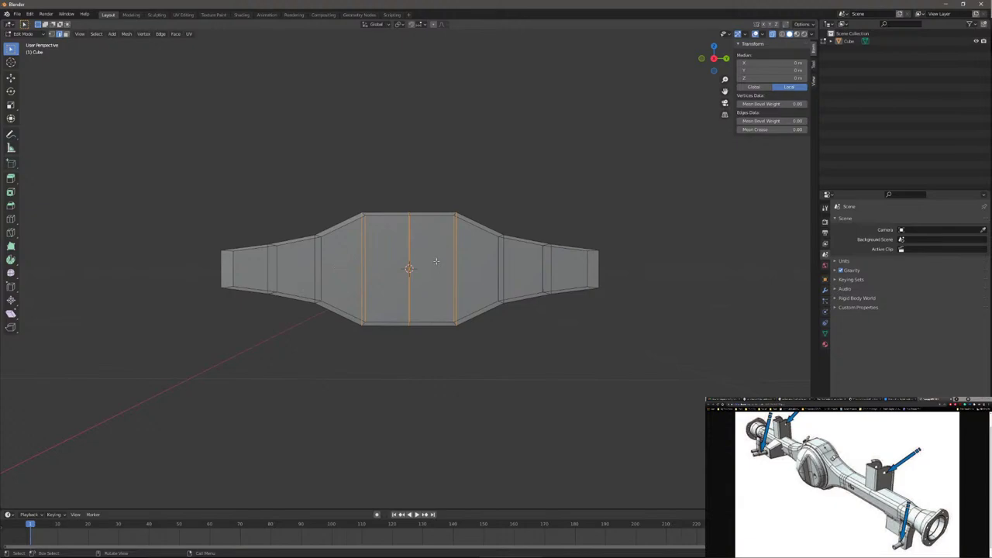
{"action": "left_click", "coordinate": [435, 259]}
{"action": "left_click", "coordinate": [453, 263], "text": "alt"}
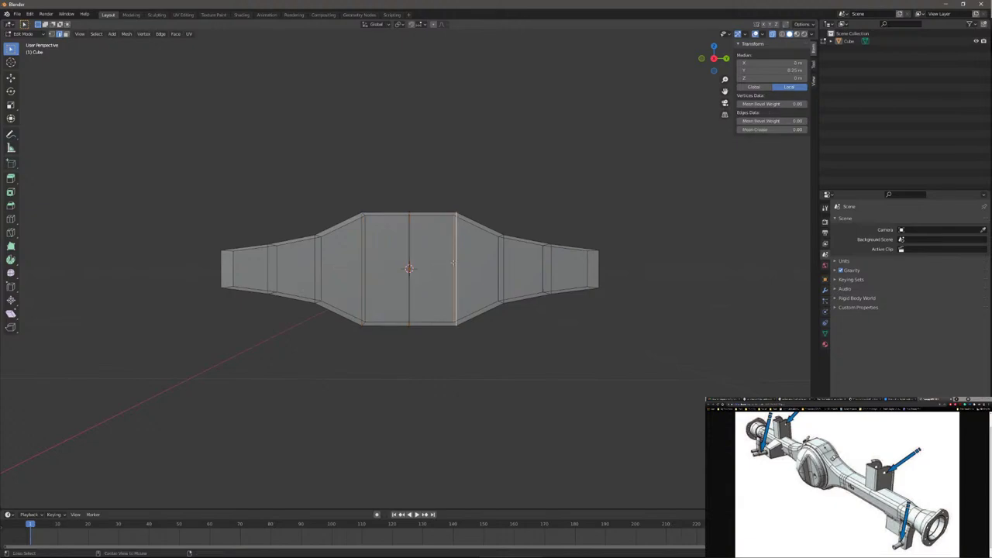
{"action": "left_click", "coordinate": [361, 268], "text": "alt"}
{"action": "key", "text": "s"}
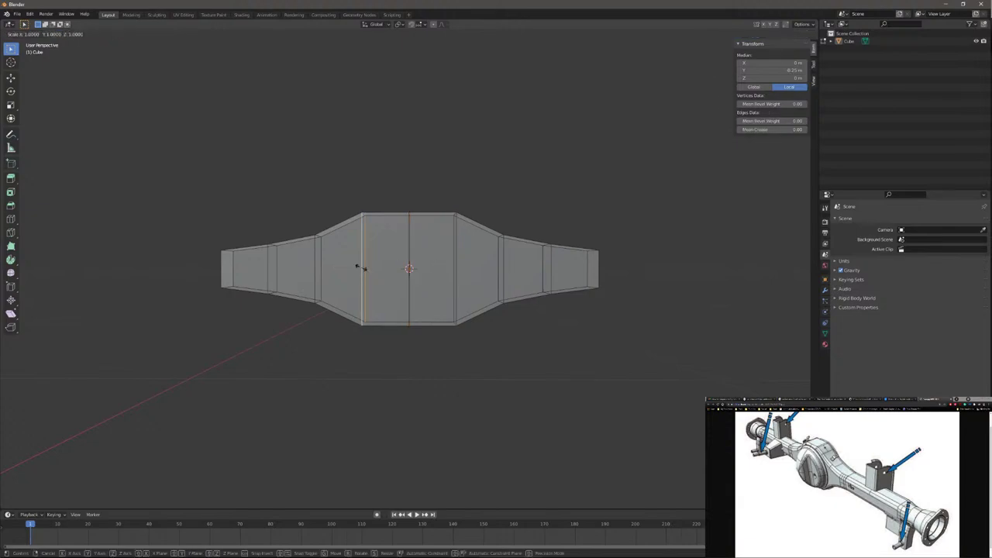
{"action": "key", "text": "z"}
{"action": "right_click", "coordinate": [362, 268]}
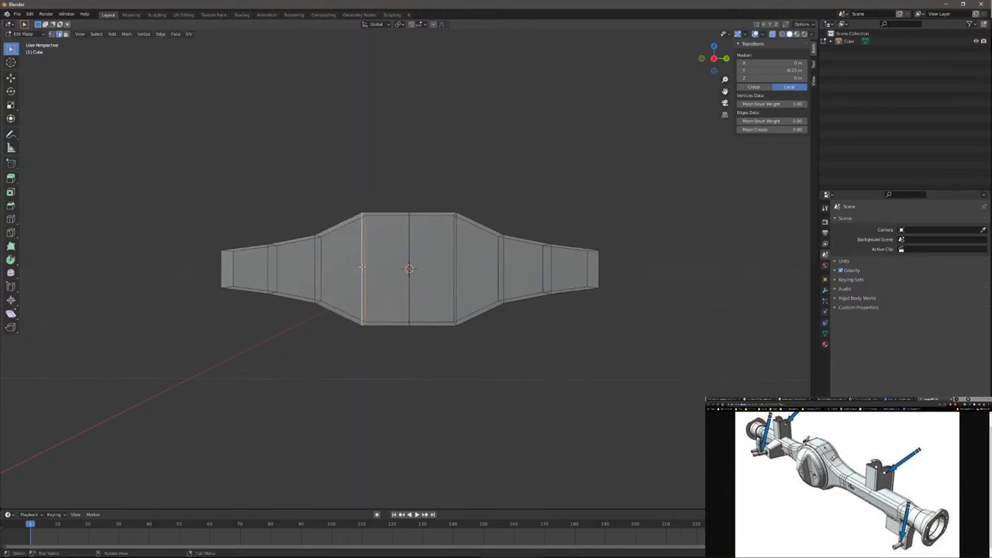
{"action": "left_click", "coordinate": [456, 276], "text": "alt+shift"}
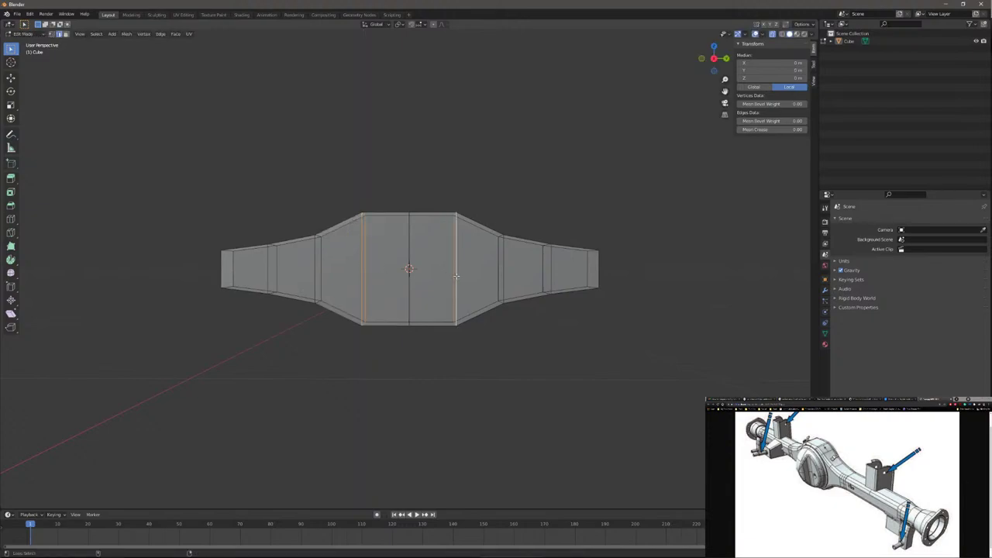
{"action": "key", "text": "s"}
{"action": "key", "text": "z"}
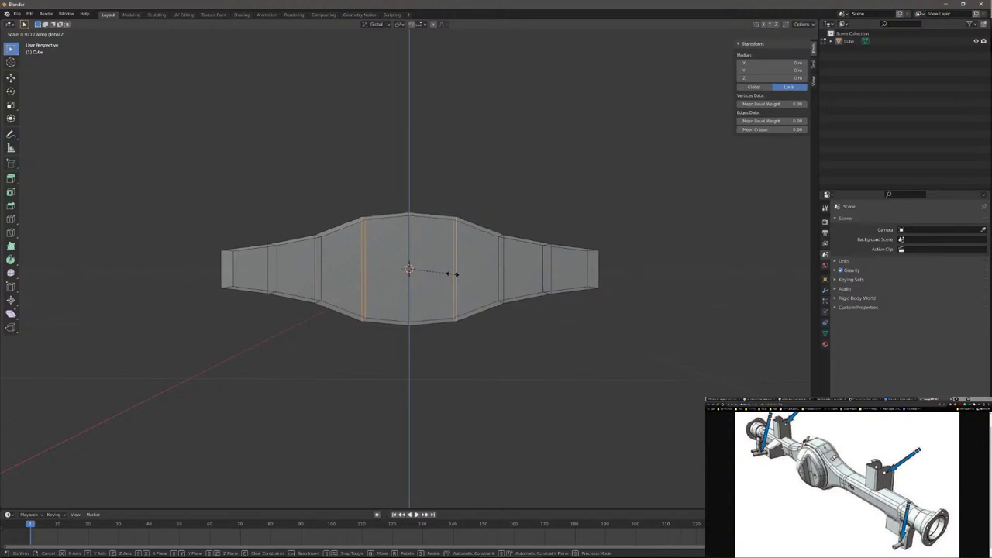
{"action": "left_click", "coordinate": [448, 273]}
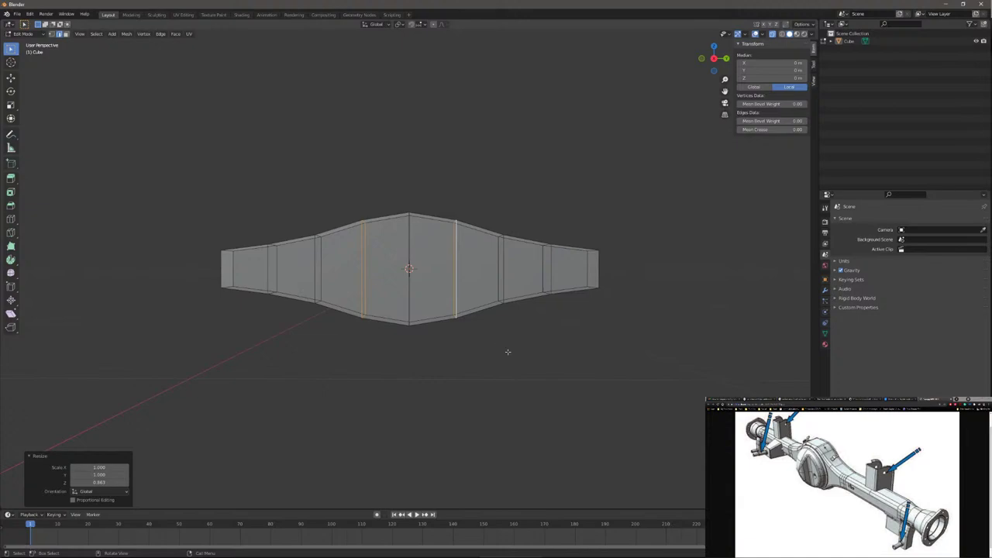
Step: Shrink the flanking outer loops on both sides to 0.78 height on Z
{"action": "middle_click_drag", "start_coordinate": [487, 342], "coordinate": [339, 276]}
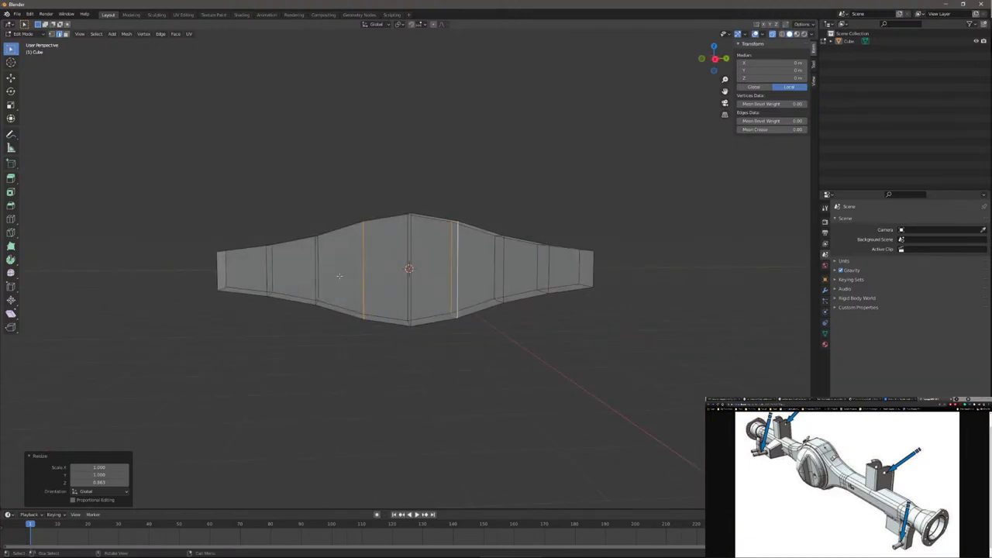
{"action": "left_click", "coordinate": [316, 260], "text": "alt"}
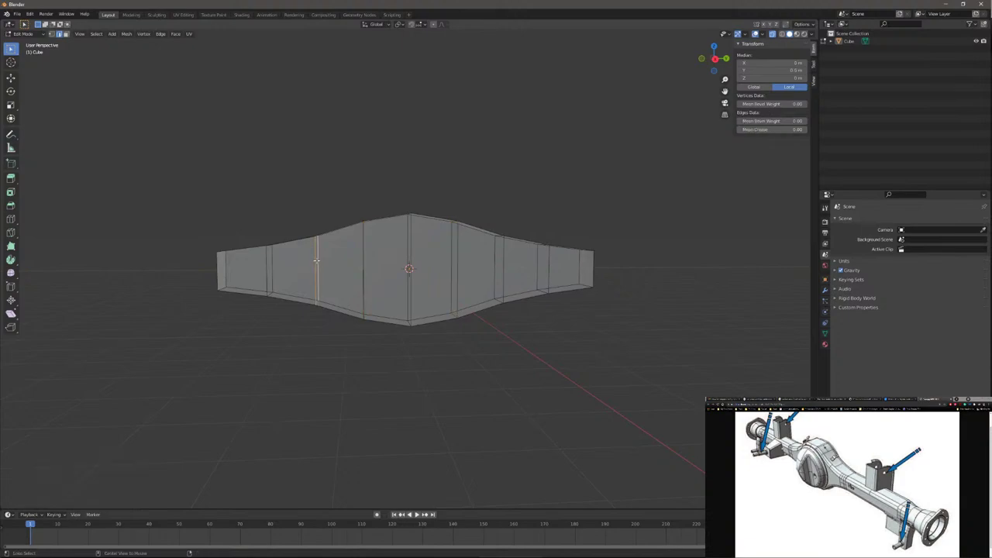
{"action": "left_click", "coordinate": [502, 262], "text": "alt+shift"}
{"action": "left_click", "coordinate": [316, 272], "text": "alt+shift"}
{"action": "middle_click_drag", "start_coordinate": [615, 401], "coordinate": [486, 350]}
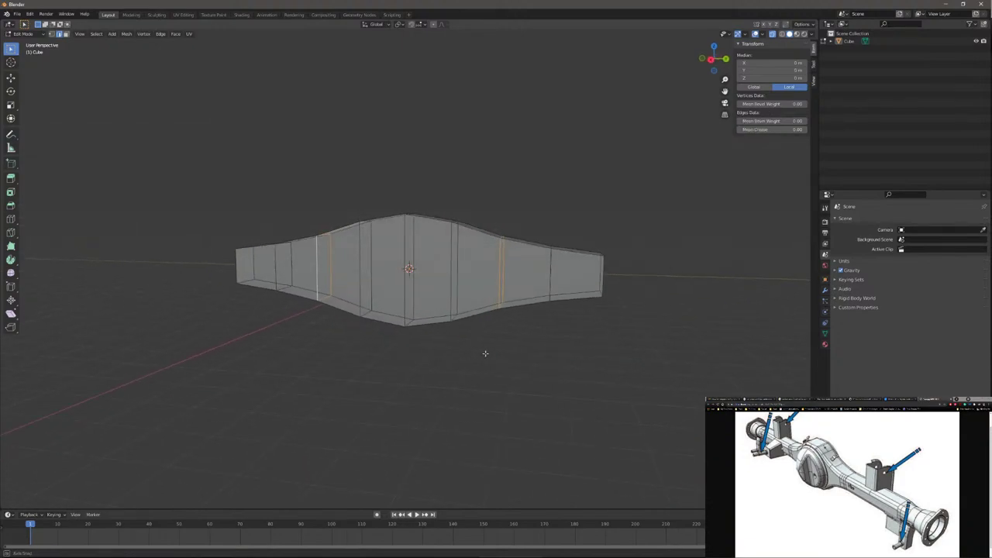
{"action": "key", "text": "s"}
{"action": "key", "text": "z"}
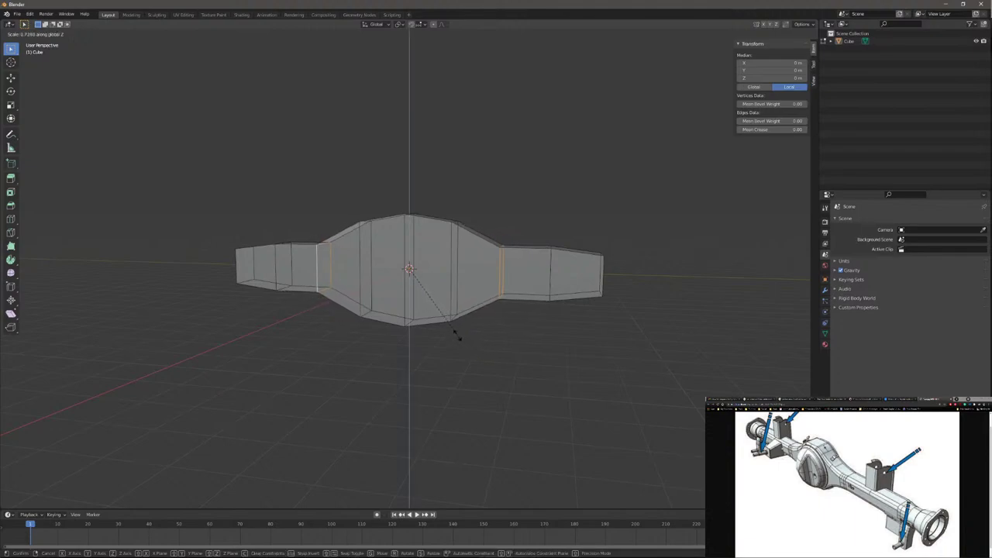
{"action": "left_click", "coordinate": [481, 302]}
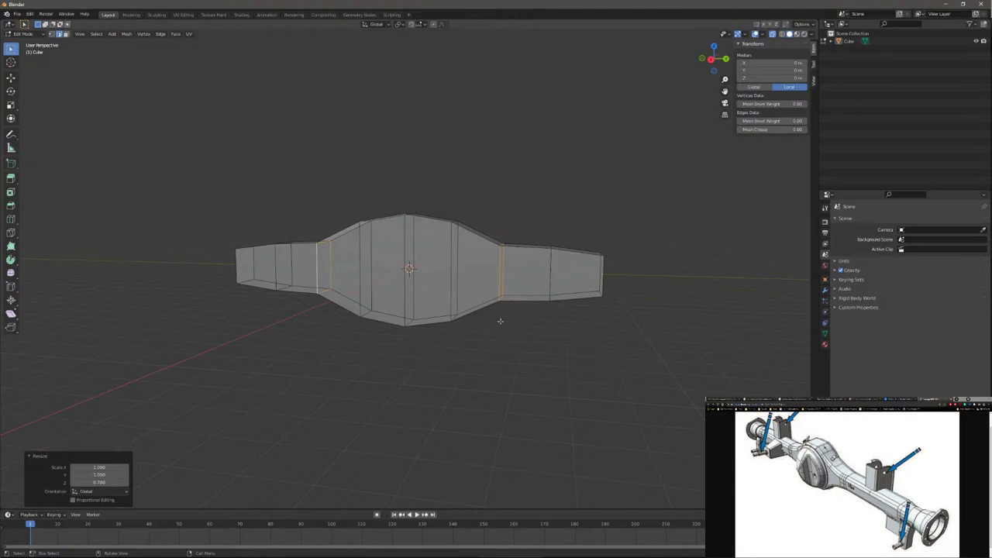
Step: Draw the flanking loops in to 0.88 along Y, leaving them in place on X
{"action": "key", "text": "s"}
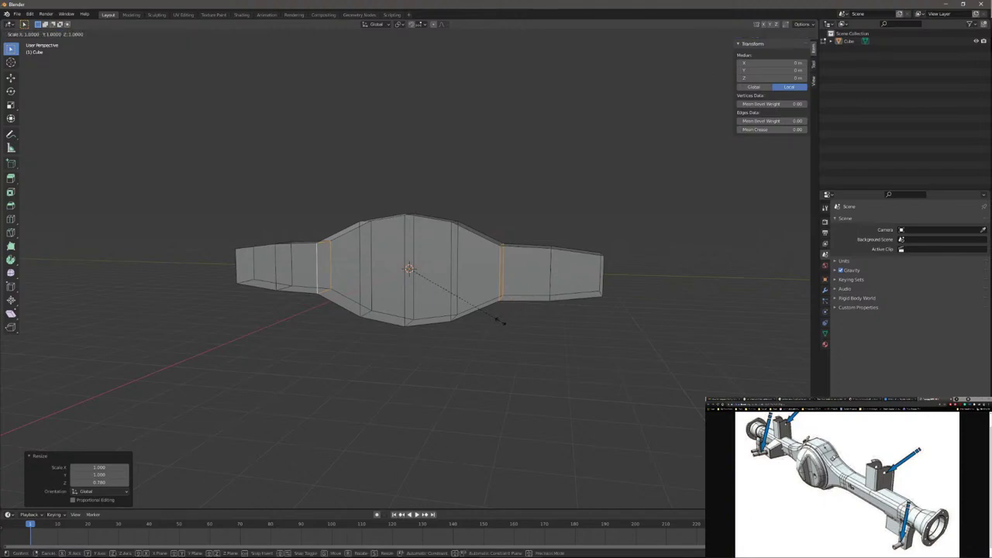
{"action": "key", "text": "g"}
{"action": "key", "text": "x"}
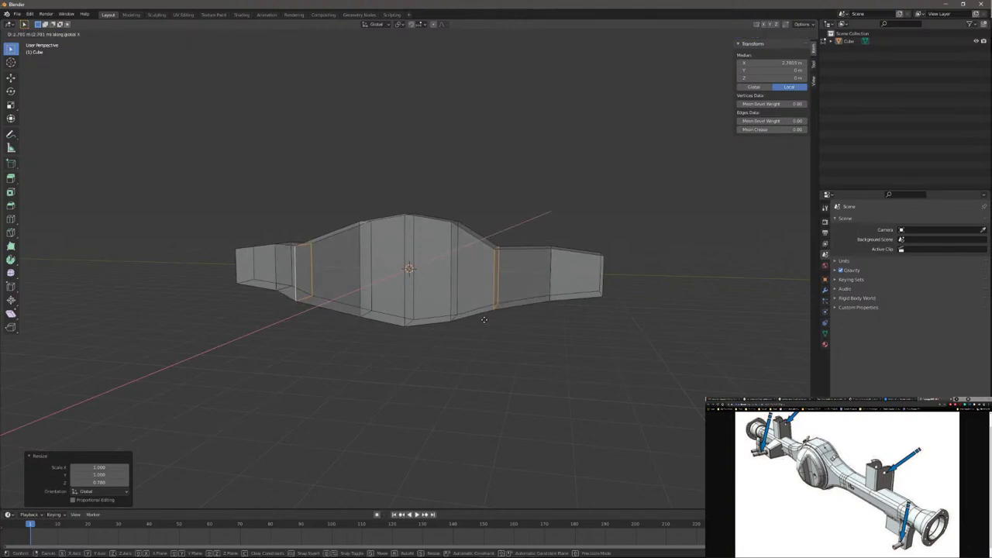
{"action": "key", "text": "Escape"}
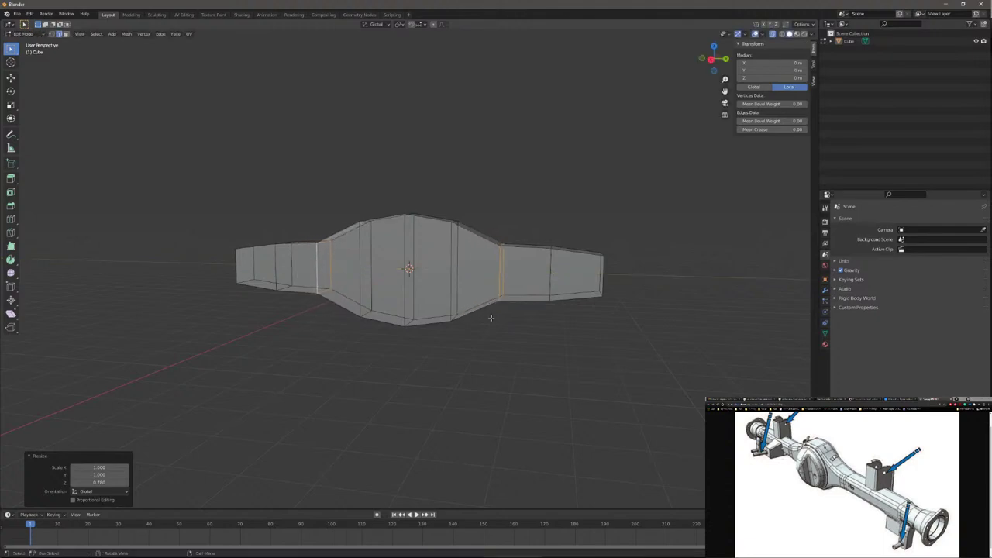
{"action": "key", "text": "s"}
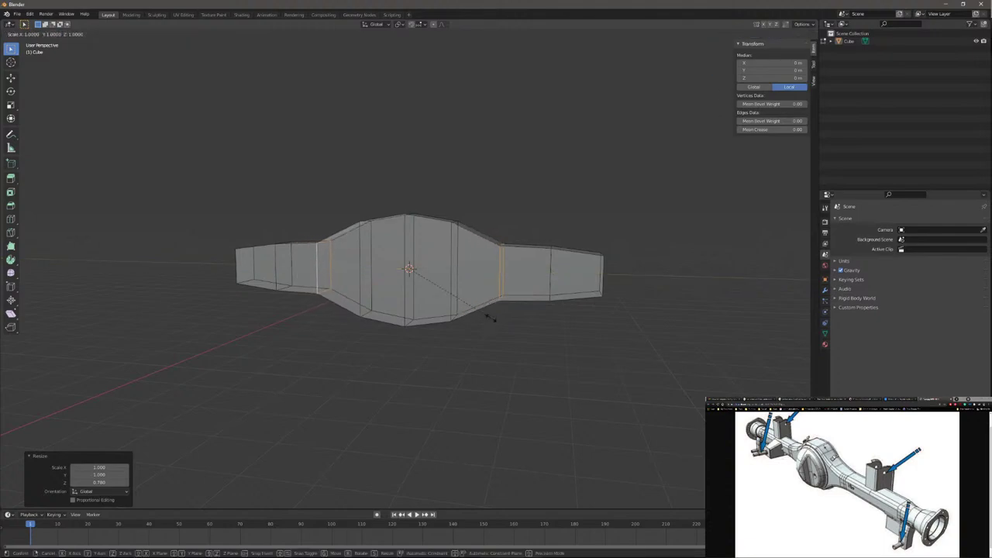
{"action": "key", "text": "y"}
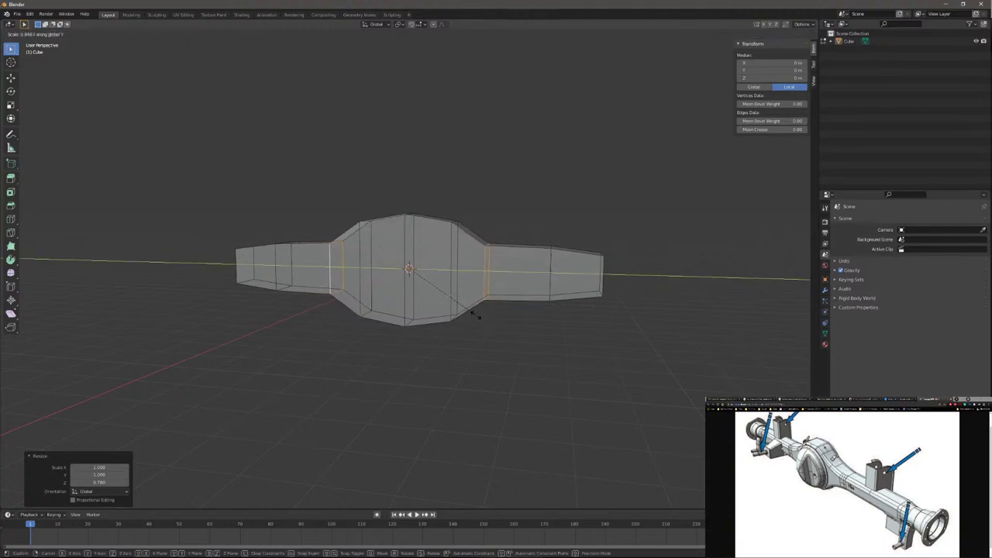
{"action": "left_click", "coordinate": [477, 313]}
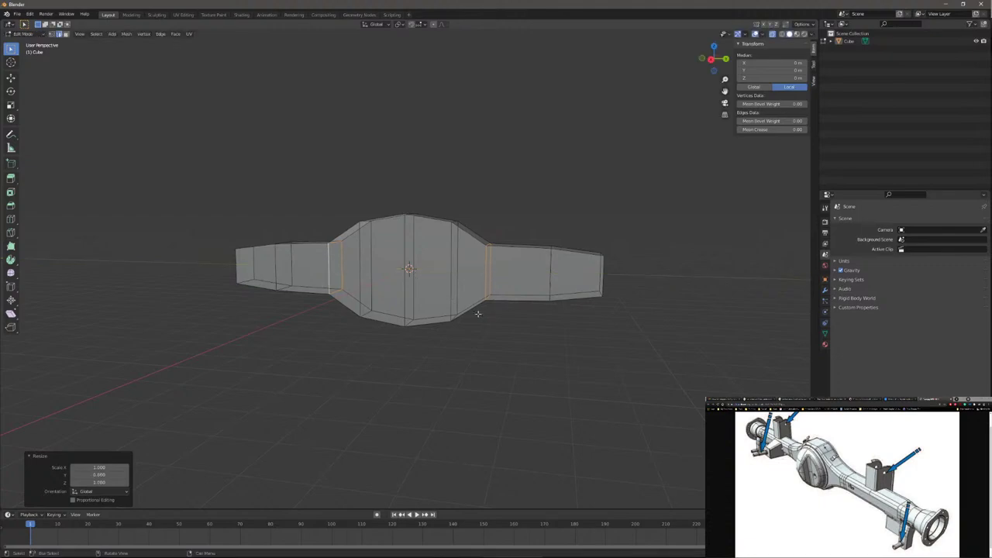
Step: Select the matching edge loops further out on both arms
{"action": "key", "text": "KP_3"}
{"action": "mouse_move", "coordinate": [522, 318]}
{"action": "middle_mouse_down"}
{"action": "mouse_move", "coordinate": [496, 332]}
{"action": "mouse_move", "coordinate": [517, 321]}
{"action": "middle_mouse_up"}
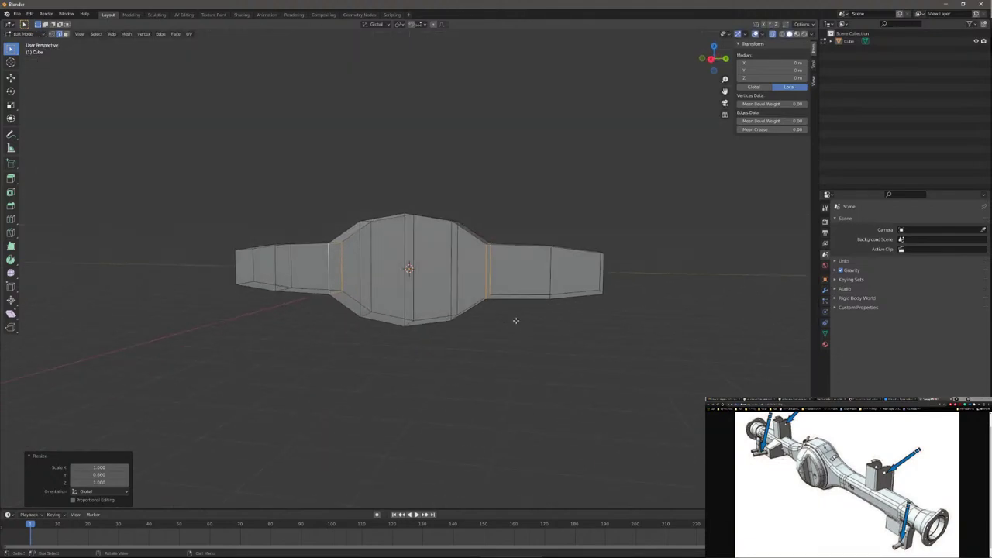
{"action": "left_click", "coordinate": [373, 262], "text": "alt"}
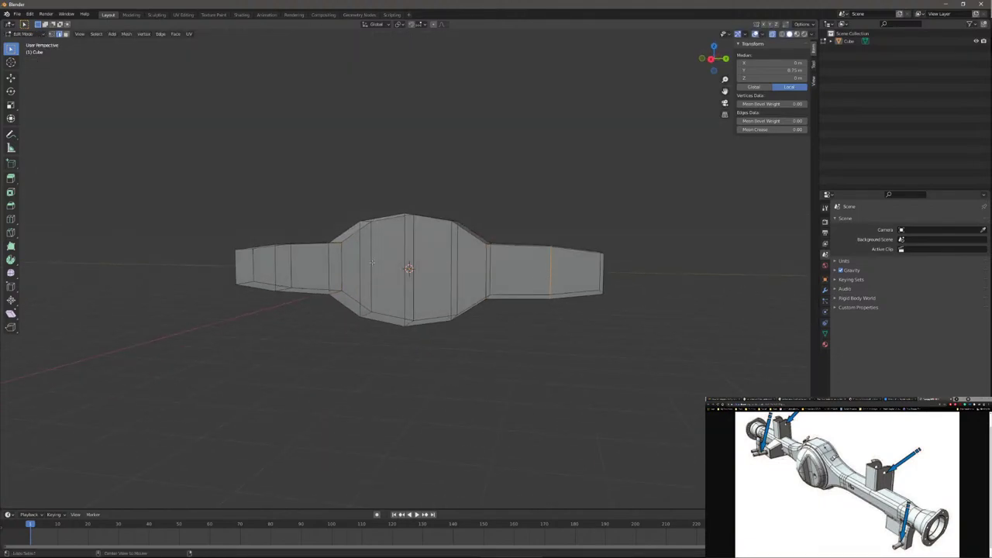
{"action": "left_click", "coordinate": [275, 262], "text": "alt+shift"}
Step: In side view, scale the outer arm loops to 0.776 on Z and 0.808 on Y
{"action": "key", "text": "KP_3"}
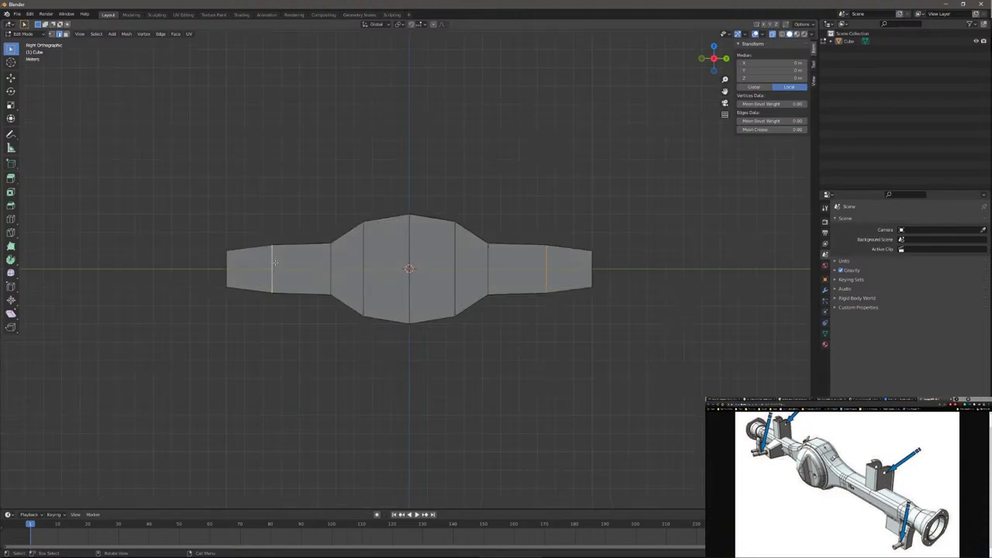
{"action": "key", "text": "s"}
{"action": "key", "text": "z"}
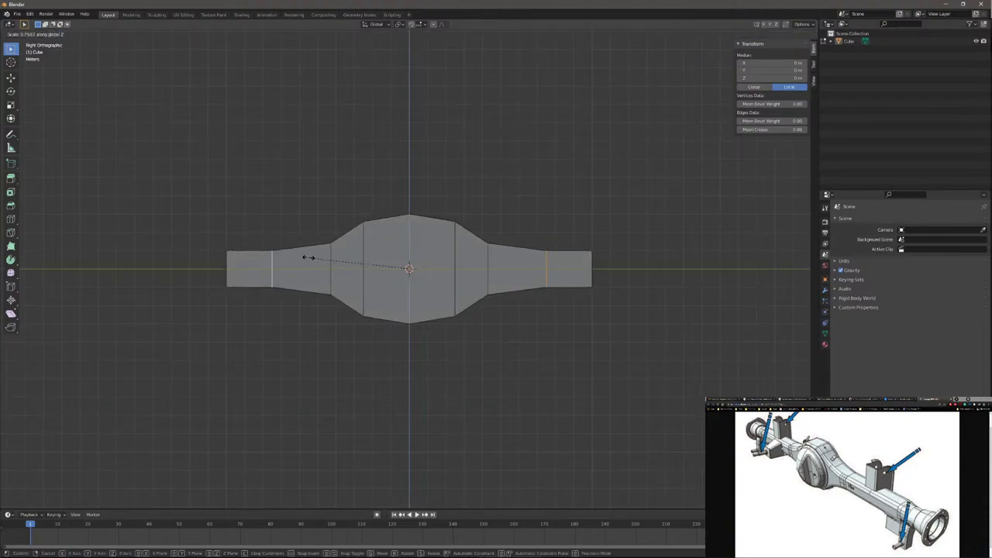
{"action": "left_click", "coordinate": [306, 257]}
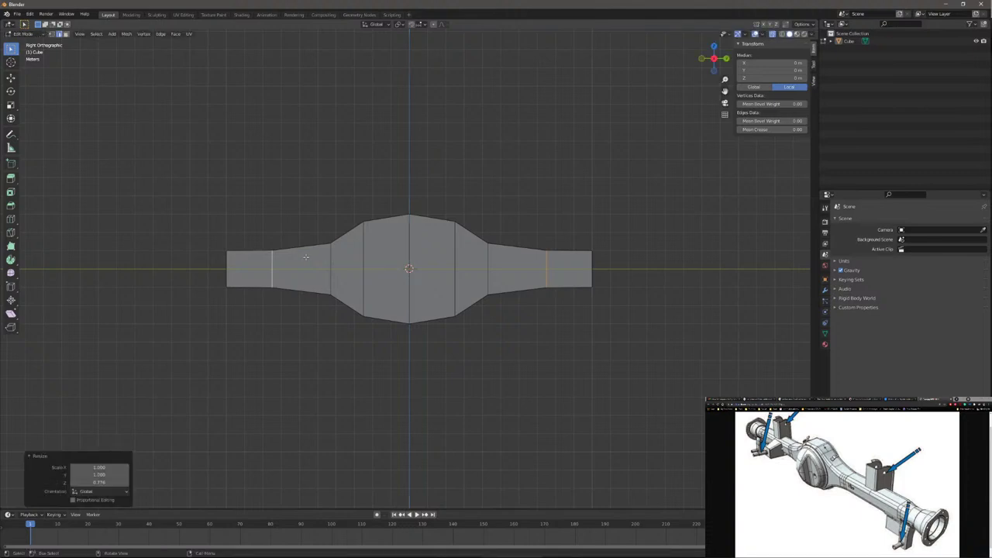
{"action": "key", "text": "s"}
{"action": "key", "text": "y"}
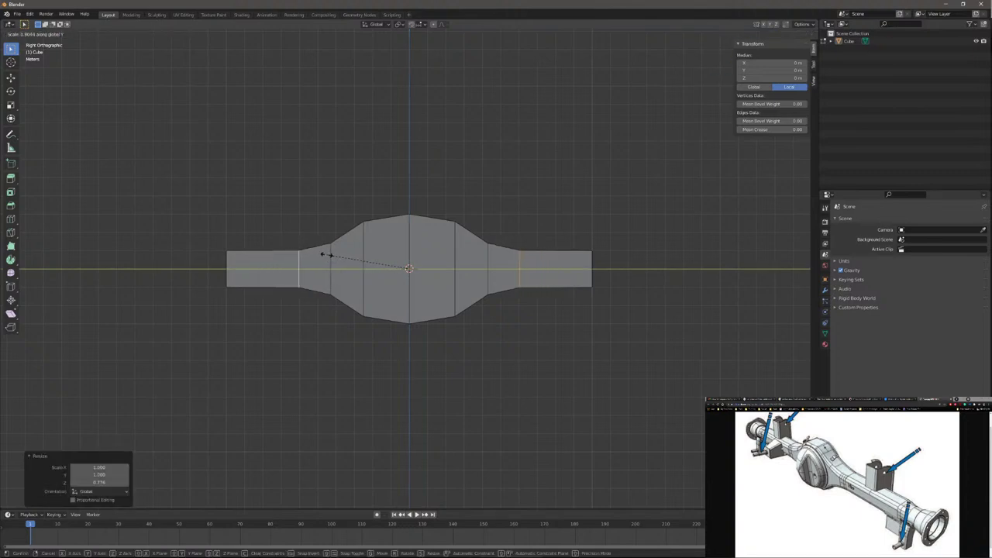
{"action": "left_click", "coordinate": [326, 256]}
Step: Select the top and bottom edges running along the central bulge
{"action": "middle_click_drag", "start_coordinate": [421, 354], "coordinate": [451, 251]}
{"action": "key", "text": "alt+a"}
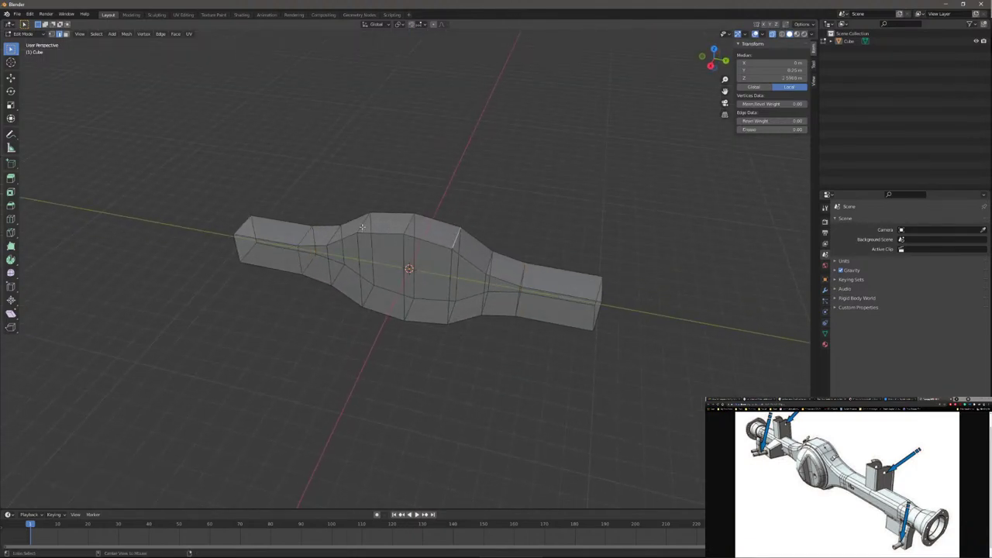
{"action": "left_click", "coordinate": [360, 225], "text": "alt"}
{"action": "left_click", "coordinate": [361, 230]}
{"action": "left_click", "coordinate": [363, 307], "text": "shift"}
{"action": "middle_click_drag", "start_coordinate": [364, 307], "coordinate": [450, 296]}
{"action": "left_click", "coordinate": [449, 296]}
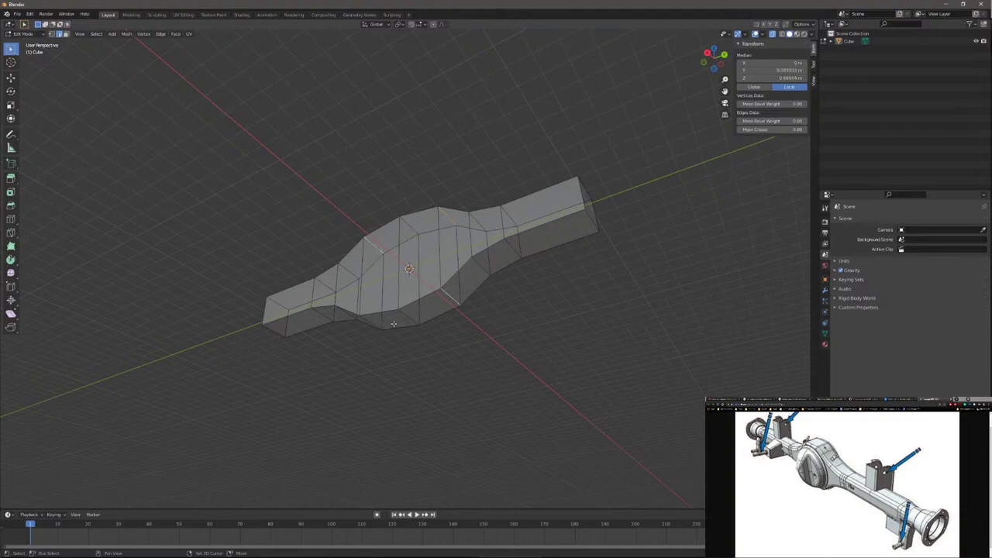
{"action": "left_click", "coordinate": [369, 322]}
{"action": "middle_click_drag", "start_coordinate": [369, 322], "coordinate": [439, 363]}
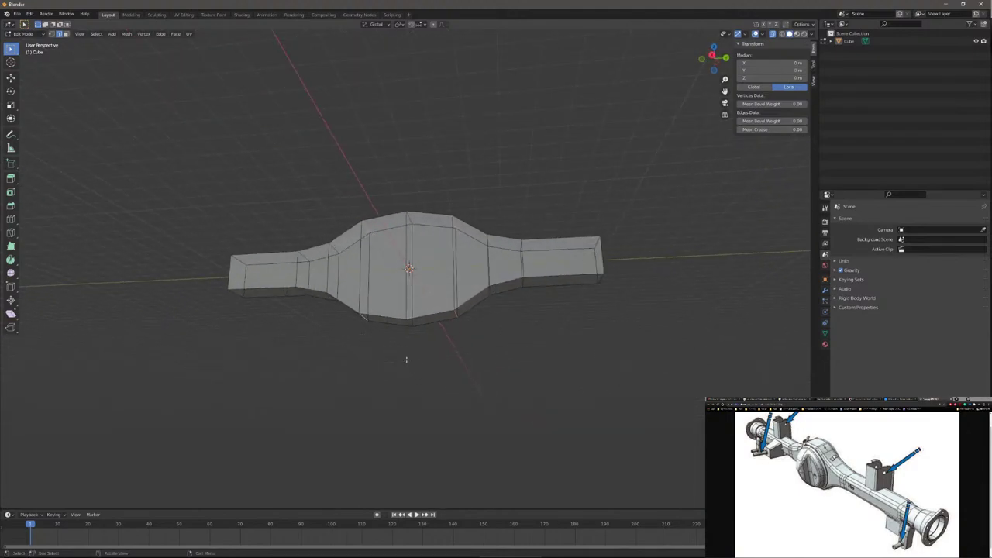
{"action": "middle_click_drag", "start_coordinate": [406, 359], "coordinate": [484, 337]}
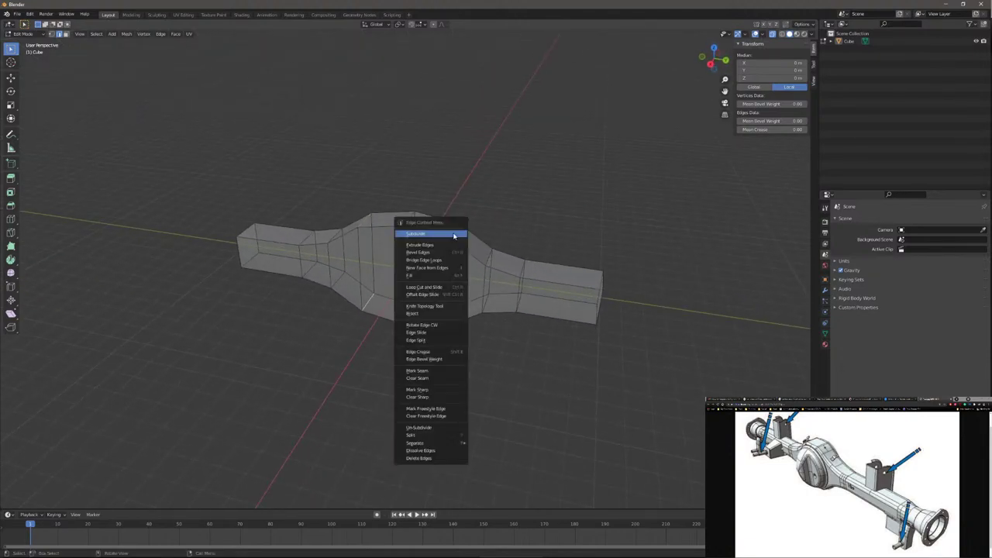
Step: Apply a first bevel to the selected bulge edges, then deselect
{"action": "right_click", "coordinate": [453, 233]}
{"action": "left_click", "coordinate": [431, 252]}
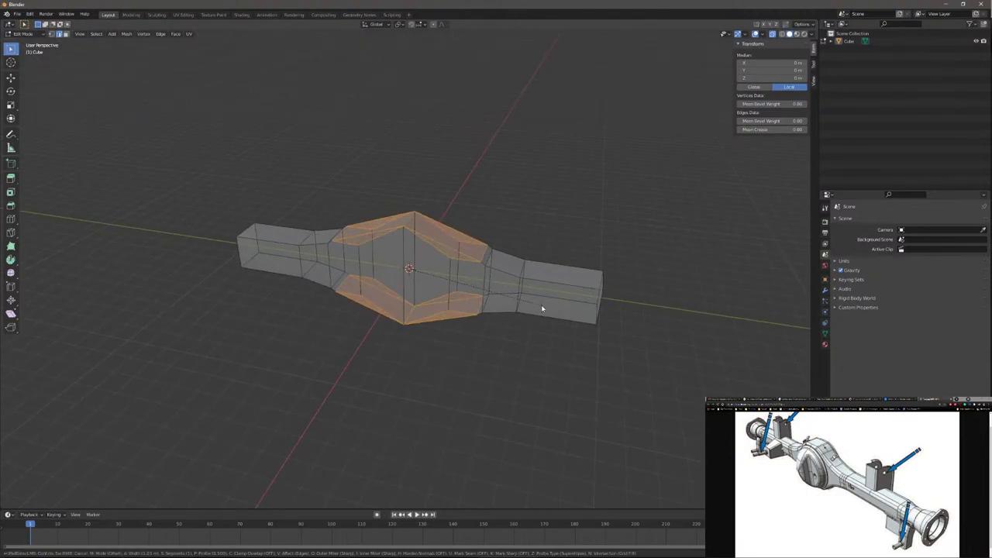
{"action": "left_click", "coordinate": [493, 270]}
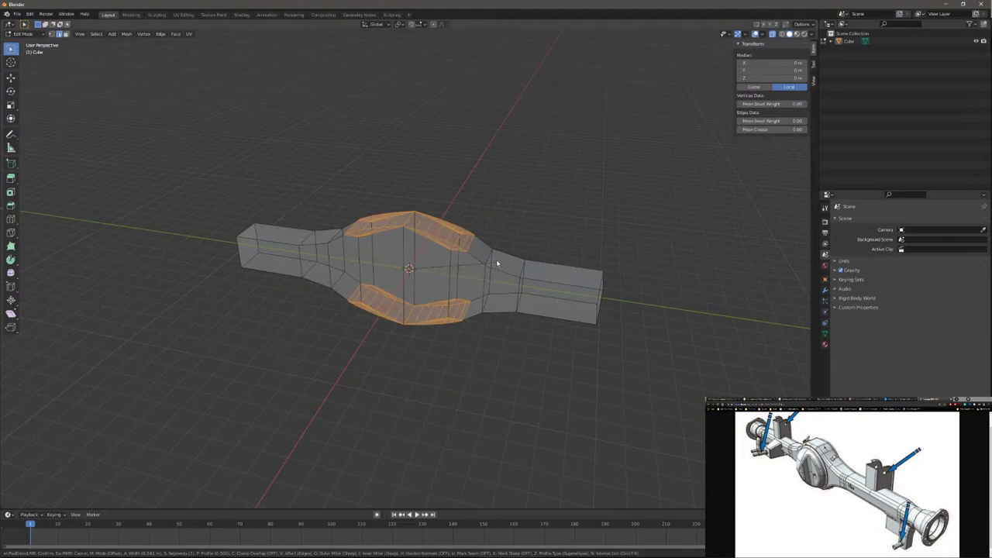
{"action": "key", "text": "alt+a"}
Step: Re-bevel the bulge edges from the side with extra segments for a rounded profile
{"action": "key", "text": "KP_3"}
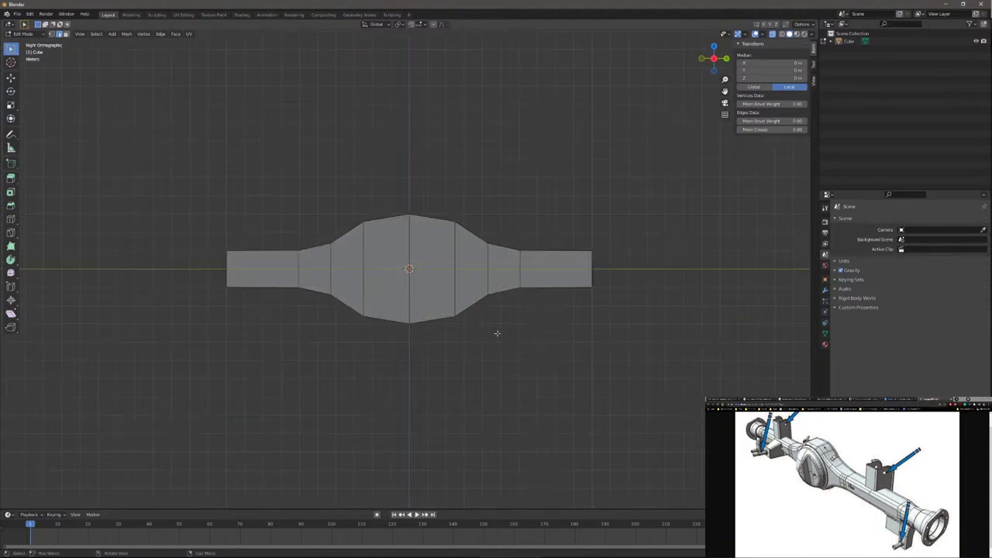
{"action": "right_click", "coordinate": [458, 320]}
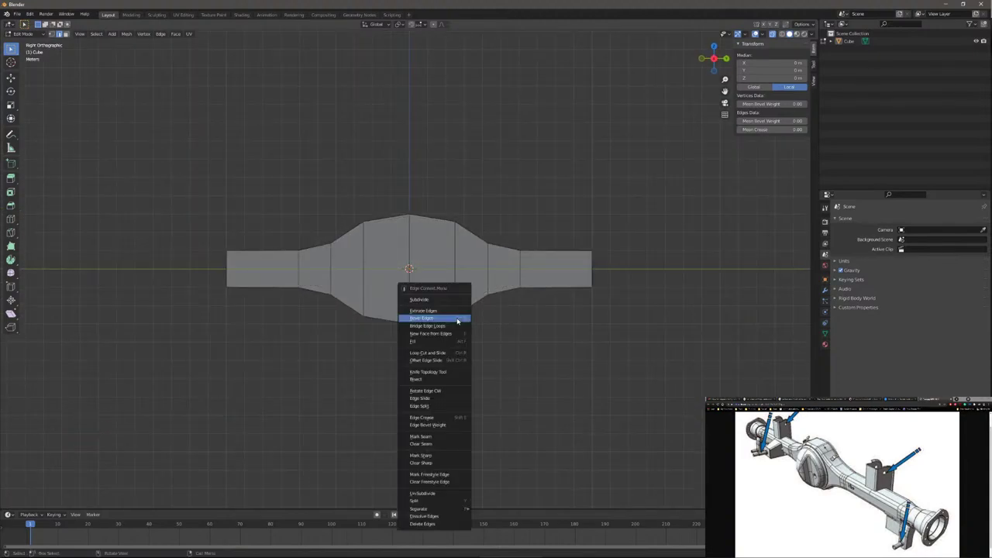
{"action": "left_click", "coordinate": [457, 320]}
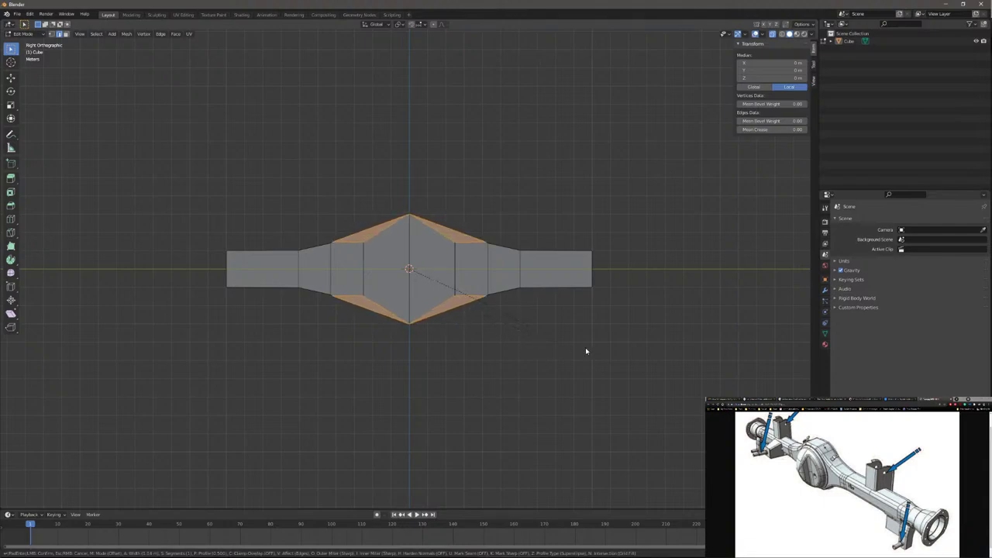
{"action": "scroll", "coordinate": [597, 356], "scroll_direction": "up", "scroll_amount": 5}
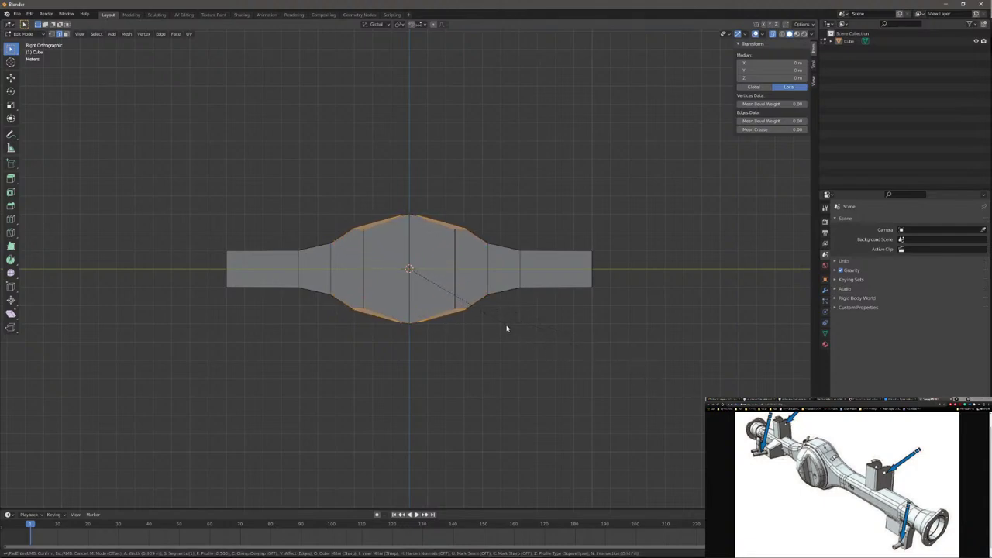
{"action": "left_click", "coordinate": [485, 312]}
{"action": "middle_click_drag", "start_coordinate": [485, 311], "coordinate": [525, 348]}
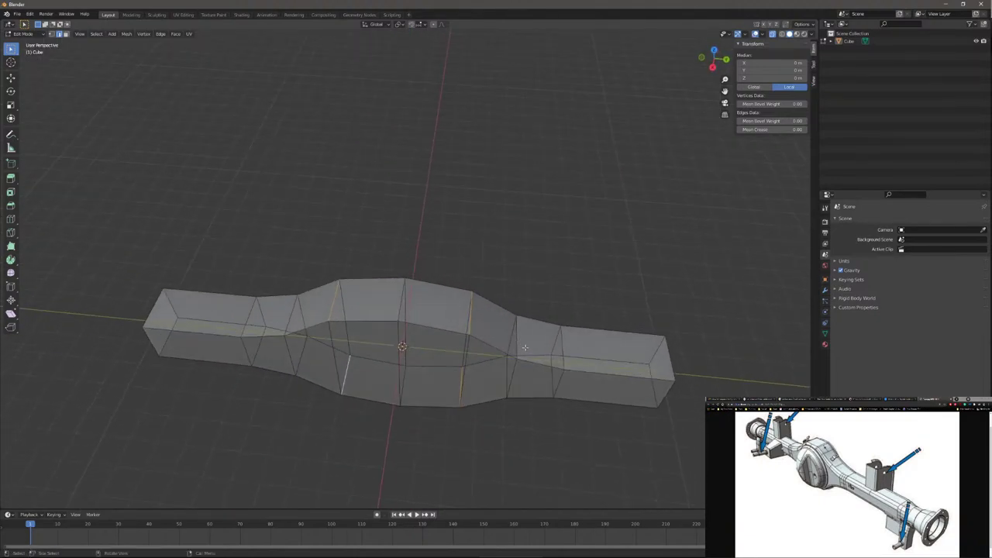
{"action": "key", "text": "3"}
{"action": "left_click", "coordinate": [438, 306]}
{"action": "left_click", "coordinate": [493, 324], "text": "shift"}
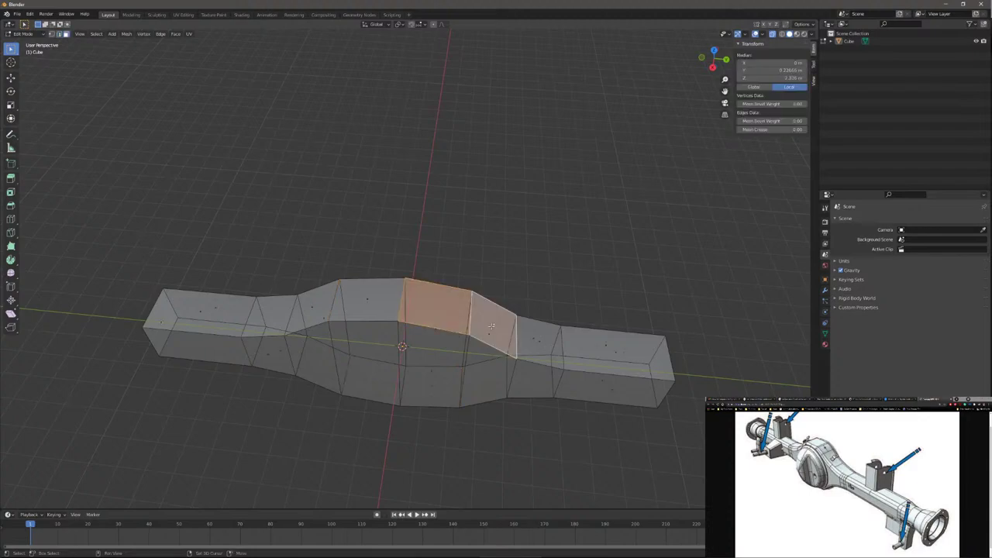
{"action": "right_click", "coordinate": [490, 331]}
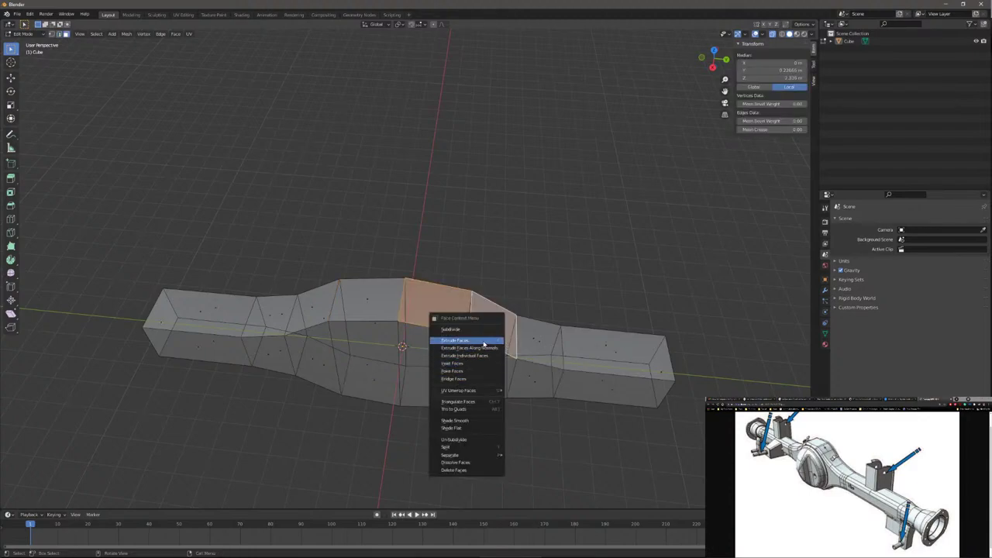
{"action": "key", "text": "Escape"}
{"action": "key", "text": "alt+a"}
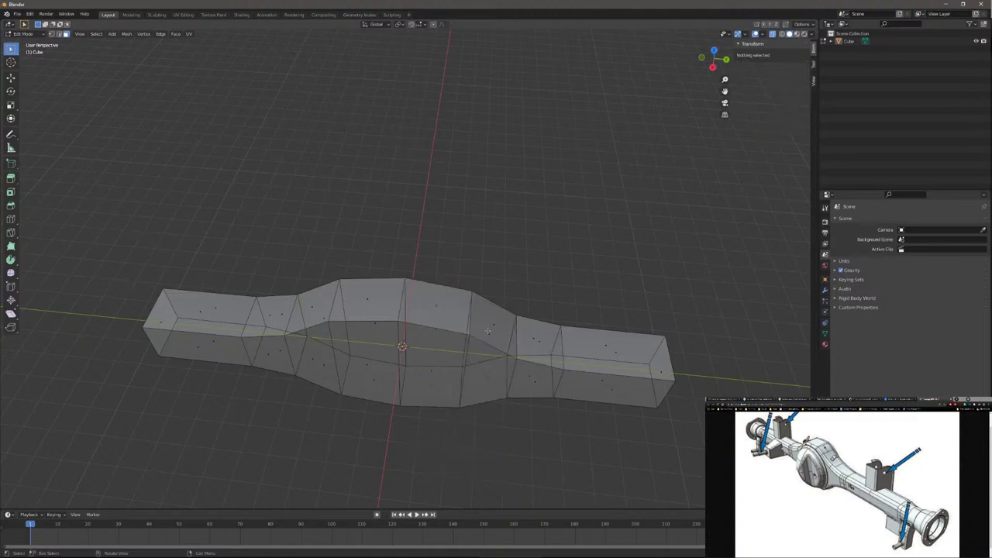
{"action": "middle_click_drag", "start_coordinate": [474, 332], "coordinate": [496, 310]}
{"action": "left_click", "coordinate": [421, 374]}
{"action": "left_click", "coordinate": [421, 375], "text": "shift"}
{"action": "left_click", "coordinate": [496, 306]}
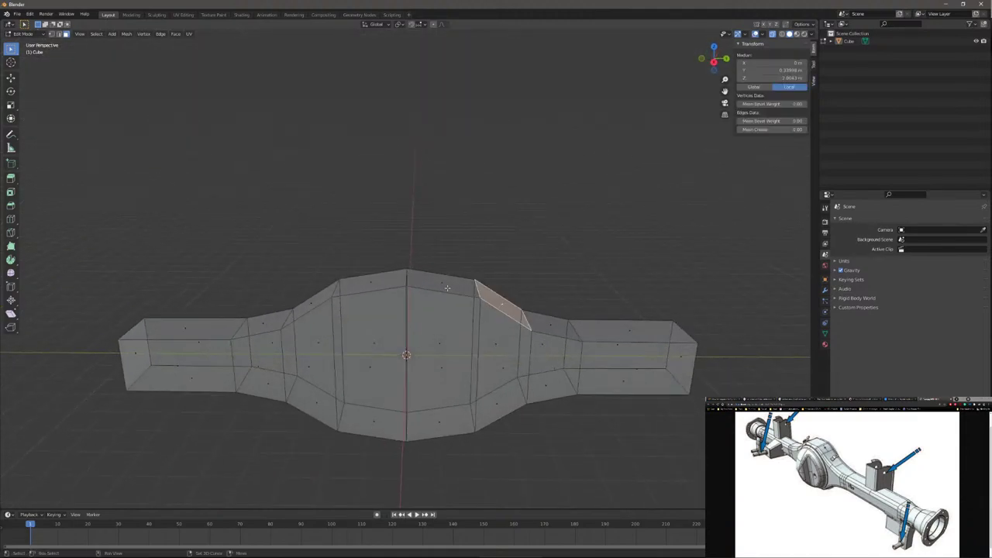
{"action": "left_click", "coordinate": [434, 278], "text": "shift"}
{"action": "right_click", "coordinate": [447, 293]}
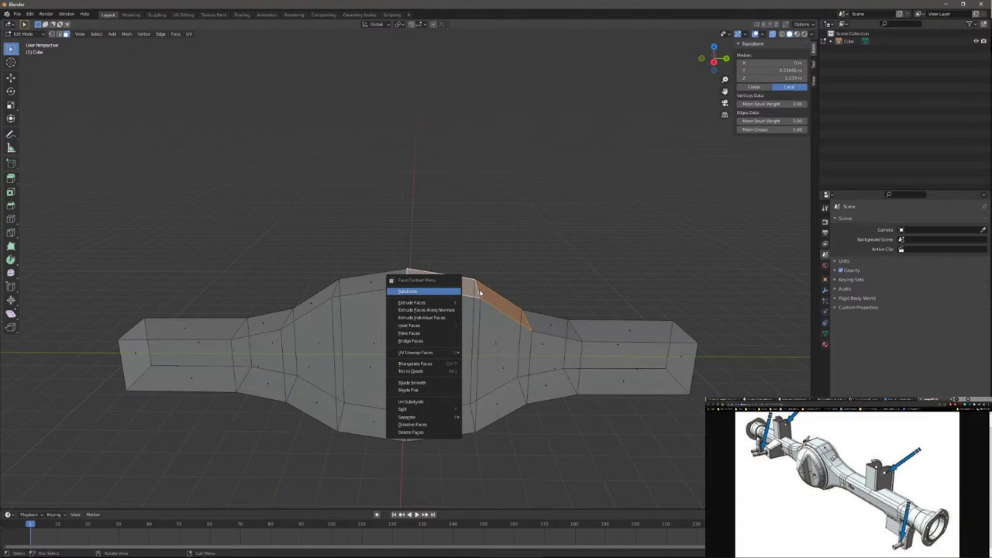
{"action": "key", "text": "Escape"}
{"action": "key", "text": "2"}
{"action": "key", "text": "alt+a"}
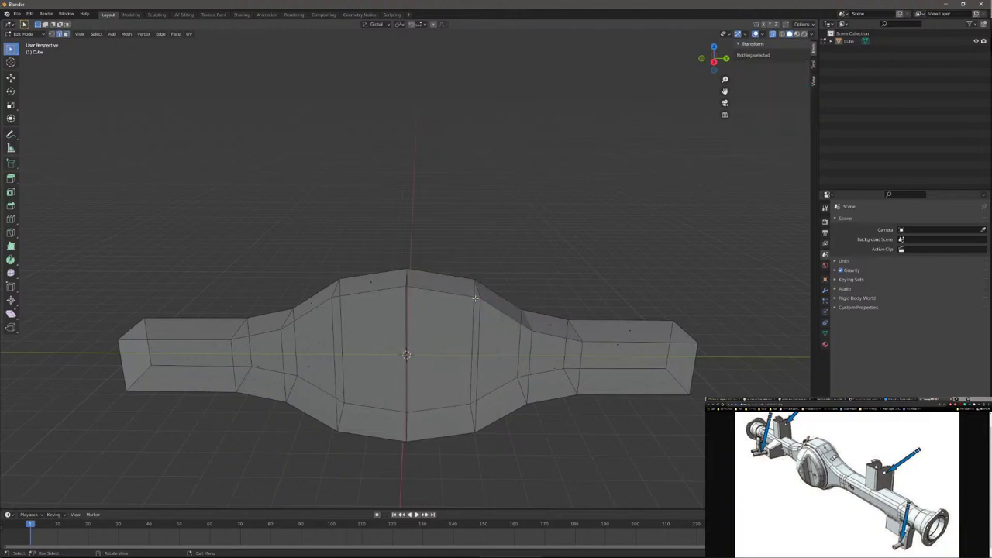
{"action": "left_click", "coordinate": [474, 293]}
Step: Chamfer the upper right-slope edge of the centre housing with a narrow Bevel Edges
{"action": "right_click", "coordinate": [477, 290]}
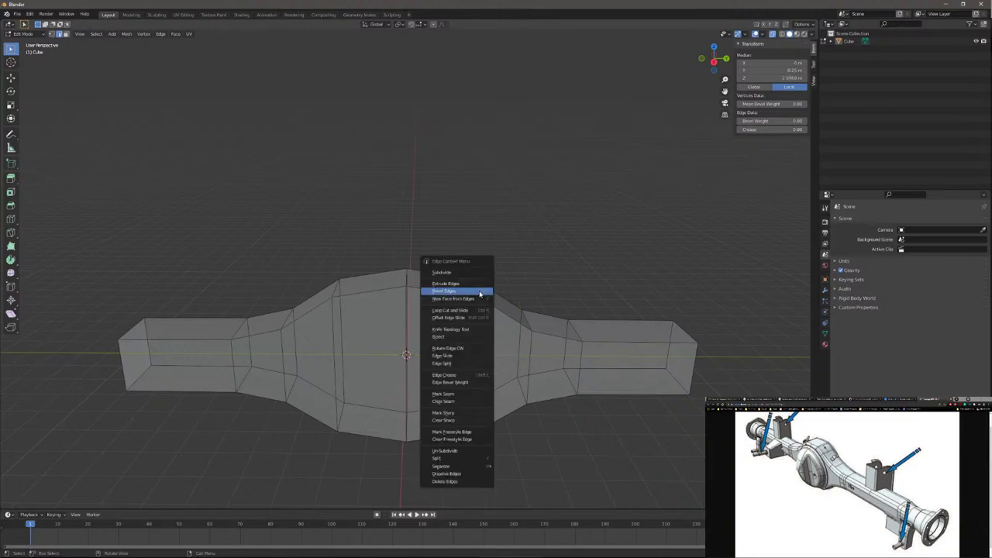
{"action": "left_click", "coordinate": [466, 291]}
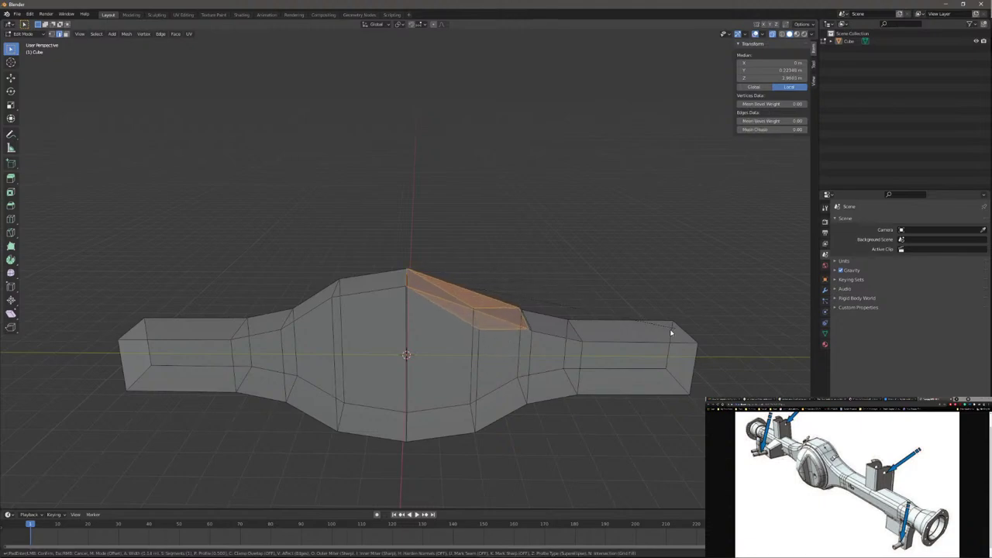
{"action": "left_click", "coordinate": [505, 290]}
{"action": "mouse_move", "coordinate": [505, 290]}
{"action": "middle_mouse_down"}
{"action": "mouse_move", "coordinate": [551, 256]}
{"action": "mouse_move", "coordinate": [553, 228]}
{"action": "mouse_move", "coordinate": [555, 257]}
{"action": "mouse_move", "coordinate": [491, 280]}
{"action": "middle_mouse_up"}
{"action": "left_click", "coordinate": [435, 276]}
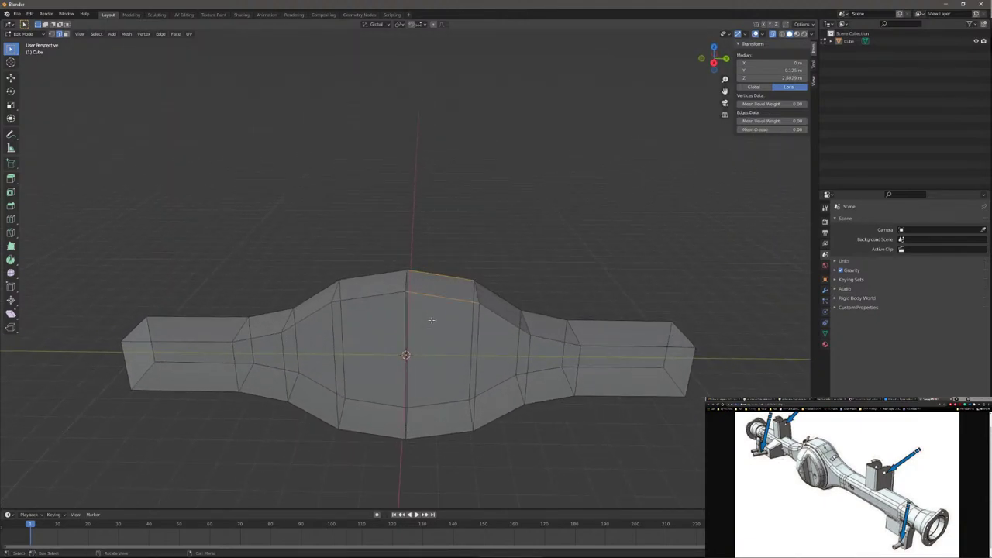
Step: Add a two-cut loop cut across the centre band of the housing
{"action": "left_click", "coordinate": [361, 275], "text": "shift"}
{"action": "left_click", "coordinate": [372, 450], "text": "shift"}
{"action": "left_click", "coordinate": [438, 430], "text": "shift"}
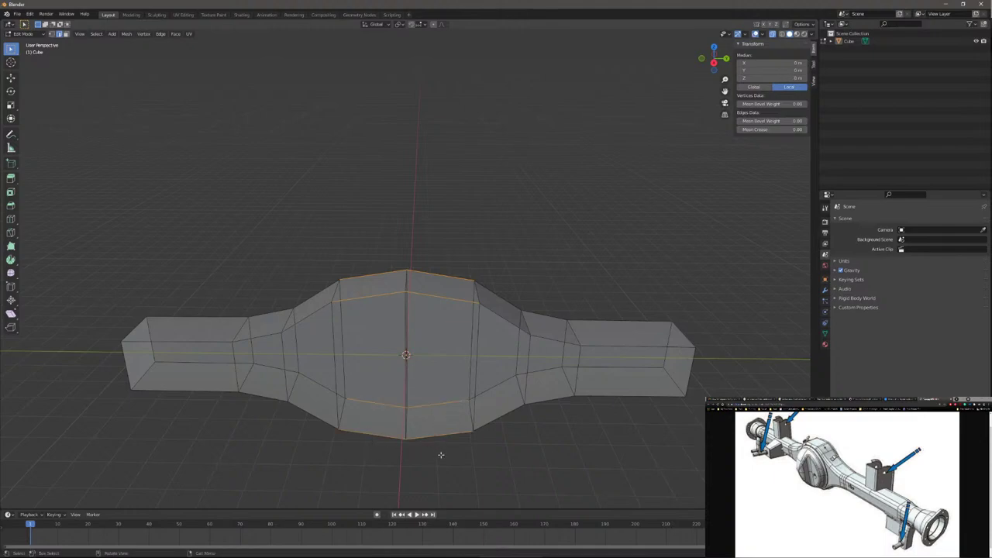
{"action": "key", "text": "ctrl+r"}
{"action": "scroll", "coordinate": [438, 452], "scroll_direction": "up", "scroll_amount": 1}
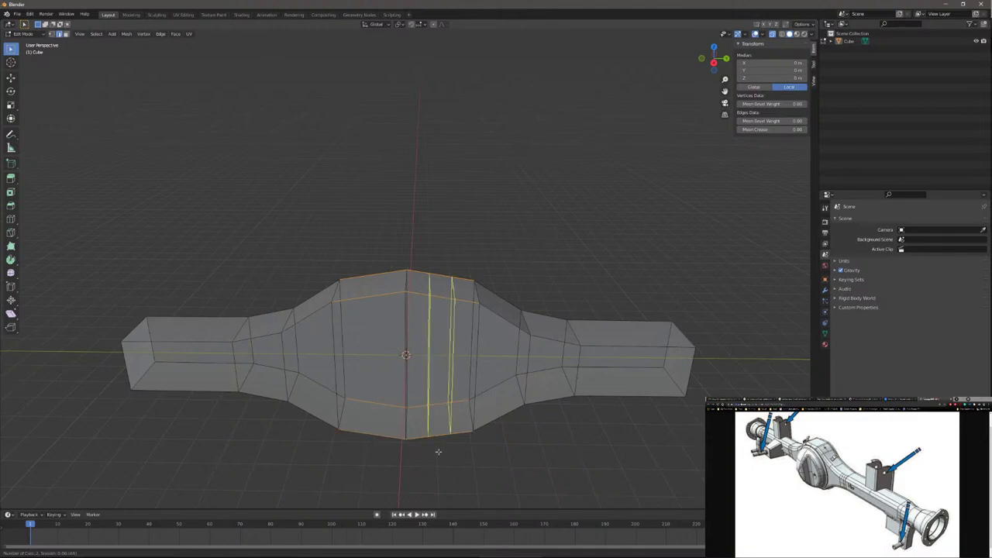
{"action": "left_click", "coordinate": [438, 452]}
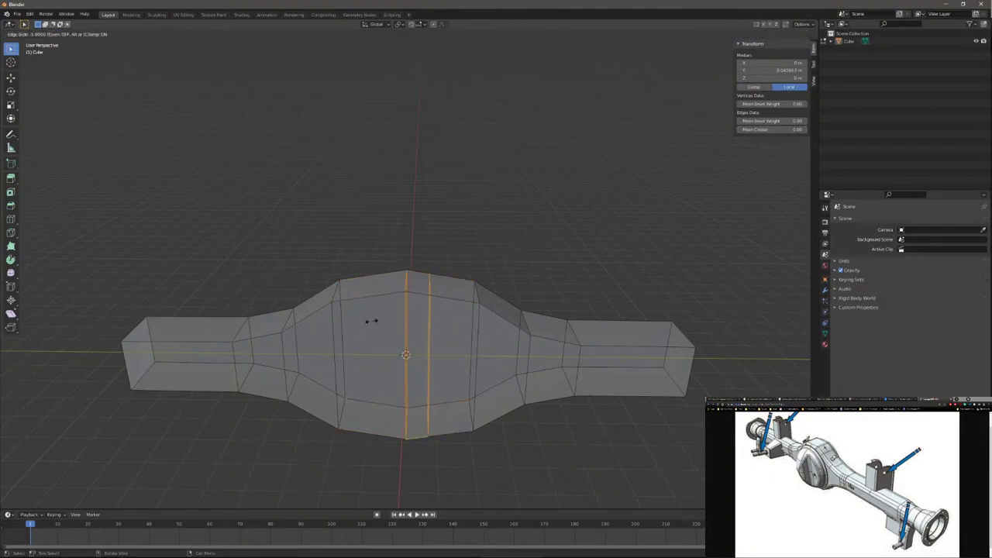
{"action": "left_click", "coordinate": [432, 343]}
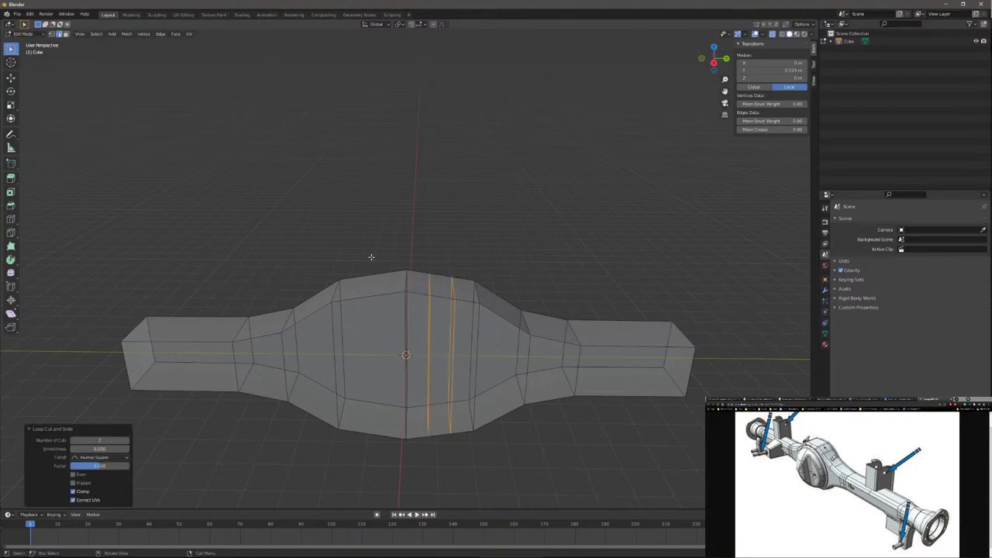
Step: Add two evenly spaced loop cuts to the column left of centre, then view from the side
{"action": "left_click", "coordinate": [372, 434], "text": "ctrl+alt"}
{"action": "key", "text": "ctrl+r"}
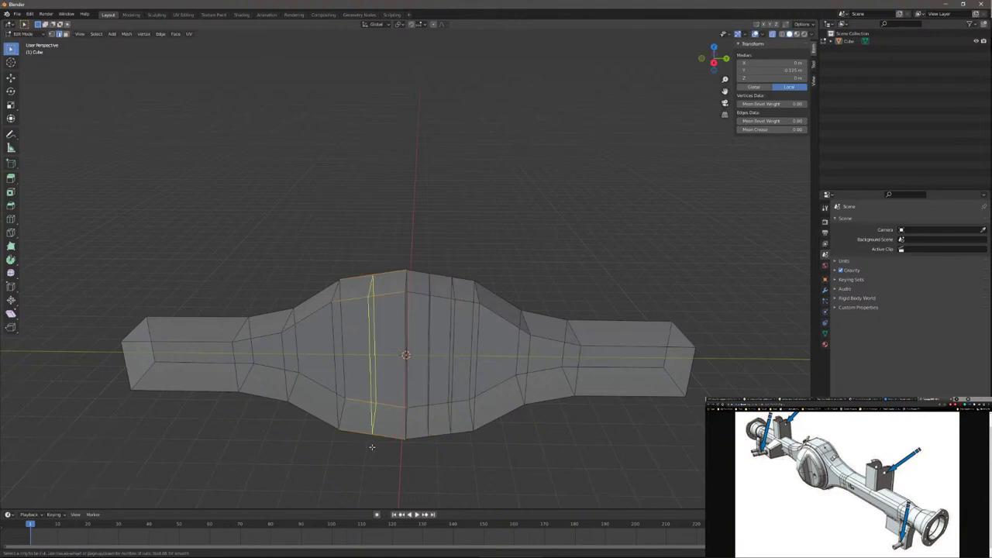
{"action": "scroll", "coordinate": [372, 448], "scroll_direction": "up", "scroll_amount": 1}
{"action": "left_click", "coordinate": [372, 447]}
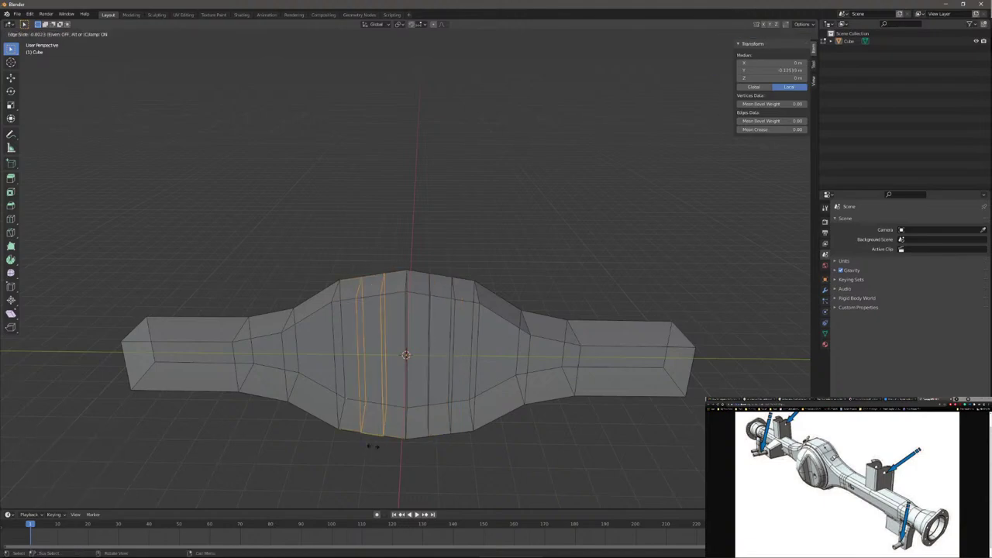
{"action": "right_click", "coordinate": [372, 446]}
{"action": "left_click", "coordinate": [466, 456]}
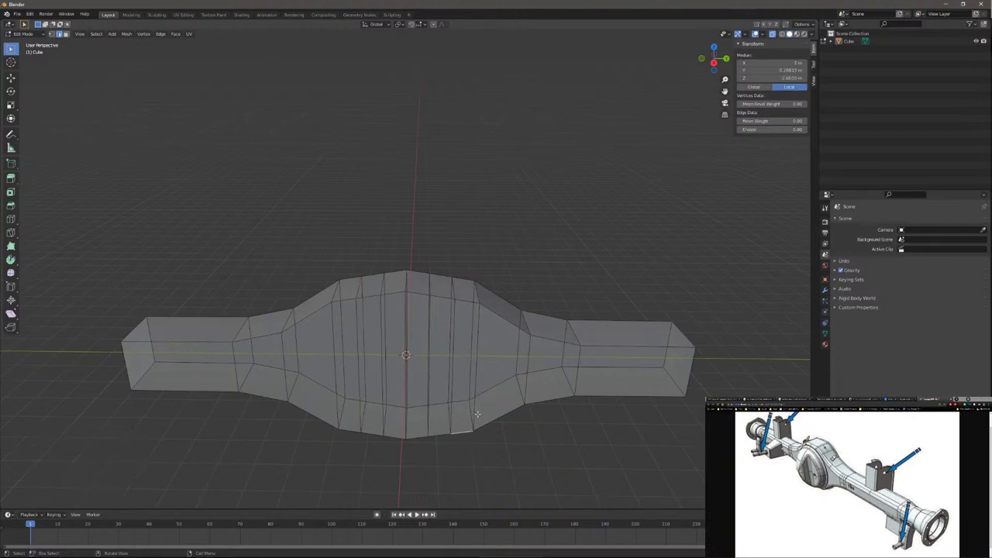
{"action": "key", "text": "KP_3"}
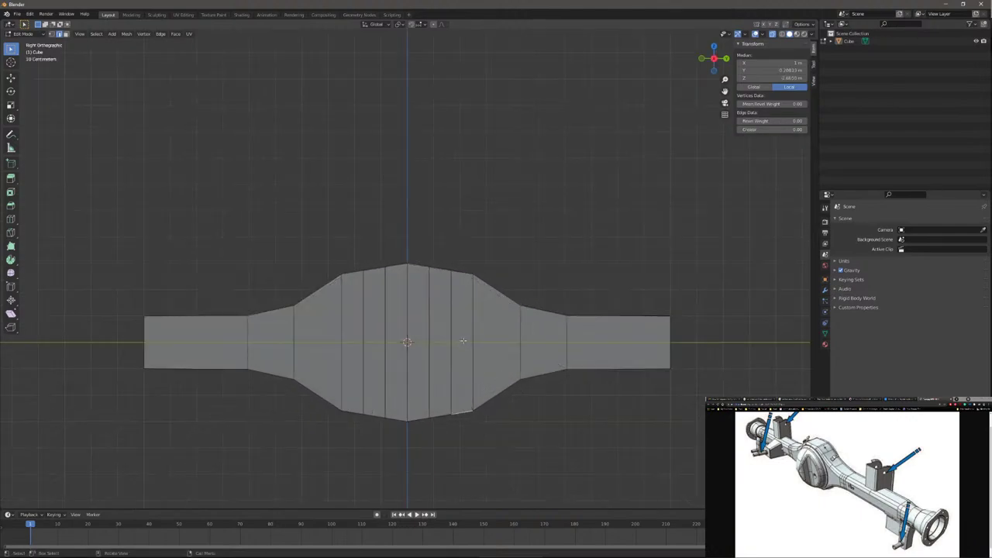
Step: Stretch the loops on either side of centre slightly taller on Z
{"action": "left_click", "coordinate": [451, 328], "text": "alt"}
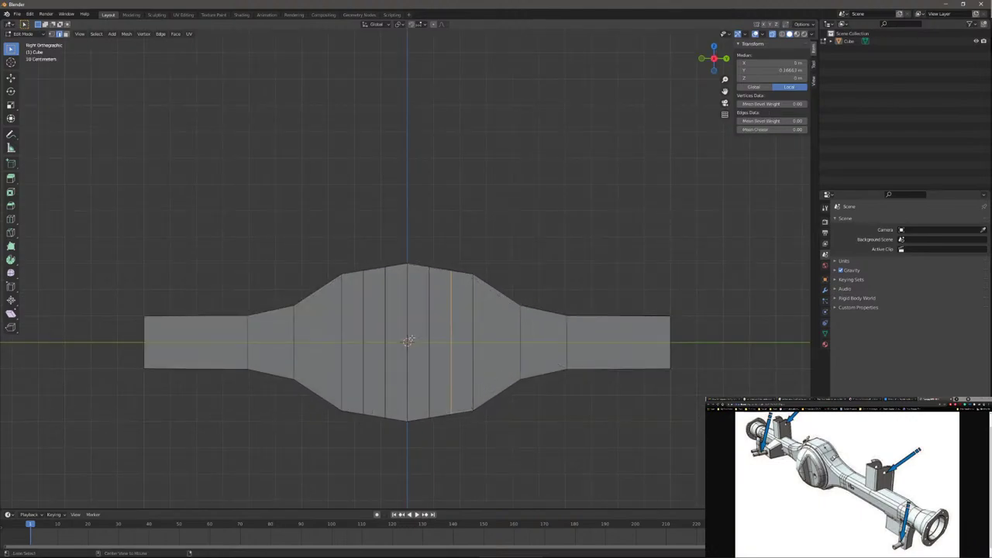
{"action": "left_click", "coordinate": [363, 334], "text": "alt+shift"}
{"action": "key", "text": "s"}
{"action": "key", "text": "z"}
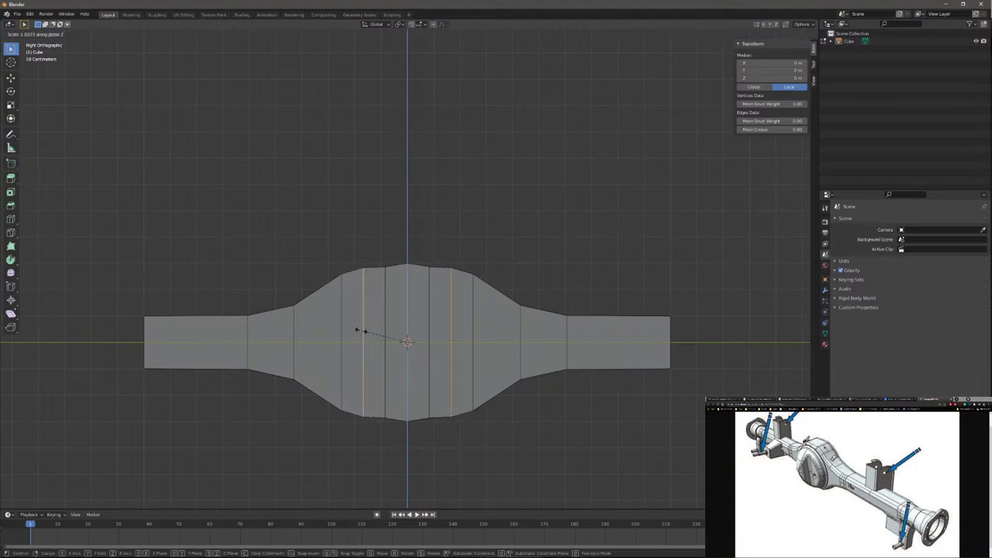
{"action": "left_click", "coordinate": [355, 332]}
Step: Stretch the inner pair of loops beside the middle to about 1.04 on Z, then deselect
{"action": "left_click", "coordinate": [387, 355]}
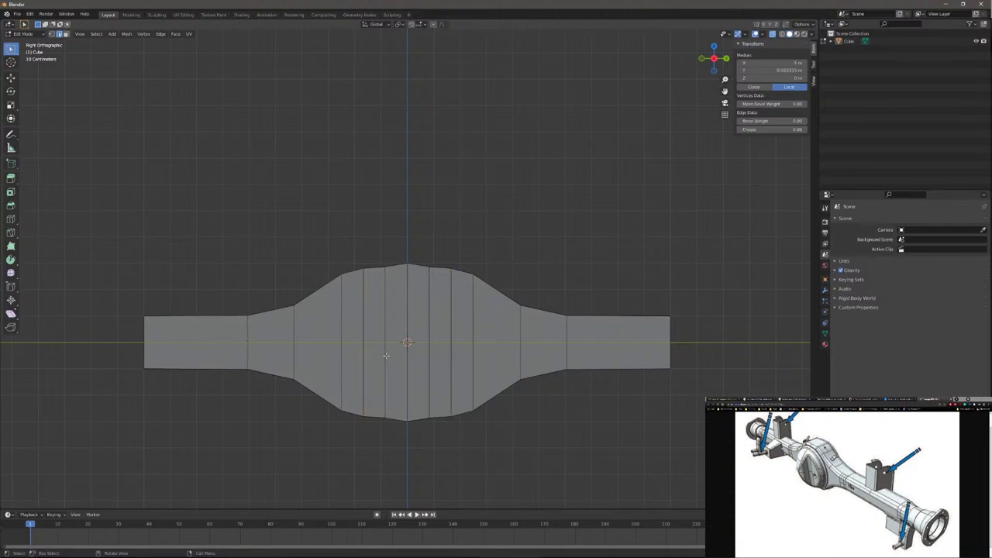
{"action": "left_click", "coordinate": [385, 355], "text": "alt"}
{"action": "left_click", "coordinate": [429, 360], "text": "alt+shift"}
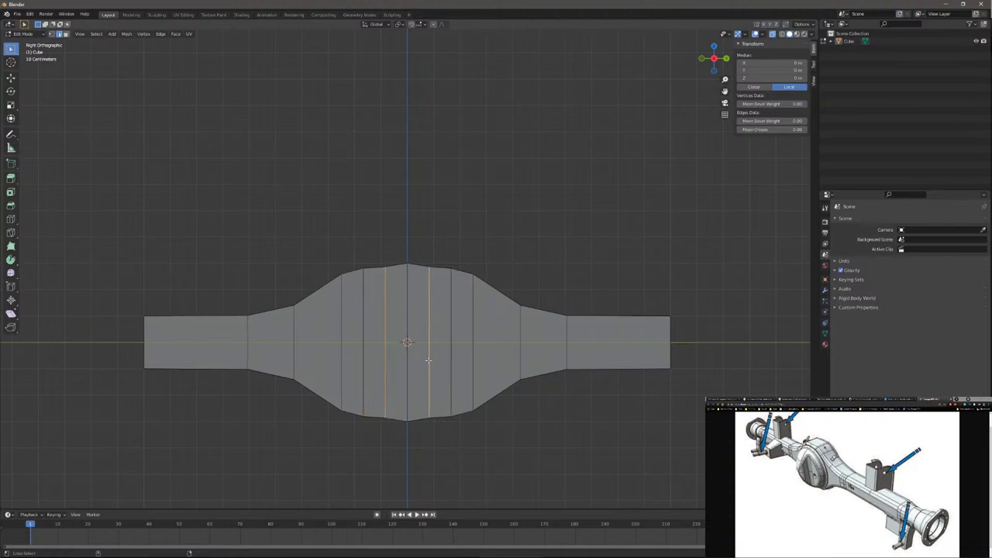
{"action": "key", "text": "s"}
{"action": "key", "text": "z"}
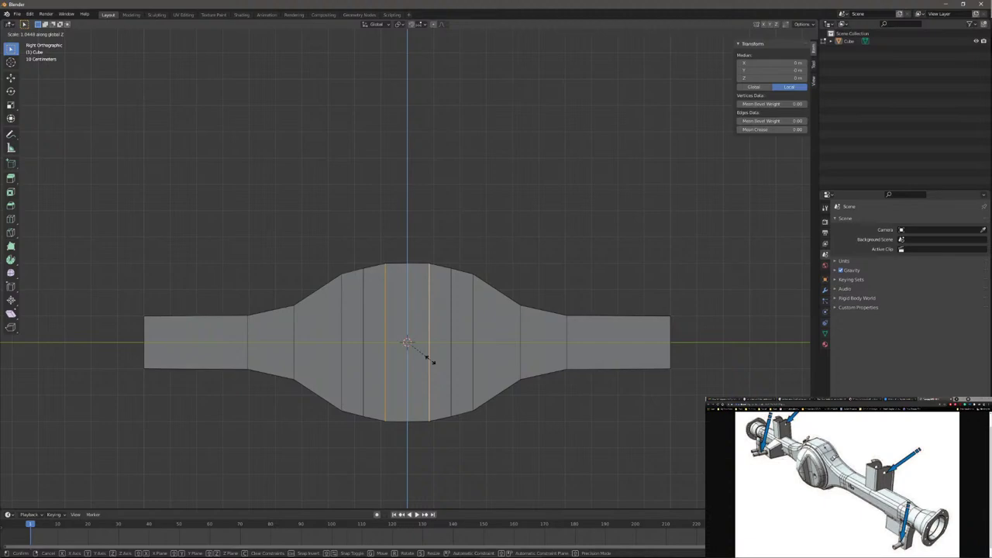
{"action": "left_click", "coordinate": [431, 360]}
{"action": "left_click", "coordinate": [558, 432]}
{"action": "middle_click_drag", "start_coordinate": [558, 432], "coordinate": [579, 433]}
Step: Add two loop cuts across the left slope of the centre housing
{"action": "middle_click_drag", "start_coordinate": [537, 446], "coordinate": [556, 431]}
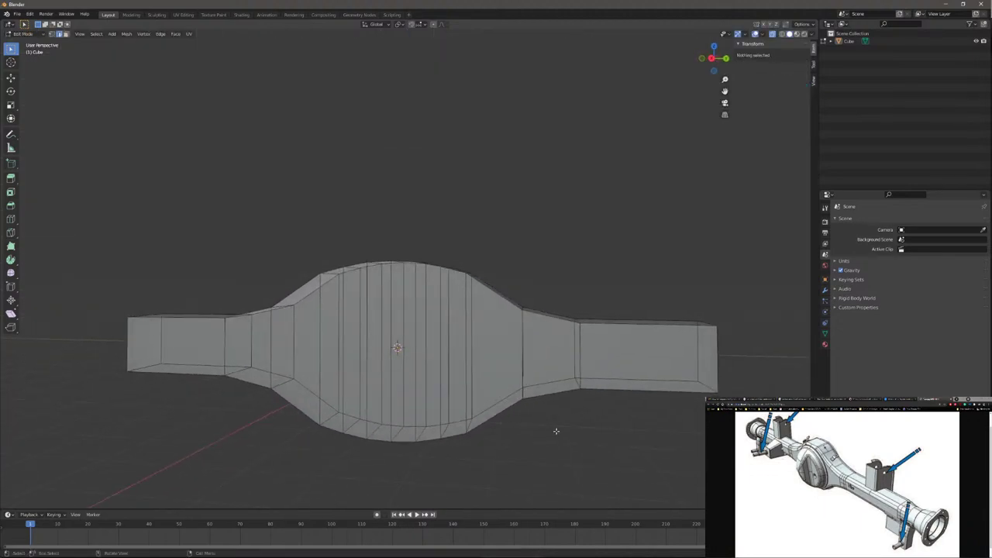
{"action": "left_click", "coordinate": [492, 285]}
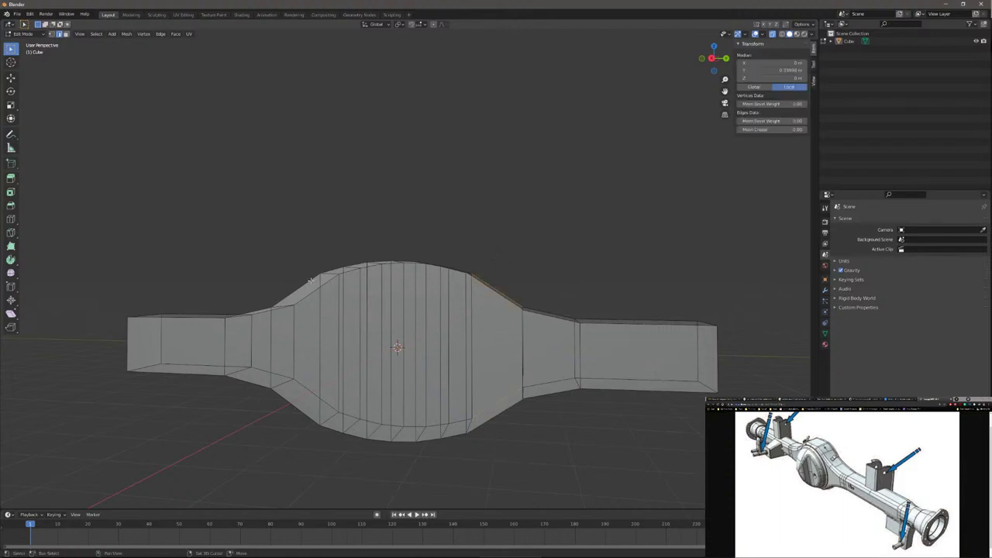
{"action": "middle_click_drag", "start_coordinate": [411, 375], "coordinate": [385, 354]}
{"action": "left_click_drag", "start_coordinate": [310, 265], "coordinate": [317, 443]}
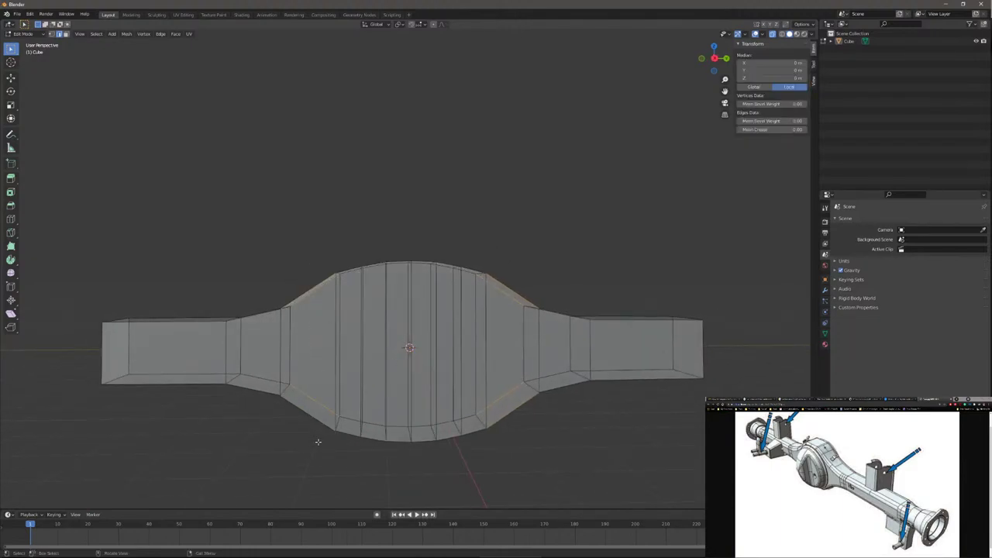
{"action": "key", "text": "ctrl+r"}
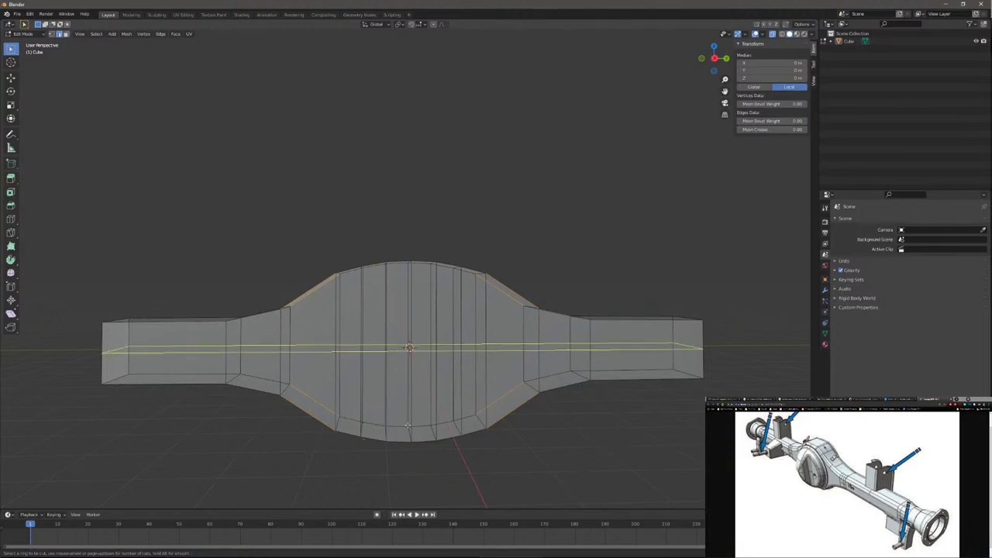
{"action": "scroll", "coordinate": [323, 399], "scroll_direction": "up", "scroll_amount": 1}
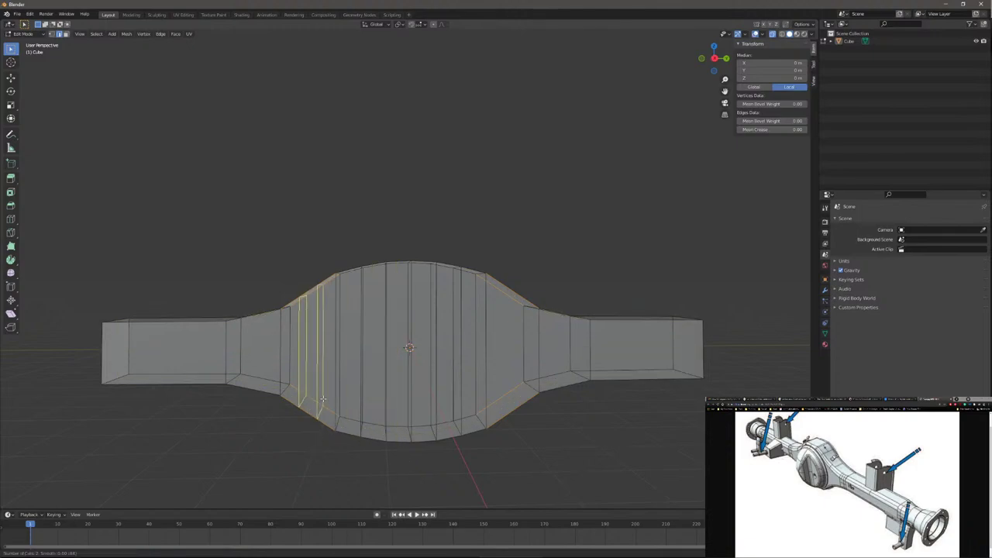
{"action": "left_click", "coordinate": [323, 399]}
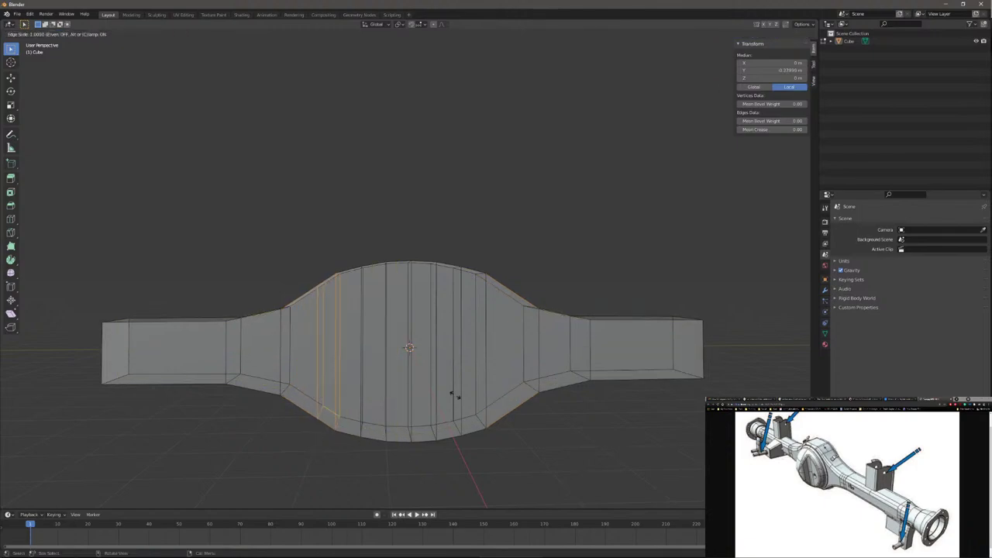
{"action": "left_click", "coordinate": [523, 363]}
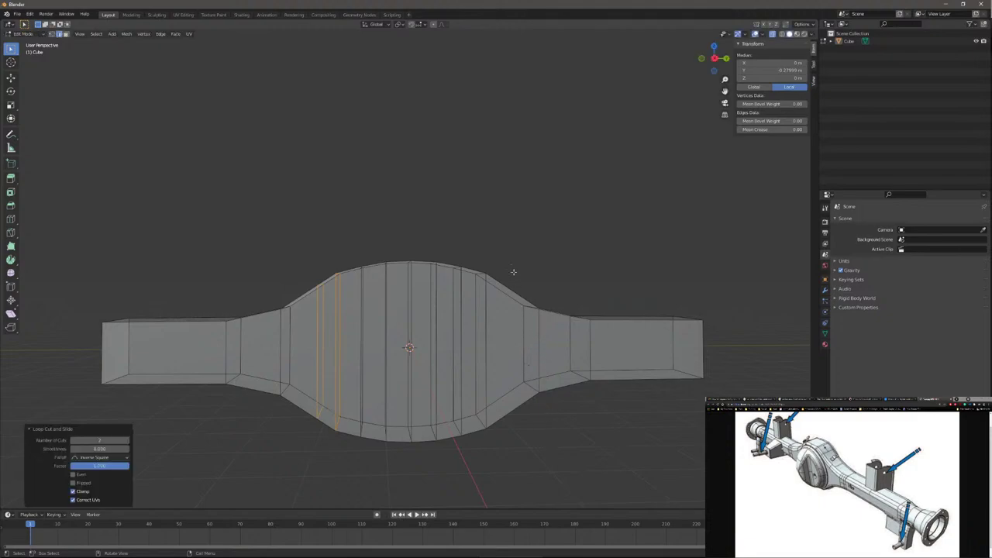
Step: Add two evenly spaced, unslid loop cuts across the right slope and inspect them
{"action": "key", "text": "ctrl+r"}
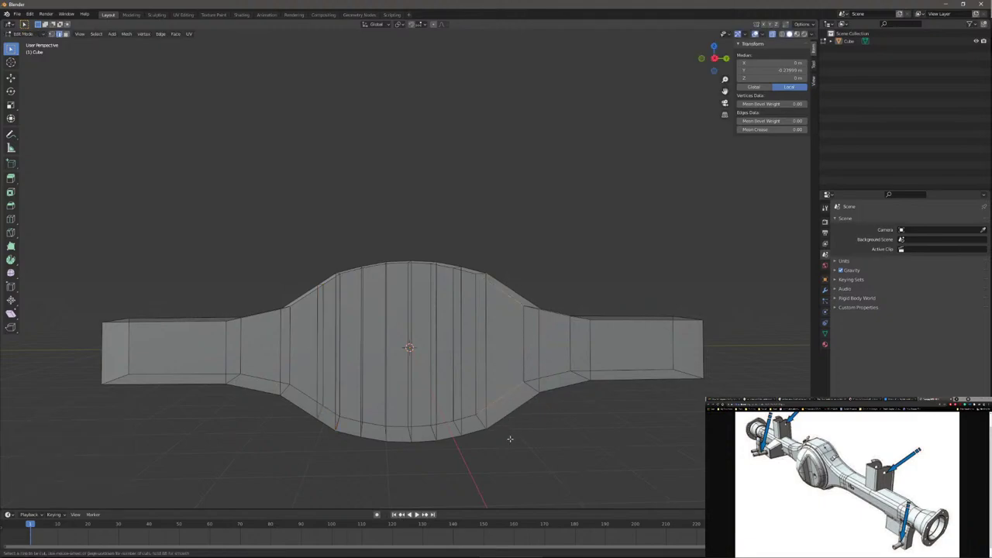
{"action": "scroll", "coordinate": [515, 395], "scroll_direction": "up", "scroll_amount": 2}
{"action": "scroll", "coordinate": [516, 392], "scroll_direction": "down", "scroll_amount": 1}
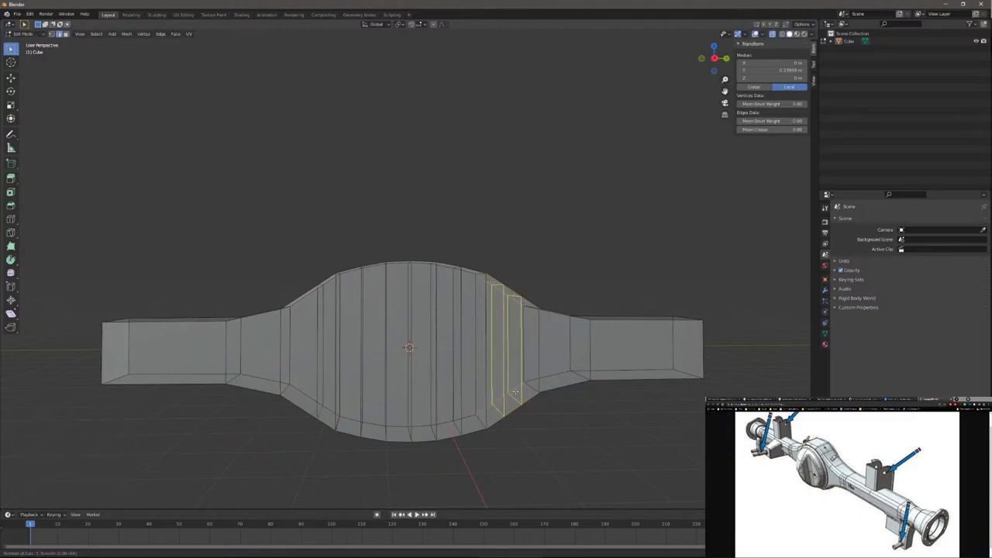
{"action": "left_click", "coordinate": [515, 392]}
{"action": "right_click", "coordinate": [516, 394]}
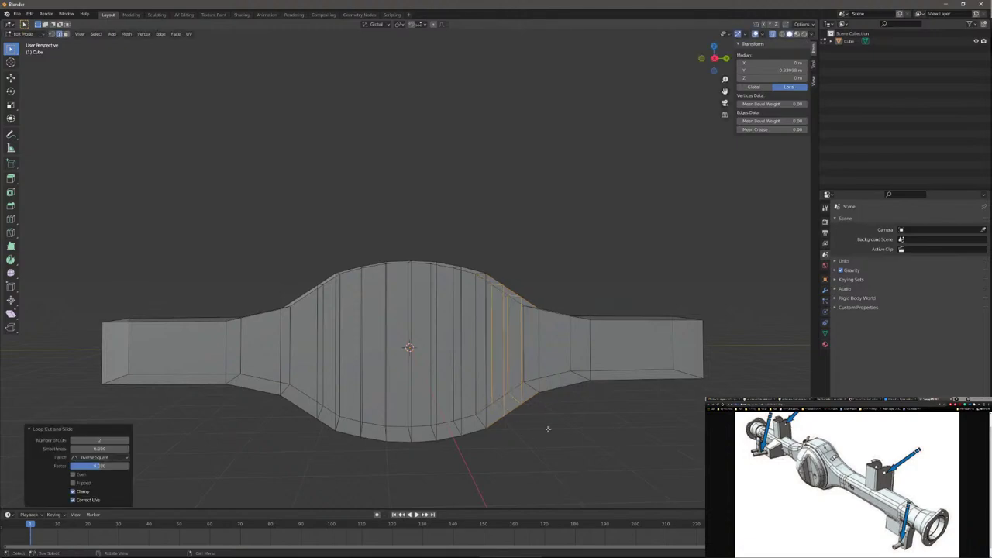
{"action": "middle_click_drag", "start_coordinate": [515, 393], "coordinate": [530, 421]}
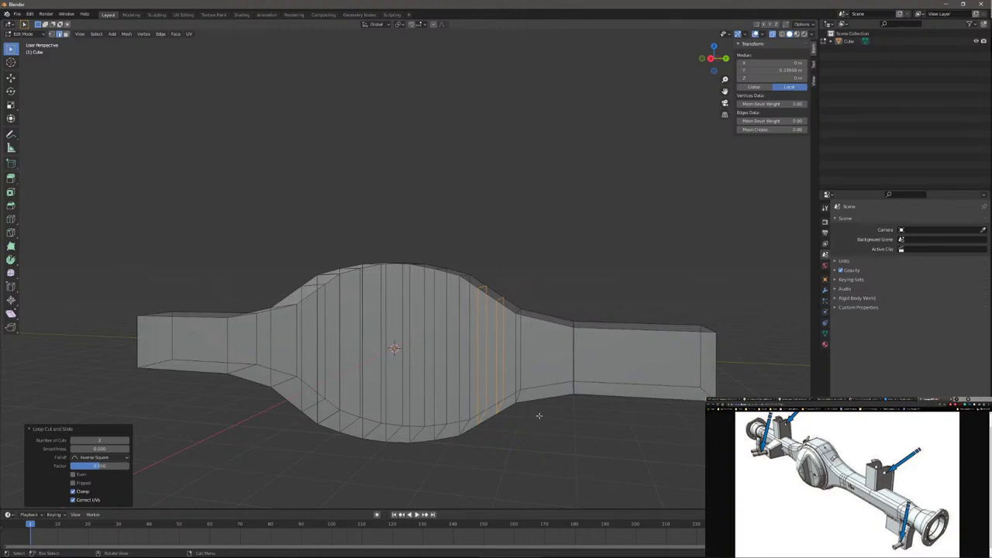
{"action": "middle_click_drag", "start_coordinate": [566, 412], "coordinate": [534, 447]}
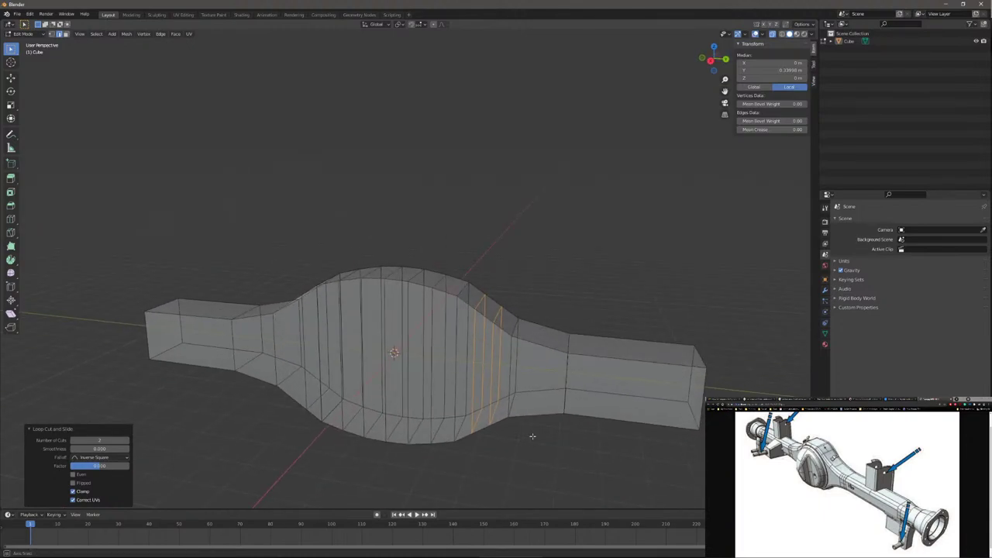
{"action": "middle_click_drag", "start_coordinate": [531, 438], "coordinate": [556, 421]}
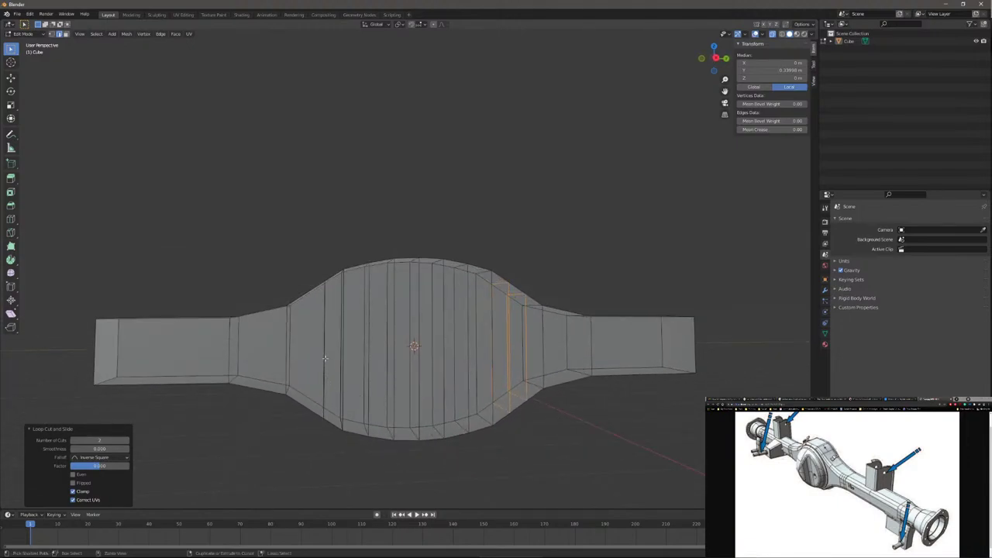
Step: Dissolve the two middle loops and add two centred loop cuts on the left slope
{"action": "left_click", "coordinate": [325, 358], "text": "ctrl+alt"}
{"action": "key", "text": "ctrl+x"}
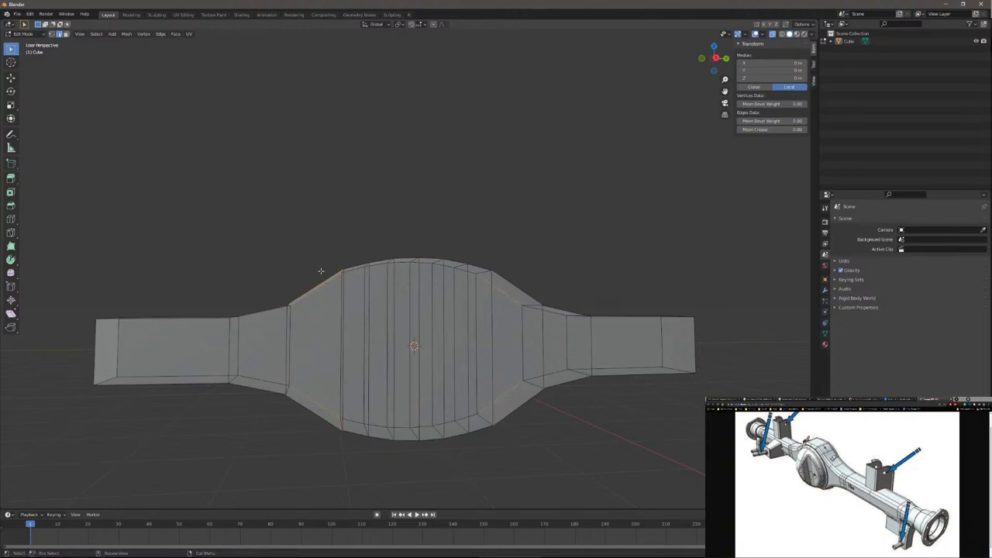
{"action": "left_click", "coordinate": [321, 271]}
{"action": "key", "text": "ctrl+r"}
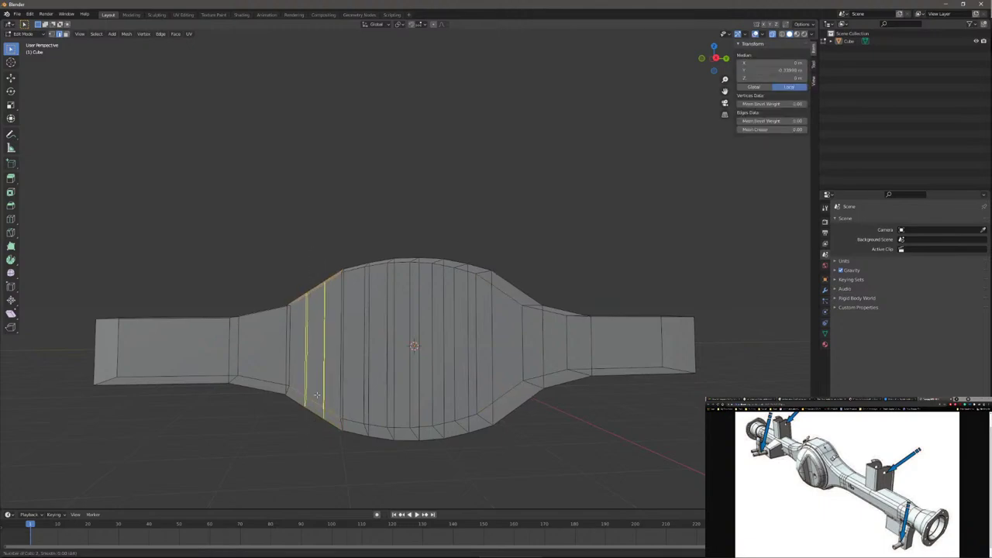
{"action": "left_click", "coordinate": [316, 396]}
{"action": "right_click", "coordinate": [321, 393]}
{"action": "middle_click_drag", "start_coordinate": [321, 394], "coordinate": [562, 362]}
Step: Add two centred loop cuts on the right slope and select one of its loops
{"action": "left_click_drag", "start_coordinate": [487, 233], "coordinate": [494, 458]}
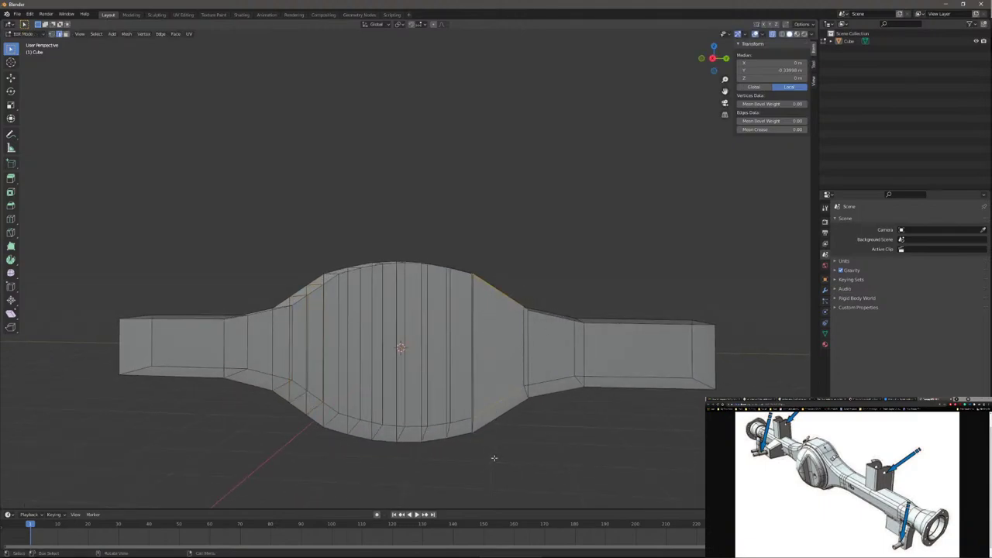
{"action": "key", "text": "ctrl+r"}
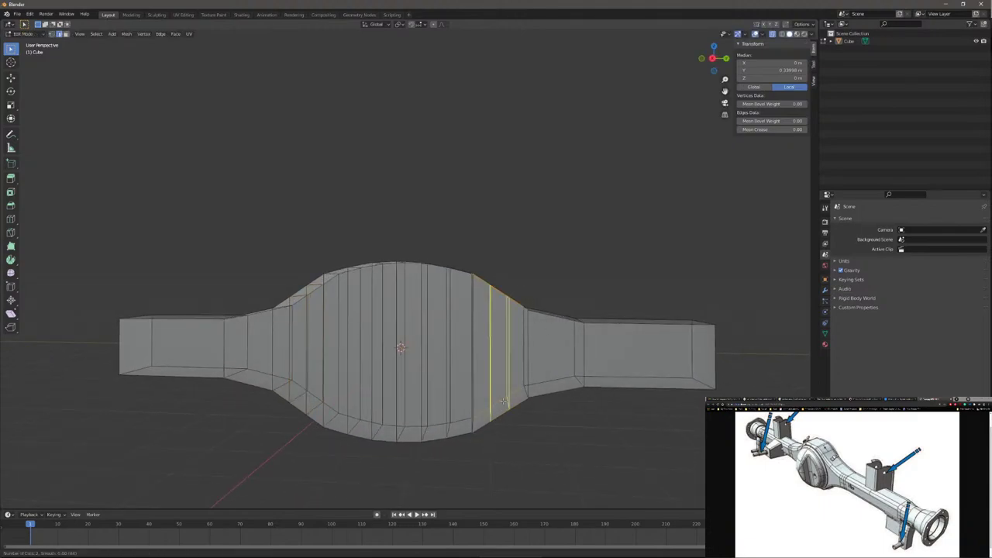
{"action": "left_click", "coordinate": [504, 401]}
{"action": "right_click", "coordinate": [504, 401]}
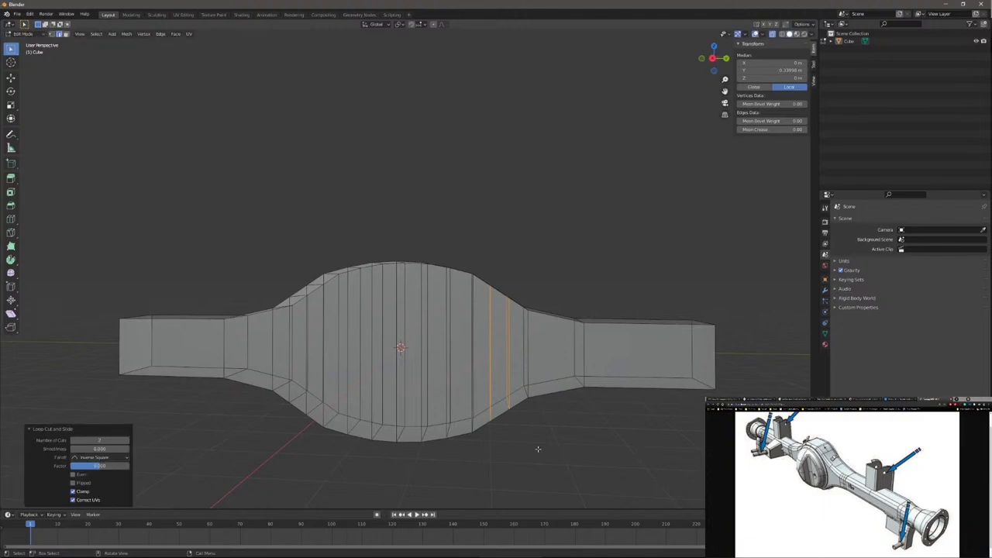
{"action": "middle_click_drag", "start_coordinate": [512, 447], "coordinate": [519, 447]}
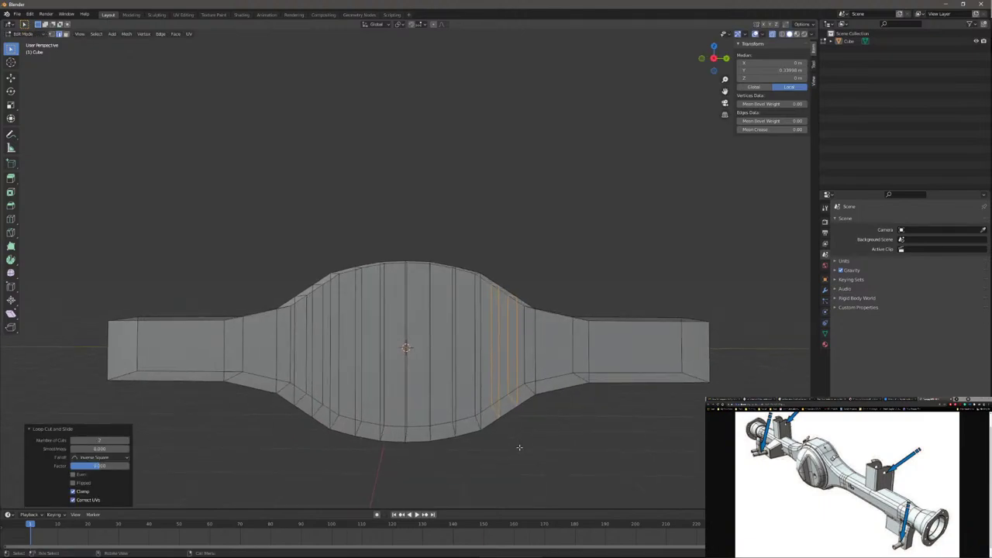
{"action": "mouse_move", "coordinate": [538, 446]}
{"action": "middle_mouse_down"}
{"action": "mouse_move", "coordinate": [544, 439]}
{"action": "mouse_move", "coordinate": [532, 441]}
{"action": "middle_mouse_up"}
{"action": "left_click", "coordinate": [528, 395], "text": "alt"}
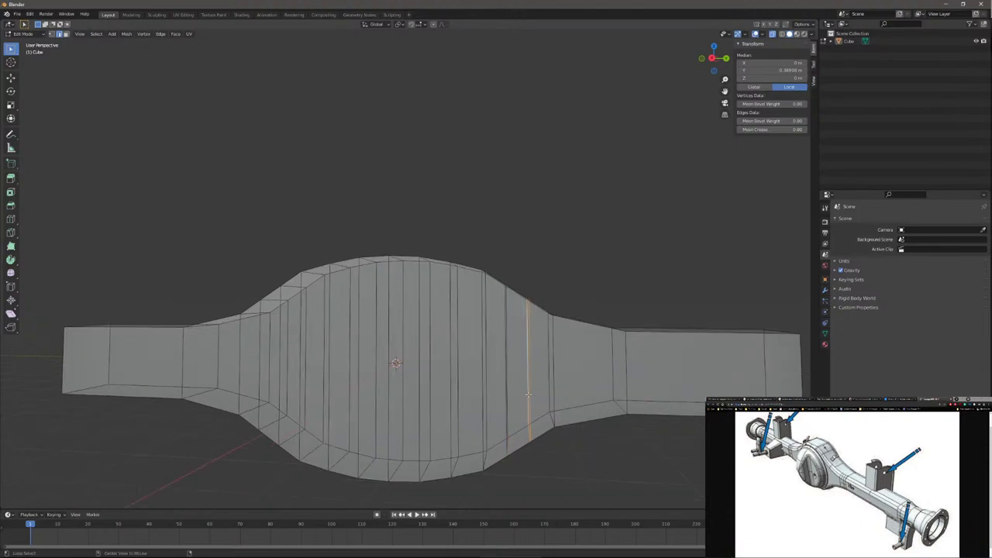
{"action": "middle_click_drag", "start_coordinate": [528, 395], "coordinate": [339, 394]}
Step: Shrink the first pair of matching flank loops to about 0.85 height on Z
{"action": "left_click", "coordinate": [284, 367], "text": "alt+shift"}
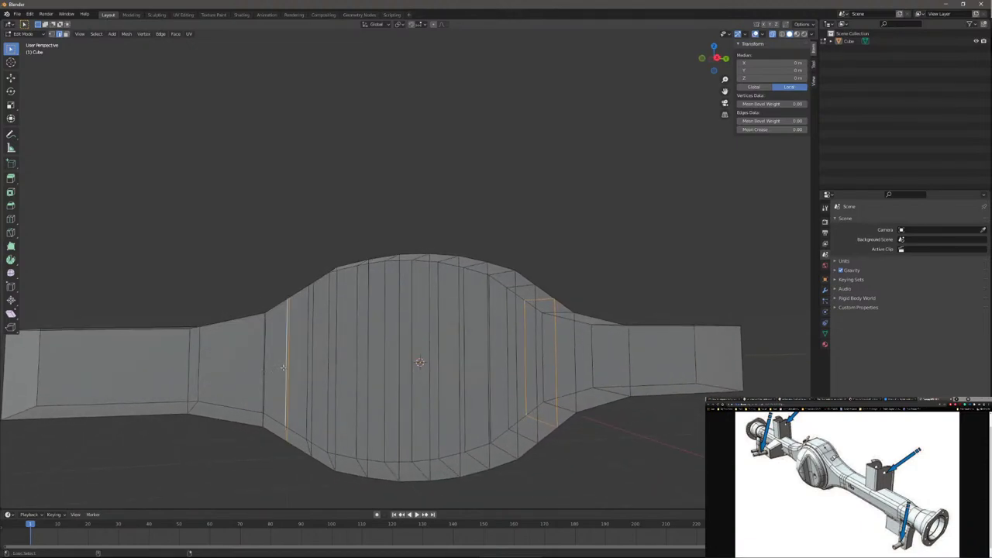
{"action": "key", "text": "s"}
{"action": "key", "text": "z"}
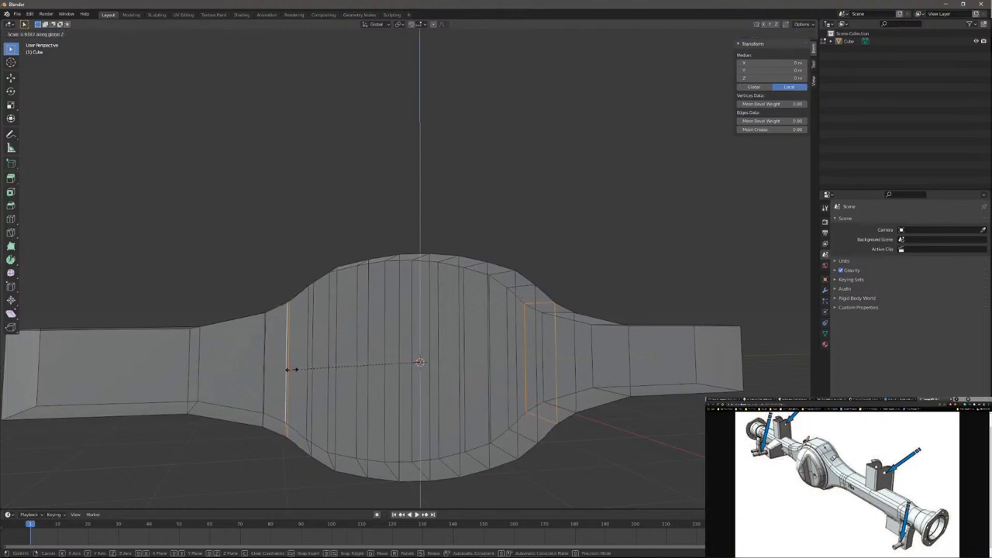
{"action": "left_click", "coordinate": [293, 370]}
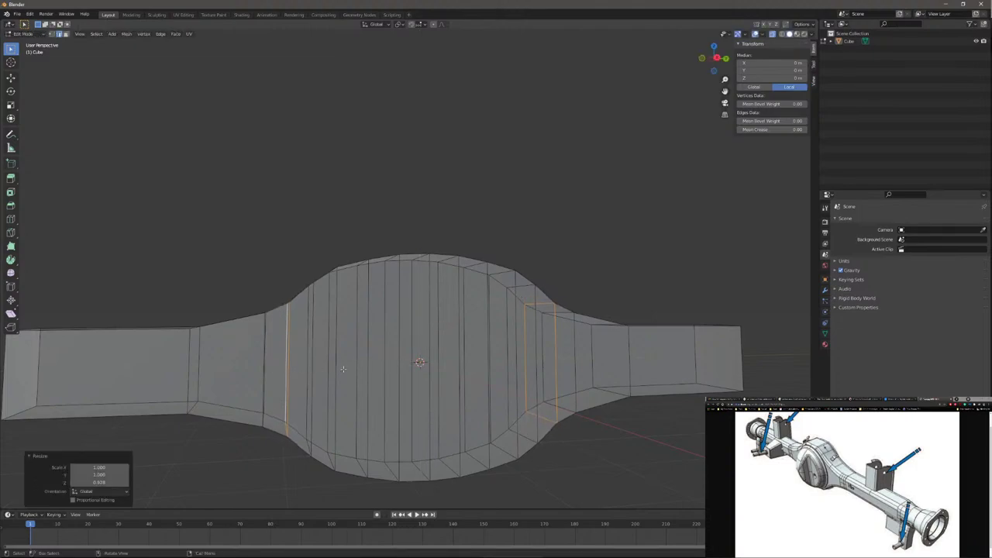
{"action": "middle_click_drag", "start_coordinate": [326, 373], "coordinate": [362, 373]}
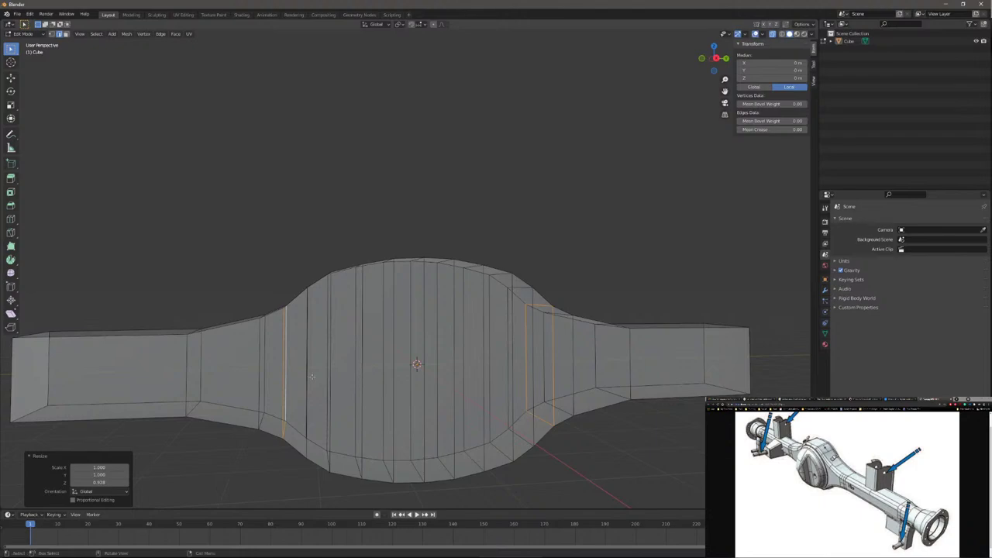
Step: Shrink the next matching pair of flank loops on Z to round the bulge further
{"action": "left_click", "coordinate": [540, 365], "text": "alt+shift"}
{"action": "middle_click_drag", "start_coordinate": [540, 364], "coordinate": [534, 393]}
{"action": "left_click", "coordinate": [509, 385], "text": "alt"}
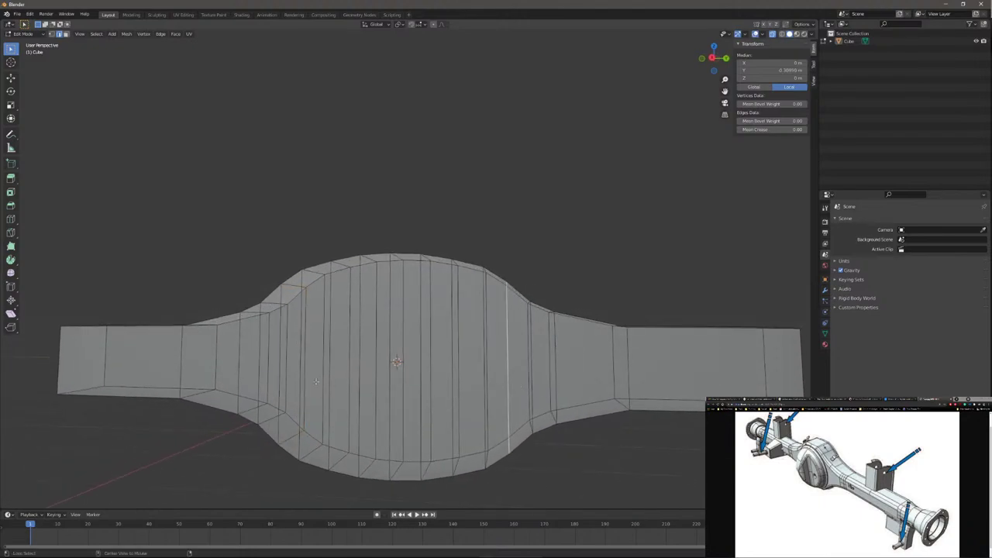
{"action": "middle_click_drag", "start_coordinate": [315, 381], "coordinate": [308, 358]}
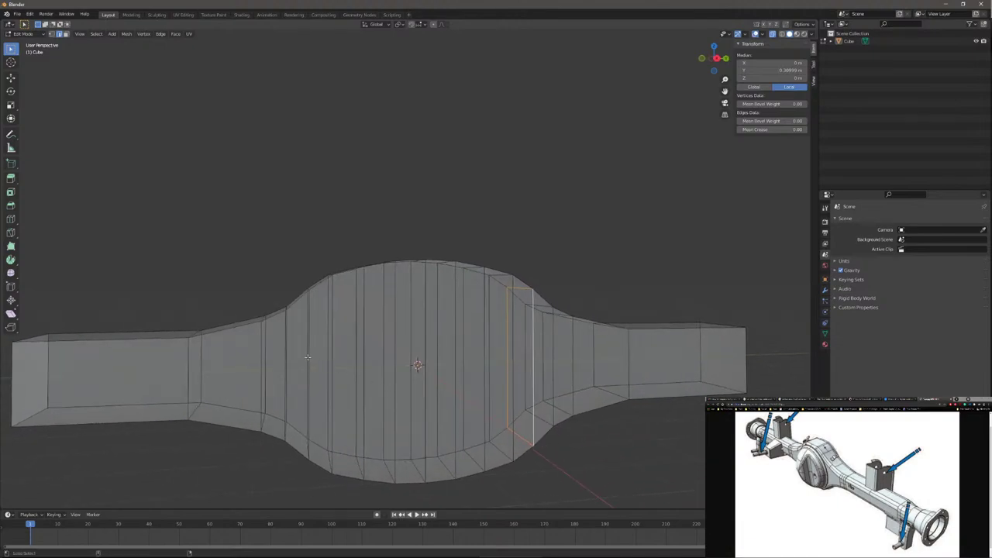
{"action": "left_click", "coordinate": [308, 358], "text": "alt+shift"}
{"action": "key", "text": "s"}
{"action": "key", "text": "z"}
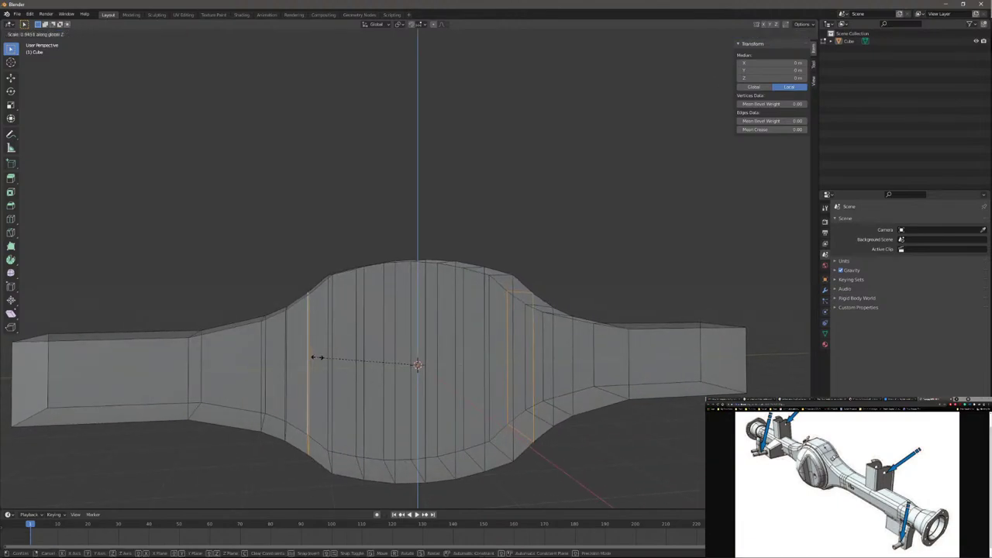
{"action": "left_click", "coordinate": [316, 358]}
{"action": "left_click", "coordinate": [332, 355], "text": "alt"}
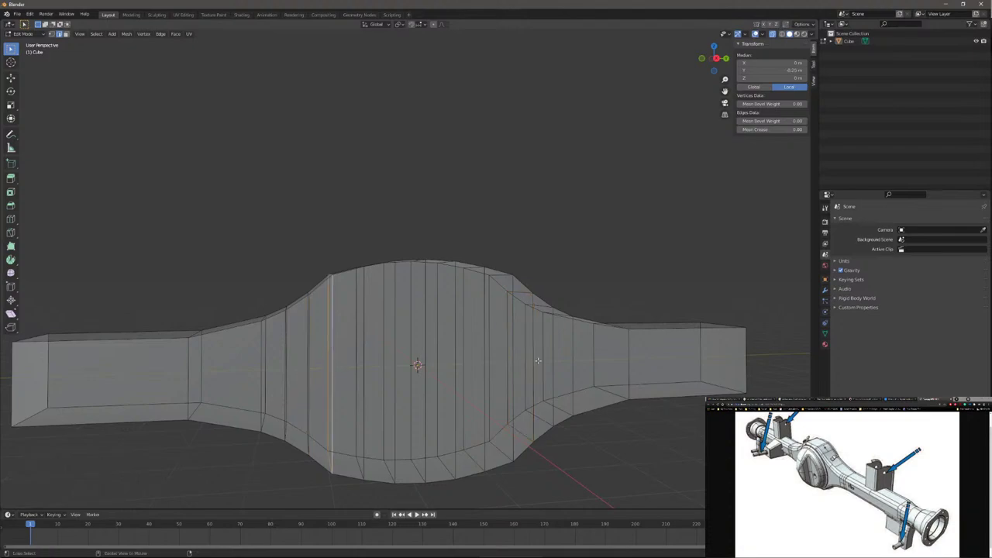
{"action": "middle_click_drag", "start_coordinate": [543, 357], "coordinate": [488, 349]}
Step: Select the two loops beside the bulge centre, scale them to 0.943 on Z, then undo
{"action": "left_click", "coordinate": [486, 349], "text": "alt"}
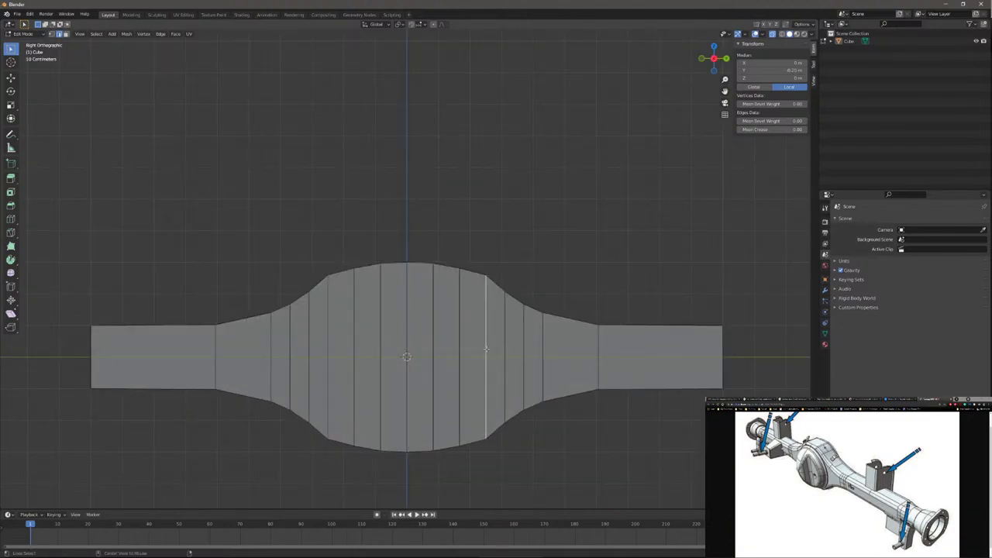
{"action": "left_click", "coordinate": [326, 328], "text": "alt"}
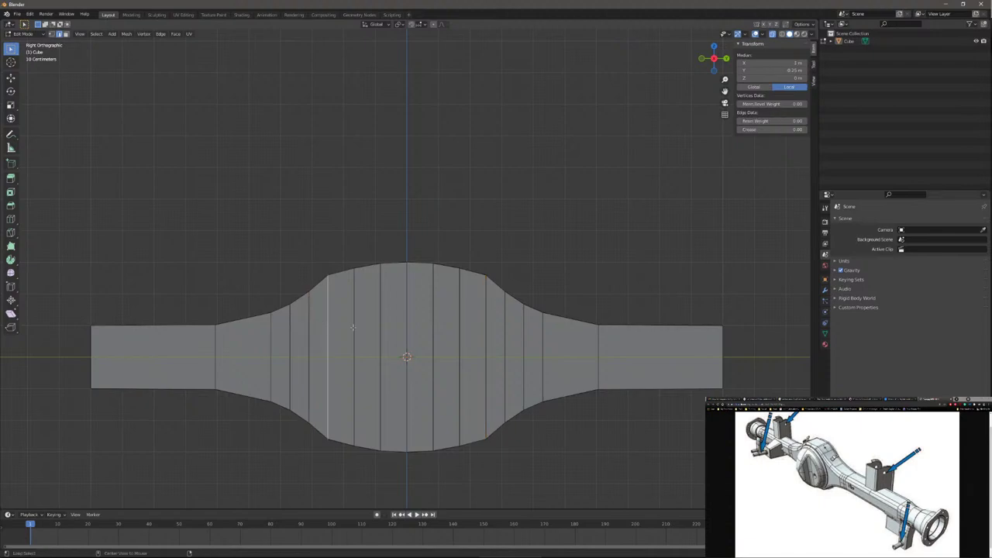
{"action": "left_click", "coordinate": [485, 329], "text": "alt+shift"}
{"action": "key", "text": "s"}
{"action": "key", "text": "z"}
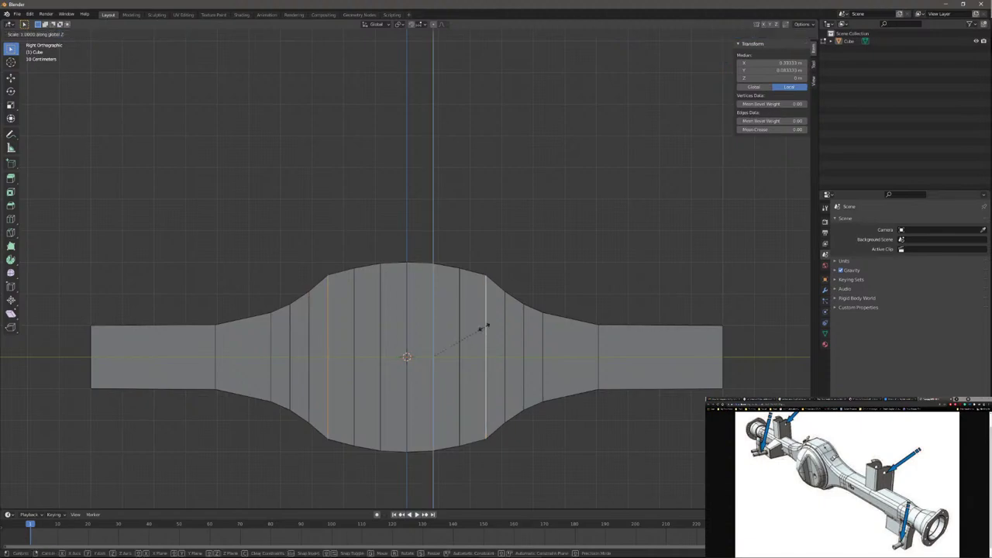
{"action": "left_click", "coordinate": [481, 328]}
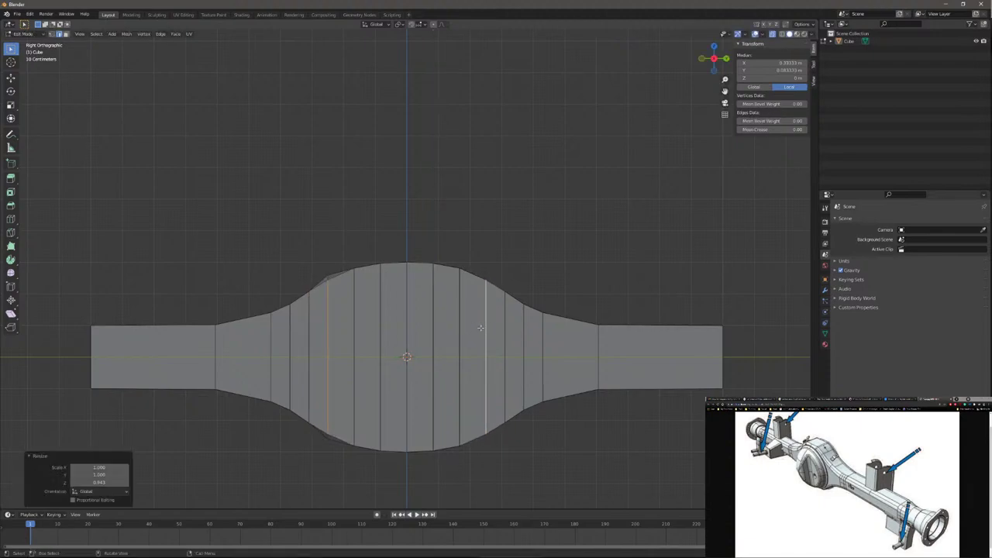
{"action": "key", "text": "ctrl+z"}
{"action": "key", "text": "ctrl+z"}
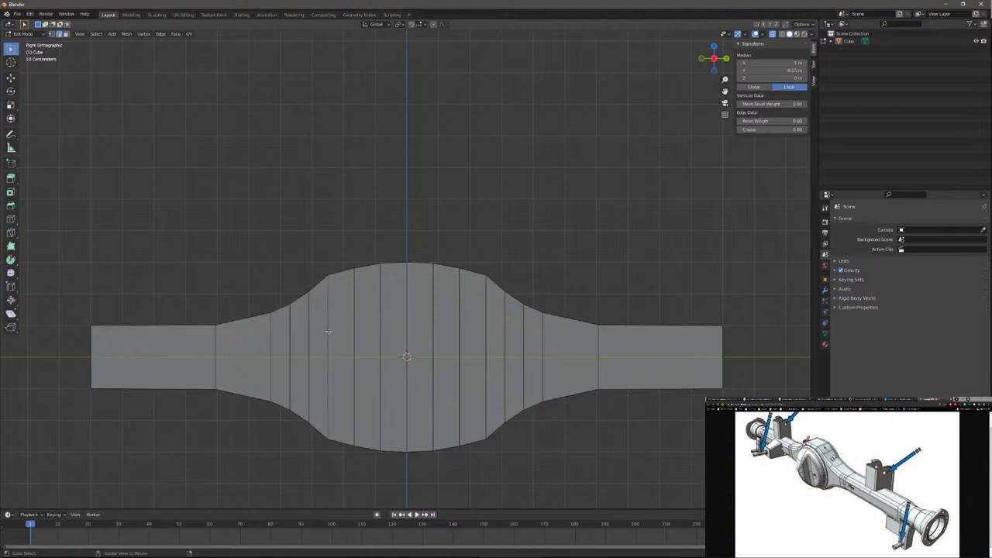
Step: Rescale the same loop pair on Z to a slightly different height, then deselect
{"action": "left_click", "coordinate": [486, 329], "text": "alt+shift"}
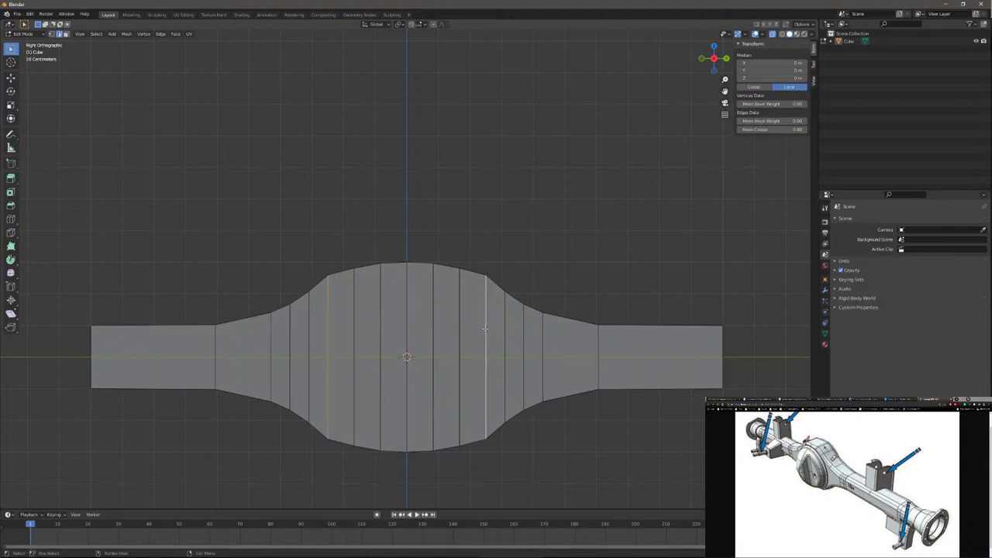
{"action": "key", "text": "s"}
{"action": "key", "text": "z"}
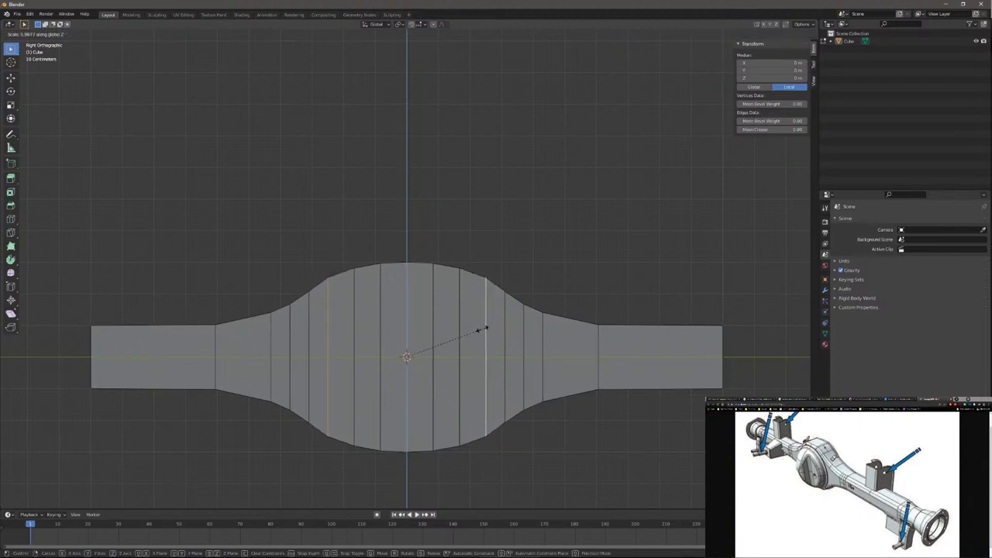
{"action": "left_click", "coordinate": [481, 329]}
{"action": "key", "text": "alt+a"}
{"action": "mouse_move", "coordinate": [480, 329]}
{"action": "middle_mouse_down"}
{"action": "mouse_move", "coordinate": [605, 372]}
{"action": "mouse_move", "coordinate": [588, 402]}
{"action": "mouse_move", "coordinate": [561, 401]}
{"action": "middle_mouse_up"}
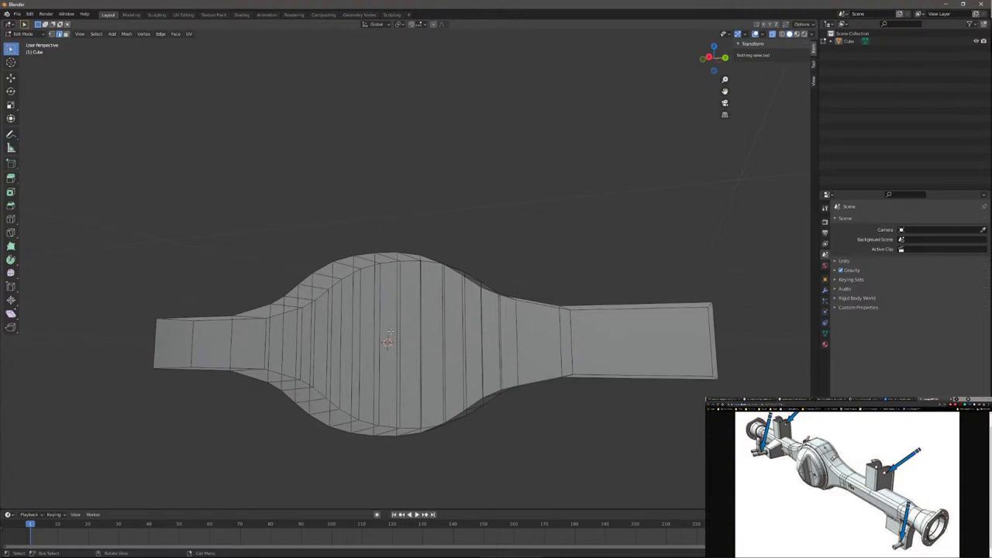
Step: Add a single support loop on the left arm, slid against its sloped shoulder
{"action": "middle_click_drag", "start_coordinate": [391, 331], "coordinate": [189, 362]}
{"action": "scroll", "coordinate": [353, 326], "scroll_direction": "up", "scroll_amount": 5}
{"action": "scroll", "coordinate": [357, 331], "scroll_direction": "down", "scroll_amount": 2}
{"action": "middle_click_drag", "start_coordinate": [249, 363], "coordinate": [225, 418]}
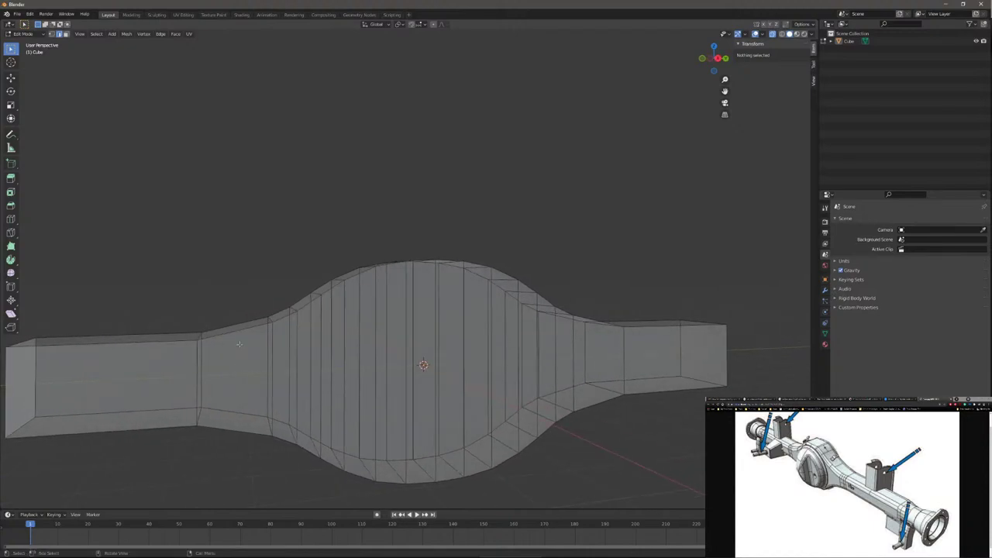
{"action": "left_click", "coordinate": [221, 434], "text": "ctrl+alt"}
{"action": "key", "text": "ctrl+r"}
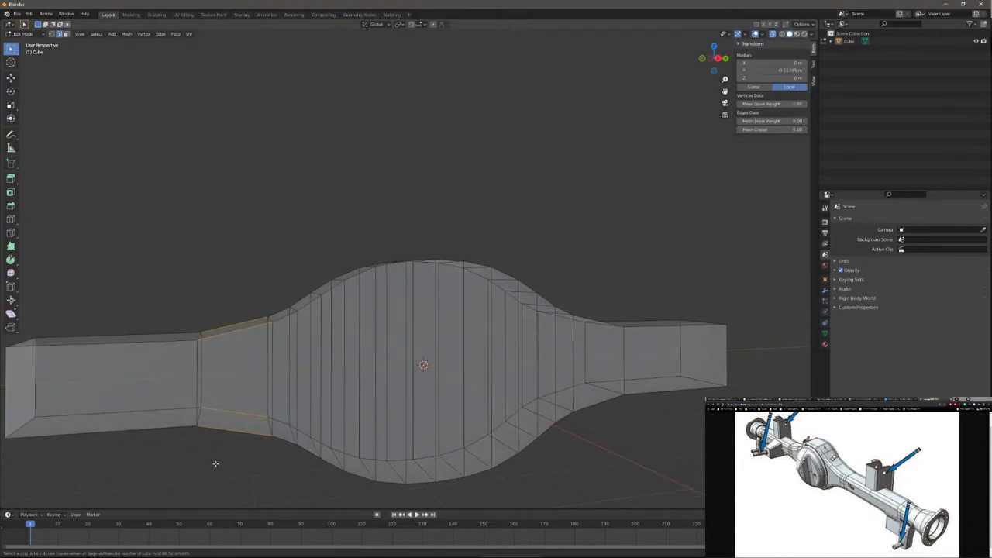
{"action": "scroll", "coordinate": [217, 463], "scroll_direction": "up", "scroll_amount": 1}
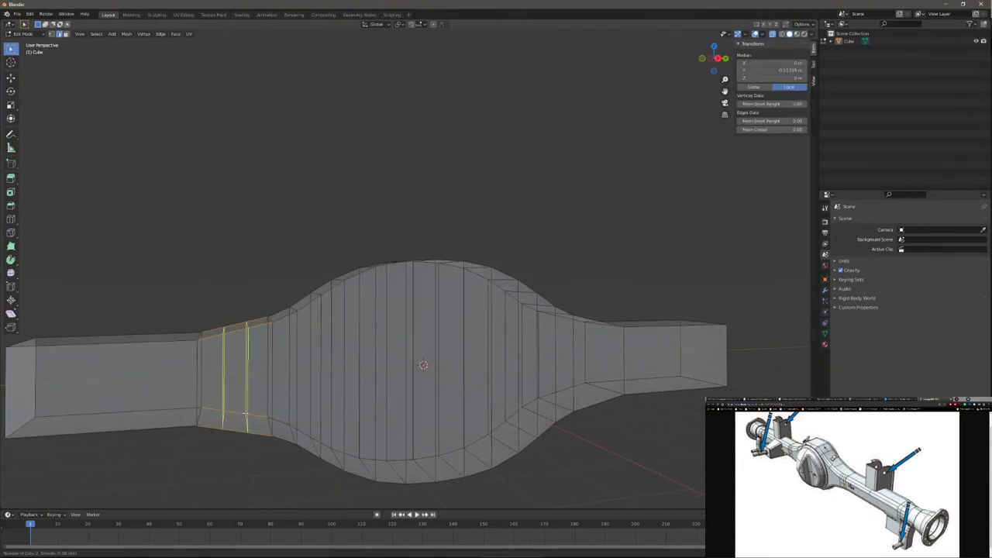
{"action": "scroll", "coordinate": [246, 413], "scroll_direction": "down", "scroll_amount": 1}
{"action": "left_click", "coordinate": [245, 413]}
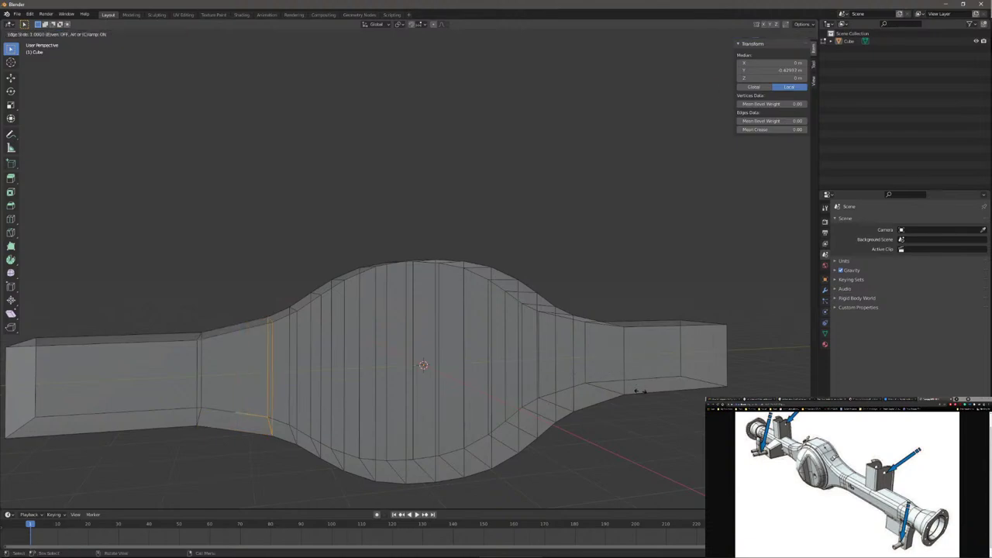
{"action": "left_click", "coordinate": [630, 399]}
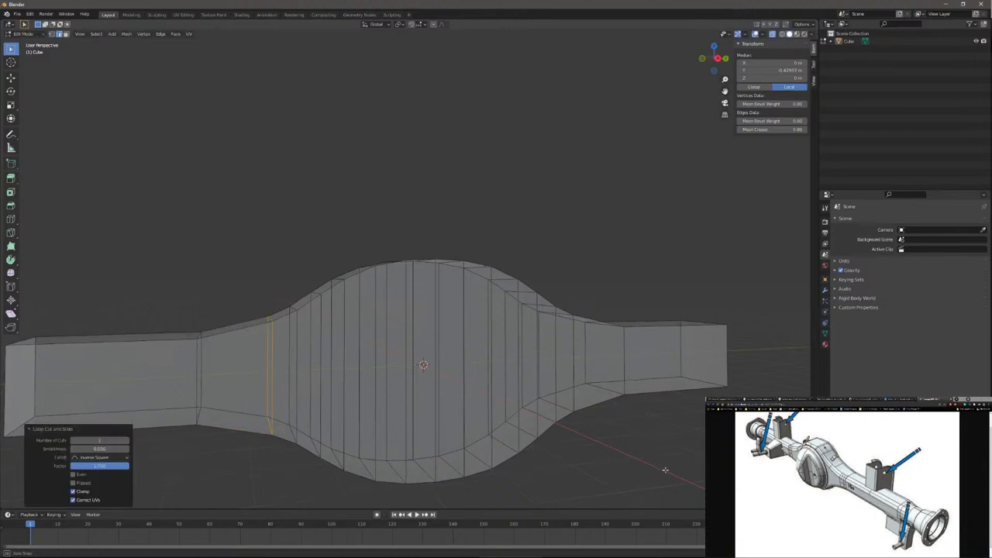
Step: Add a matching single loop cut on the right arm's narrow segment
{"action": "middle_click_drag", "start_coordinate": [660, 466], "coordinate": [585, 452]}
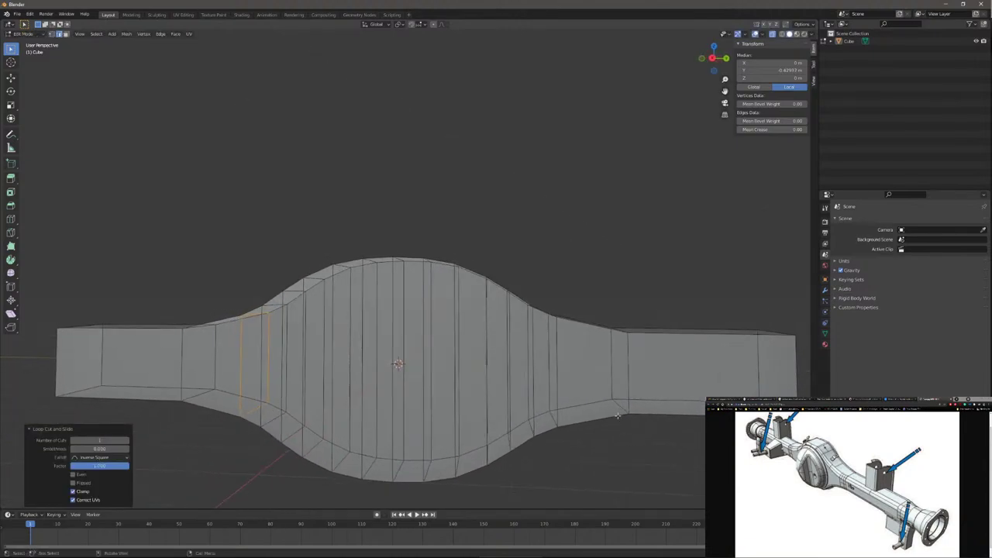
{"action": "left_click", "coordinate": [585, 451]}
{"action": "key", "text": "ctrl+r"}
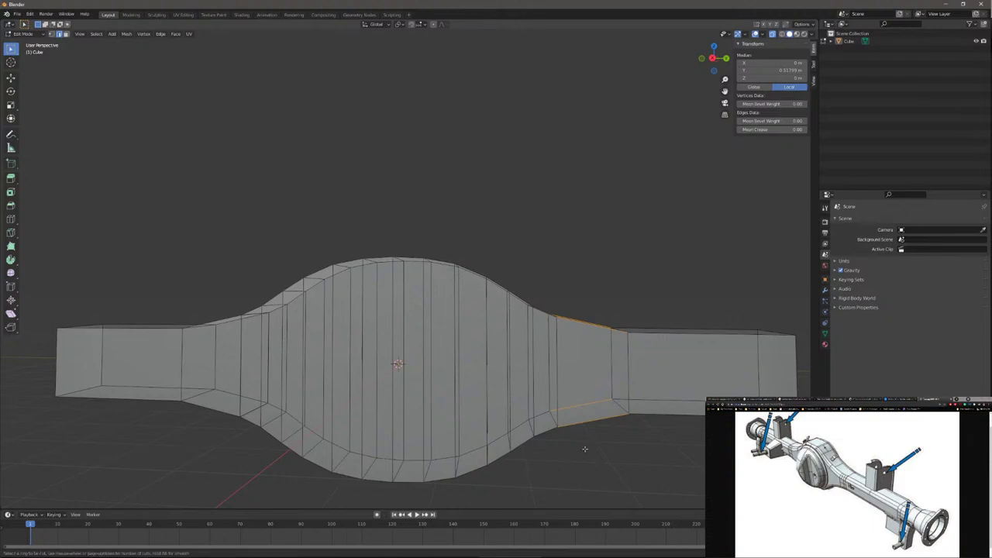
{"action": "scroll", "coordinate": [591, 399], "scroll_direction": "down", "scroll_amount": 1}
{"action": "left_click", "coordinate": [591, 399]}
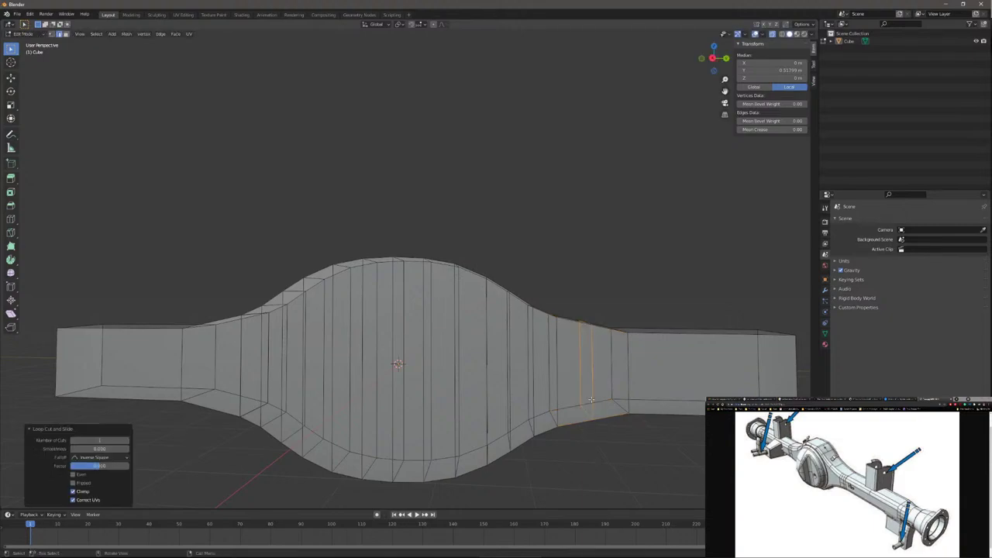
Step: Frame a selected right-arm edge and switch to Right Orthographic view
{"action": "left_click", "coordinate": [619, 455]}
{"action": "middle_click_drag", "start_coordinate": [619, 455], "coordinate": [599, 381]}
{"action": "left_click", "coordinate": [599, 381]}
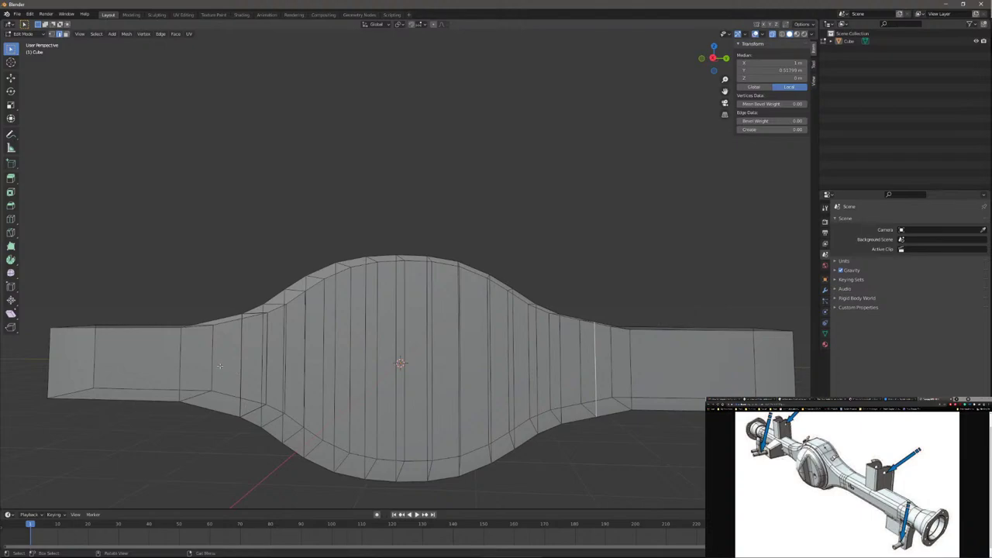
{"action": "key", "text": "KP_Decimal"}
{"action": "key", "text": "KP_3"}
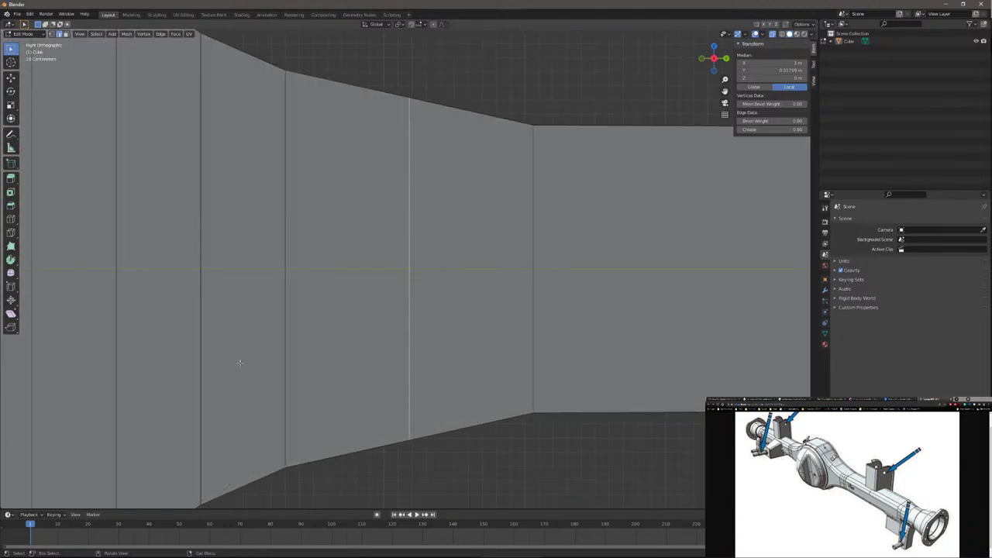
Step: Add one centred edge loop across the housing's left taper
{"action": "scroll", "coordinate": [239, 362], "scroll_direction": "down", "scroll_amount": 8}
{"action": "scroll", "coordinate": [260, 289], "scroll_direction": "up", "scroll_amount": 2}
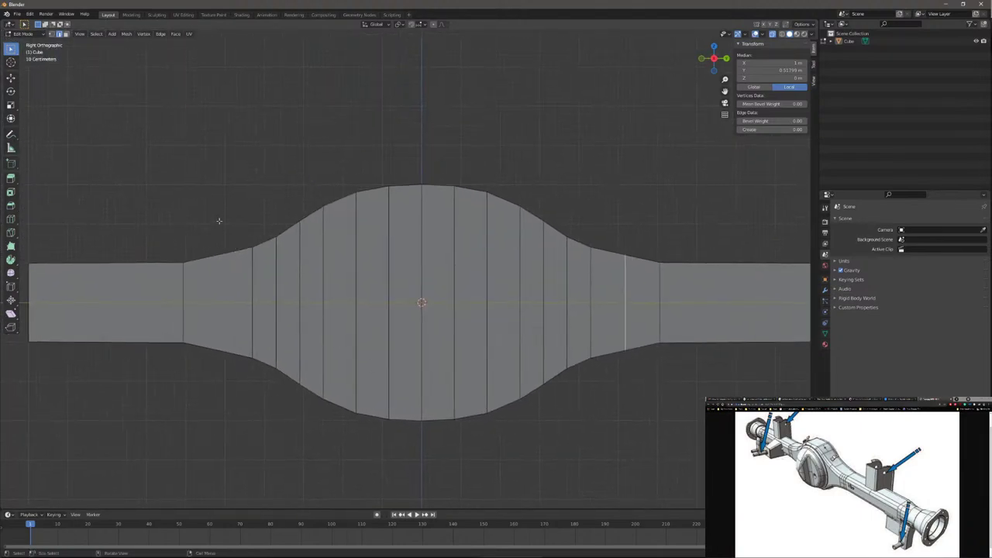
{"action": "left_click_drag", "start_coordinate": [219, 221], "coordinate": [205, 415]}
{"action": "key", "text": "ctrl+r"}
{"action": "scroll", "coordinate": [209, 301], "scroll_direction": "up", "scroll_amount": 1}
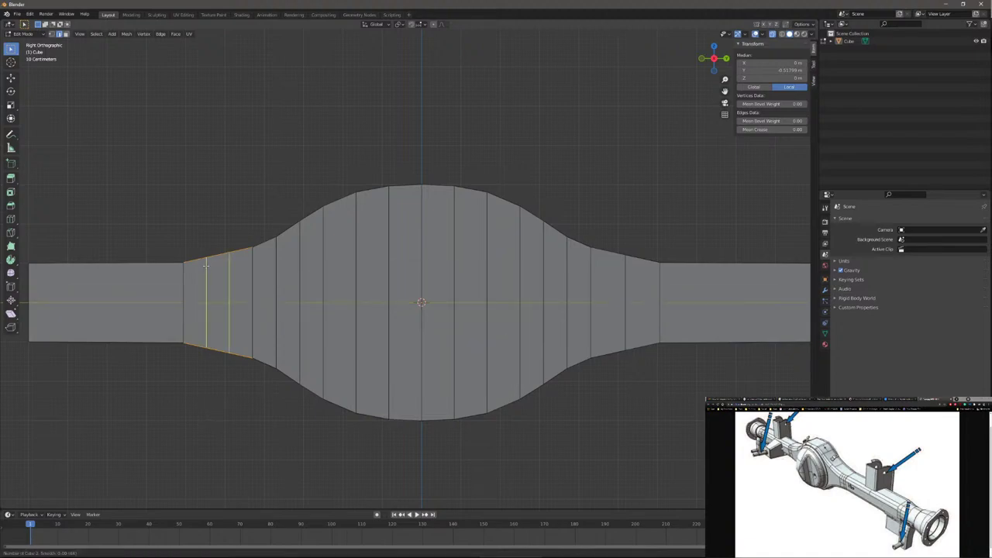
{"action": "scroll", "coordinate": [206, 266], "scroll_direction": "down", "scroll_amount": 1}
{"action": "left_click", "coordinate": [206, 266]}
{"action": "right_click", "coordinate": [206, 266]}
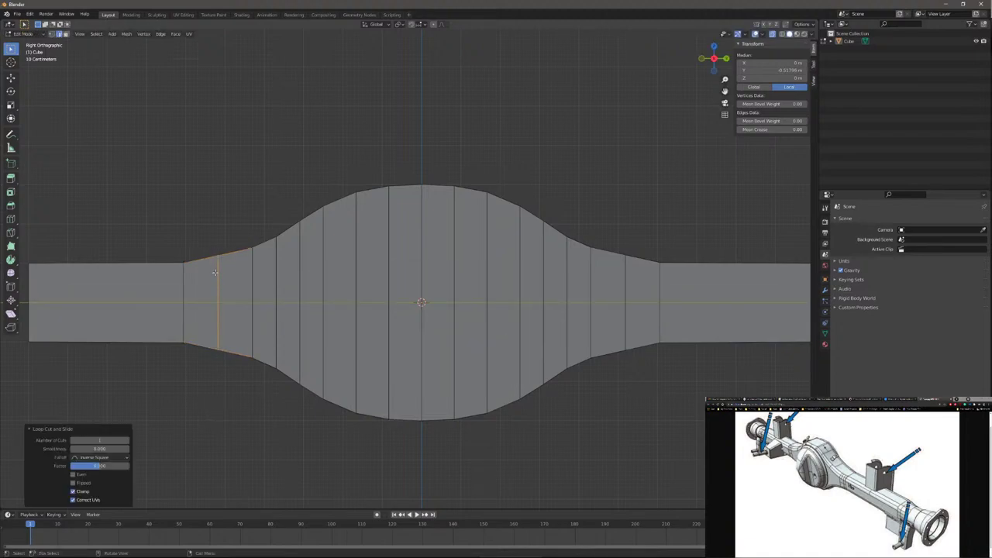
Step: Scale the left and right taper loops down to about 0.93 on Z
{"action": "key", "text": "alt+a"}
{"action": "left_click", "coordinate": [219, 279], "text": "alt"}
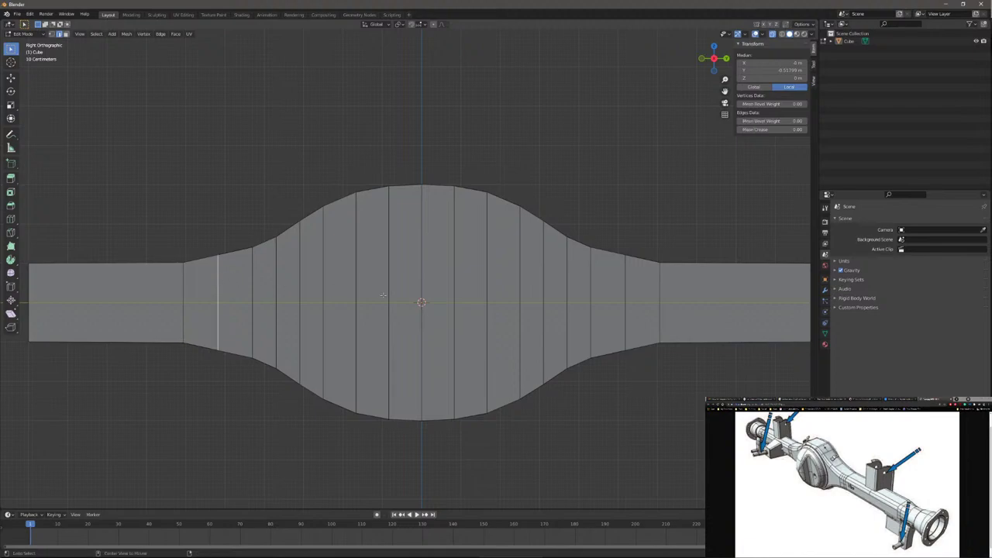
{"action": "left_click", "coordinate": [625, 294], "text": "alt+shift"}
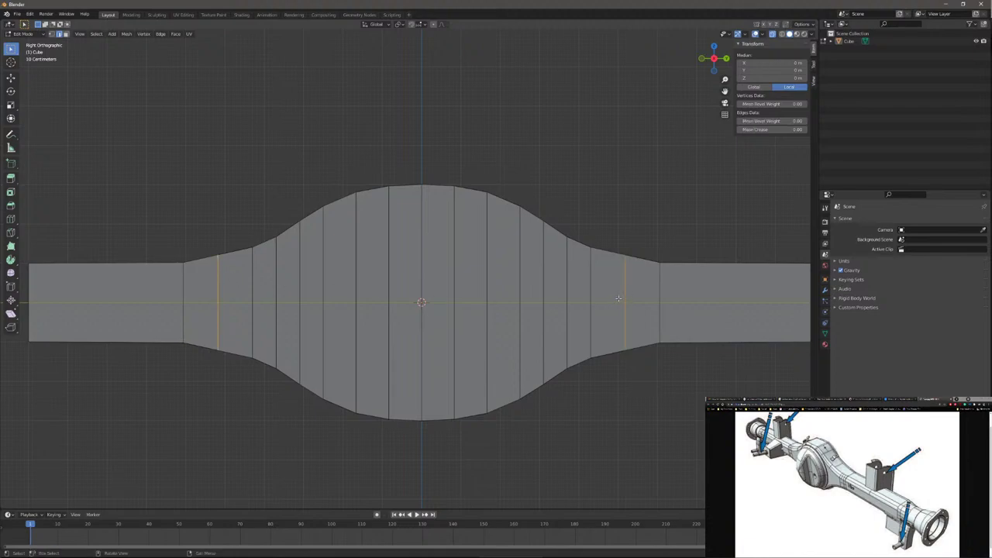
{"action": "key", "text": "s"}
{"action": "key", "text": "z"}
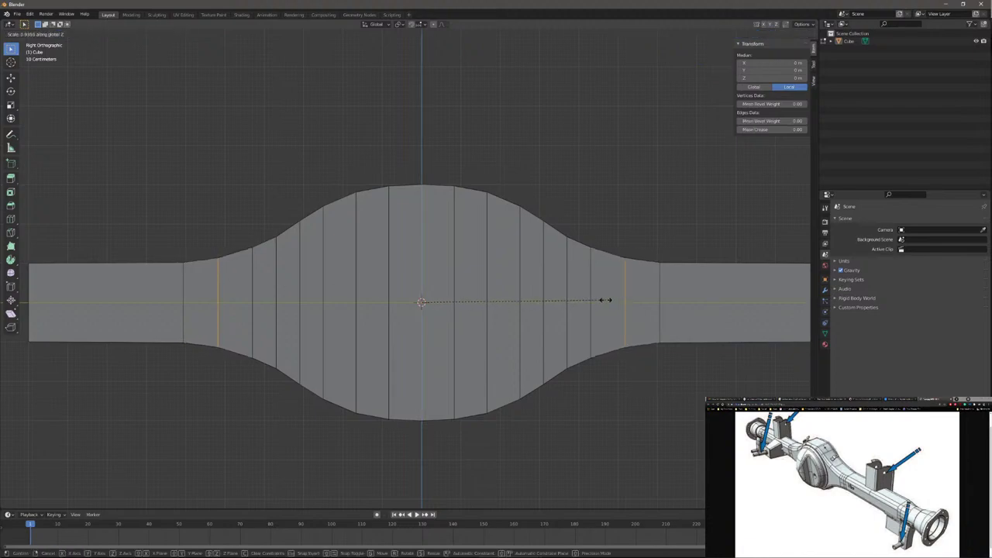
{"action": "left_click", "coordinate": [601, 298]}
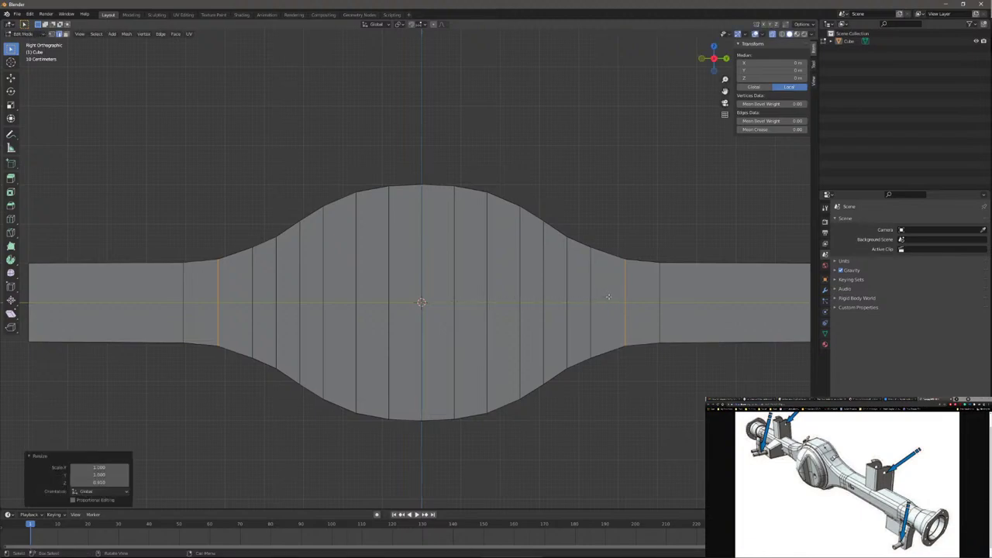
{"action": "key", "text": "alt+a"}
{"action": "scroll", "coordinate": [601, 326], "scroll_direction": "down", "scroll_amount": 3}
{"action": "mouse_move", "coordinate": [601, 326]}
{"action": "middle_mouse_down"}
{"action": "mouse_move", "coordinate": [612, 407]}
{"action": "mouse_move", "coordinate": [704, 360]}
{"action": "mouse_move", "coordinate": [673, 369]}
{"action": "middle_mouse_up"}
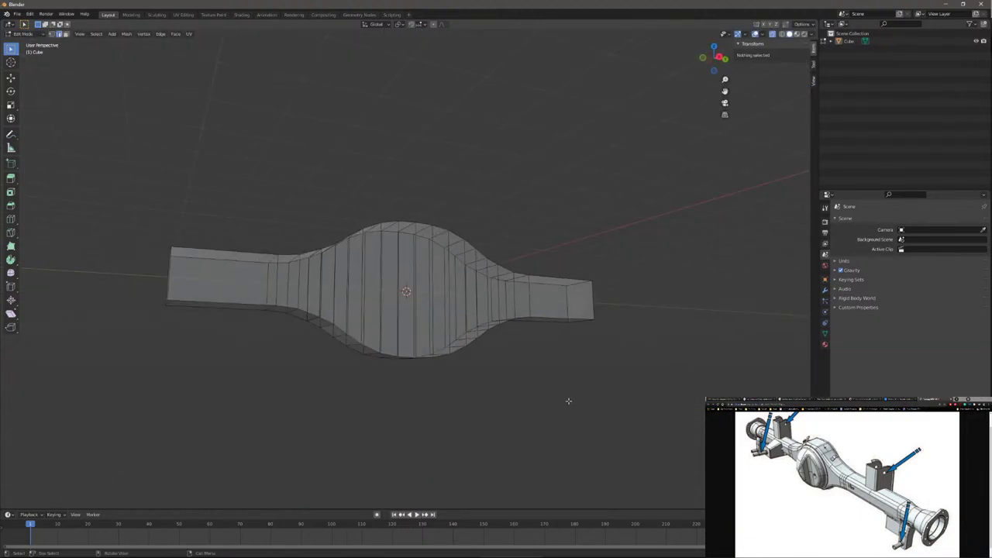
{"action": "mouse_move", "coordinate": [568, 400]}
{"action": "middle_mouse_down"}
{"action": "mouse_move", "coordinate": [541, 381]}
{"action": "mouse_move", "coordinate": [472, 381]}
{"action": "mouse_move", "coordinate": [481, 399]}
{"action": "middle_mouse_up"}
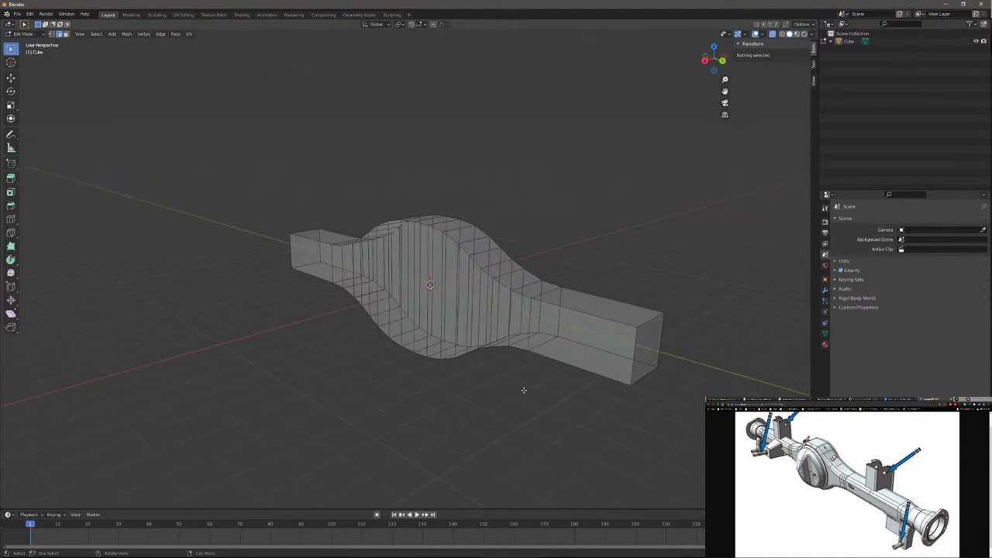
{"action": "scroll", "coordinate": [527, 384], "scroll_direction": "up", "scroll_amount": 2}
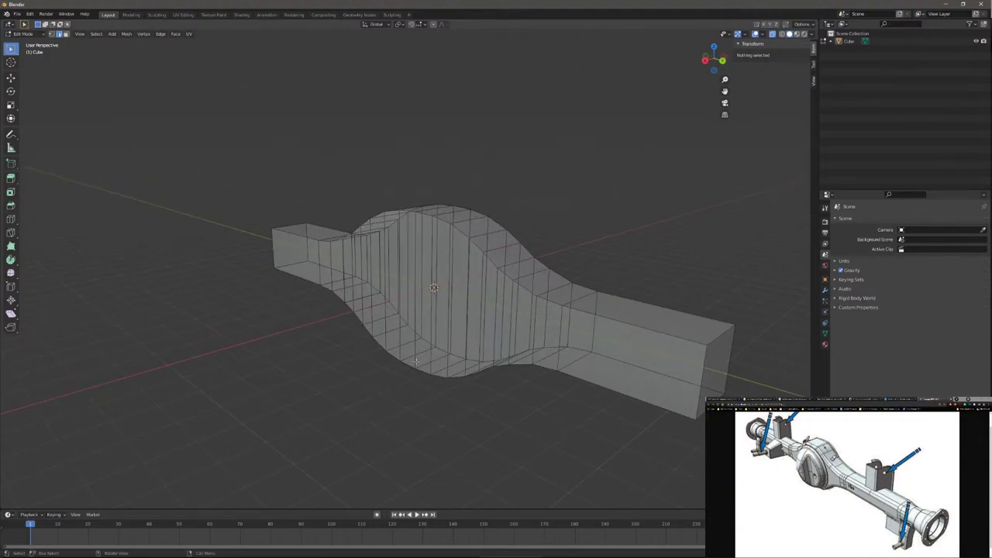
{"action": "mouse_move", "coordinate": [416, 361]}
{"action": "middle_mouse_down"}
{"action": "mouse_move", "coordinate": [525, 376]}
{"action": "mouse_move", "coordinate": [523, 394]}
{"action": "mouse_move", "coordinate": [570, 376]}
{"action": "middle_mouse_up"}
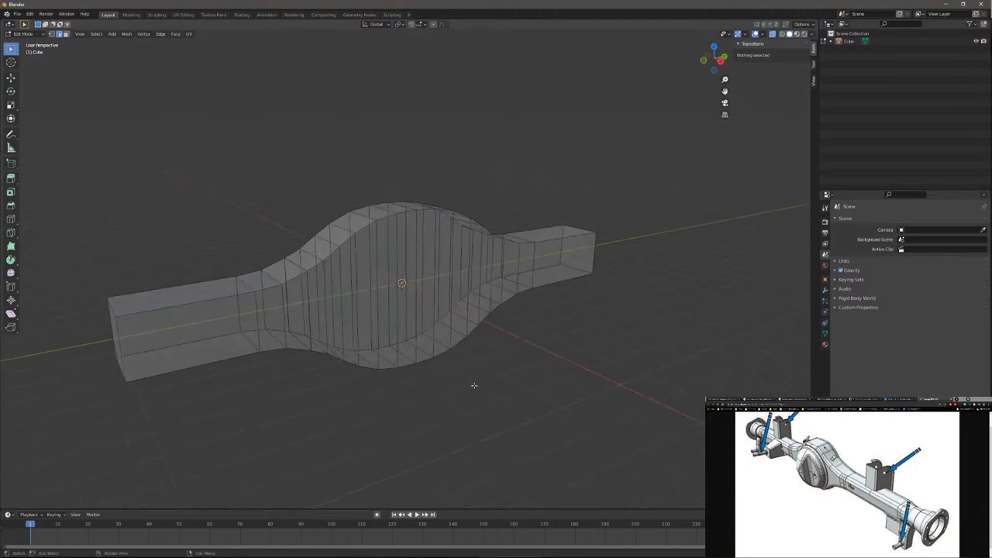
{"action": "scroll", "coordinate": [476, 378], "scroll_direction": "up", "scroll_amount": 3}
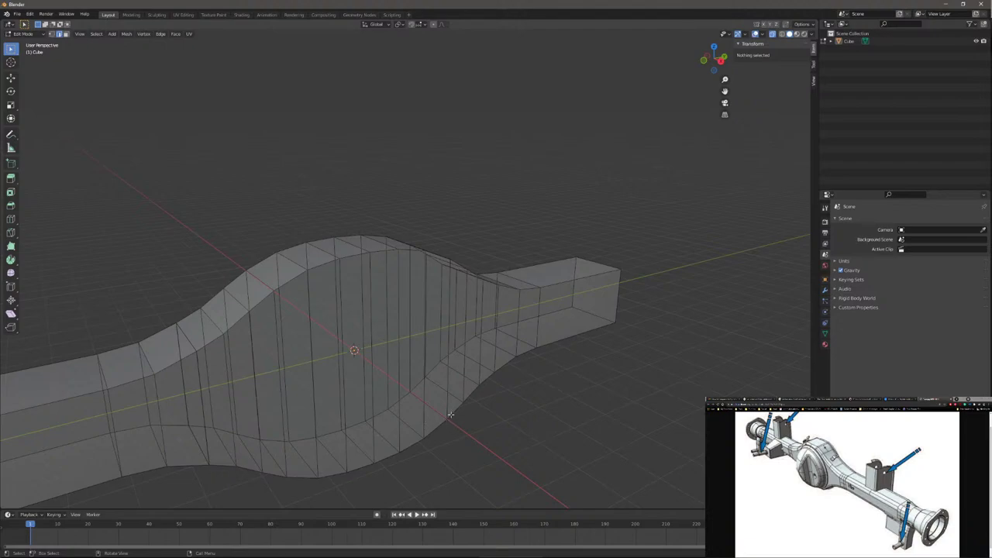
{"action": "mouse_move", "coordinate": [451, 415]}
{"action": "middle_mouse_down"}
{"action": "mouse_move", "coordinate": [481, 372]}
{"action": "mouse_move", "coordinate": [398, 366]}
{"action": "mouse_move", "coordinate": [411, 372]}
{"action": "mouse_move", "coordinate": [405, 380]}
{"action": "mouse_move", "coordinate": [514, 355]}
{"action": "mouse_move", "coordinate": [414, 342]}
{"action": "mouse_move", "coordinate": [407, 330]}
{"action": "mouse_move", "coordinate": [426, 322]}
{"action": "mouse_move", "coordinate": [399, 311]}
{"action": "mouse_move", "coordinate": [431, 318]}
{"action": "mouse_move", "coordinate": [357, 287]}
{"action": "middle_mouse_up"}
{"action": "scroll", "coordinate": [357, 287], "scroll_direction": "down", "scroll_amount": 1}
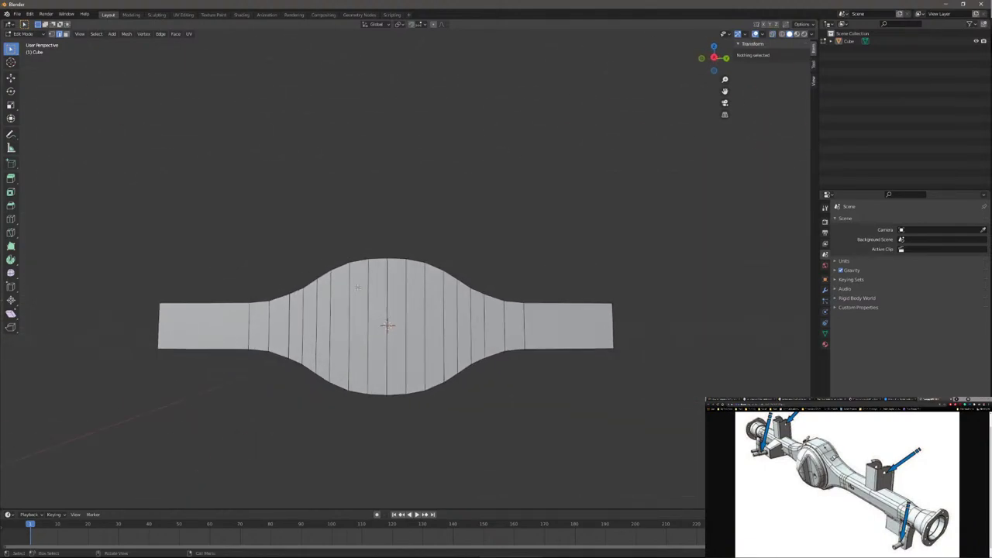
{"action": "scroll", "coordinate": [358, 287], "scroll_direction": "up", "scroll_amount": 1}
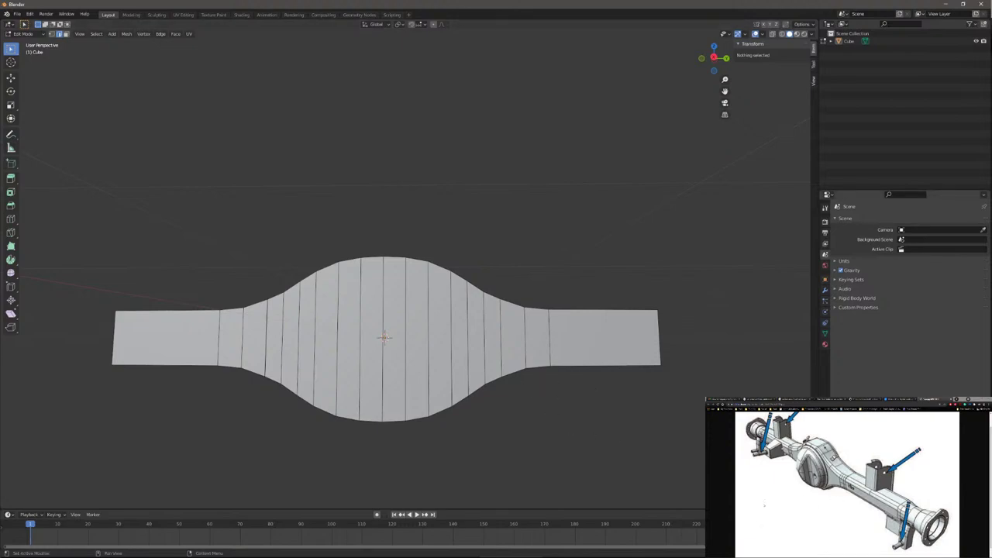
{"action": "middle_click_drag", "start_coordinate": [612, 380], "coordinate": [551, 391]}
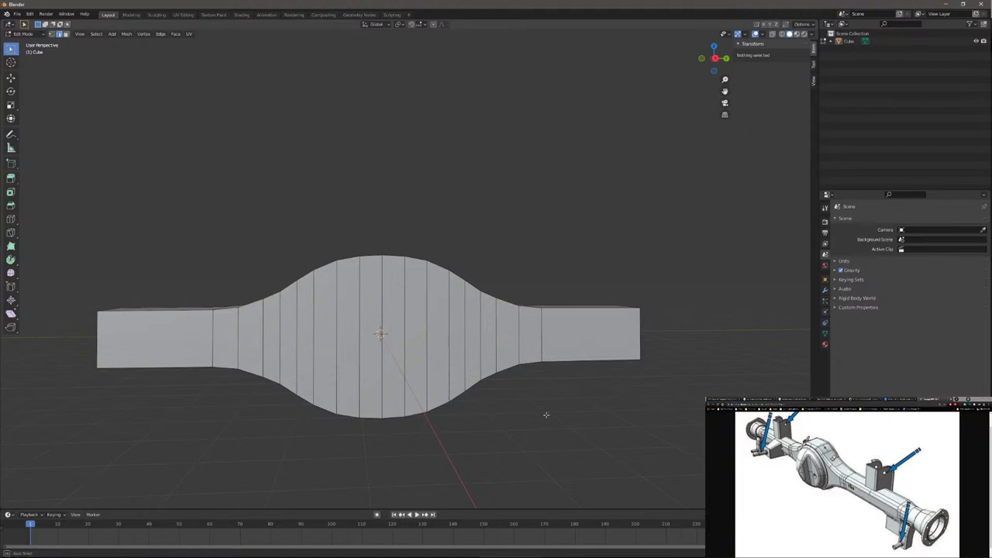
{"action": "middle_click_drag", "start_coordinate": [546, 415], "coordinate": [566, 401]}
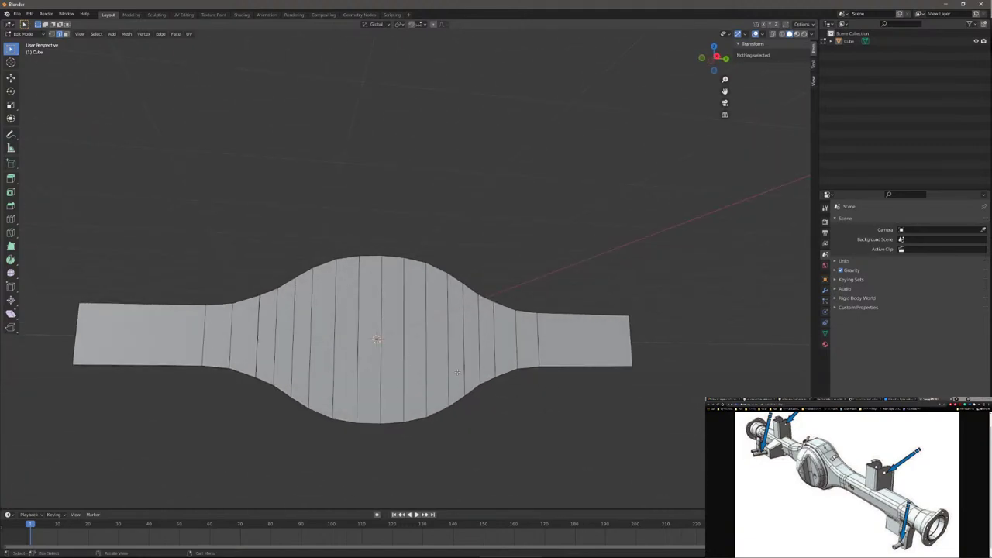
{"action": "middle_click_drag", "start_coordinate": [484, 357], "coordinate": [433, 363]}
{"action": "middle_click_drag", "start_coordinate": [378, 339], "coordinate": [497, 366]}
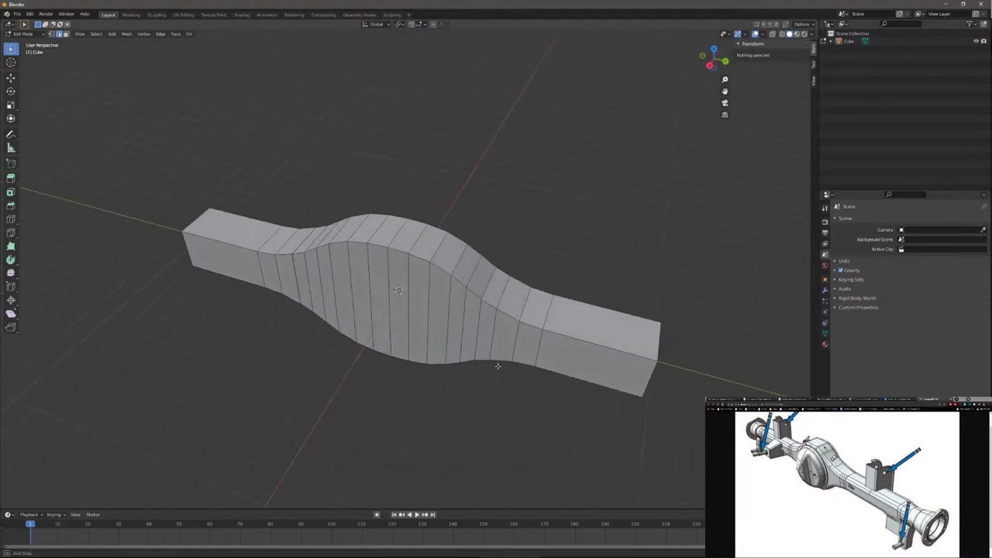
{"action": "left_click", "coordinate": [574, 340], "text": "alt"}
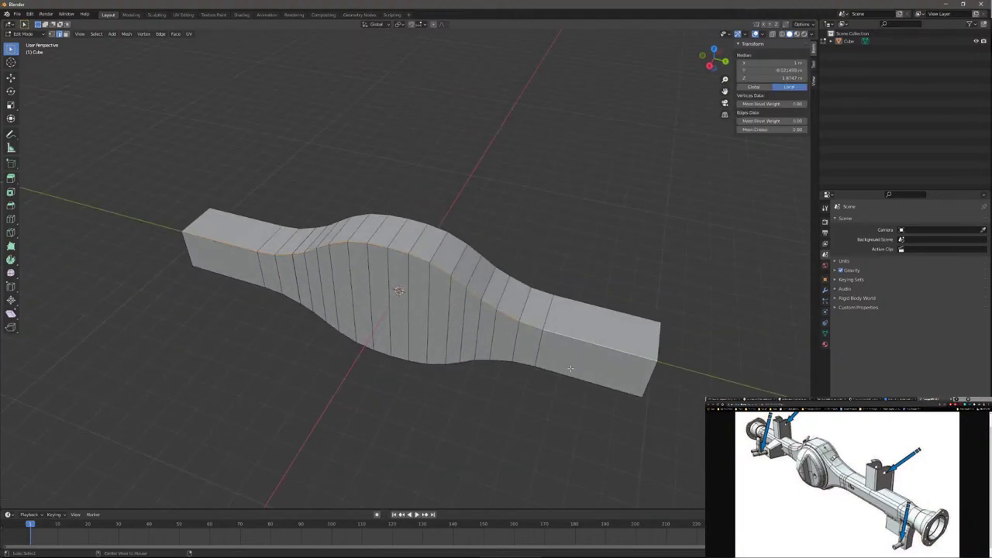
{"action": "mouse_move", "coordinate": [490, 399]}
{"action": "middle_mouse_down"}
{"action": "mouse_move", "coordinate": [527, 381]}
{"action": "mouse_move", "coordinate": [468, 373]}
{"action": "mouse_move", "coordinate": [589, 391]}
{"action": "mouse_move", "coordinate": [337, 396]}
{"action": "middle_mouse_up"}
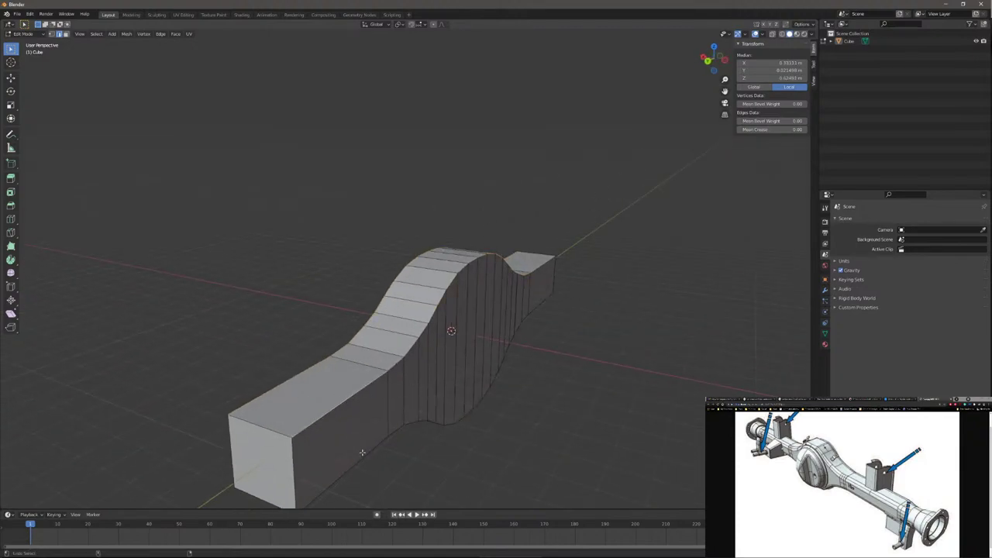
{"action": "key", "text": "a"}
{"action": "middle_click_drag", "start_coordinate": [362, 452], "coordinate": [611, 381]}
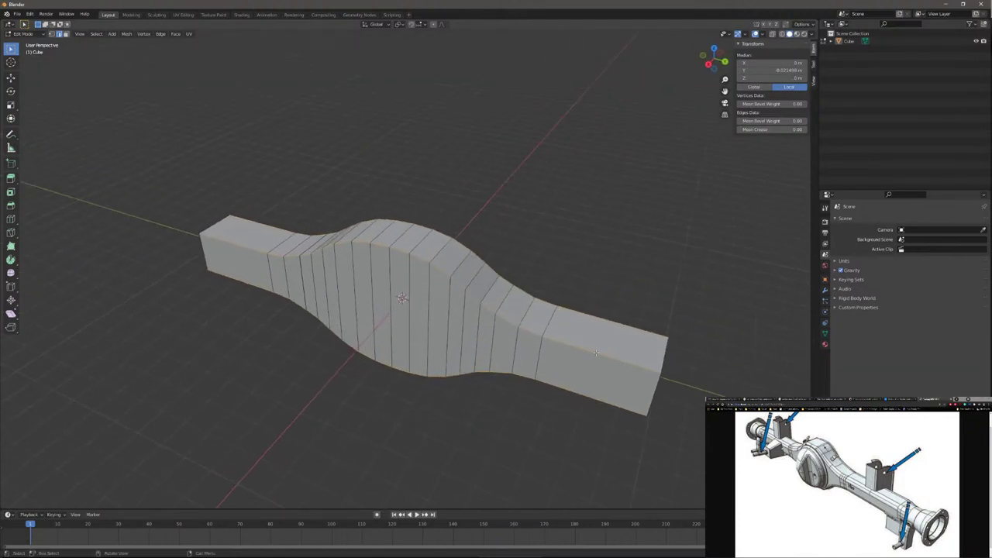
{"action": "right_click", "coordinate": [596, 353]}
{"action": "left_click", "coordinate": [573, 342]}
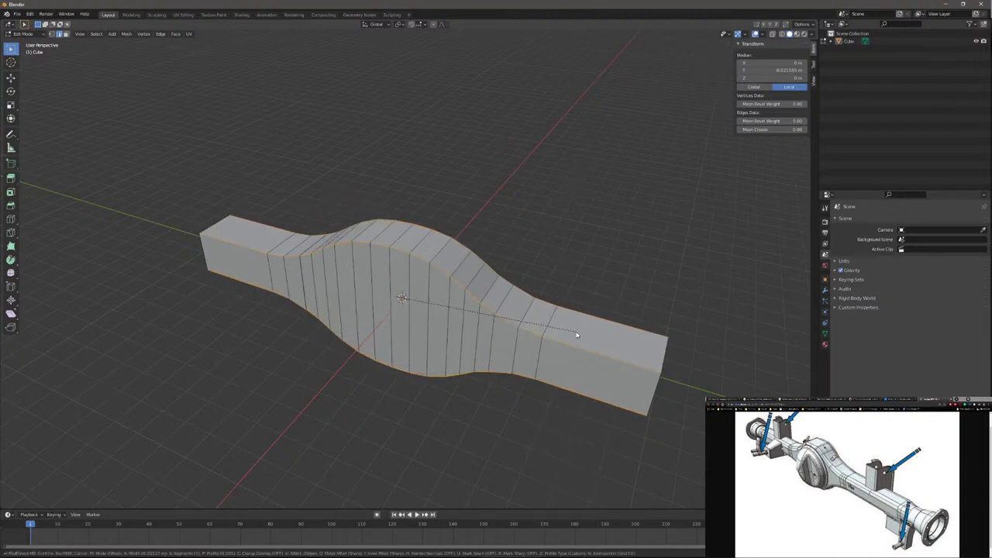
{"action": "left_click", "coordinate": [590, 347]}
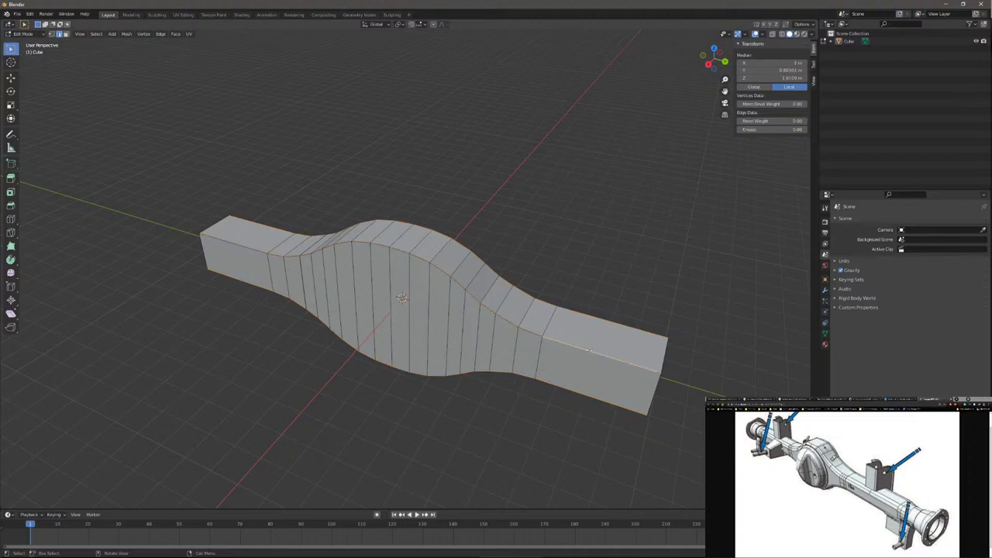
{"action": "right_click", "coordinate": [590, 351]}
{"action": "left_click", "coordinate": [583, 344]}
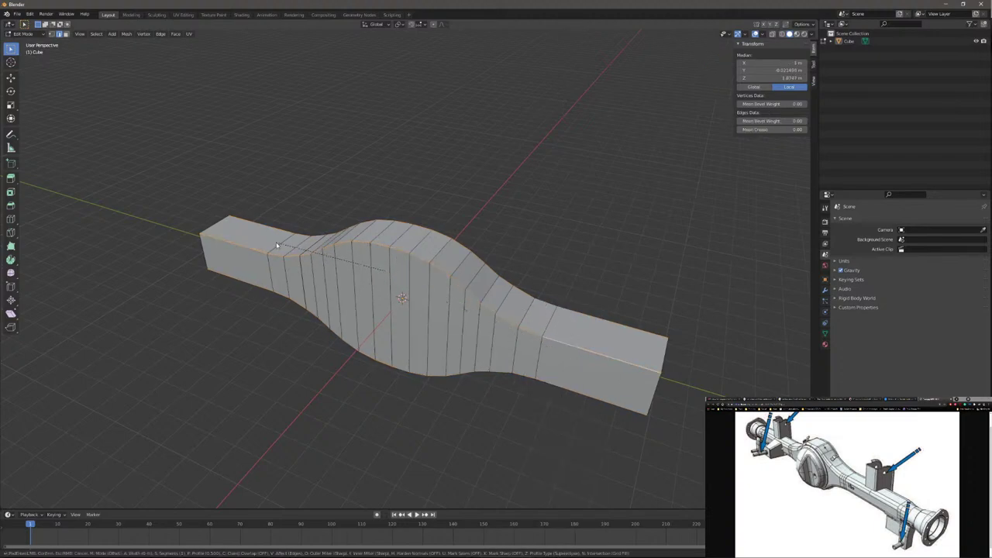
{"action": "left_click", "coordinate": [398, 338]}
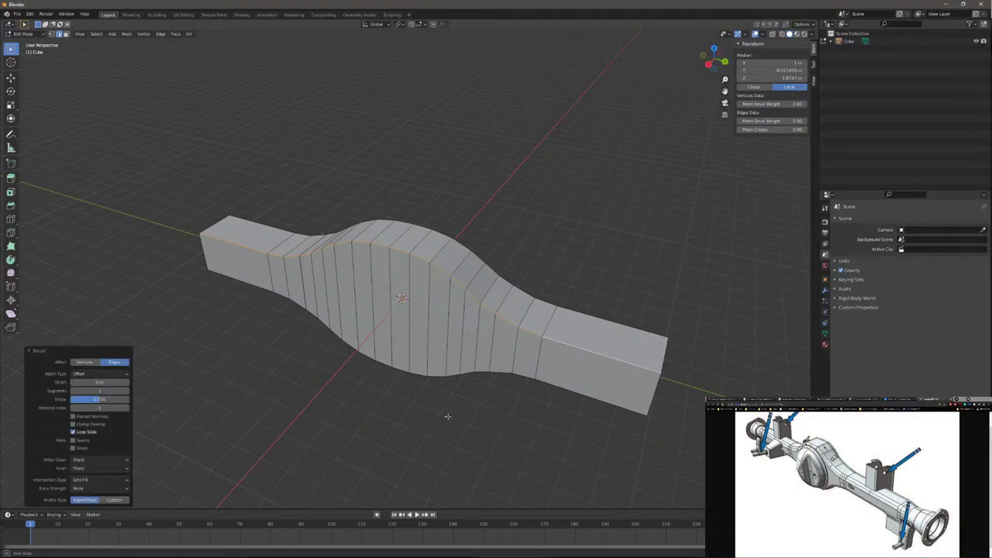
{"action": "left_click", "coordinate": [447, 416]}
{"action": "middle_click_drag", "start_coordinate": [447, 417], "coordinate": [598, 305]}
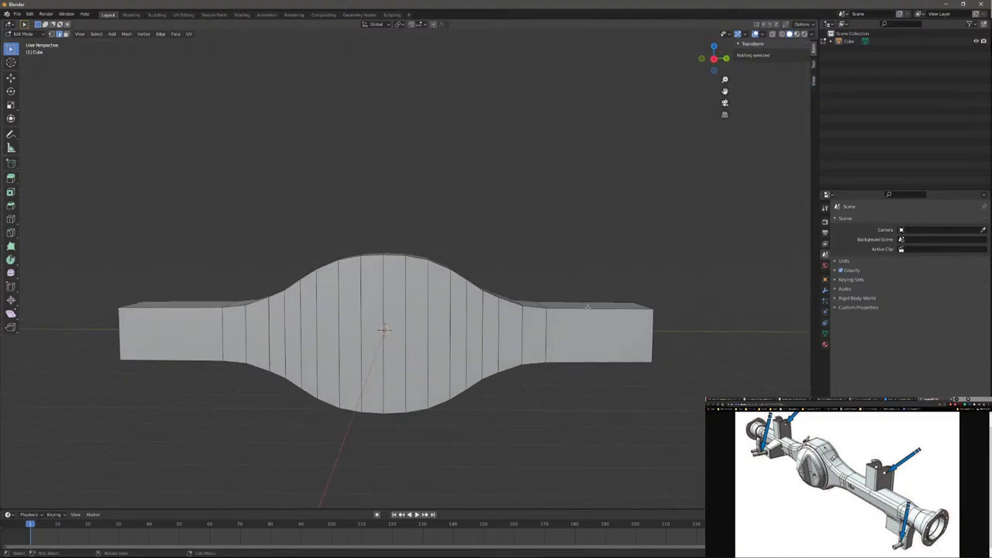
{"action": "left_click", "coordinate": [587, 308]}
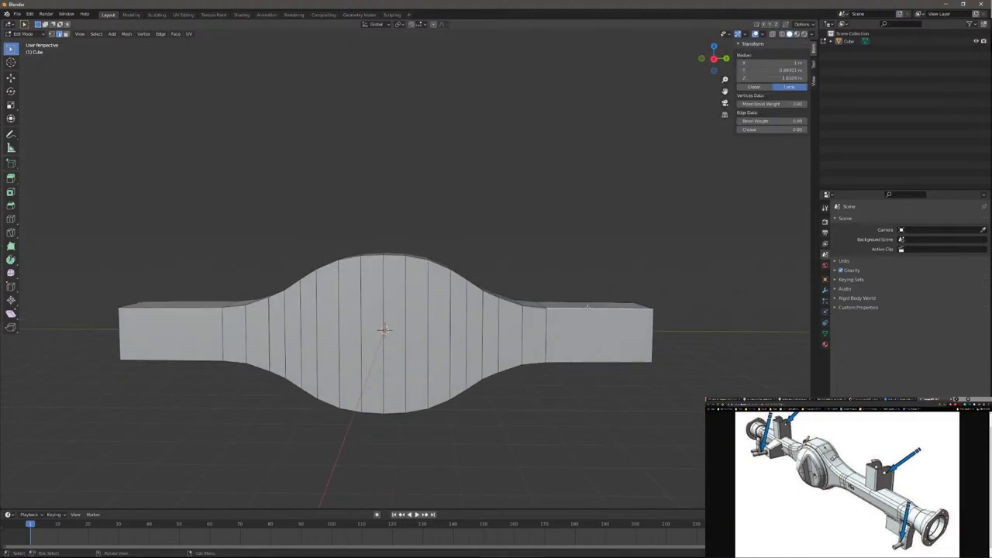
{"action": "left_click", "coordinate": [588, 308], "text": "alt"}
{"action": "right_click", "coordinate": [589, 311]}
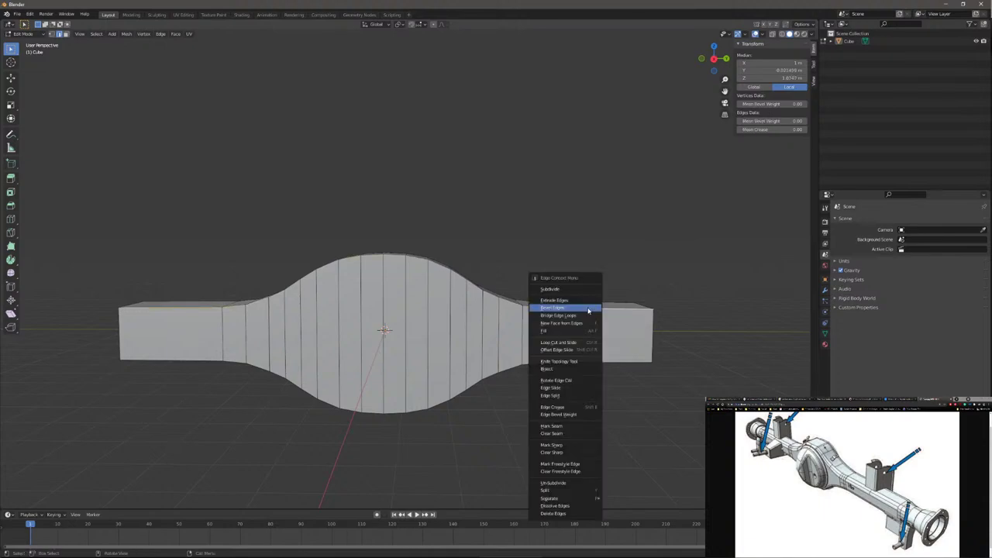
{"action": "left_click", "coordinate": [576, 308]}
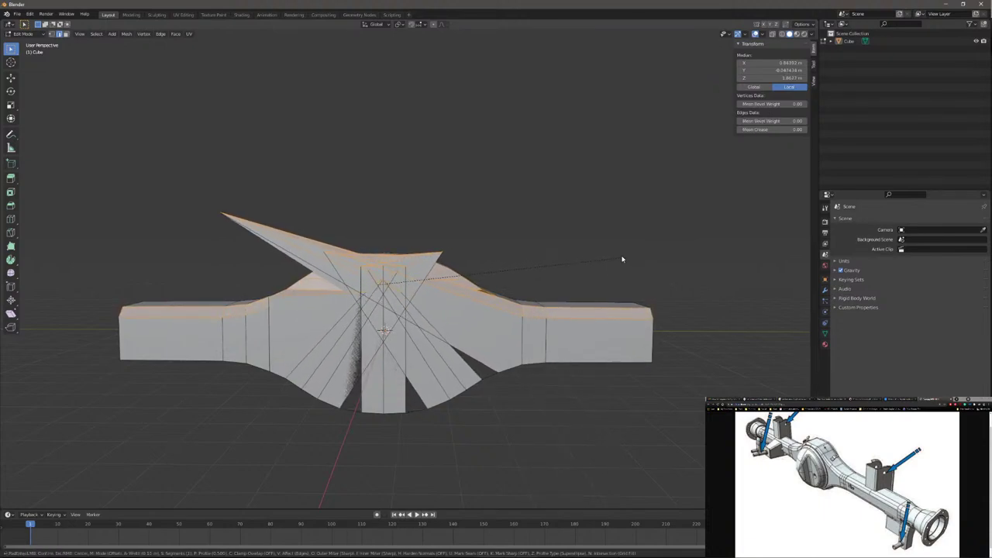
{"action": "left_click", "coordinate": [587, 232]}
{"action": "middle_click_drag", "start_coordinate": [587, 233], "coordinate": [607, 272]}
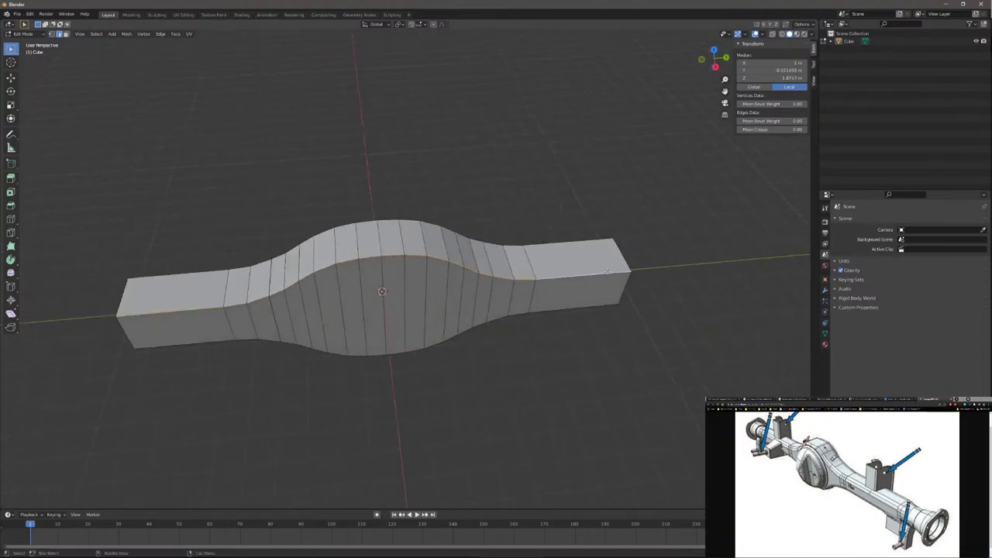
{"action": "right_click", "coordinate": [400, 254]}
{"action": "left_click", "coordinate": [398, 254]}
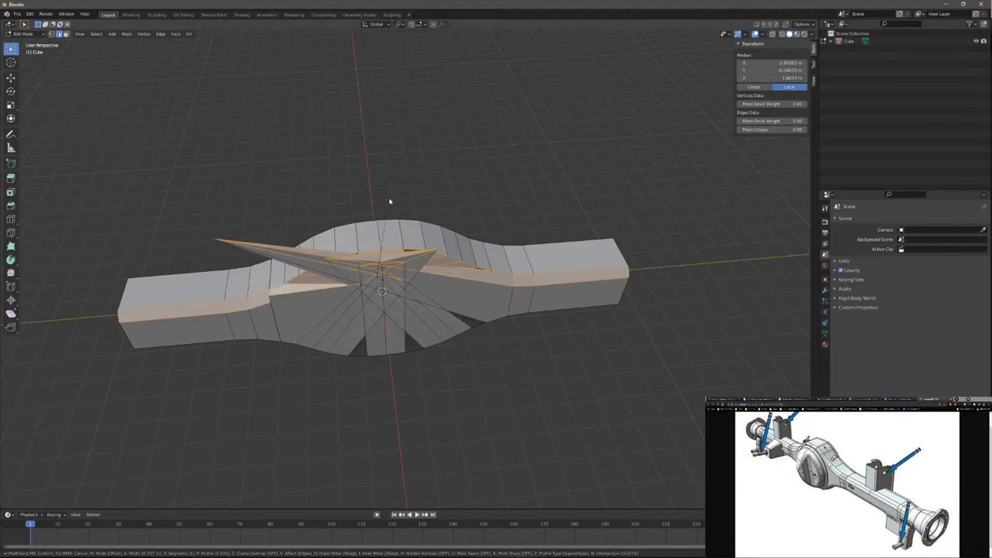
{"action": "key", "text": "Escape"}
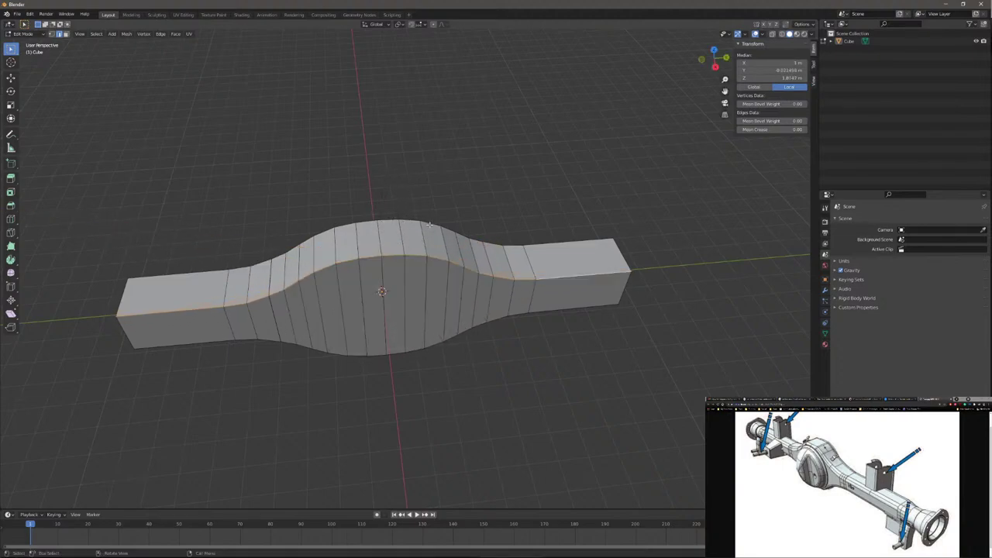
{"action": "middle_click_drag", "start_coordinate": [402, 338], "coordinate": [536, 397]}
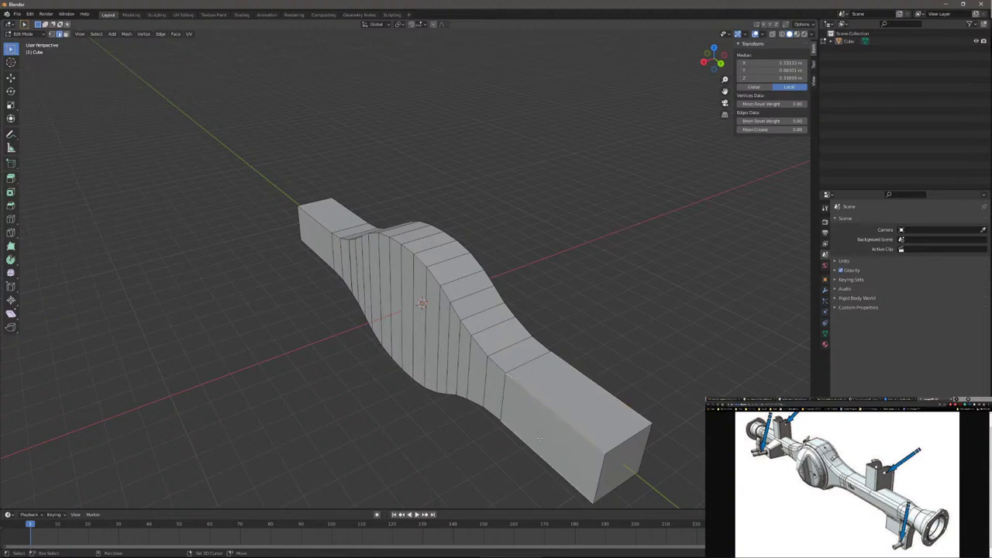
{"action": "middle_click_drag", "start_coordinate": [540, 438], "coordinate": [294, 433]}
{"action": "right_click", "coordinate": [249, 425]}
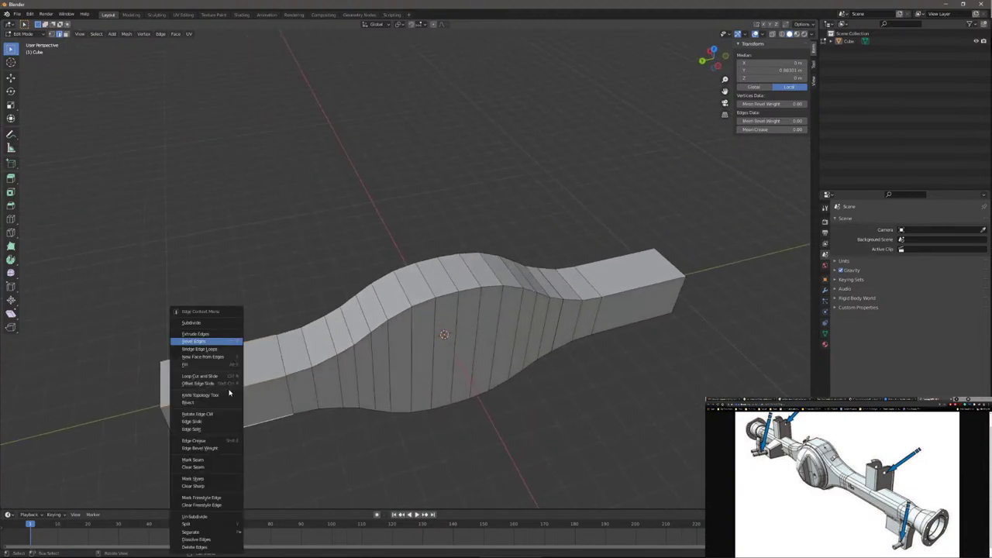
{"action": "left_click", "coordinate": [225, 344]}
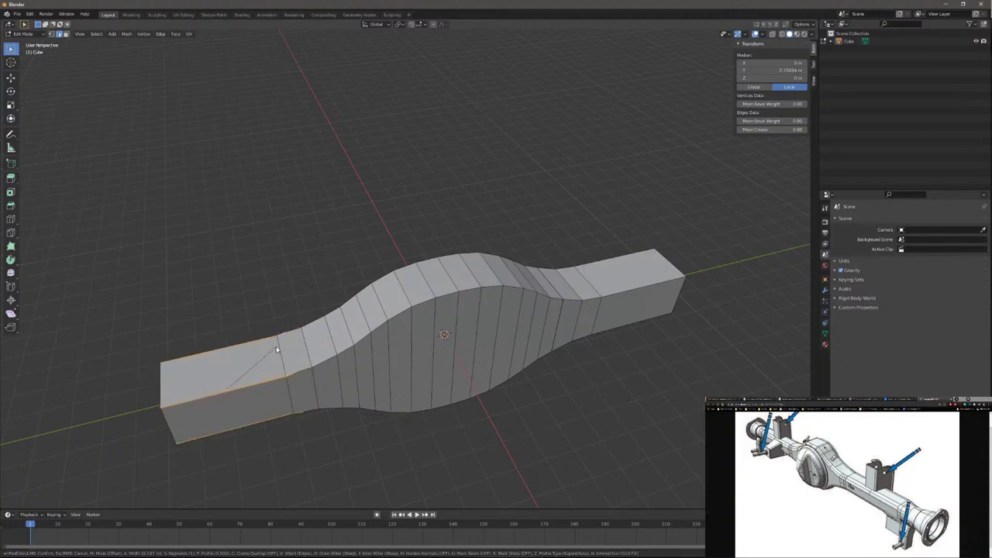
{"action": "left_click", "coordinate": [300, 373]}
{"action": "middle_click_drag", "start_coordinate": [300, 372], "coordinate": [472, 375]}
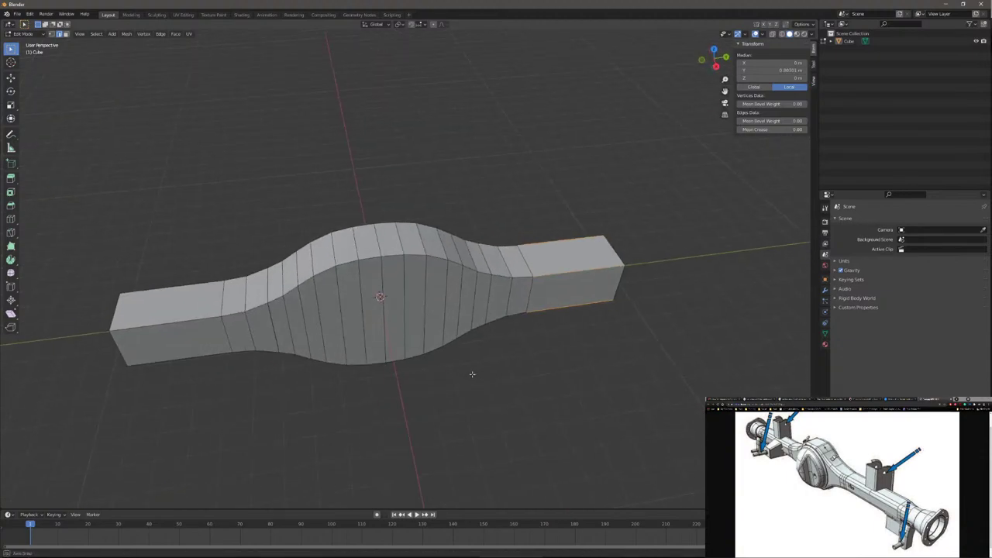
{"action": "left_click", "coordinate": [565, 267], "text": "alt"}
{"action": "right_click", "coordinate": [561, 271]}
{"action": "left_click", "coordinate": [562, 273]}
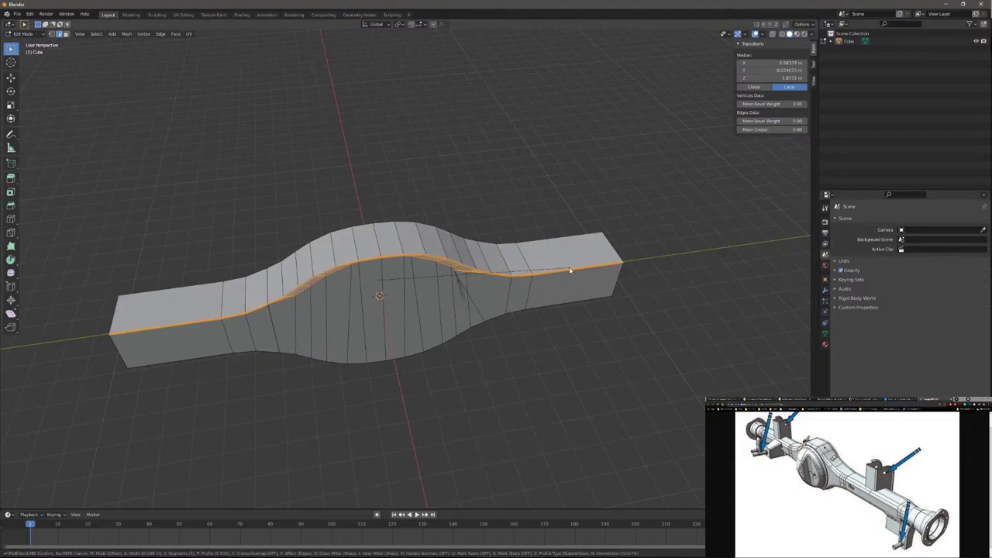
{"action": "scroll", "coordinate": [583, 261], "scroll_direction": "up", "scroll_amount": 7}
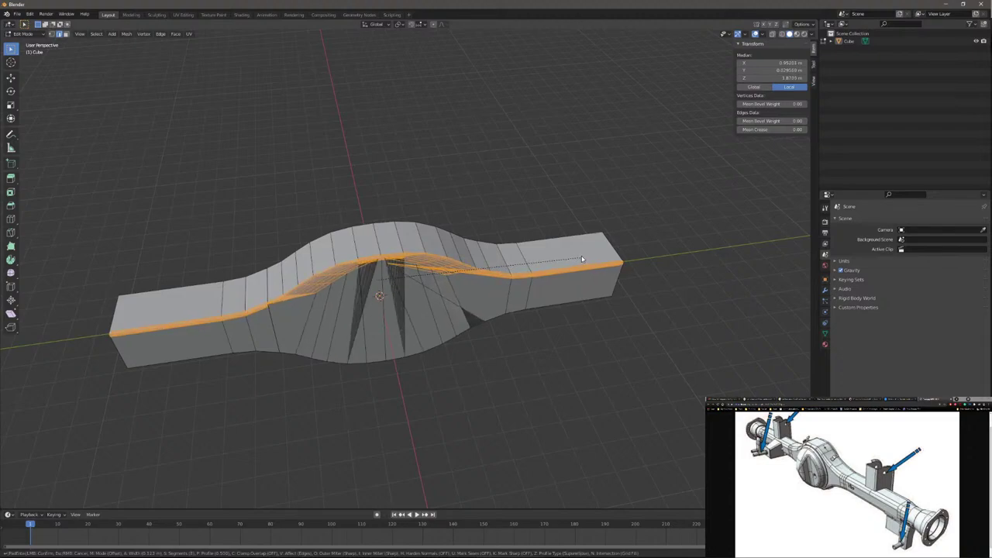
{"action": "right_click", "coordinate": [629, 245]}
{"action": "key", "text": "alt+a"}
{"action": "middle_click_drag", "start_coordinate": [604, 339], "coordinate": [560, 342]}
{"action": "left_click", "coordinate": [557, 373]}
{"action": "right_click", "coordinate": [556, 373]}
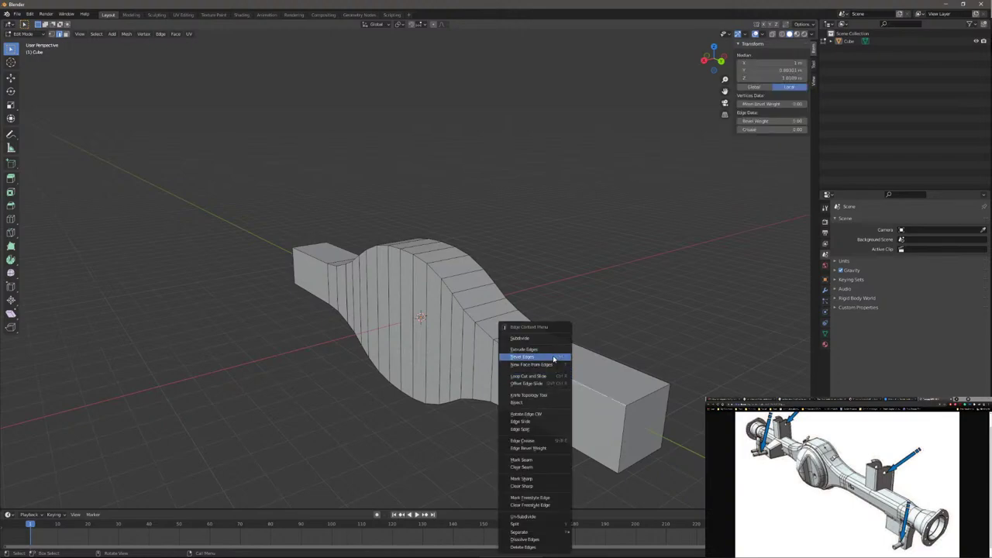
{"action": "left_click", "coordinate": [560, 365]}
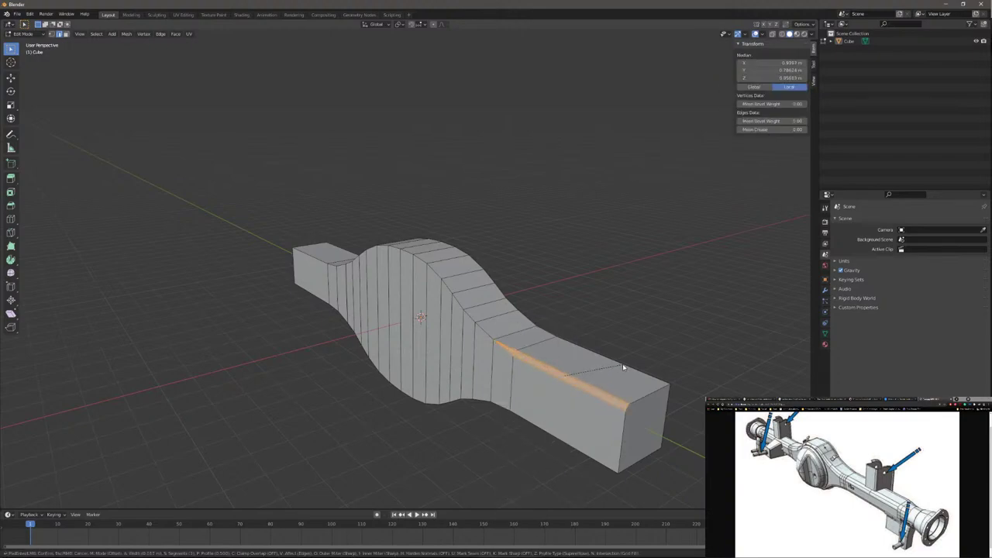
{"action": "scroll", "coordinate": [682, 354], "scroll_direction": "up", "scroll_amount": 4}
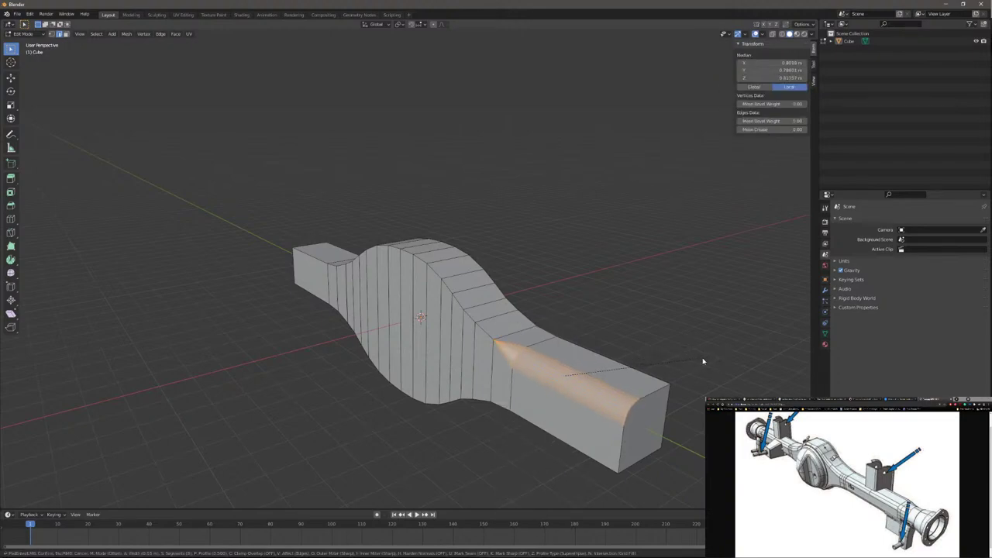
{"action": "left_click", "coordinate": [686, 361]}
{"action": "mouse_move", "coordinate": [685, 361]}
{"action": "middle_mouse_down"}
{"action": "mouse_move", "coordinate": [667, 331]}
{"action": "mouse_move", "coordinate": [645, 355]}
{"action": "mouse_move", "coordinate": [701, 351]}
{"action": "middle_mouse_up"}
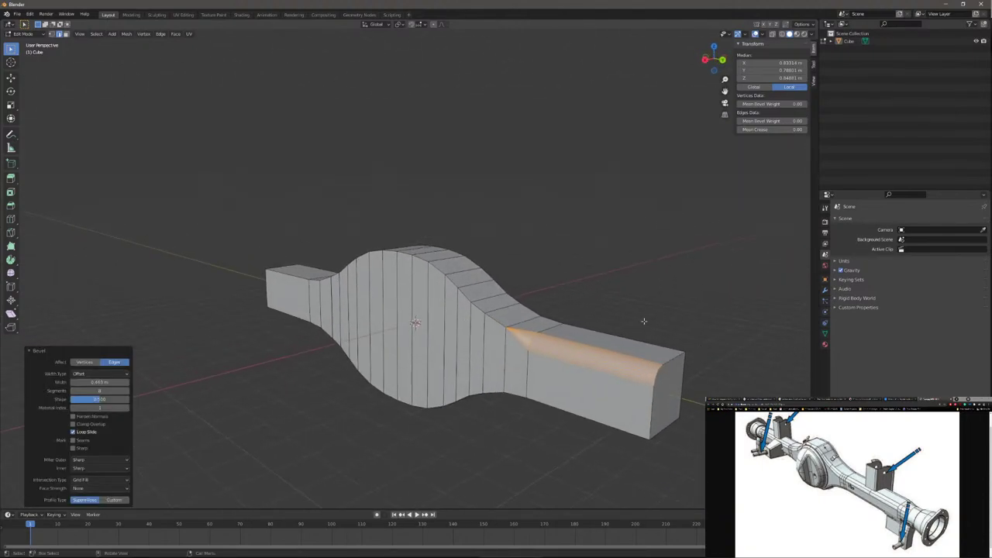
{"action": "mouse_move", "coordinate": [607, 331]}
{"action": "middle_mouse_down"}
{"action": "mouse_move", "coordinate": [572, 344]}
{"action": "mouse_move", "coordinate": [585, 339]}
{"action": "mouse_move", "coordinate": [576, 350]}
{"action": "mouse_move", "coordinate": [603, 360]}
{"action": "mouse_move", "coordinate": [624, 351]}
{"action": "middle_mouse_up"}
Step: Bevel the right arm's four long edges with 0.322 m width and 10 segments
{"action": "key", "text": "alt+a"}
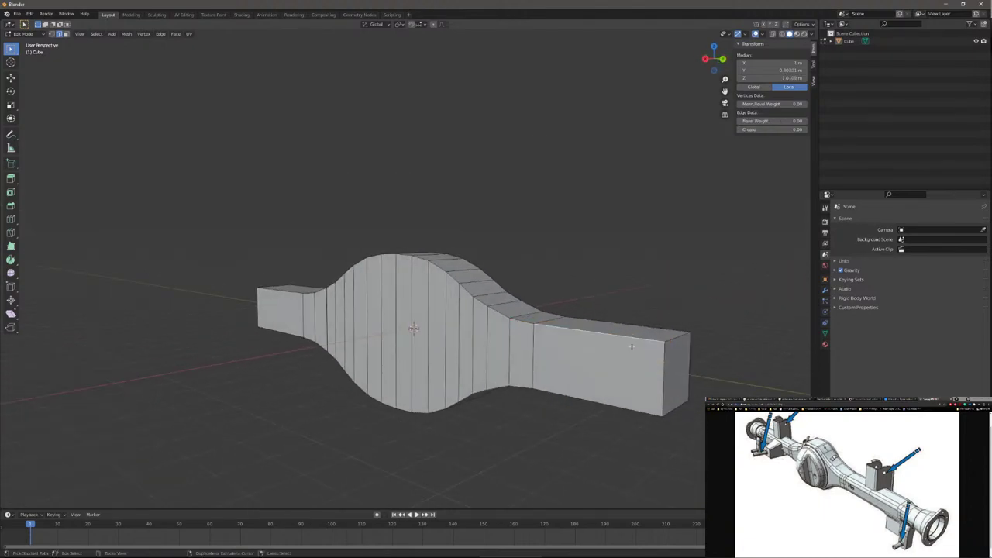
{"action": "middle_click_drag", "start_coordinate": [586, 395], "coordinate": [538, 393]}
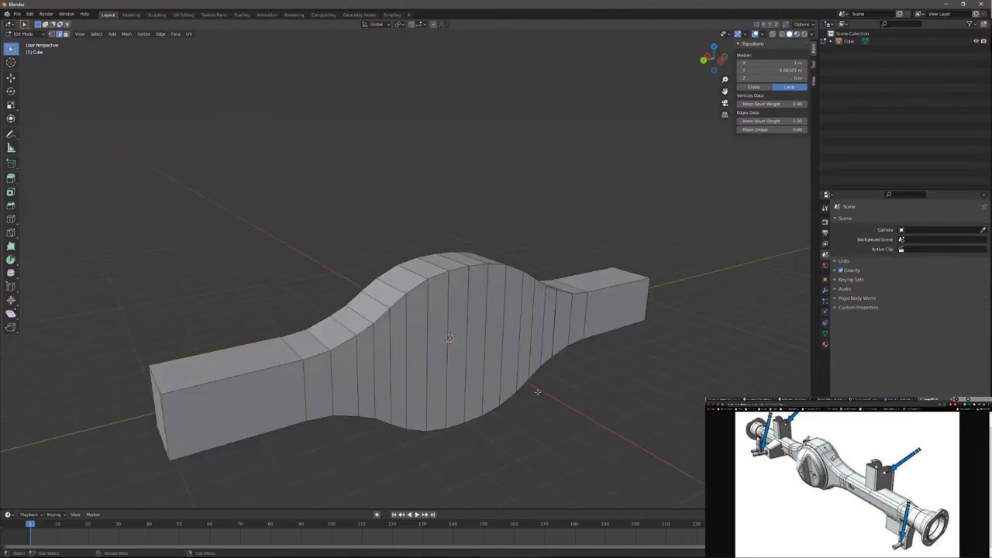
{"action": "right_click", "coordinate": [237, 380]}
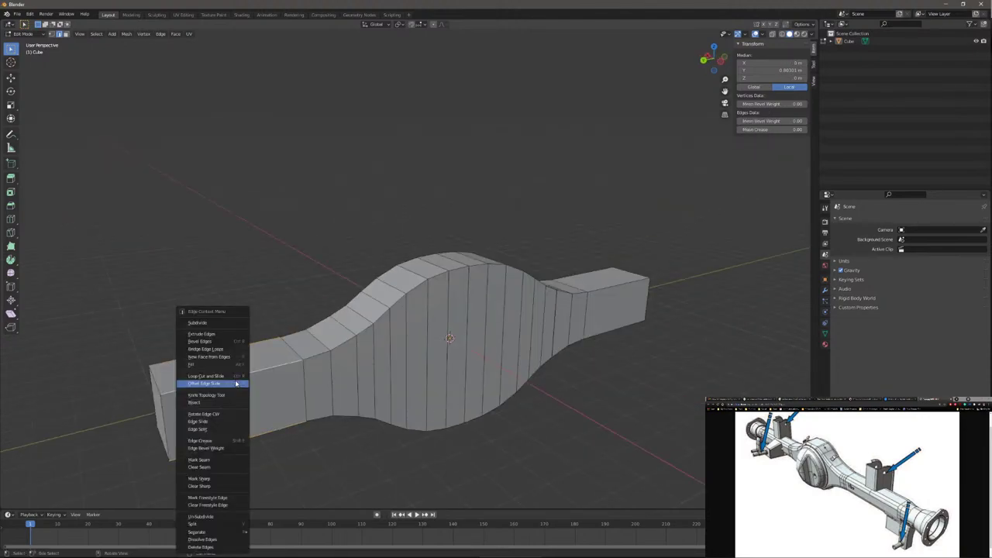
{"action": "left_click", "coordinate": [228, 346]}
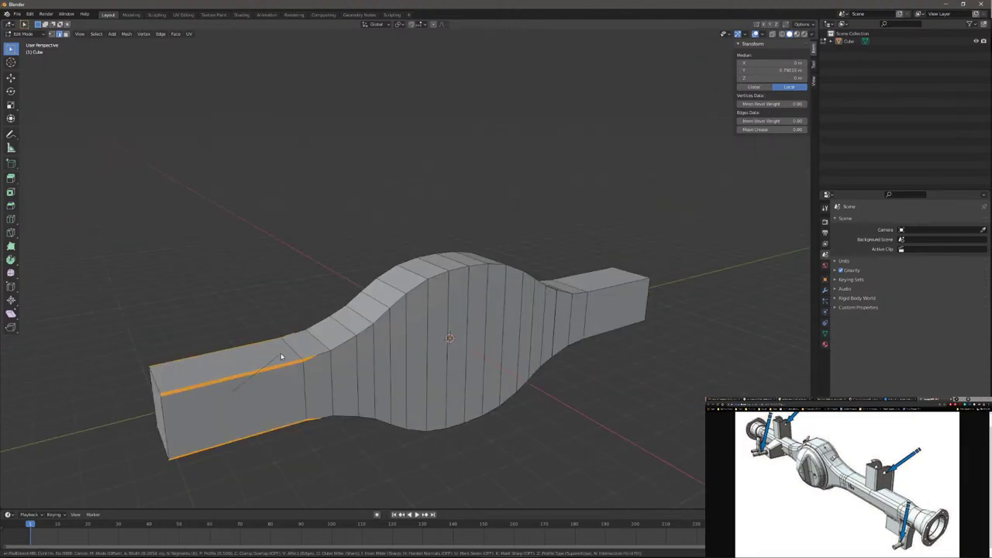
{"action": "left_click", "coordinate": [333, 349]}
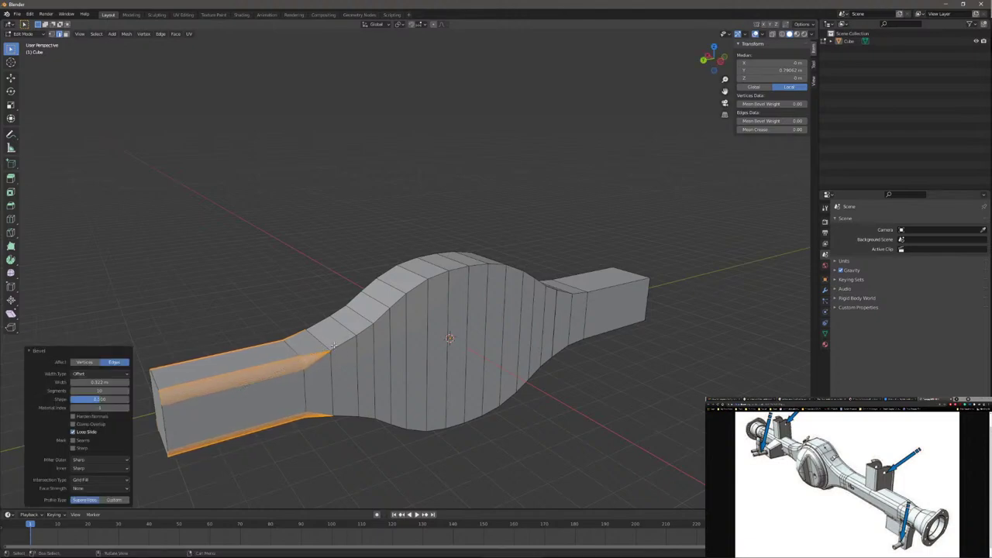
{"action": "middle_click_drag", "start_coordinate": [333, 349], "coordinate": [534, 329]}
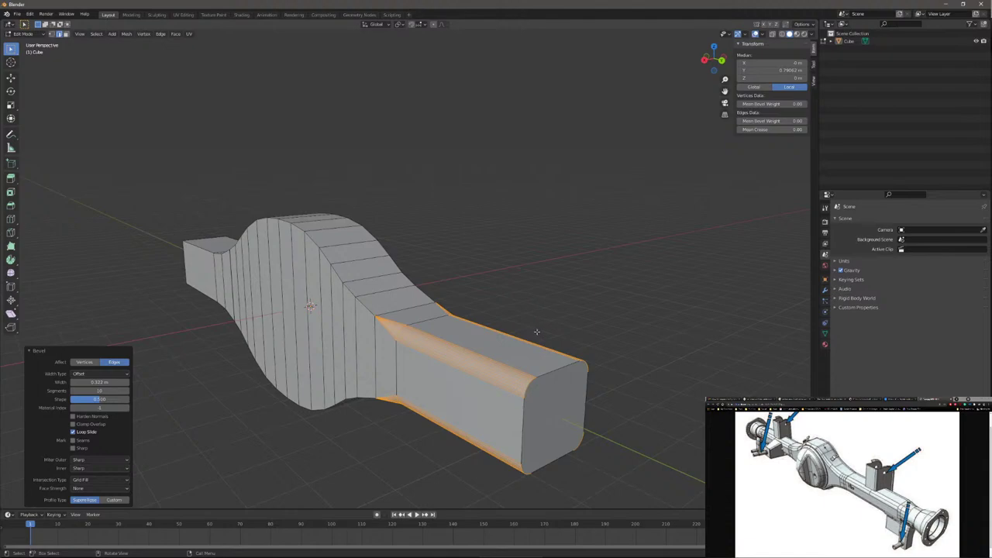
{"action": "middle_click_drag", "start_coordinate": [521, 315], "coordinate": [537, 296]}
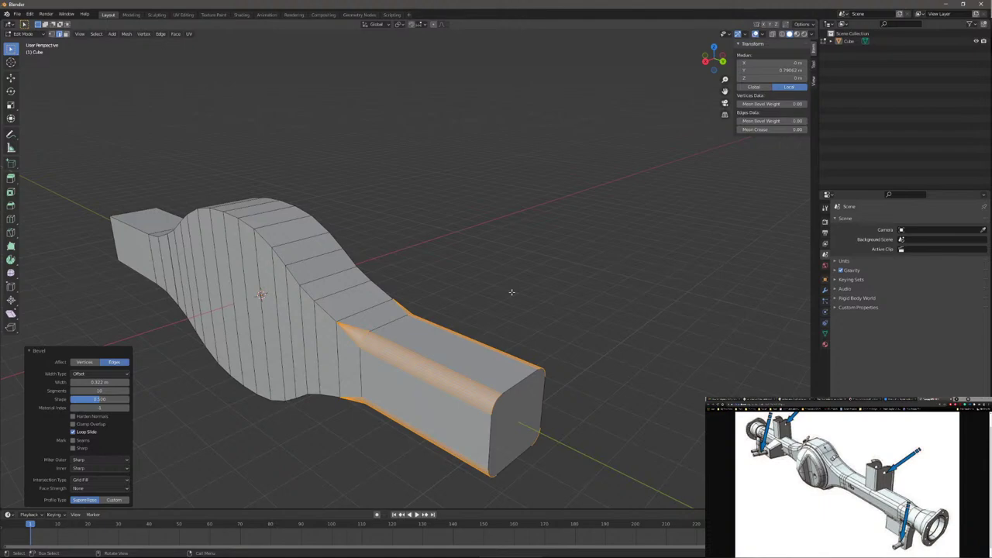
{"action": "middle_click_drag", "start_coordinate": [511, 293], "coordinate": [480, 246]}
{"action": "left_click", "coordinate": [415, 279]}
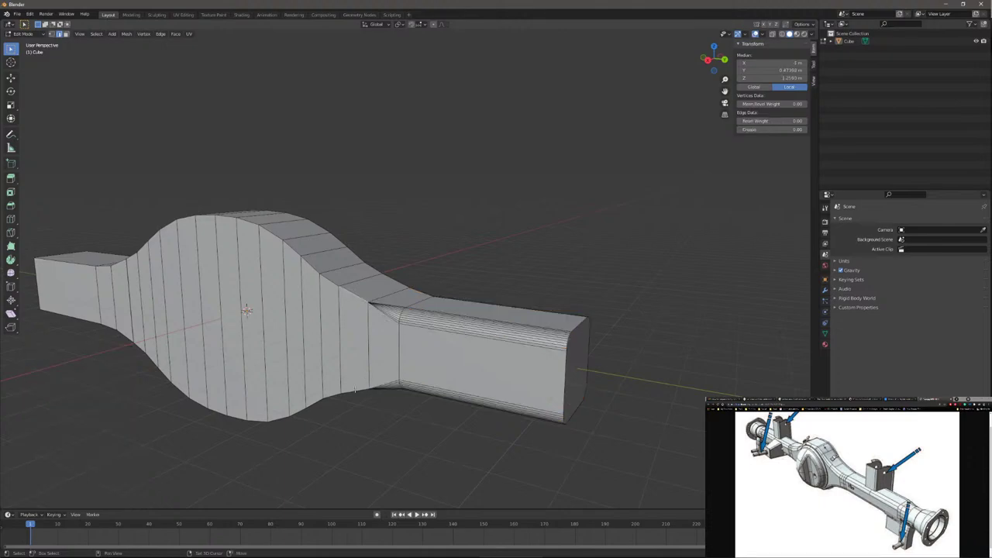
{"action": "middle_click_drag", "start_coordinate": [444, 323], "coordinate": [477, 327]}
{"action": "left_click", "coordinate": [418, 303]}
{"action": "middle_click_drag", "start_coordinate": [418, 302], "coordinate": [363, 300]}
{"action": "right_click", "coordinate": [380, 310]}
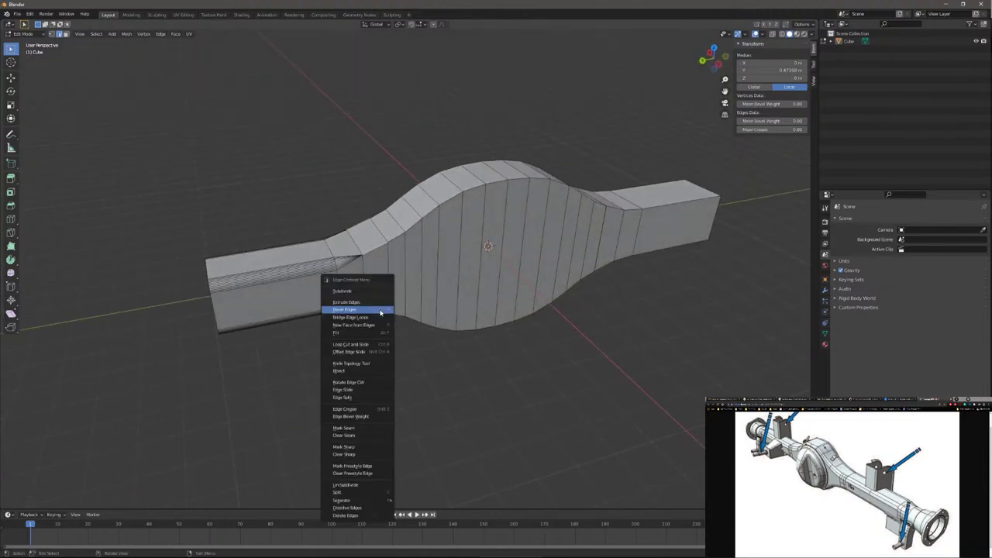
{"action": "left_click", "coordinate": [376, 311]}
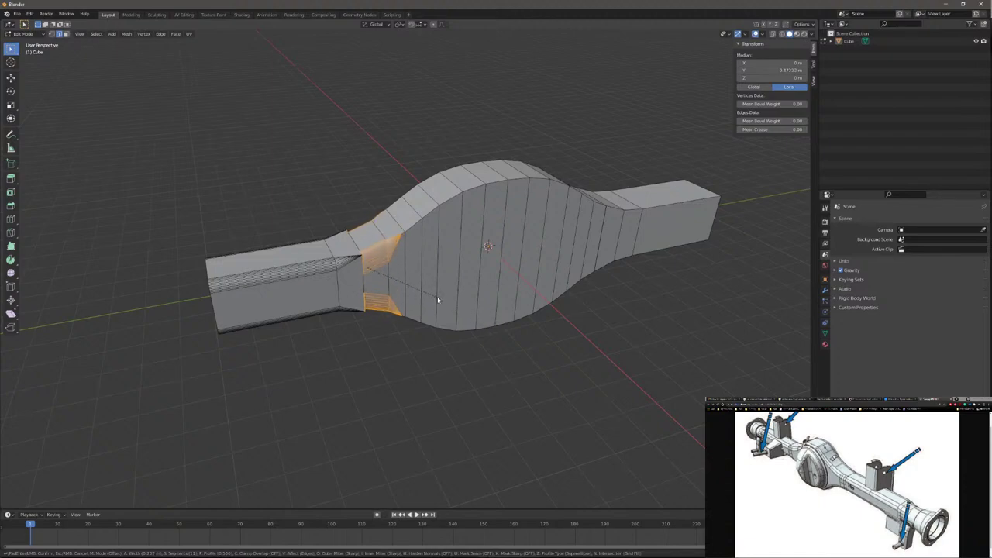
{"action": "left_click", "coordinate": [424, 291]}
{"action": "middle_click_drag", "start_coordinate": [423, 291], "coordinate": [321, 303]}
{"action": "scroll", "coordinate": [436, 277], "scroll_direction": "up", "scroll_amount": 2}
{"action": "scroll", "coordinate": [436, 276], "scroll_direction": "up", "scroll_amount": 5}
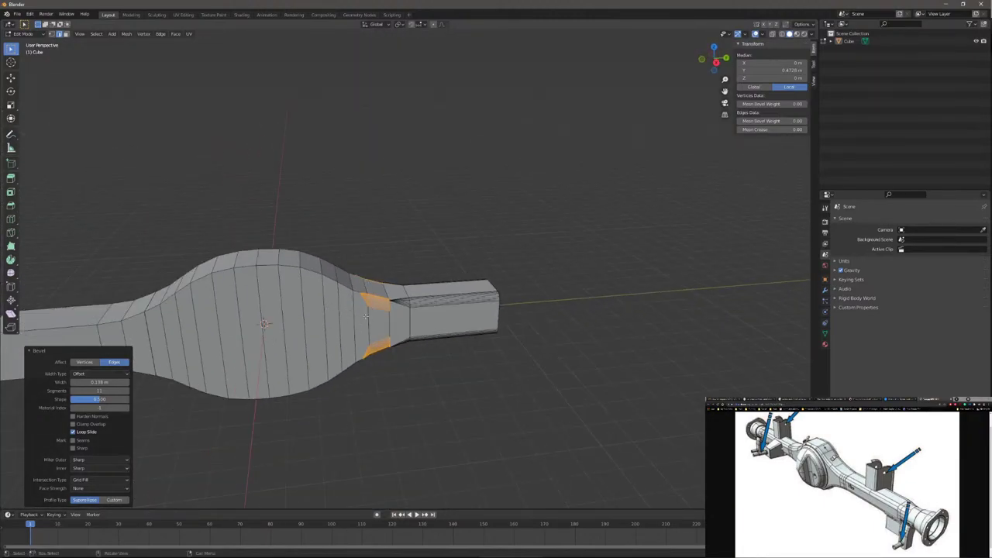
{"action": "scroll", "coordinate": [366, 316], "scroll_direction": "up", "scroll_amount": 5}
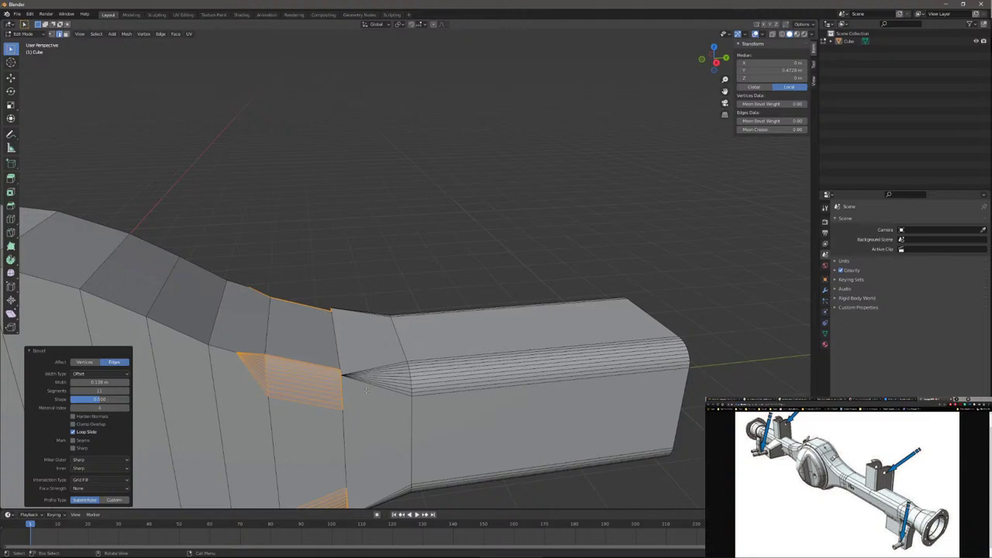
{"action": "scroll", "coordinate": [366, 390], "scroll_direction": "down", "scroll_amount": 4}
{"action": "middle_click_drag", "start_coordinate": [366, 390], "coordinate": [396, 350]}
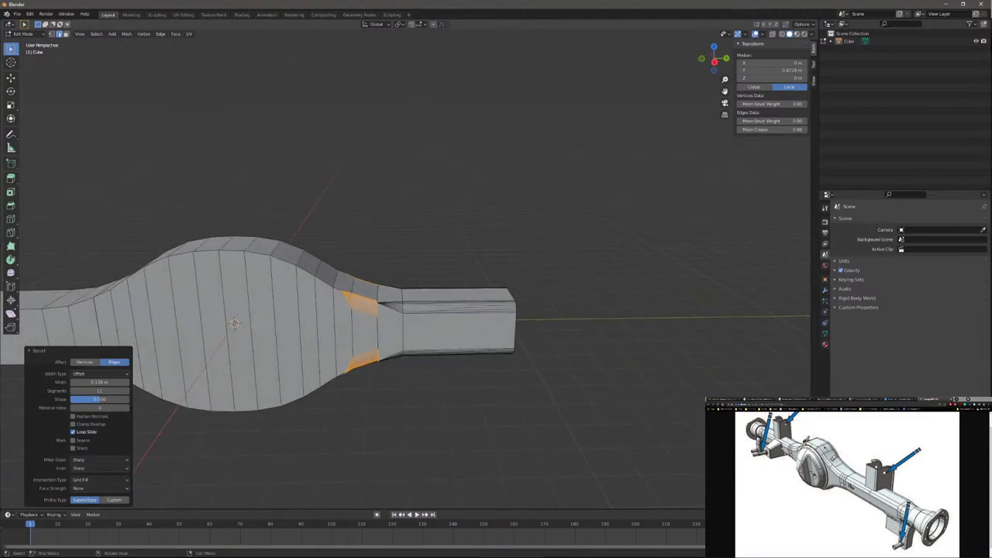
{"action": "key", "text": "ctrl+x"}
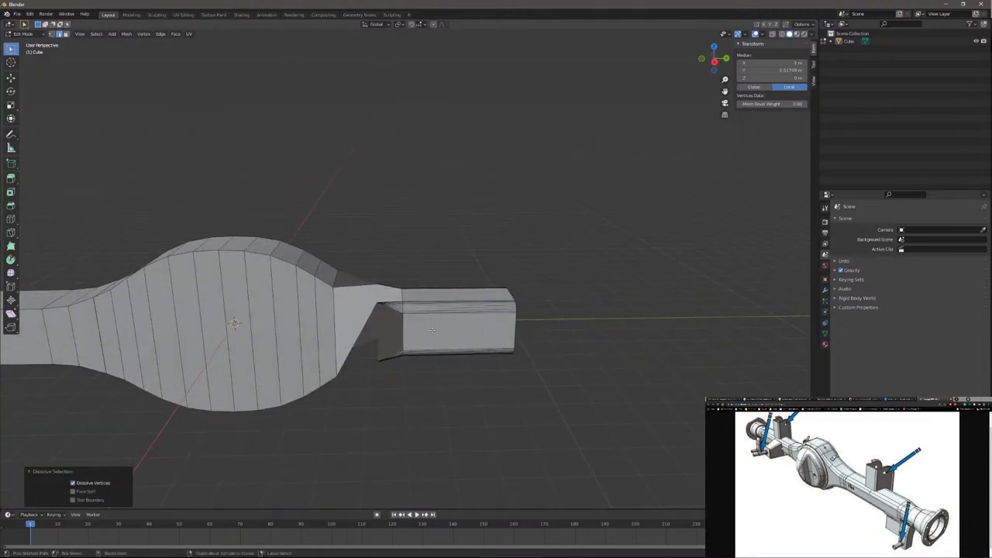
{"action": "key", "text": "ctrl+z"}
{"action": "middle_click_drag", "start_coordinate": [481, 394], "coordinate": [373, 393]}
{"action": "key", "text": "ctrl+z"}
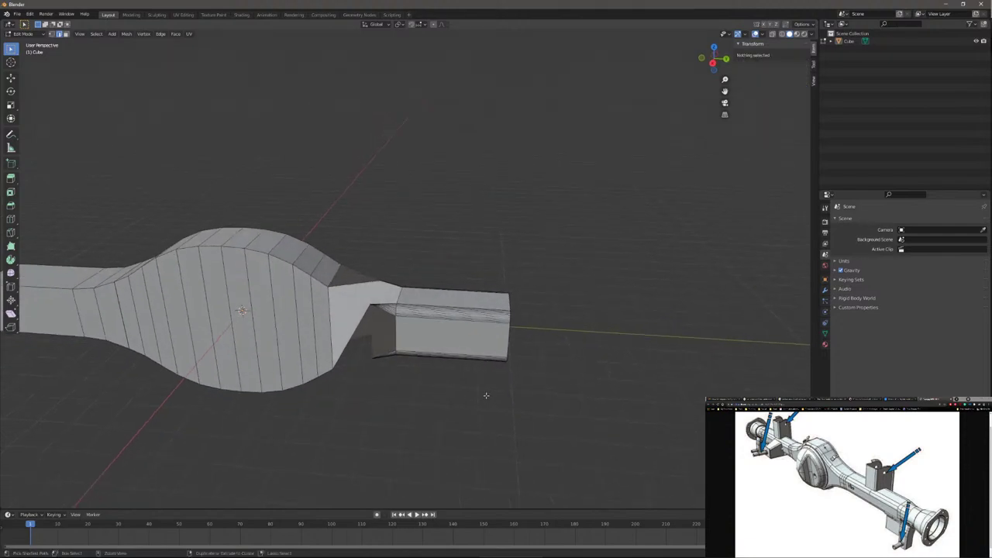
{"action": "left_click", "coordinate": [473, 393]}
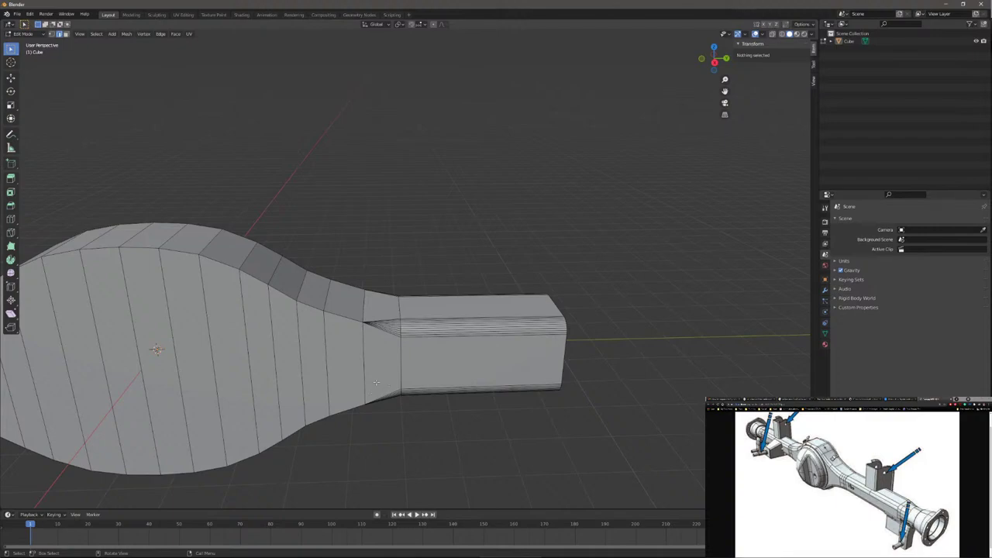
{"action": "middle_click_drag", "start_coordinate": [380, 379], "coordinate": [365, 362]}
{"action": "key", "text": "Home"}
{"action": "middle_click_drag", "start_coordinate": [465, 395], "coordinate": [489, 401]}
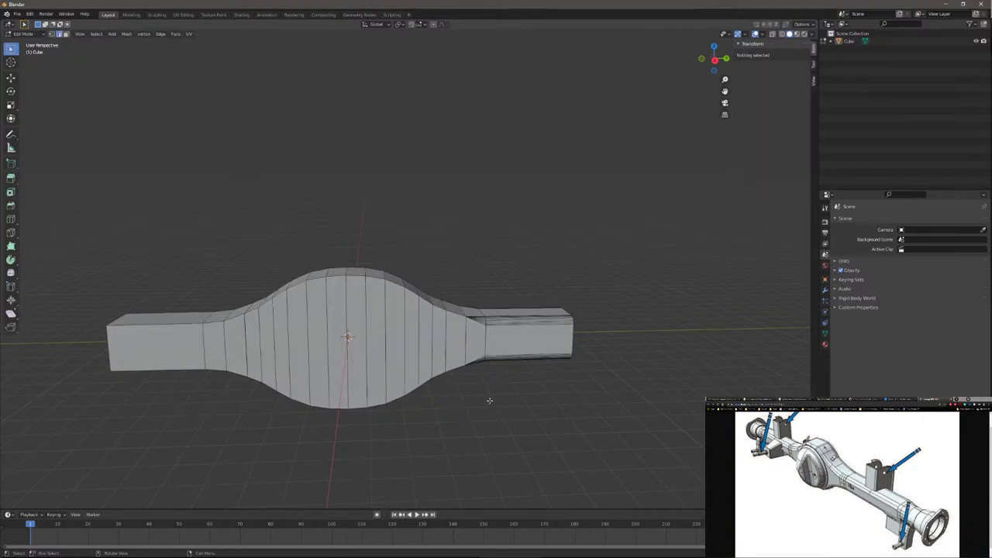
{"action": "key", "text": "1"}
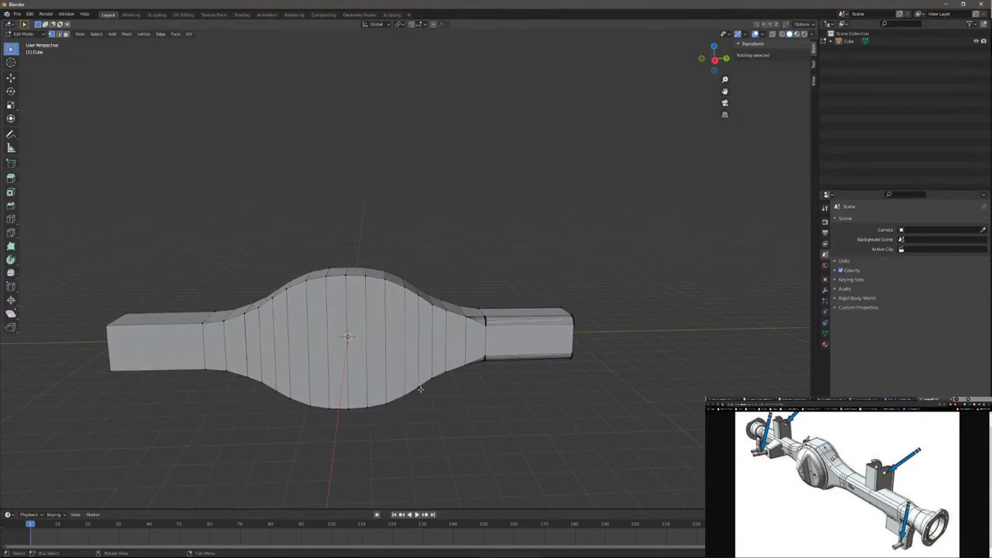
{"action": "key", "text": "KP_3"}
{"action": "left_click_drag", "start_coordinate": [117, 204], "coordinate": [475, 449]}
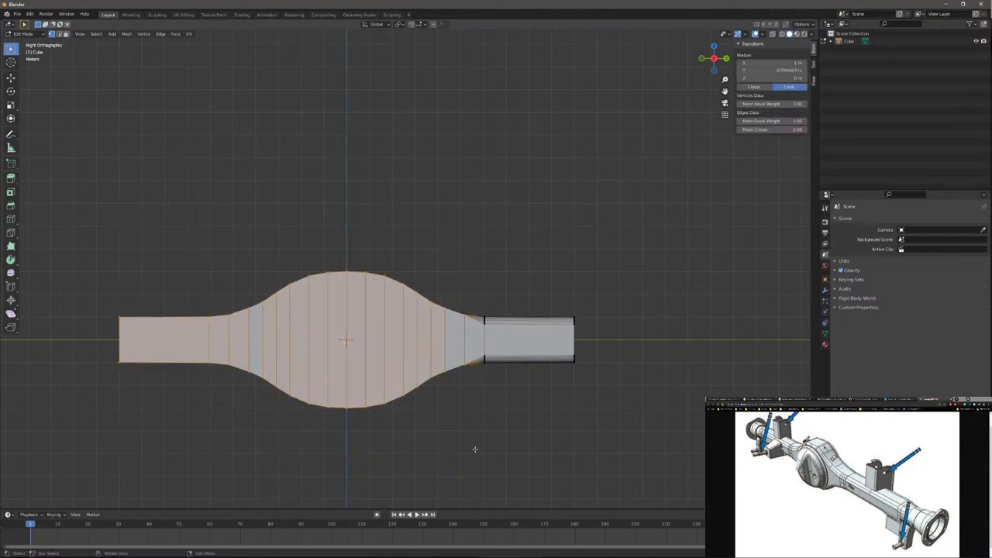
Step: Box-select the centre bulge and left arm vertices in X-ray and delete them
{"action": "key", "text": "x"}
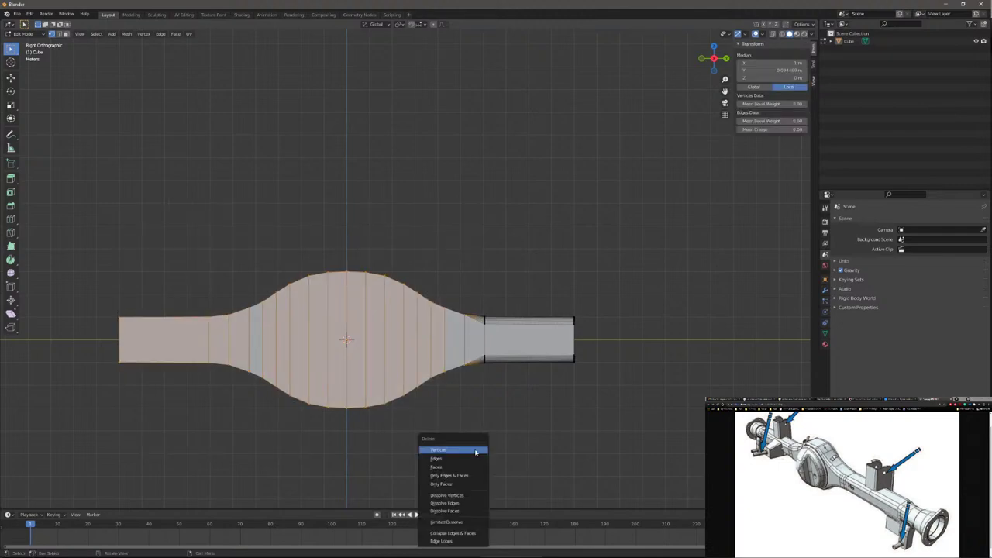
{"action": "left_click", "coordinate": [476, 452]}
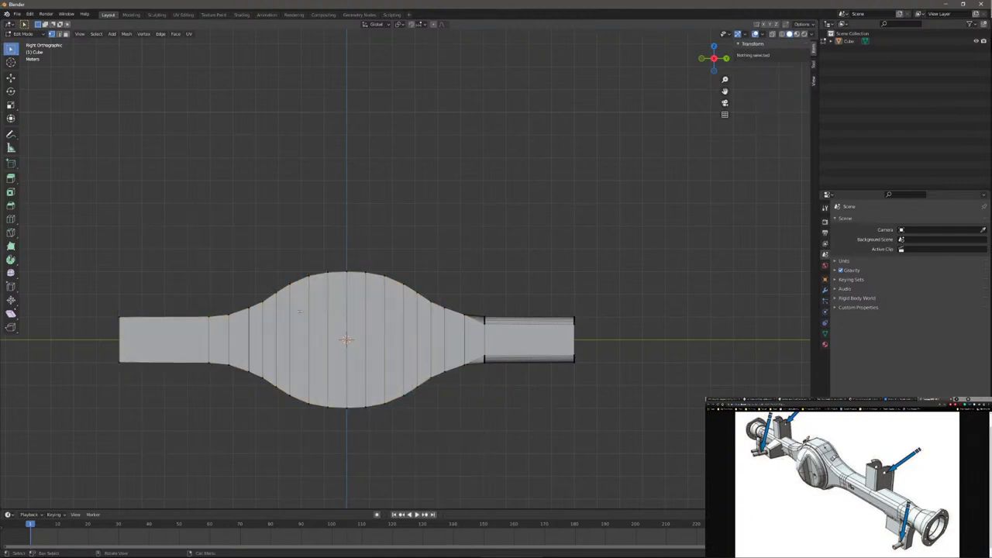
{"action": "key", "text": "alt+z"}
{"action": "left_click_drag", "start_coordinate": [80, 242], "coordinate": [471, 427]}
{"action": "key", "text": "alt+z"}
{"action": "key", "text": "x"}
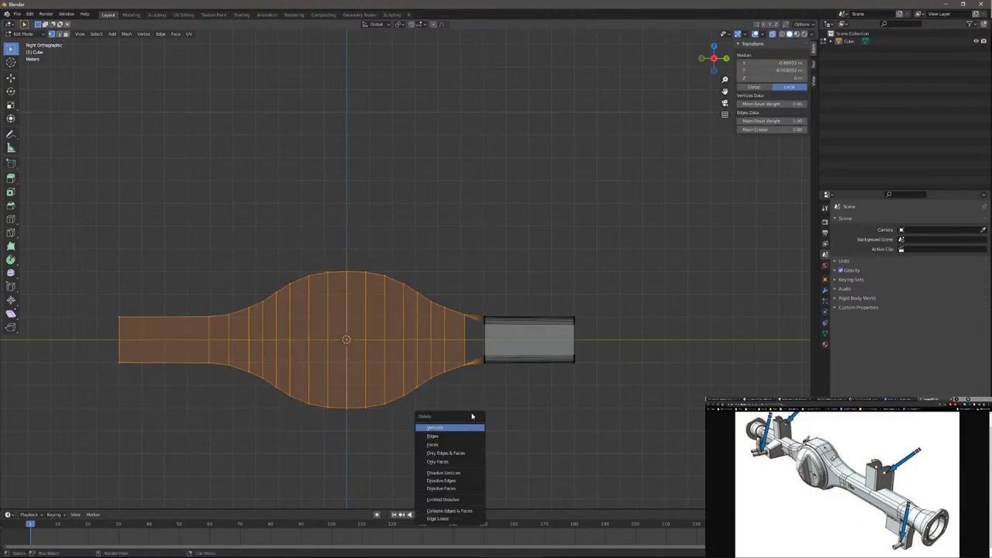
{"action": "left_click", "coordinate": [456, 427]}
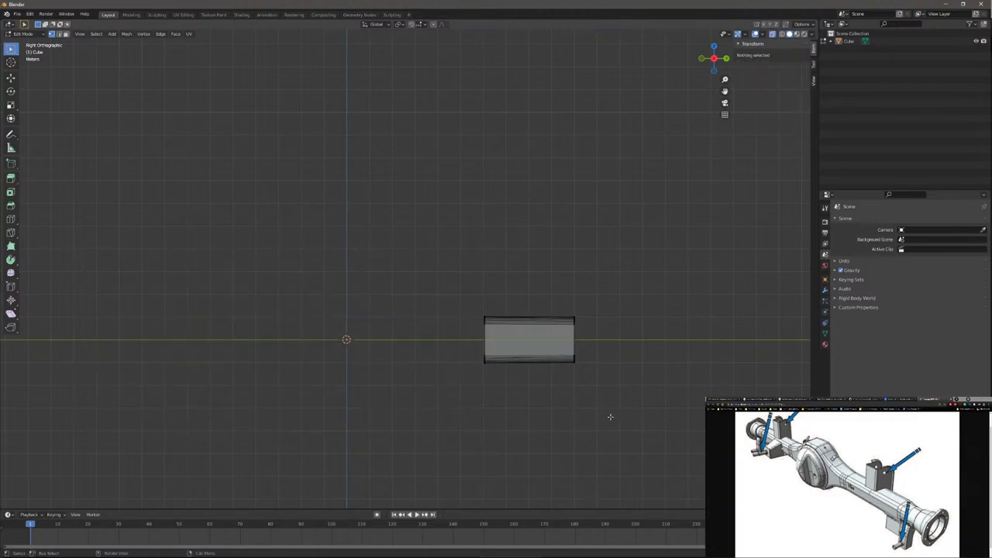
Step: Toggle out of Edit Mode with X-ray off to view the remaining box
{"action": "middle_click_drag", "start_coordinate": [610, 417], "coordinate": [618, 411]}
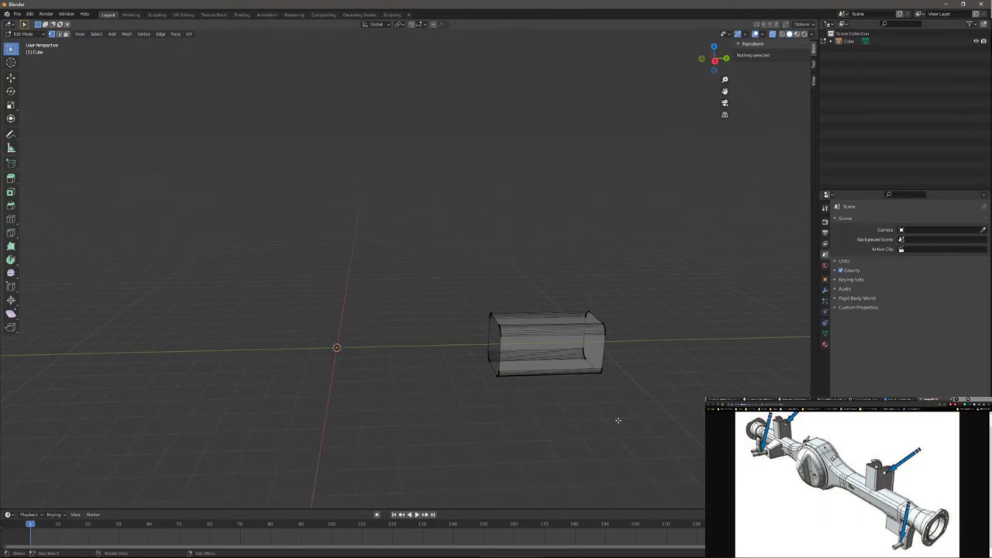
{"action": "key", "text": "Tab"}
{"action": "key", "text": "Tab"}
{"action": "key", "text": "alt+z"}
{"action": "middle_click_drag", "start_coordinate": [628, 421], "coordinate": [612, 427]}
{"action": "key", "text": "Tab"}
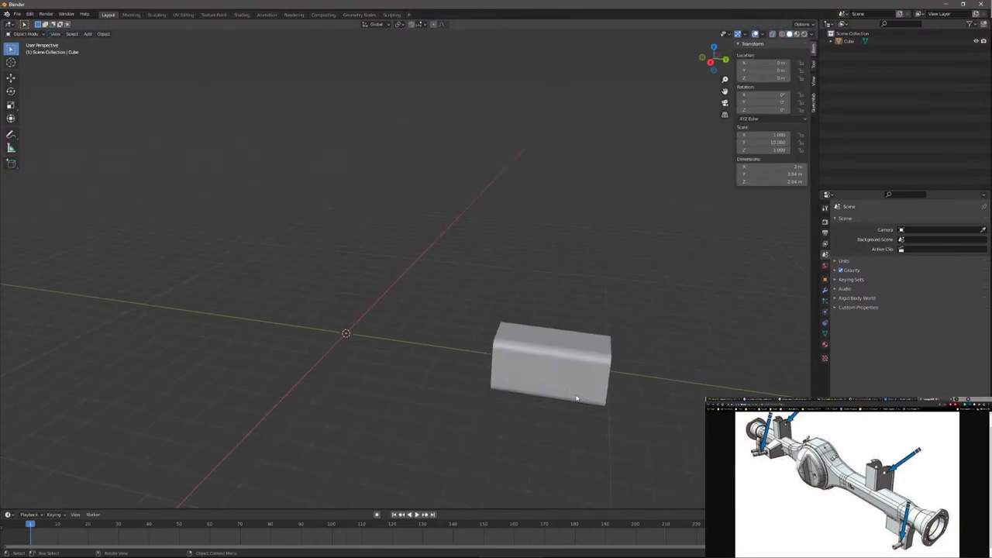
Step: Set the box's origin to its centre of mass (volume) and place it at the world origin
{"action": "left_click", "coordinate": [562, 385]}
{"action": "right_click", "coordinate": [562, 385]}
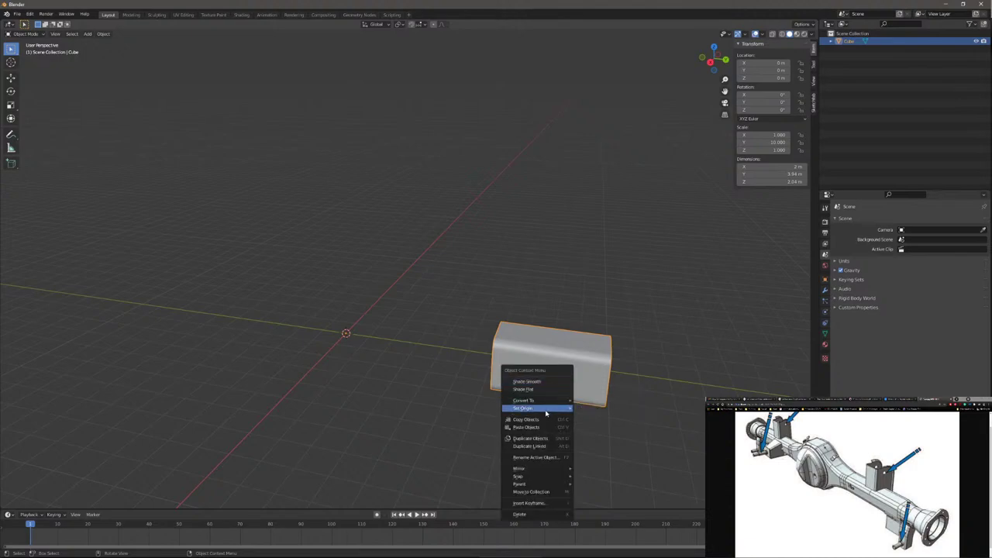
{"action": "mouse_move", "coordinate": [550, 409]}
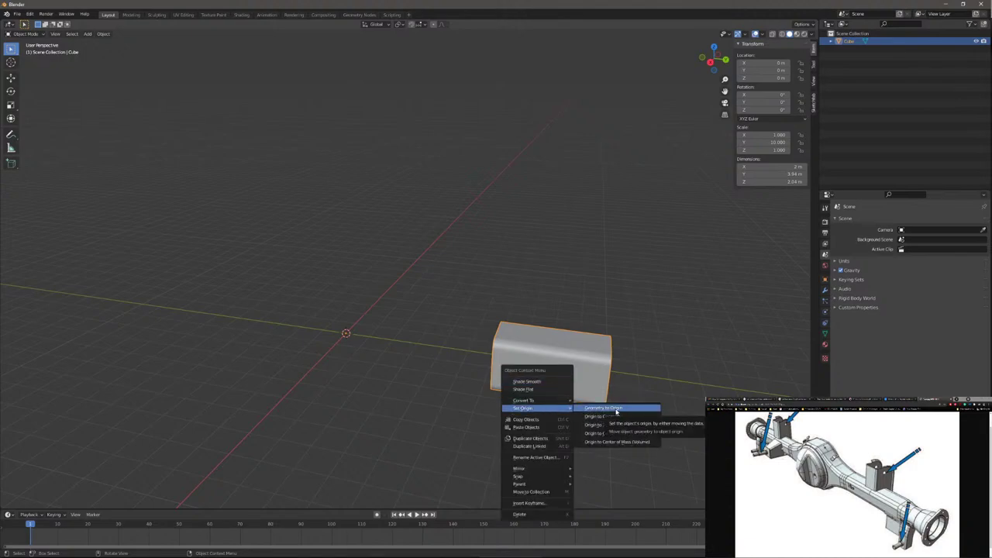
{"action": "left_click", "coordinate": [617, 442]}
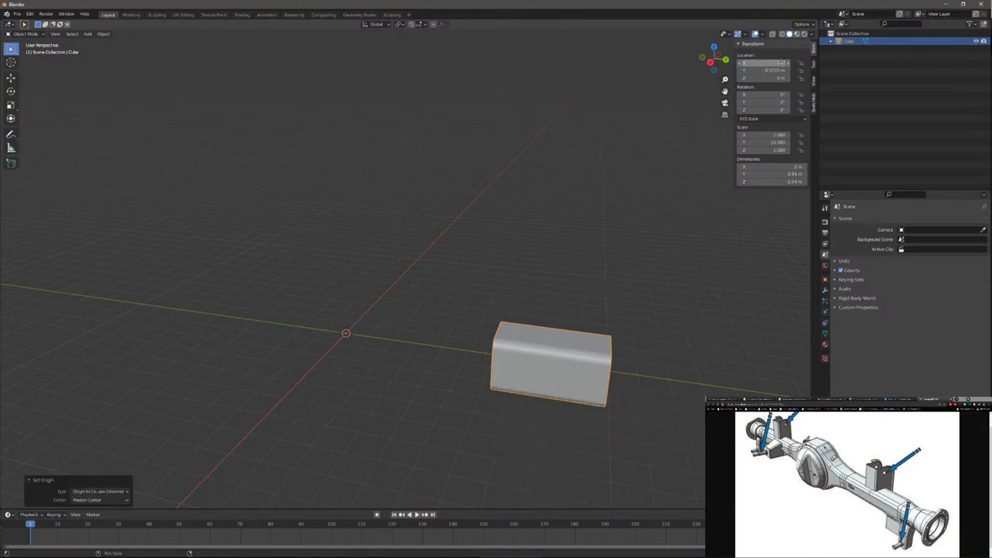
{"action": "key", "text": "Return"}
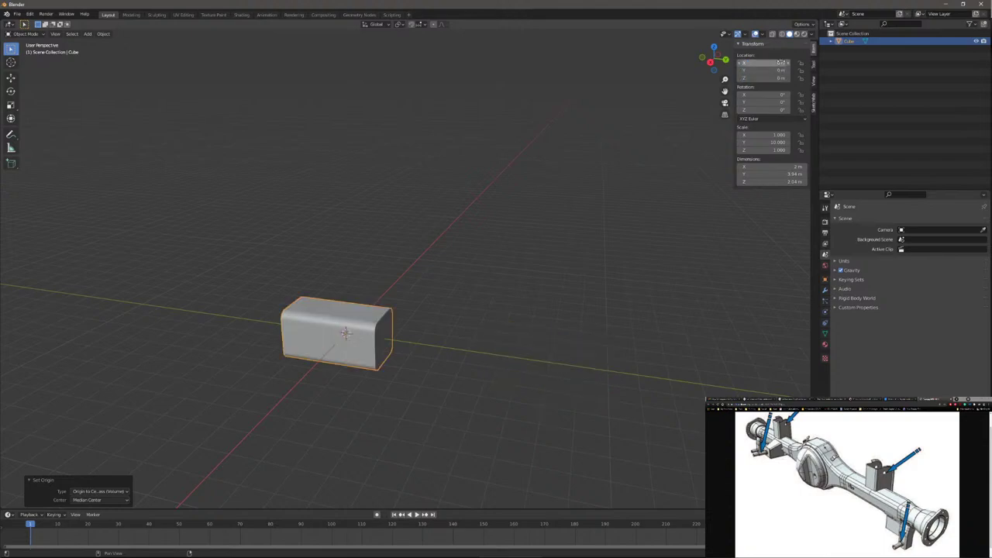
Step: Stretch the box to 20 m along Y in the Dimensions panel
{"action": "middle_click_drag", "start_coordinate": [633, 144], "coordinate": [481, 353]}
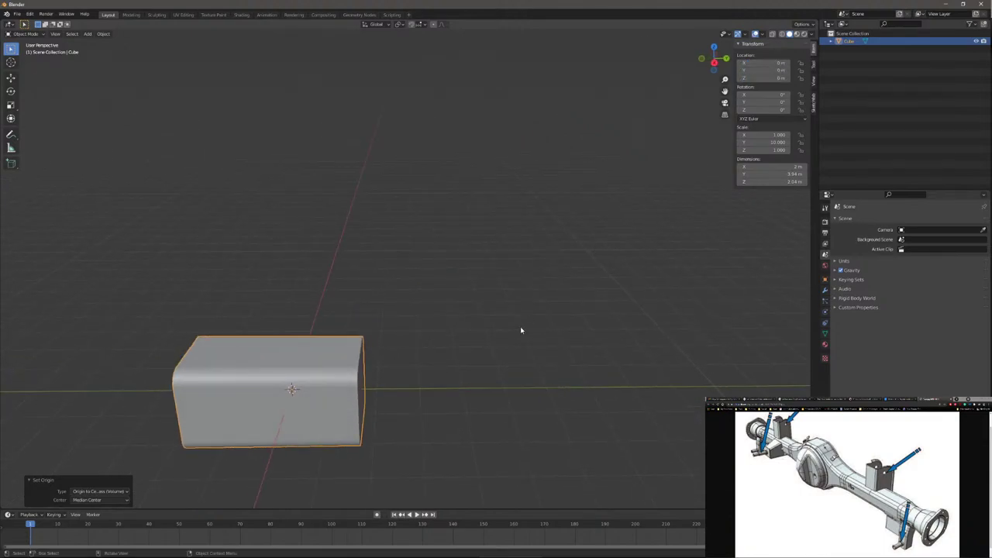
{"action": "left_click", "coordinate": [795, 173]}
{"action": "type", "text": "20"}
{"action": "key", "text": "Return"}
{"action": "scroll", "coordinate": [618, 357], "scroll_direction": "down", "scroll_amount": 2}
Step: Delete the bar's end face in face-select mode to open that end
{"action": "middle_click_drag", "start_coordinate": [618, 357], "coordinate": [594, 341]}
{"action": "key", "text": "Tab"}
{"action": "key", "text": "3"}
{"action": "left_click", "coordinate": [579, 421]}
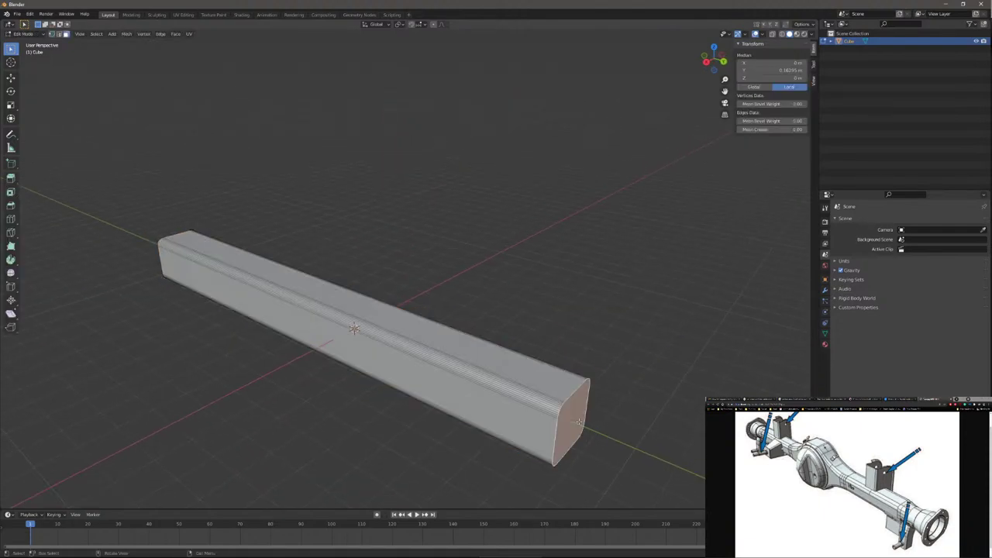
{"action": "key", "text": "x"}
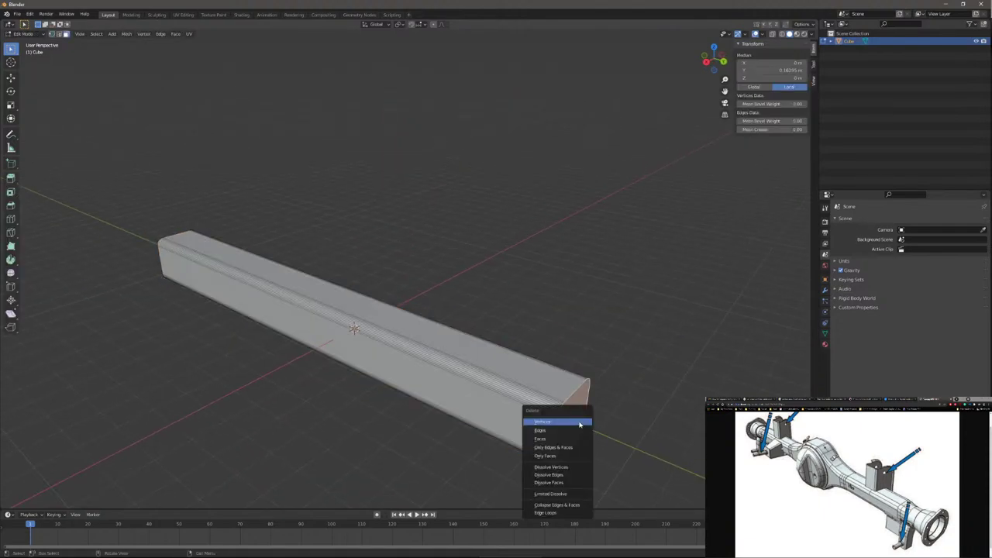
{"action": "left_click", "coordinate": [556, 441]}
{"action": "middle_click_drag", "start_coordinate": [556, 438], "coordinate": [311, 380]}
Step: Reset the bar's origin to its centre of mass (volume) and set Location Y to 0 m
{"action": "right_click", "coordinate": [400, 344]}
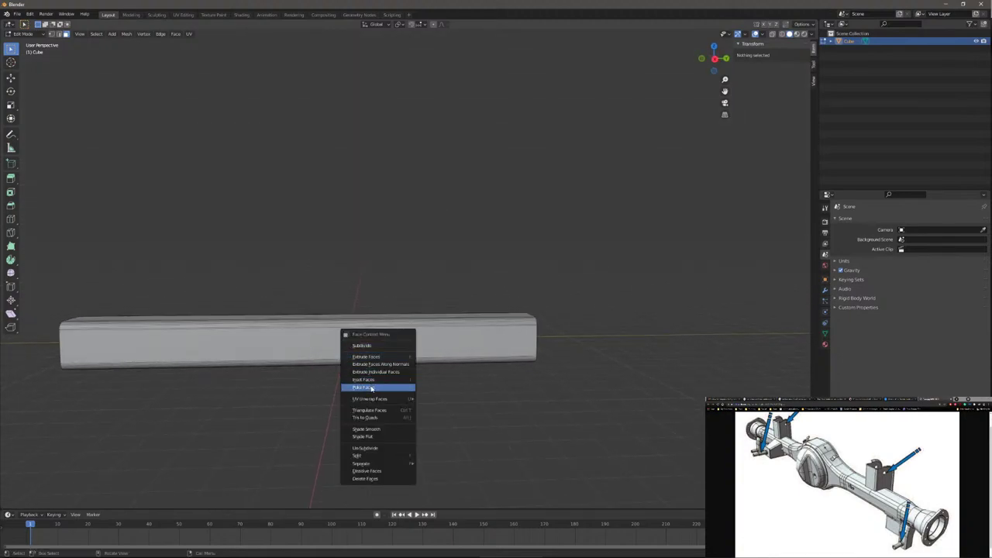
{"action": "key", "text": "Tab"}
{"action": "right_click", "coordinate": [377, 349]}
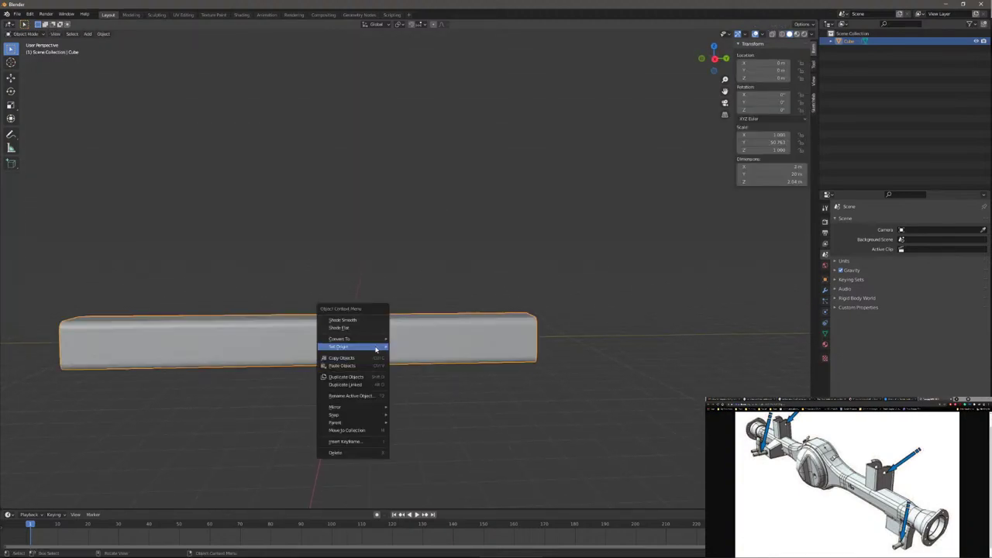
{"action": "mouse_move", "coordinate": [354, 348]}
{"action": "left_click", "coordinate": [443, 378]}
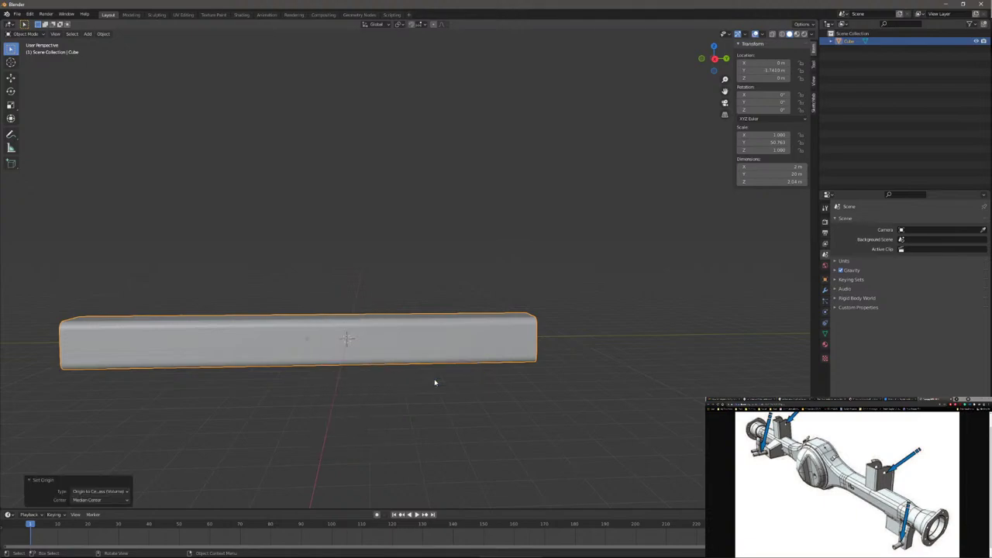
{"action": "left_click", "coordinate": [776, 62]}
{"action": "key", "text": "Tab"}
{"action": "type", "text": "0"}
{"action": "key", "text": "Return"}
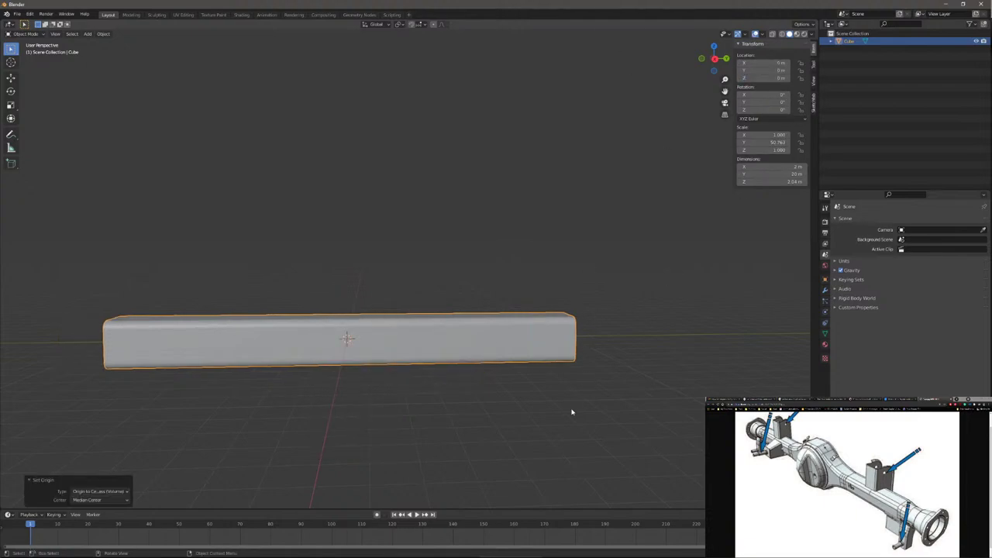
{"action": "left_click", "coordinate": [572, 412]}
{"action": "middle_click_drag", "start_coordinate": [572, 411], "coordinate": [535, 418]}
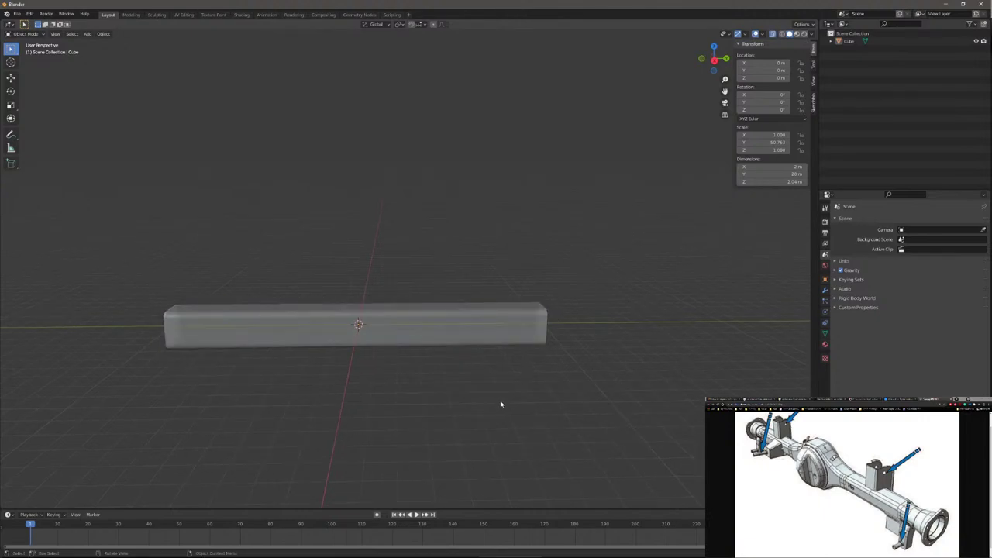
{"action": "key", "text": "Tab"}
Step: Cut 19 evenly spaced, centred edge loops along the 20 m bar
{"action": "key", "text": "2"}
{"action": "left_click_drag", "start_coordinate": [412, 245], "coordinate": [412, 377]}
{"action": "middle_click_drag", "start_coordinate": [427, 427], "coordinate": [396, 338]}
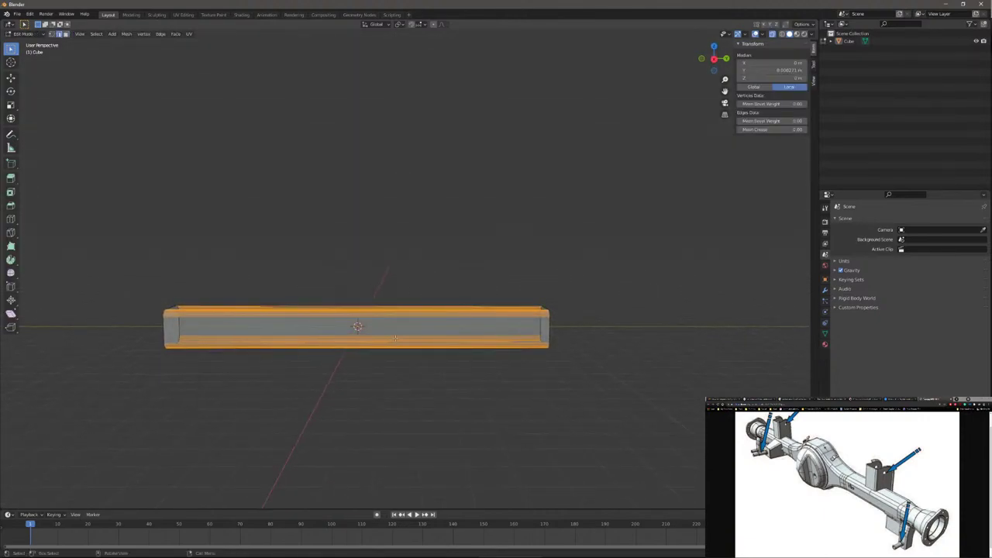
{"action": "right_click", "coordinate": [382, 331]}
{"action": "middle_click_drag", "start_coordinate": [452, 383], "coordinate": [450, 395]}
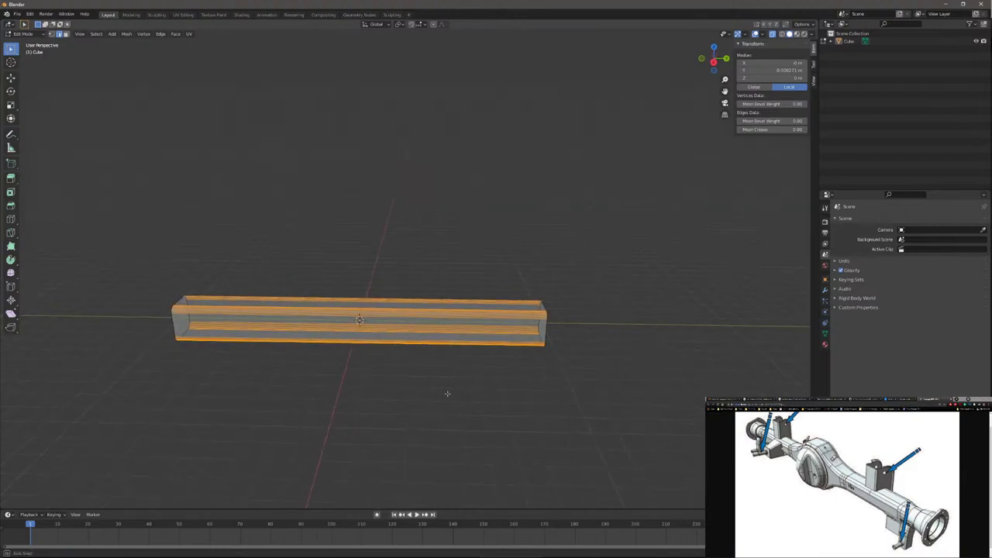
{"action": "key", "text": "ctrl+r"}
{"action": "scroll", "coordinate": [366, 358], "scroll_direction": "up", "scroll_amount": 12}
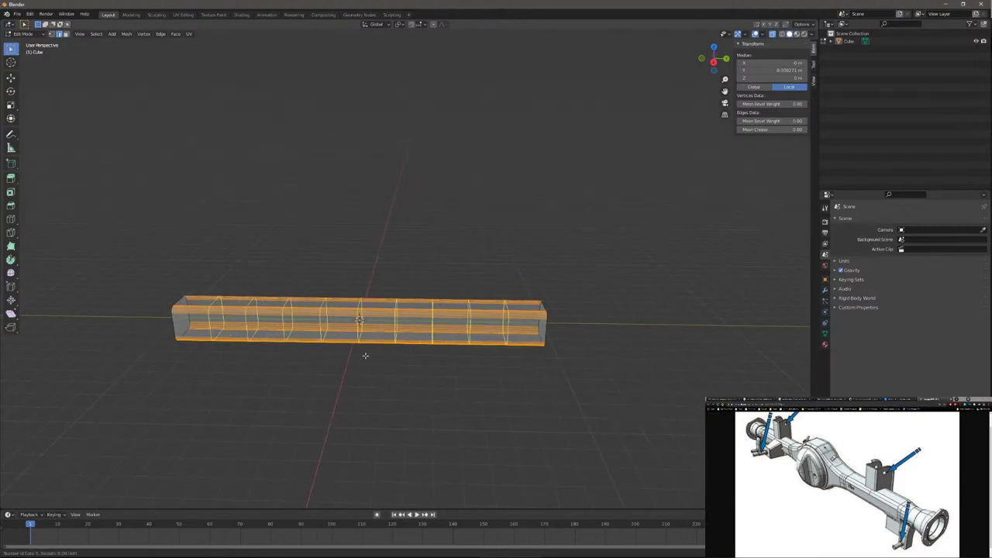
{"action": "scroll", "coordinate": [365, 355], "scroll_direction": "up", "scroll_amount": 1}
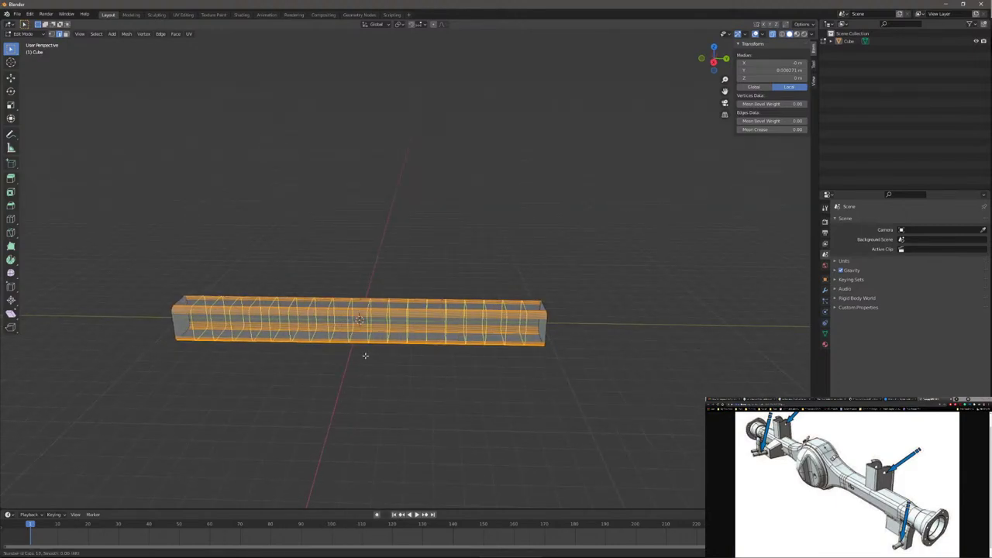
{"action": "scroll", "coordinate": [365, 355], "scroll_direction": "up", "scroll_amount": 1}
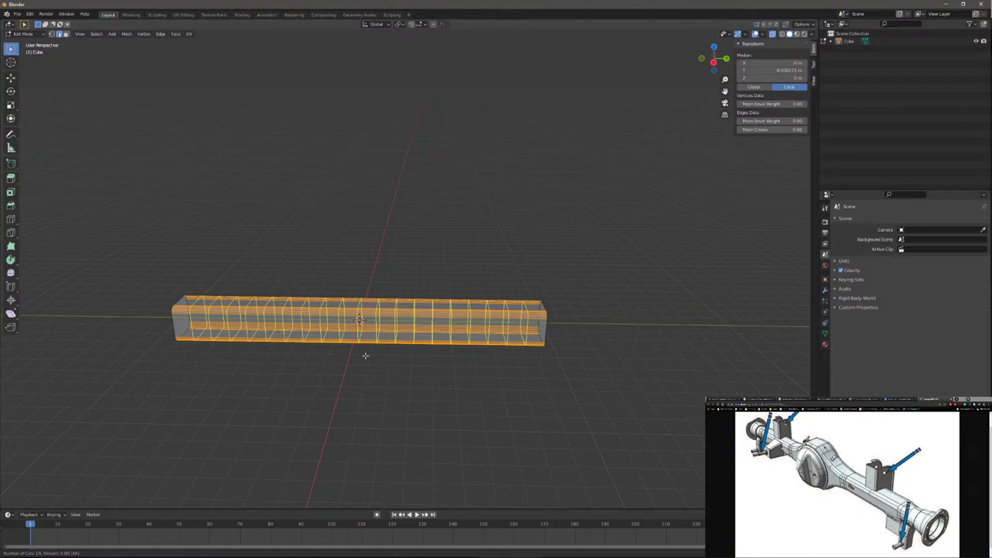
{"action": "left_click", "coordinate": [365, 355]}
{"action": "right_click", "coordinate": [359, 398]}
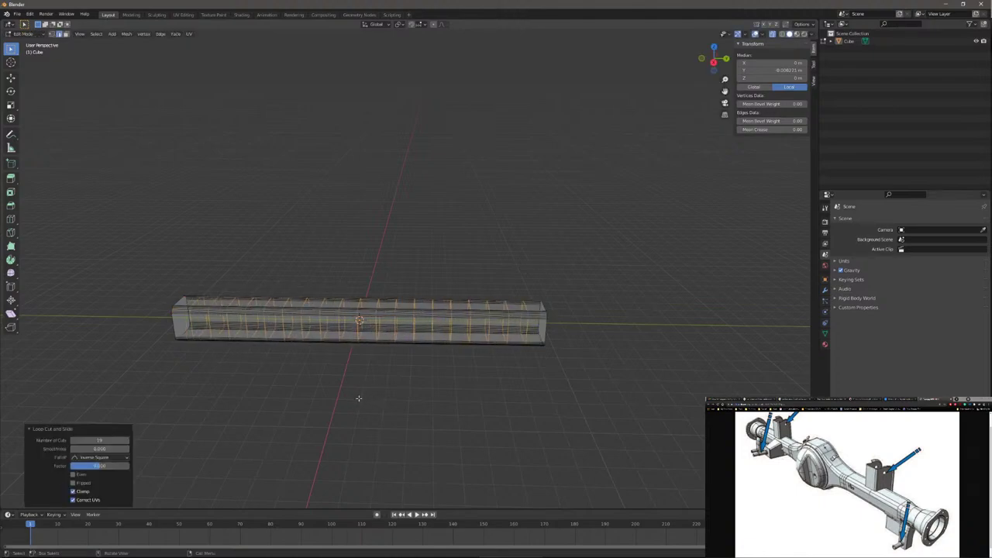
{"action": "middle_click_drag", "start_coordinate": [397, 370], "coordinate": [390, 332]}
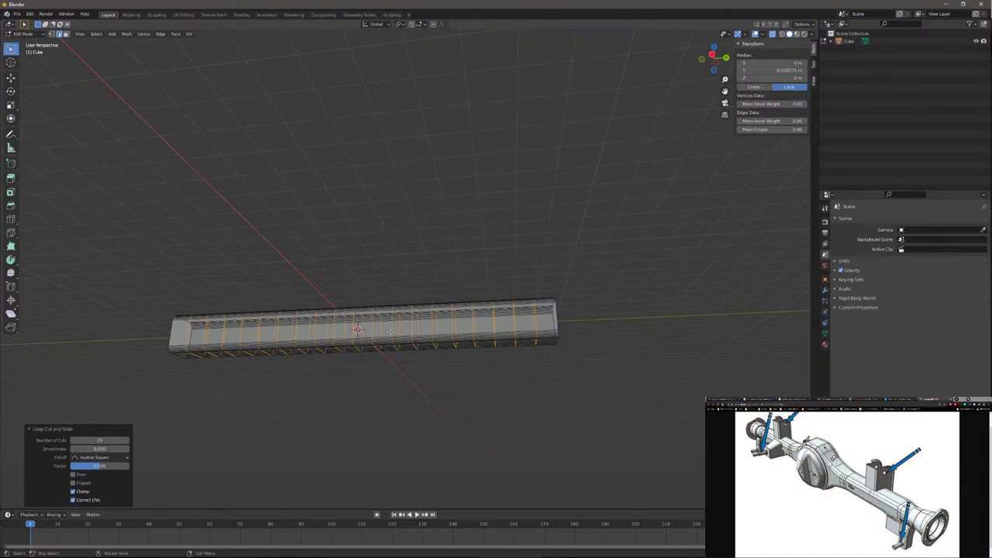
{"action": "left_click", "coordinate": [387, 336]}
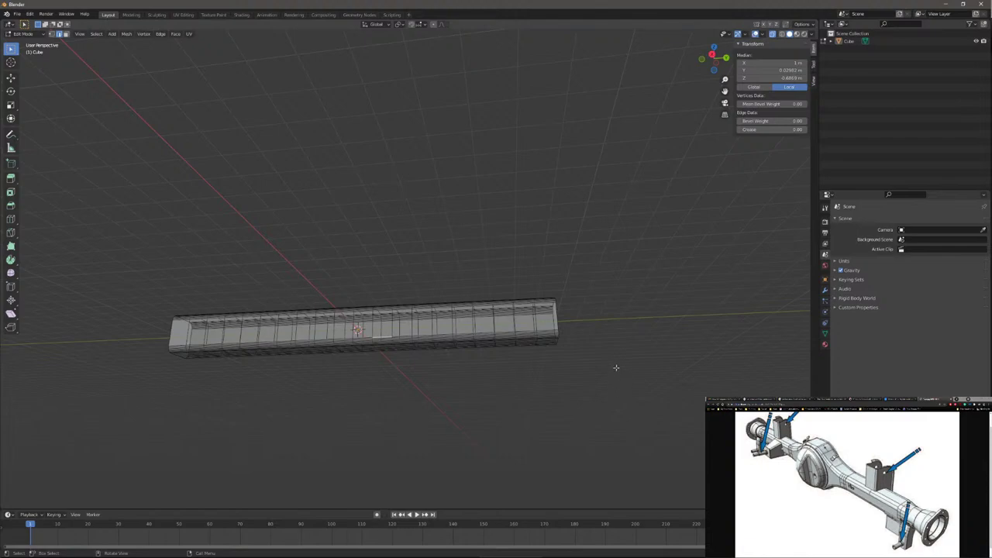
Step: Scale the bar's middle edge loop about 5.0 along Z into a tall diamond spike
{"action": "mouse_move", "coordinate": [617, 370]}
{"action": "middle_mouse_down"}
{"action": "mouse_move", "coordinate": [527, 401]}
{"action": "mouse_move", "coordinate": [622, 370]}
{"action": "middle_mouse_up"}
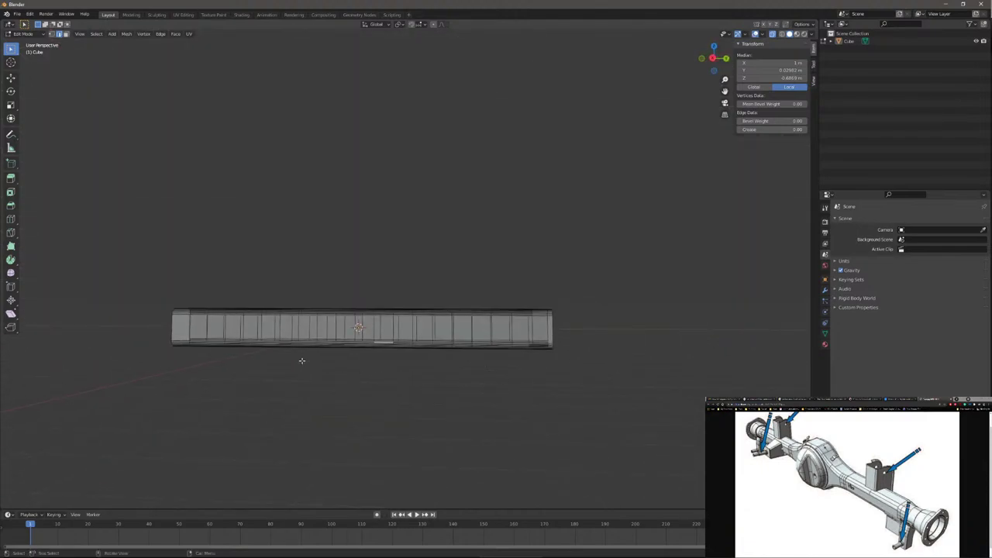
{"action": "mouse_move", "coordinate": [353, 364]}
{"action": "middle_mouse_down"}
{"action": "mouse_move", "coordinate": [350, 377]}
{"action": "mouse_move", "coordinate": [314, 380]}
{"action": "mouse_move", "coordinate": [355, 374]}
{"action": "middle_mouse_up"}
{"action": "scroll", "coordinate": [348, 374], "scroll_direction": "up", "scroll_amount": 3}
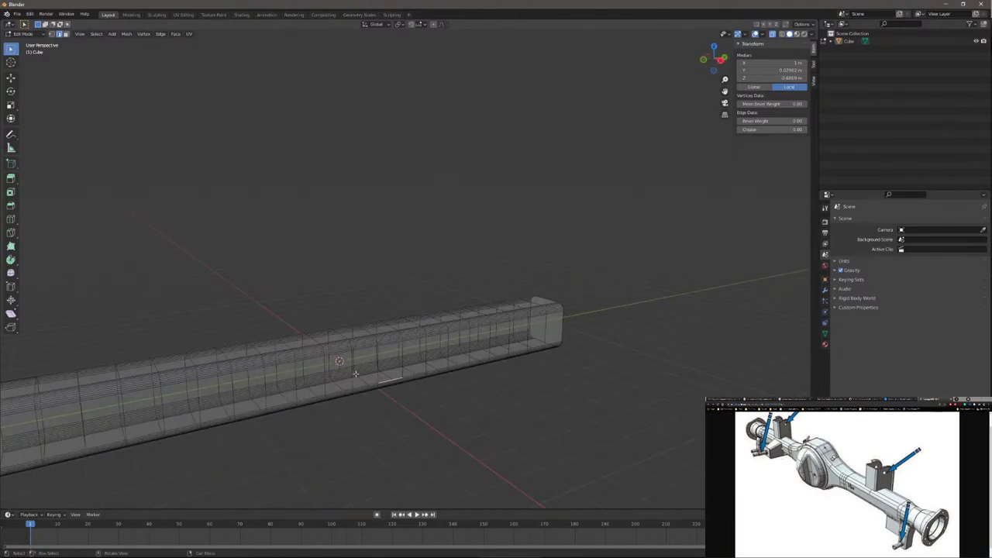
{"action": "middle_click_drag", "start_coordinate": [419, 343], "coordinate": [277, 355]}
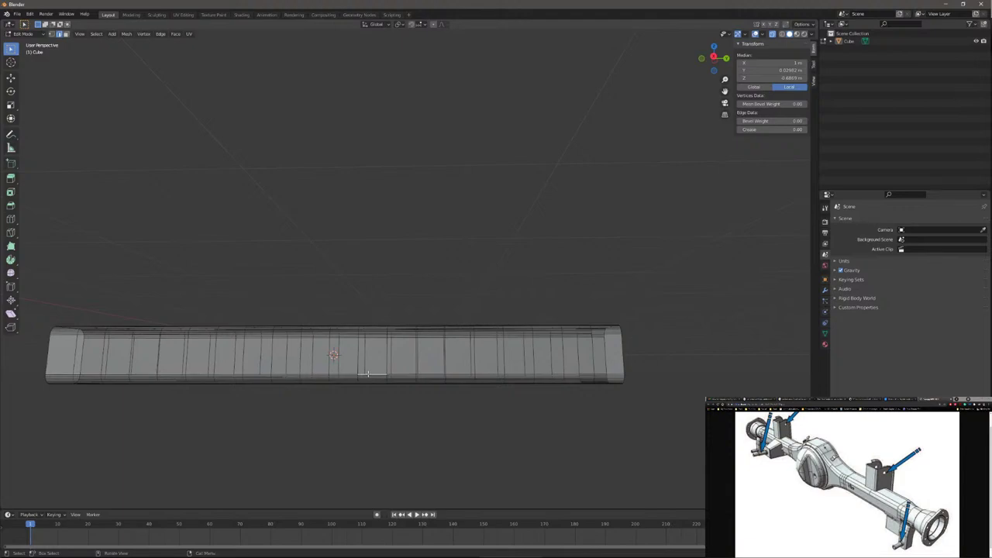
{"action": "middle_click_drag", "start_coordinate": [287, 399], "coordinate": [334, 353]}
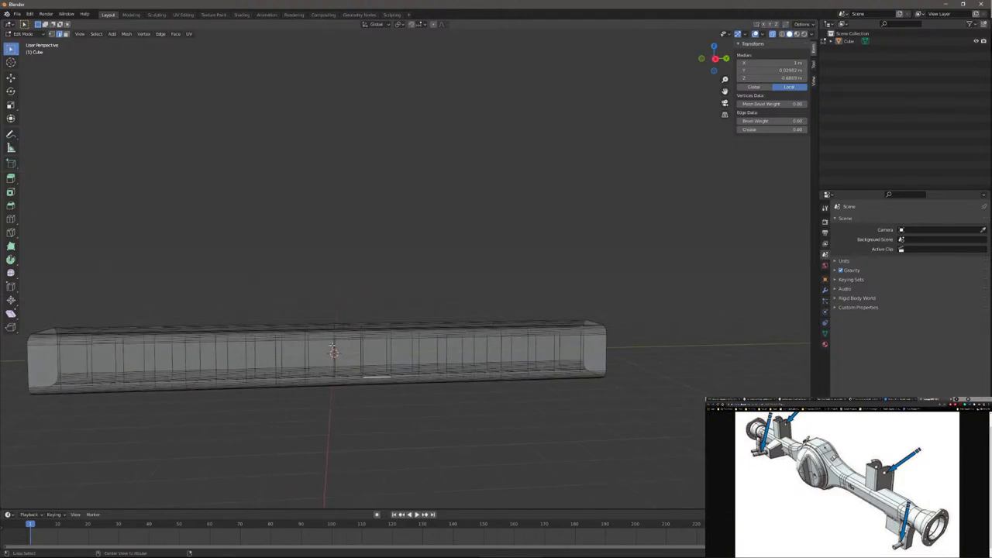
{"action": "left_click", "coordinate": [333, 351], "text": "alt"}
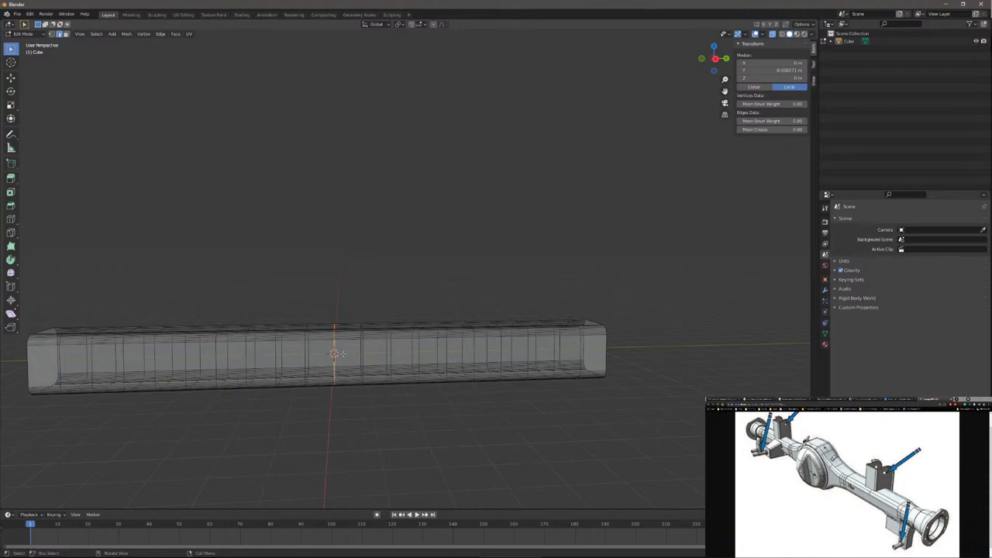
{"action": "key", "text": "s"}
{"action": "key", "text": "z"}
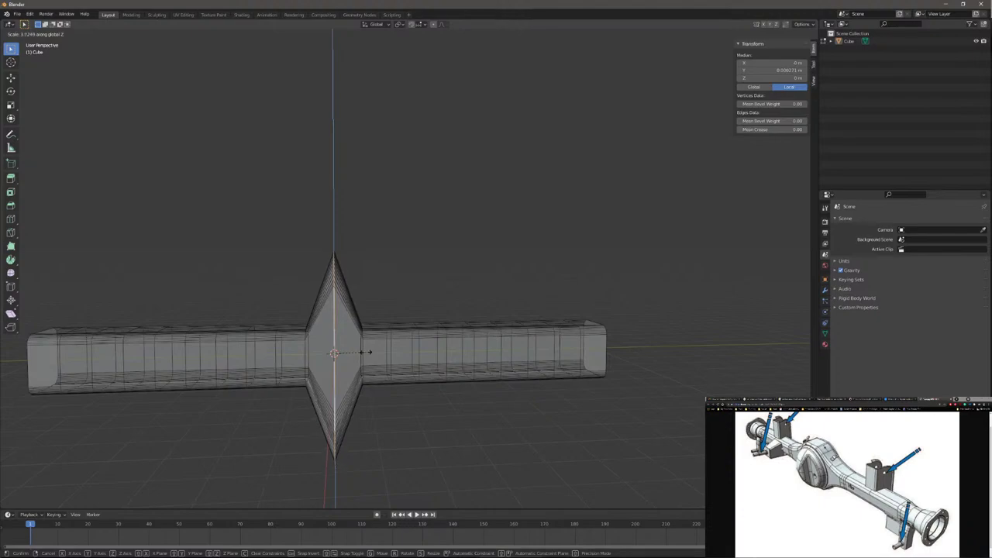
{"action": "mouse_move", "coordinate": [369, 352]}
{"action": "left_mouse_down"}
{"action": "mouse_move", "coordinate": [411, 350]}
{"action": "mouse_move", "coordinate": [365, 348]}
{"action": "mouse_move", "coordinate": [374, 353]}
{"action": "left_mouse_up"}
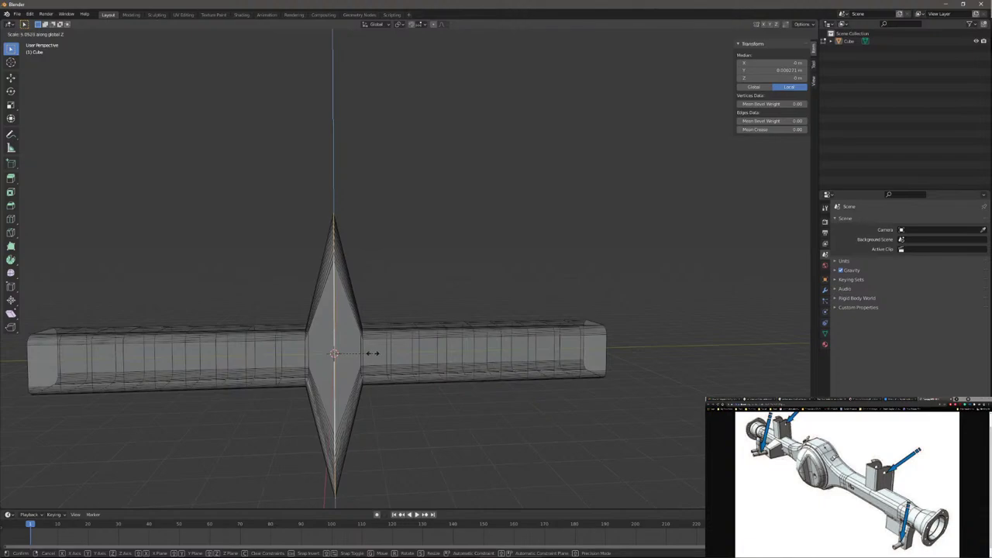
{"action": "mouse_move", "coordinate": [370, 351]}
{"action": "left_mouse_down"}
{"action": "mouse_move", "coordinate": [380, 344]}
{"action": "mouse_move", "coordinate": [373, 363]}
{"action": "left_mouse_up"}
{"action": "left_click_drag", "start_coordinate": [371, 362], "coordinate": [369, 362]}
{"action": "left_click", "coordinate": [369, 362]}
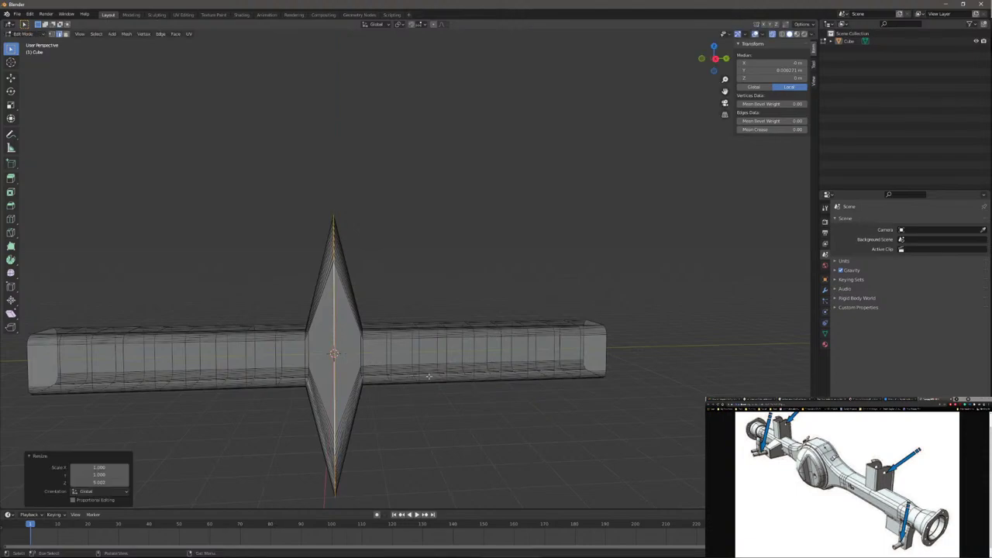
{"action": "middle_click_drag", "start_coordinate": [430, 377], "coordinate": [489, 355]}
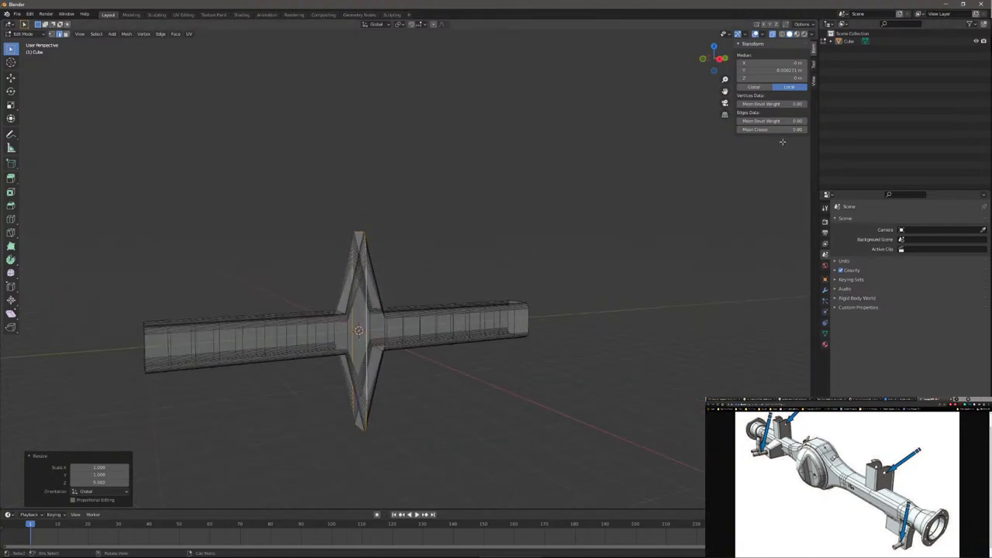
{"action": "key", "text": "Tab"}
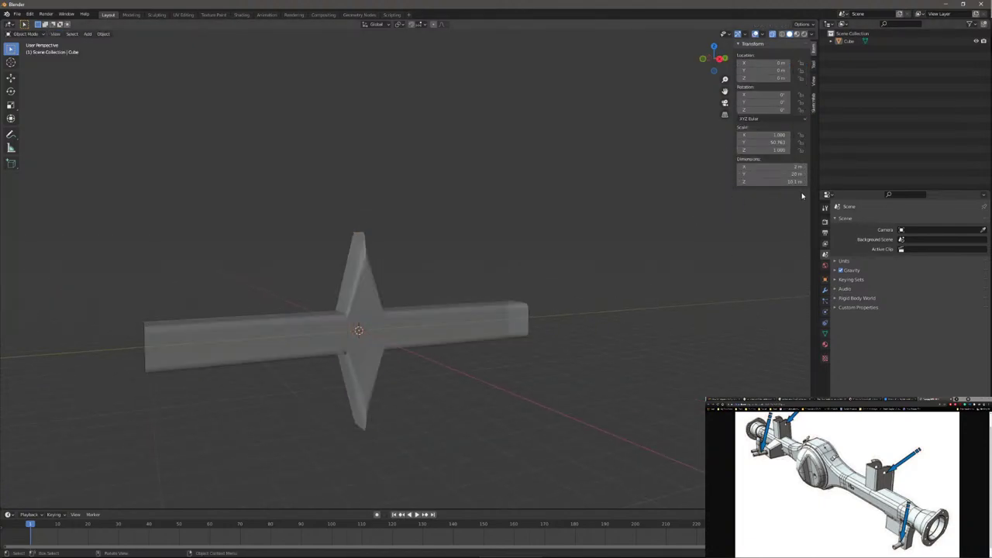
{"action": "middle_click_drag", "start_coordinate": [669, 272], "coordinate": [620, 244]}
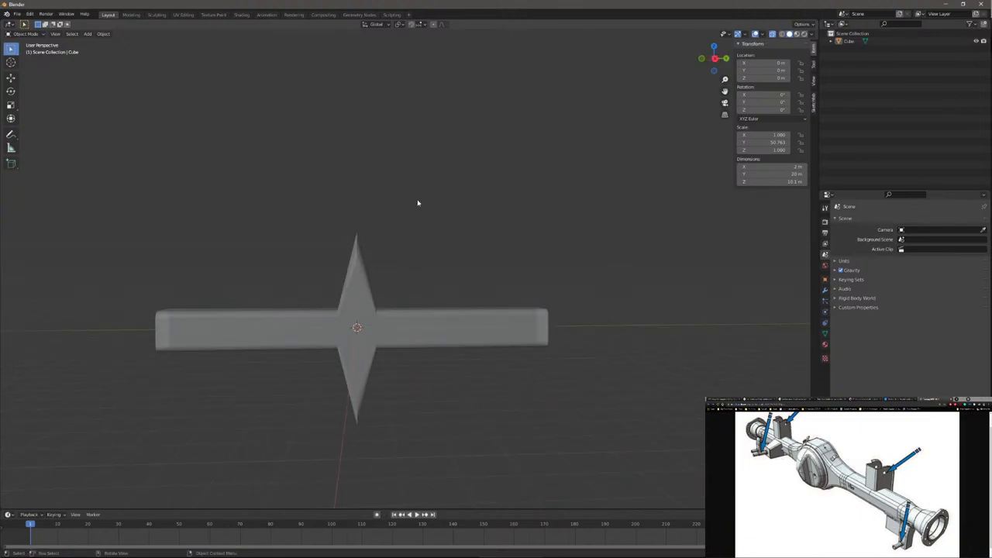
{"action": "key", "text": "Tab"}
{"action": "middle_click_drag", "start_coordinate": [416, 199], "coordinate": [439, 209]}
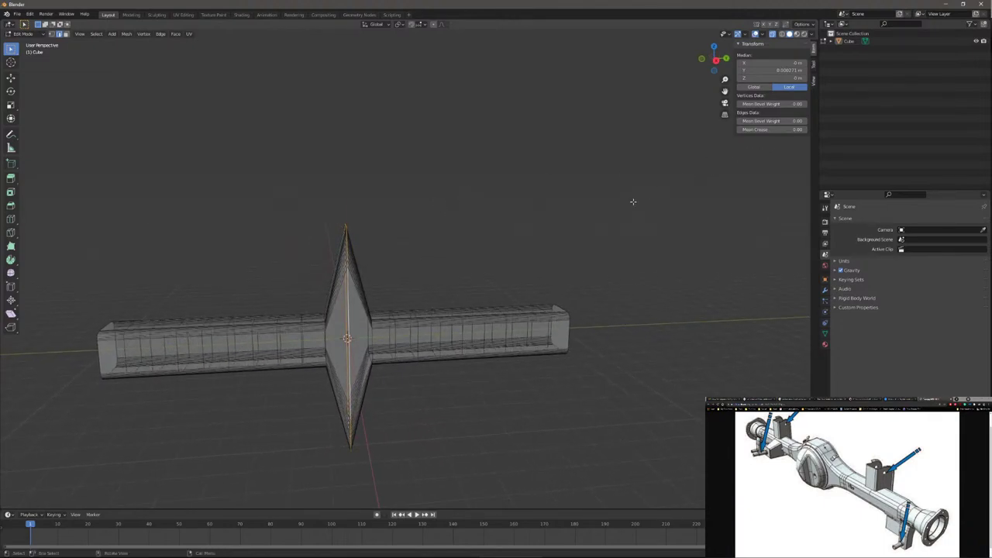
Step: Undo the first spike to restore the straight bar
{"action": "mouse_move", "coordinate": [632, 204]}
{"action": "middle_mouse_down"}
{"action": "mouse_move", "coordinate": [370, 251]}
{"action": "mouse_move", "coordinate": [471, 214]}
{"action": "mouse_move", "coordinate": [372, 239]}
{"action": "mouse_move", "coordinate": [428, 227]}
{"action": "mouse_move", "coordinate": [403, 245]}
{"action": "middle_mouse_up"}
{"action": "key", "text": "Tab"}
{"action": "key", "text": "Tab"}
{"action": "key", "text": "ctrl+z"}
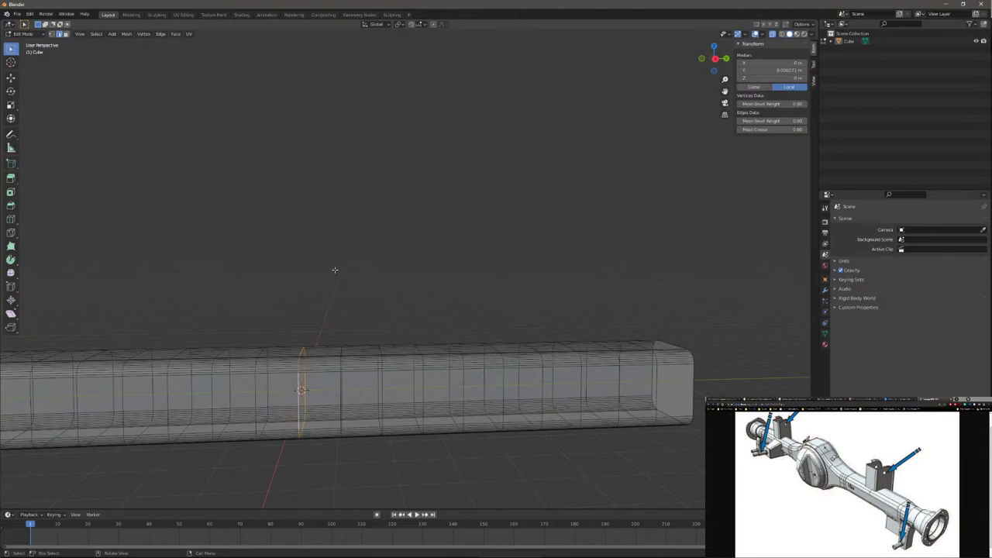
Step: Rescale the middle loop to 7.0 along Z, then view the solid result in Object Mode
{"action": "key", "text": "s"}
{"action": "key", "text": "z"}
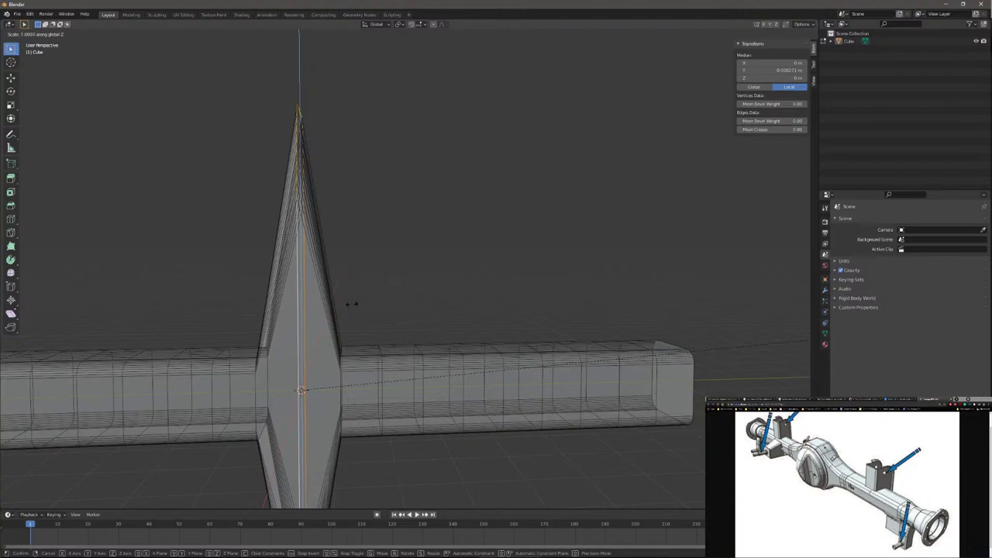
{"action": "left_click", "coordinate": [351, 304]}
{"action": "middle_click_drag", "start_coordinate": [367, 304], "coordinate": [560, 230]}
{"action": "key", "text": "Tab"}
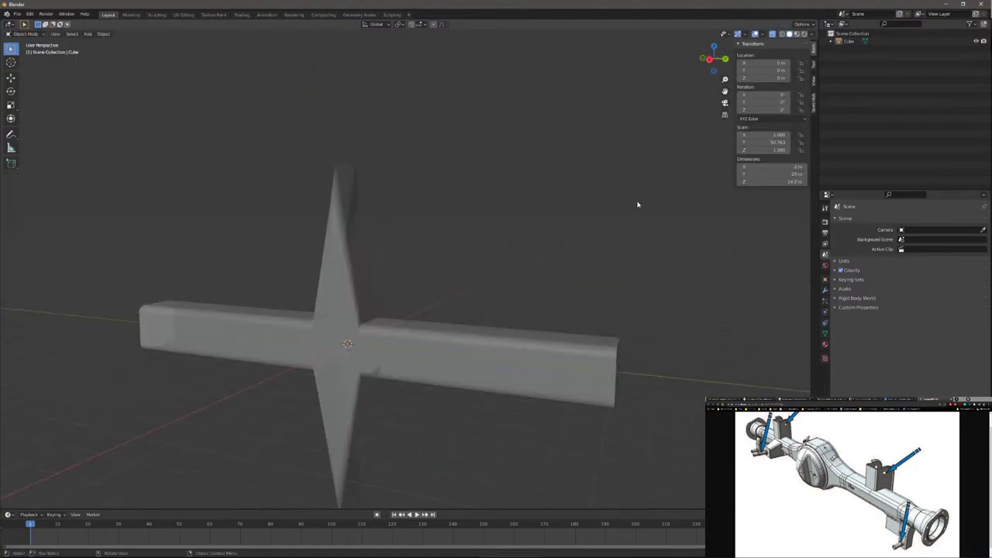
Step: Back in Edit Mode, stretch the loops flanking the peak about 6.87 along Z
{"action": "key", "text": "Tab"}
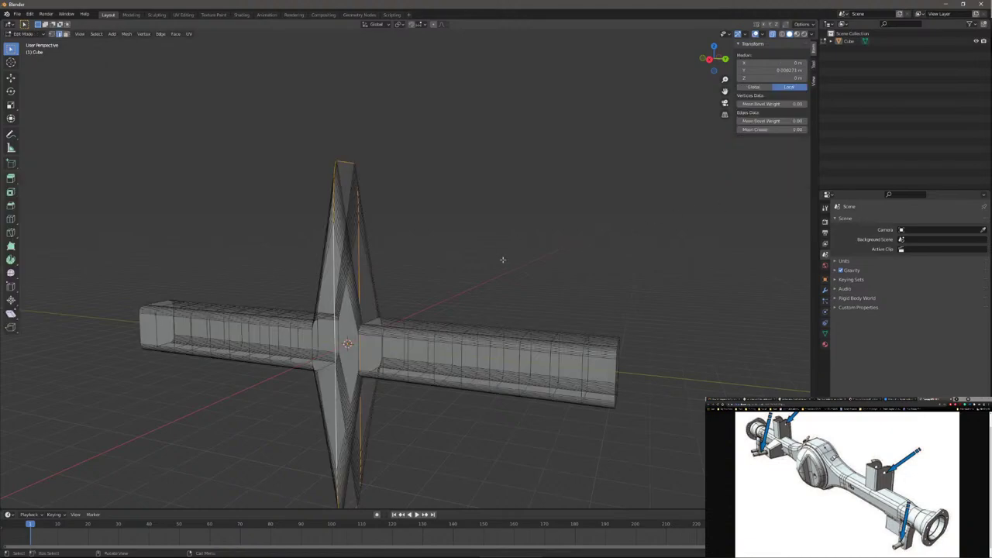
{"action": "middle_click_drag", "start_coordinate": [501, 268], "coordinate": [526, 266]}
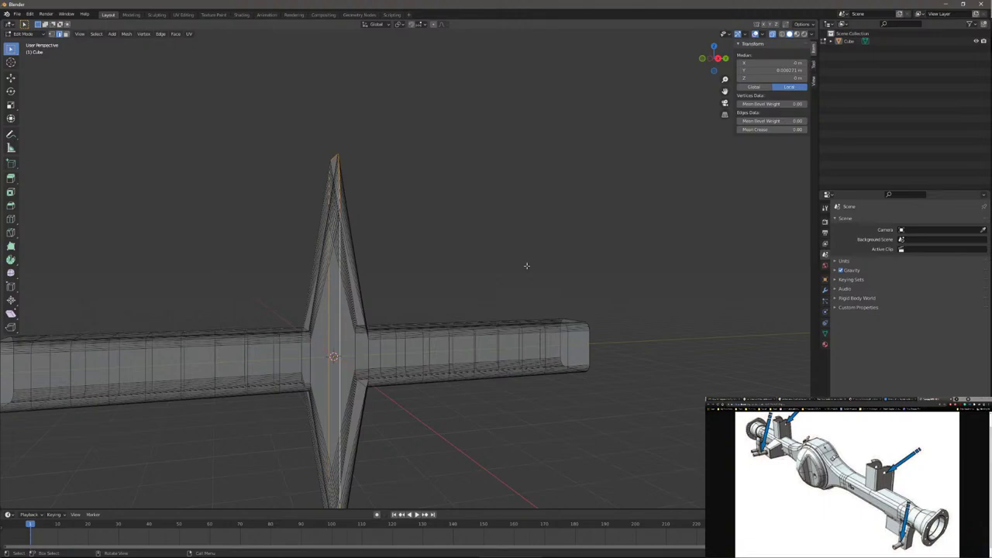
{"action": "middle_click_drag", "start_coordinate": [499, 230], "coordinate": [513, 248]}
{"action": "middle_click_drag", "start_coordinate": [442, 262], "coordinate": [472, 288]}
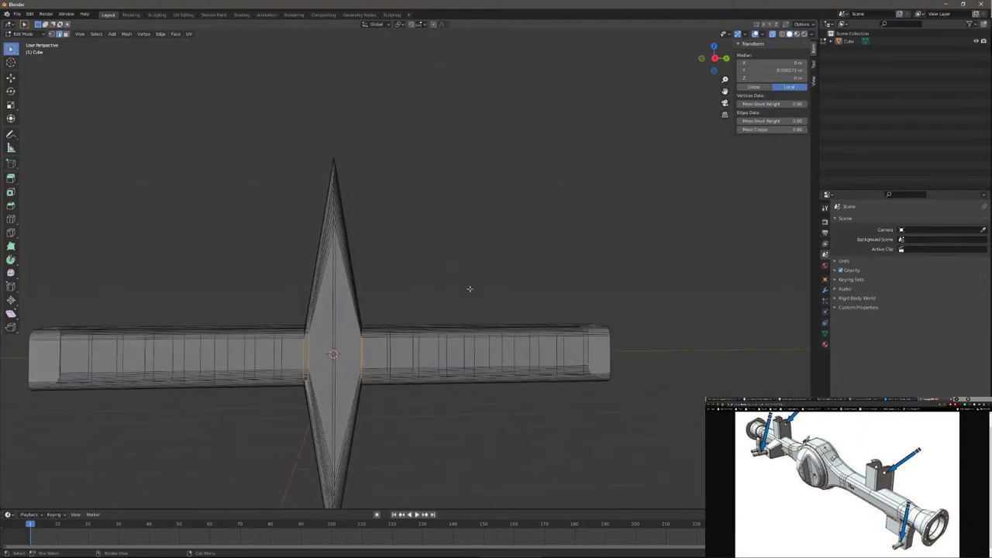
{"action": "key", "text": "s"}
{"action": "key", "text": "z"}
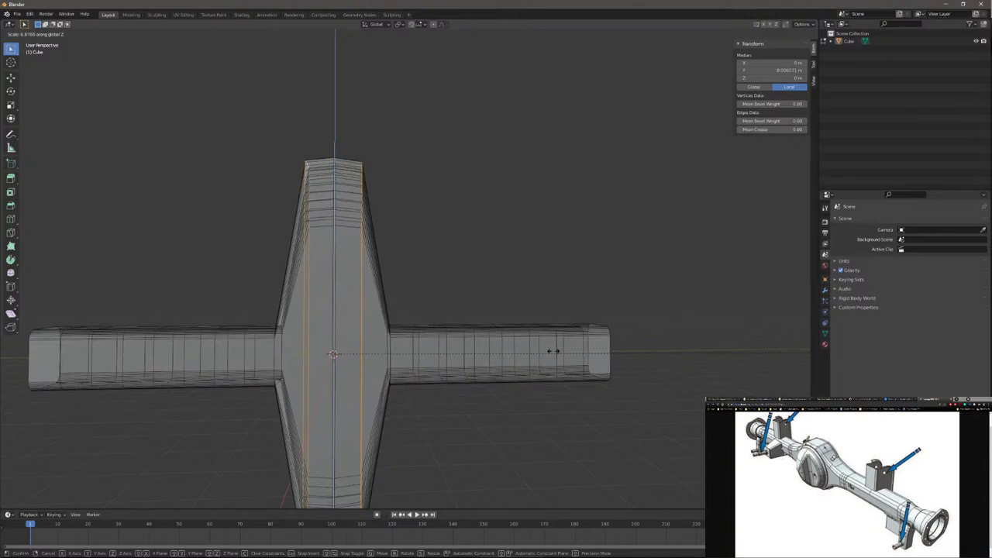
Step: Confirm the flat-topped hub, then stretch the next mirrored pair of hub loops vertically
{"action": "left_click", "coordinate": [426, 358]}
{"action": "key", "text": "alt+a"}
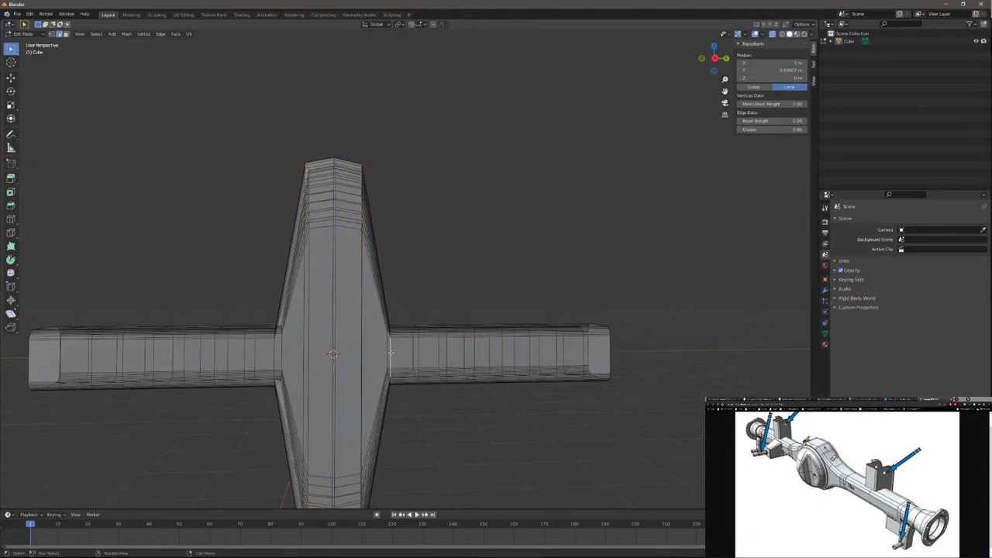
{"action": "left_click", "coordinate": [388, 354], "text": "alt"}
{"action": "left_click", "coordinate": [275, 358], "text": "alt+shift"}
{"action": "key", "text": "s"}
{"action": "key", "text": "z"}
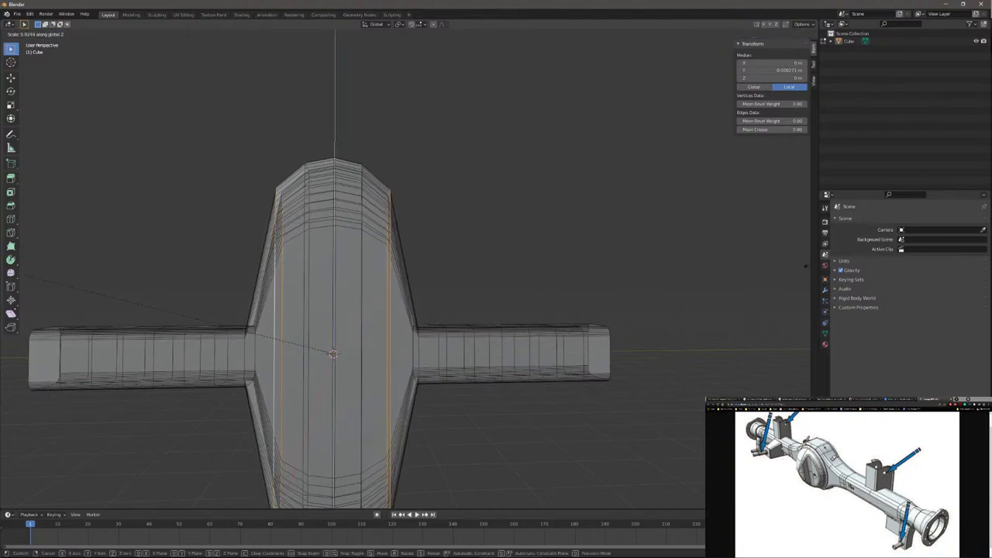
{"action": "left_click", "coordinate": [21, 273]}
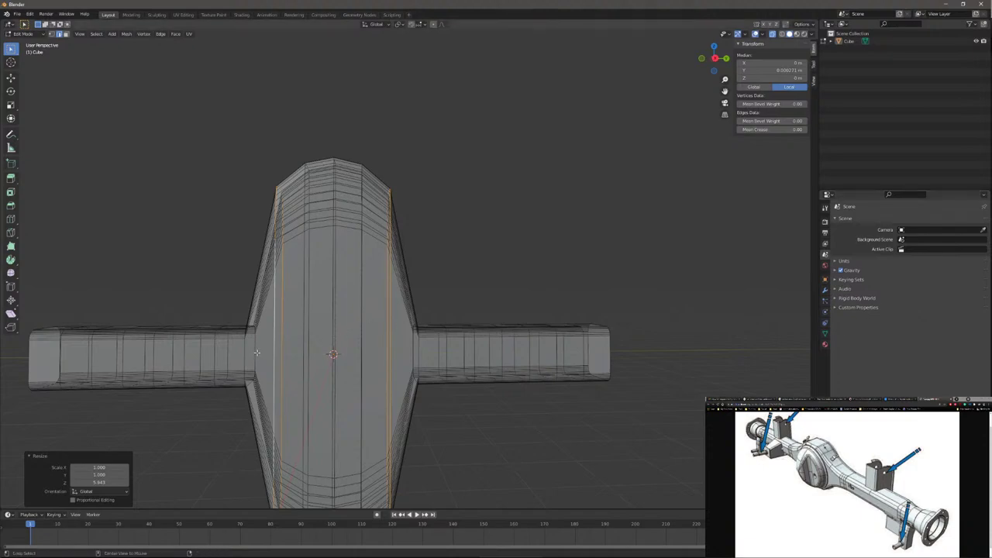
Step: Scale the outer hub loops 4.708 along Z, redoing an over-stretch, to form sloped shoulders
{"action": "left_click", "coordinate": [273, 359], "text": "alt"}
{"action": "left_click", "coordinate": [412, 352], "text": "alt+shift"}
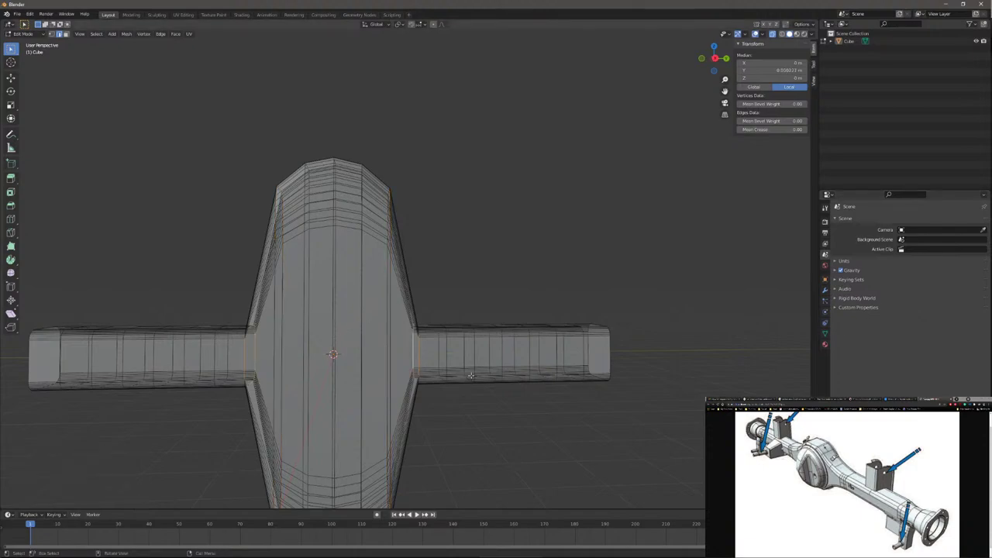
{"action": "key", "text": "s"}
{"action": "key", "text": "z"}
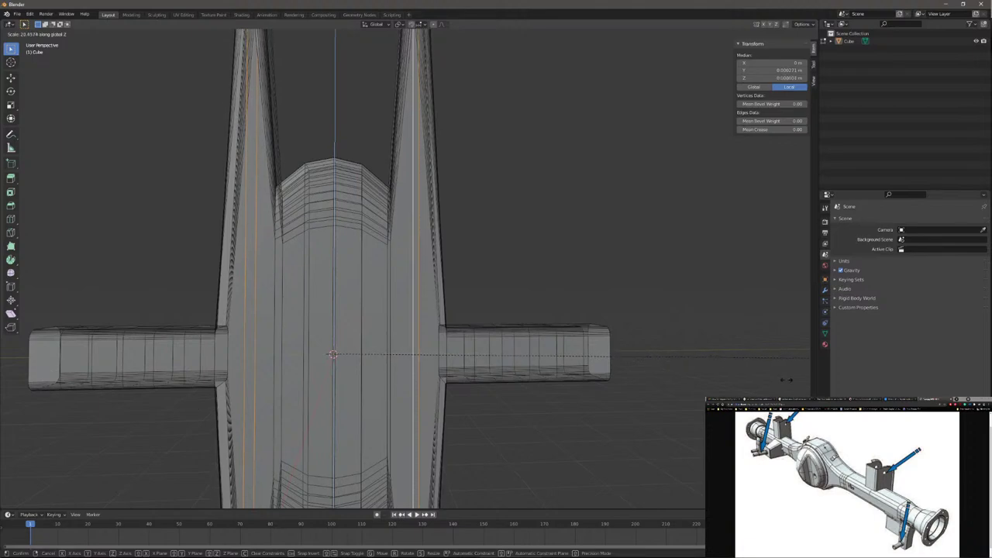
{"action": "key", "text": "Escape"}
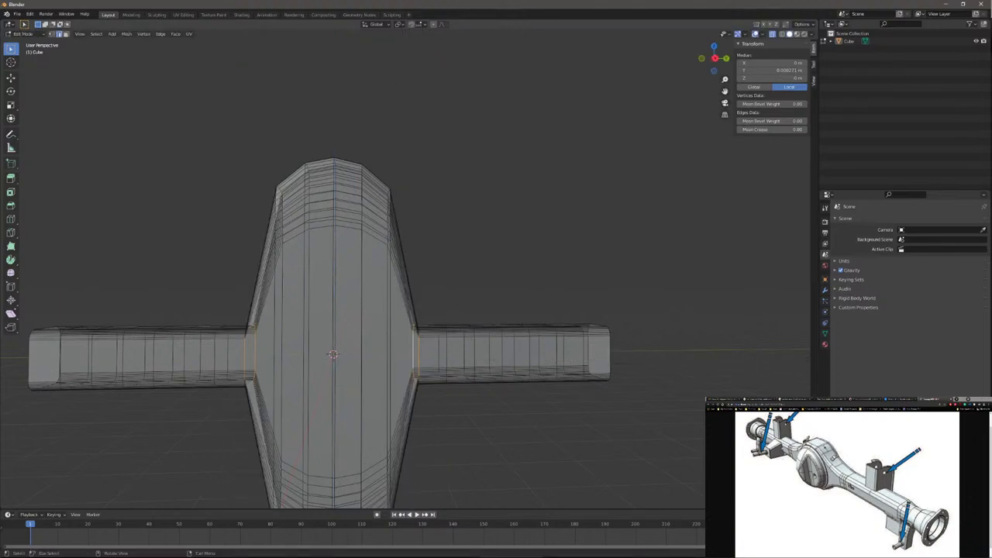
{"action": "key", "text": "s"}
{"action": "key", "text": "z"}
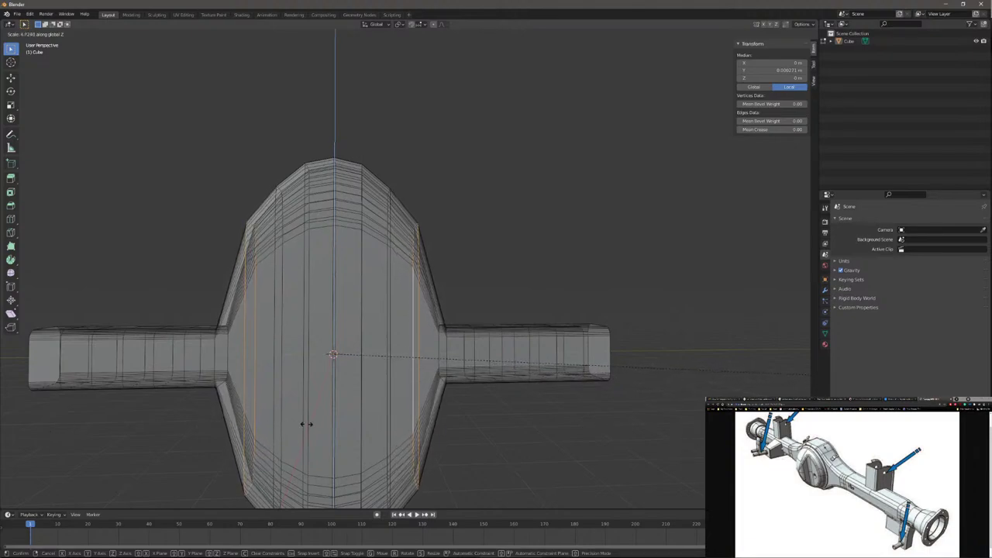
{"action": "left_click", "coordinate": [378, 427]}
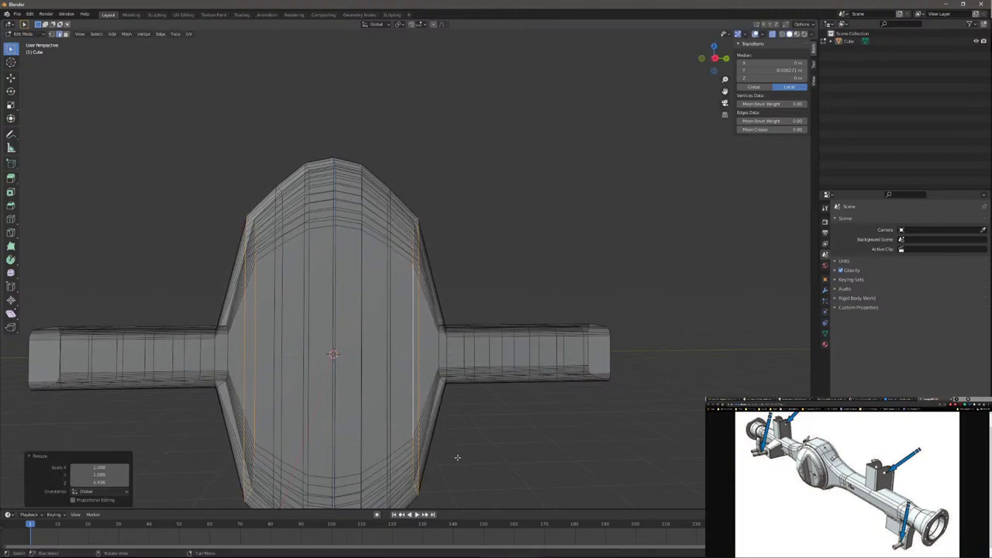
{"action": "key", "text": "alt+a"}
Step: Stretch the next loops toward the tubes about 1.3 along Z
{"action": "left_click", "coordinate": [229, 354], "text": "alt"}
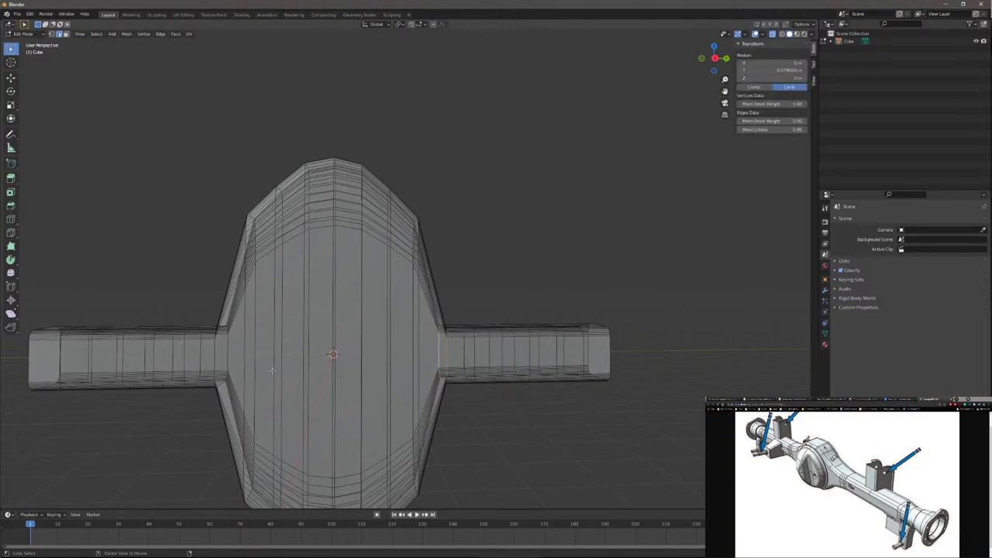
{"action": "scroll", "coordinate": [229, 354], "scroll_direction": "down", "scroll_amount": 2}
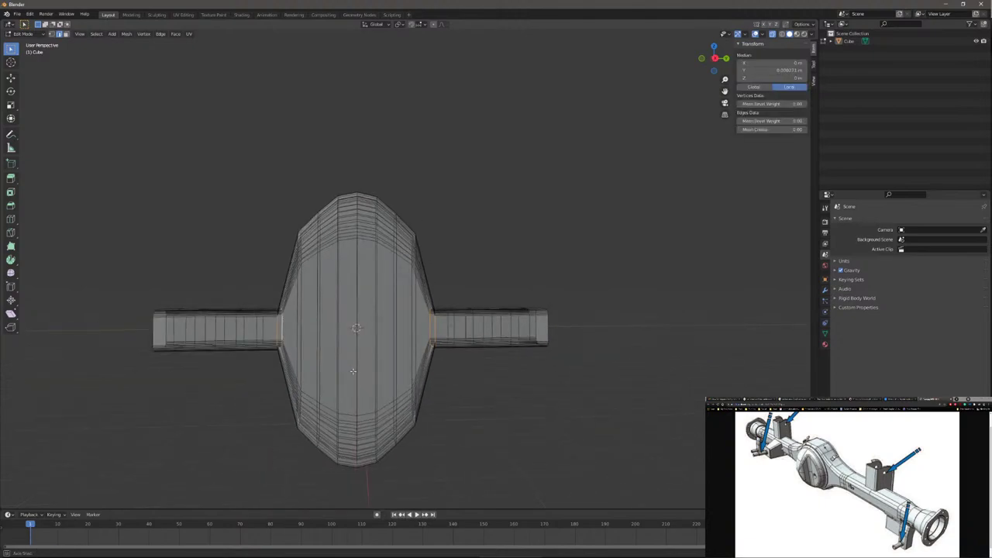
{"action": "middle_click_drag", "start_coordinate": [364, 349], "coordinate": [355, 372]}
{"action": "key", "text": "s"}
{"action": "key", "text": "z"}
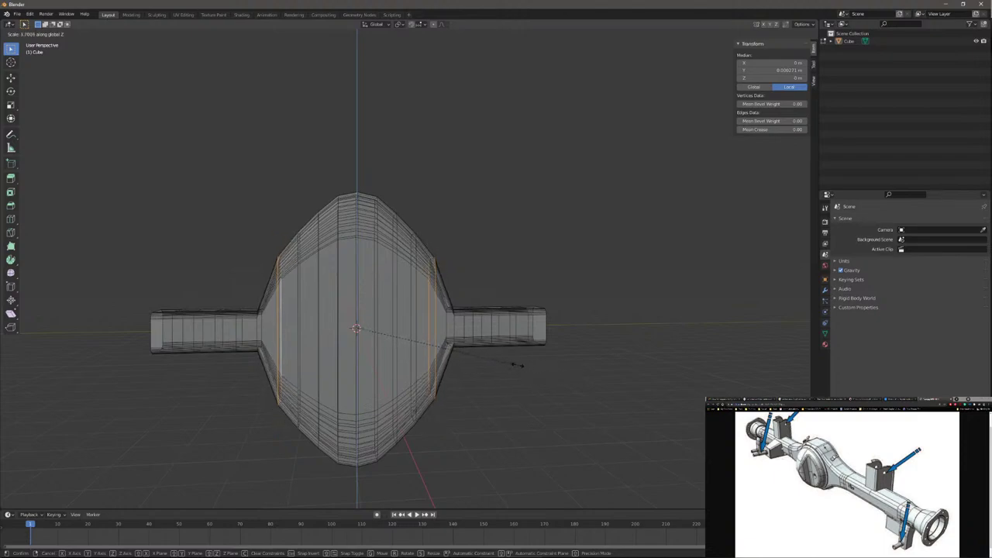
{"action": "left_click", "coordinate": [528, 364]}
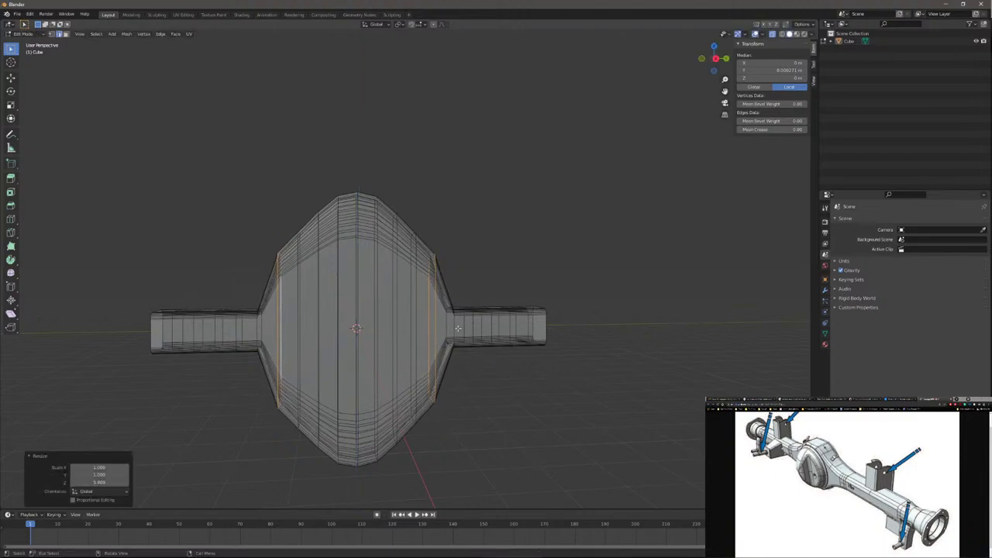
{"action": "key", "text": "alt+a"}
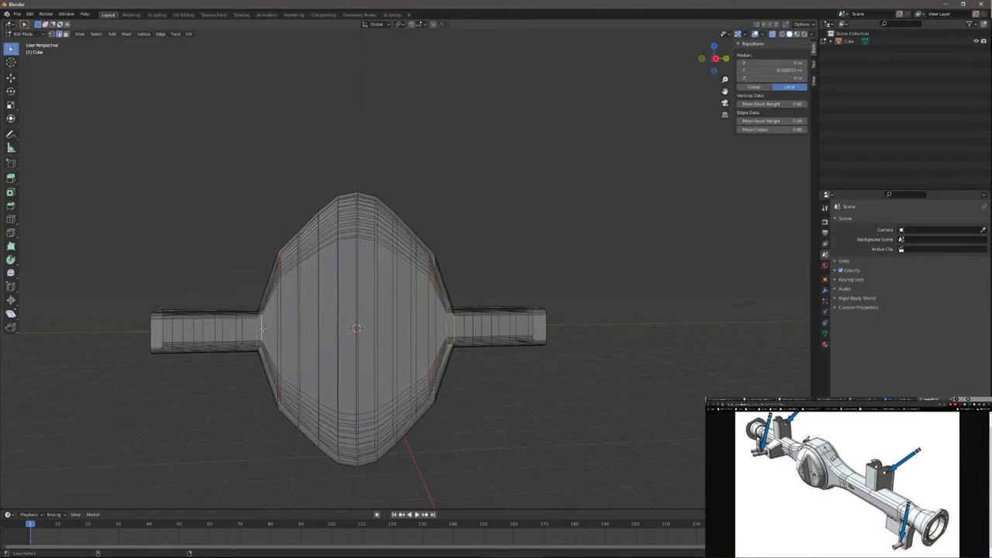
Step: Resize the left neck loop and both neck junction loops vertically
{"action": "left_click", "coordinate": [262, 329], "text": "alt"}
{"action": "key", "text": "s"}
{"action": "key", "text": "z"}
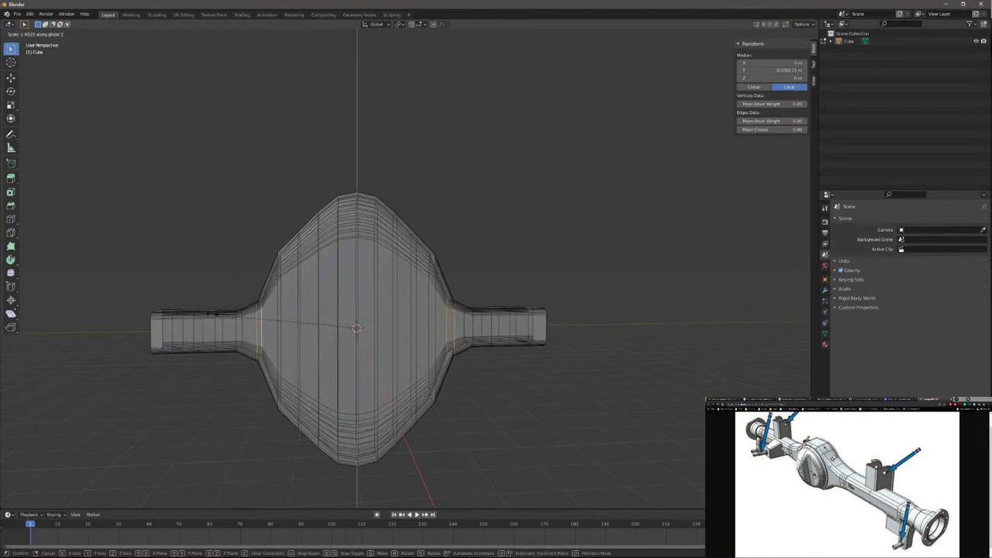
{"action": "left_click", "coordinate": [87, 297]}
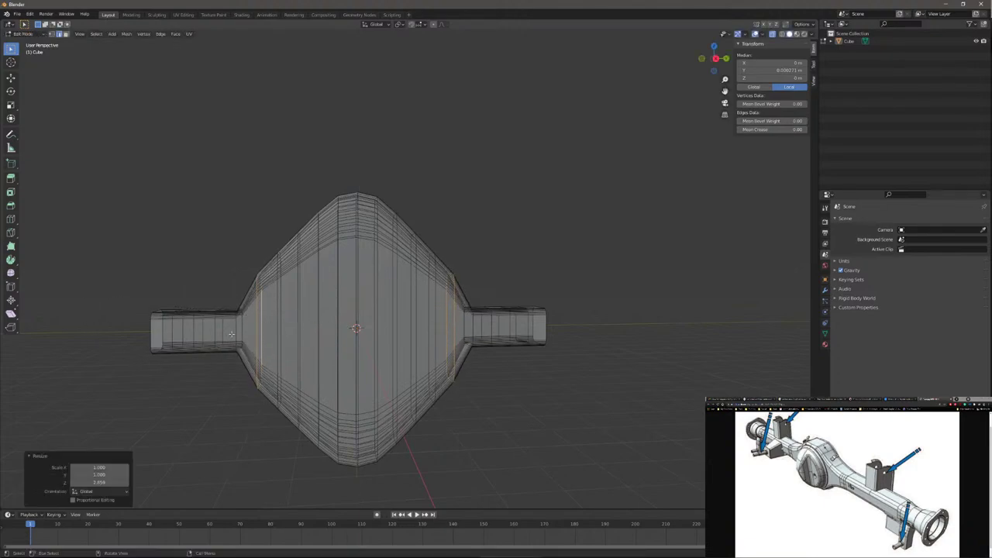
{"action": "left_click", "coordinate": [455, 340], "text": "alt"}
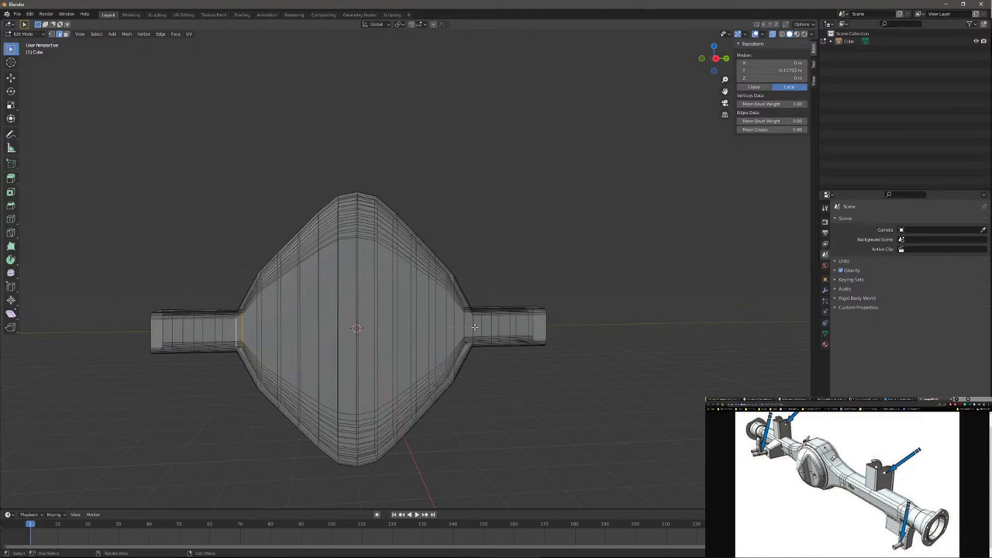
{"action": "left_click", "coordinate": [474, 329], "text": "alt"}
{"action": "left_click", "coordinate": [474, 330], "text": "alt"}
{"action": "left_click", "coordinate": [240, 332], "text": "alt+shift"}
{"action": "key", "text": "s"}
{"action": "key", "text": "z"}
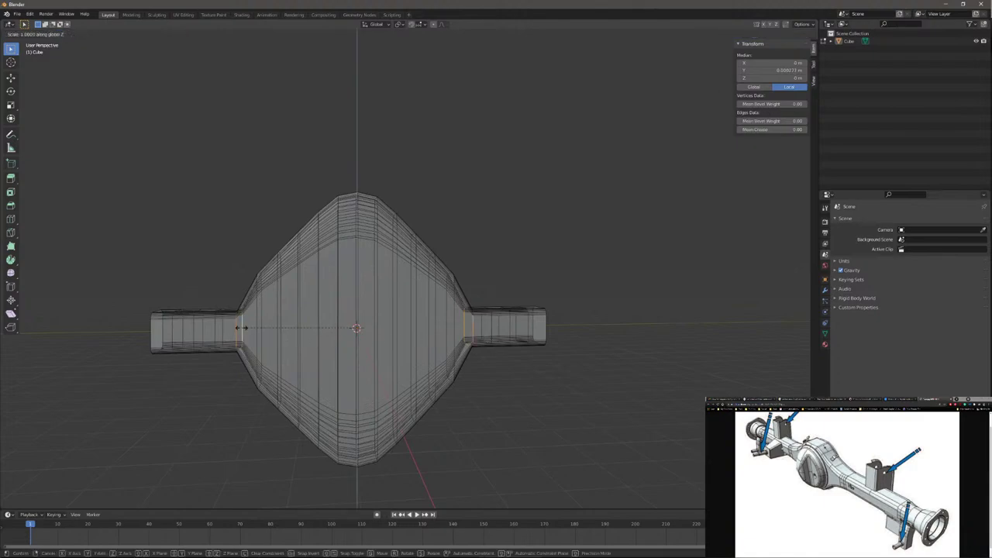
{"action": "left_click", "coordinate": [107, 317]}
Step: Adjust the neck loops' height twice so the bulge tapers into the tubes
{"action": "left_click", "coordinate": [395, 347], "text": "alt"}
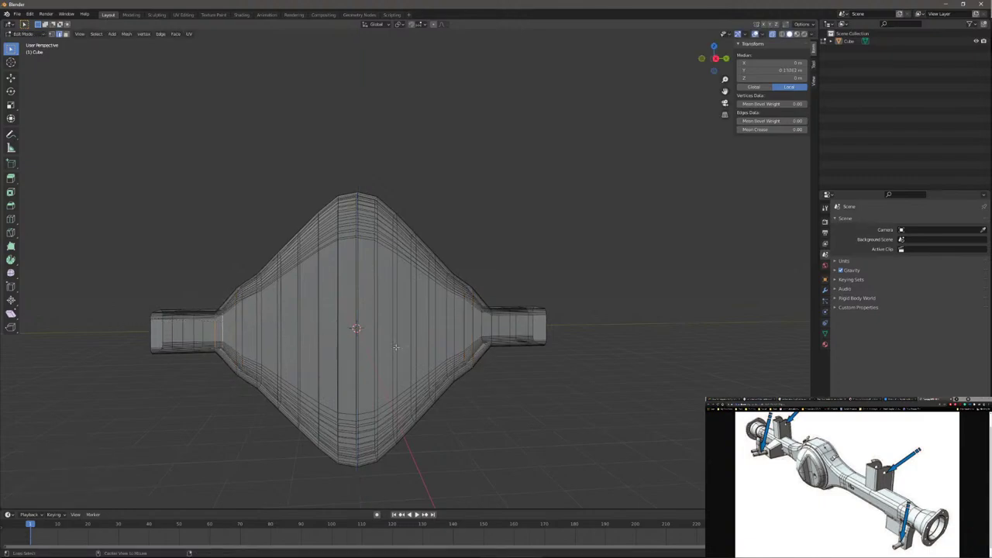
{"action": "left_click", "coordinate": [487, 331], "text": "alt"}
{"action": "key", "text": "s"}
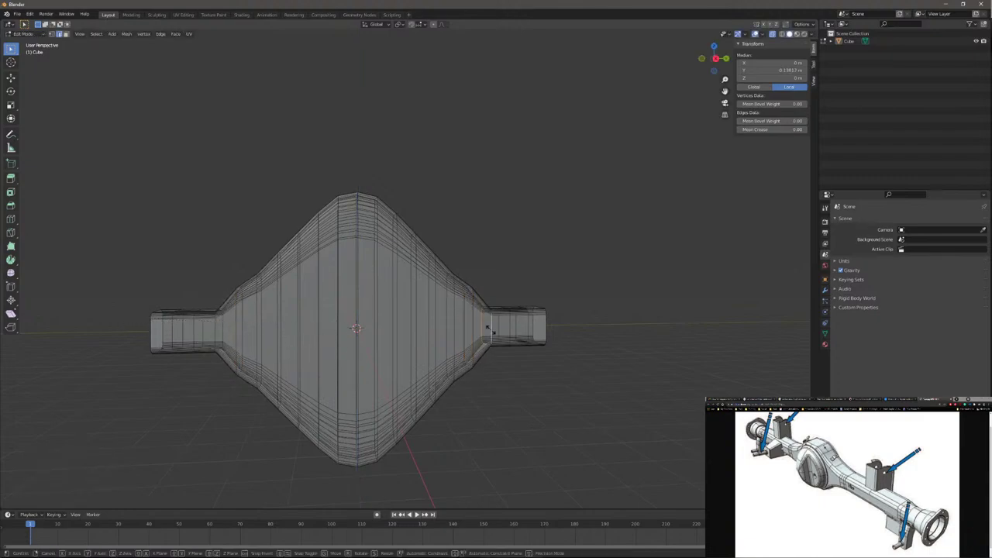
{"action": "key", "text": "z"}
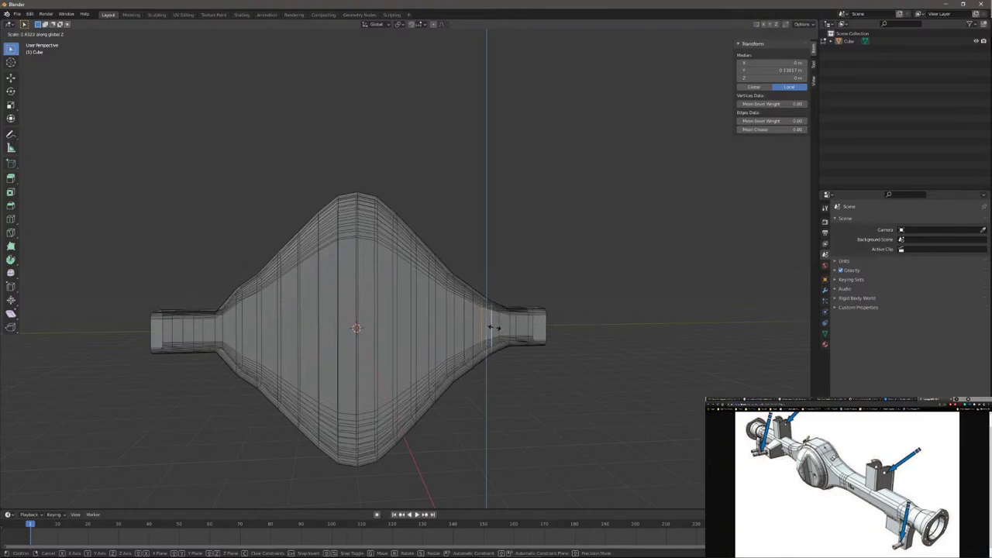
{"action": "left_click", "coordinate": [495, 327]}
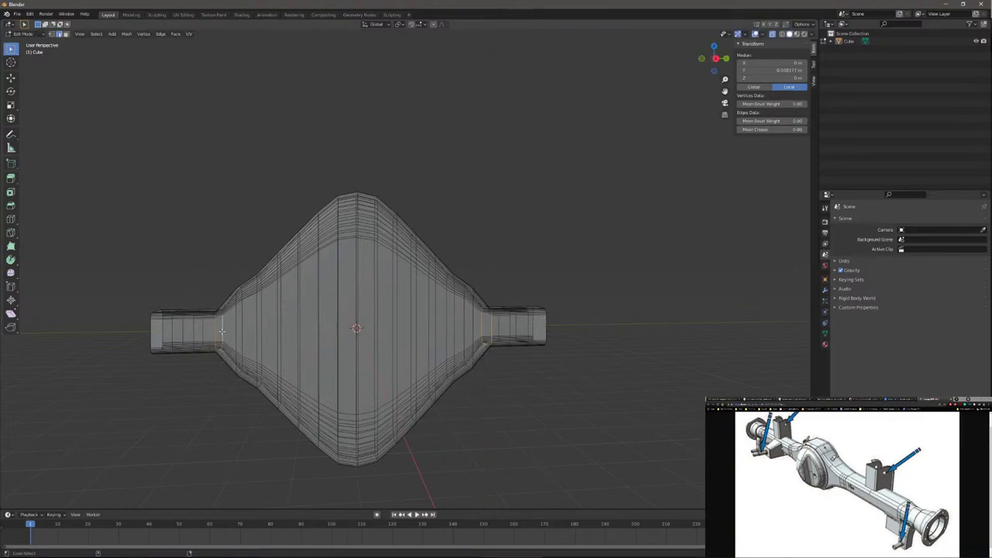
{"action": "key", "text": "s"}
{"action": "key", "text": "z"}
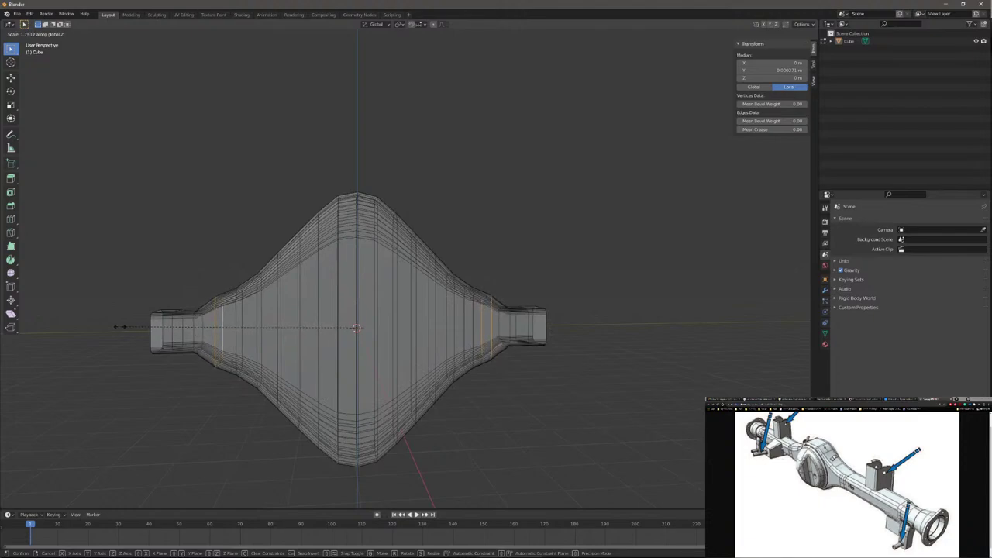
{"action": "left_click", "coordinate": [120, 327]}
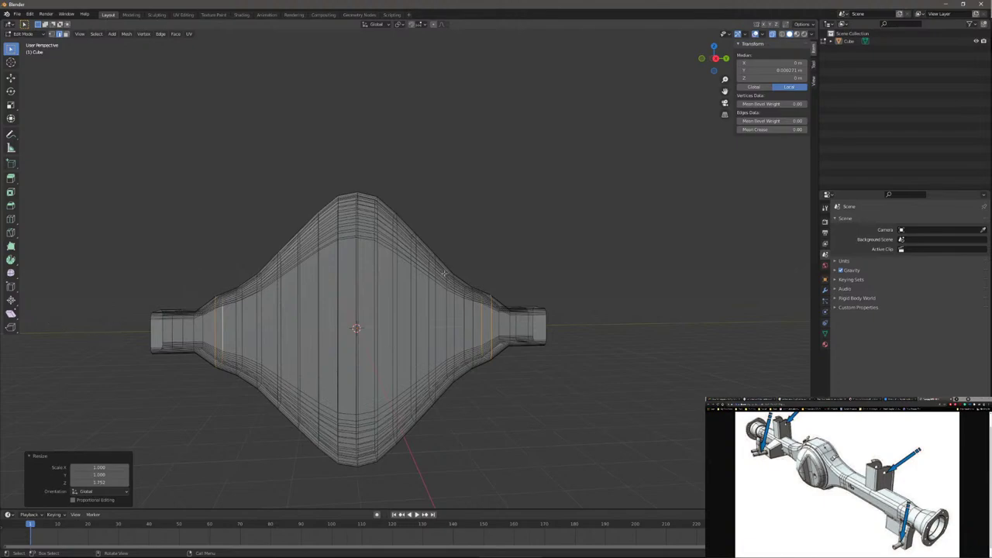
Step: Resize two mirrored pairs of bulge loops along Z
{"action": "left_click", "coordinate": [396, 293], "text": "alt"}
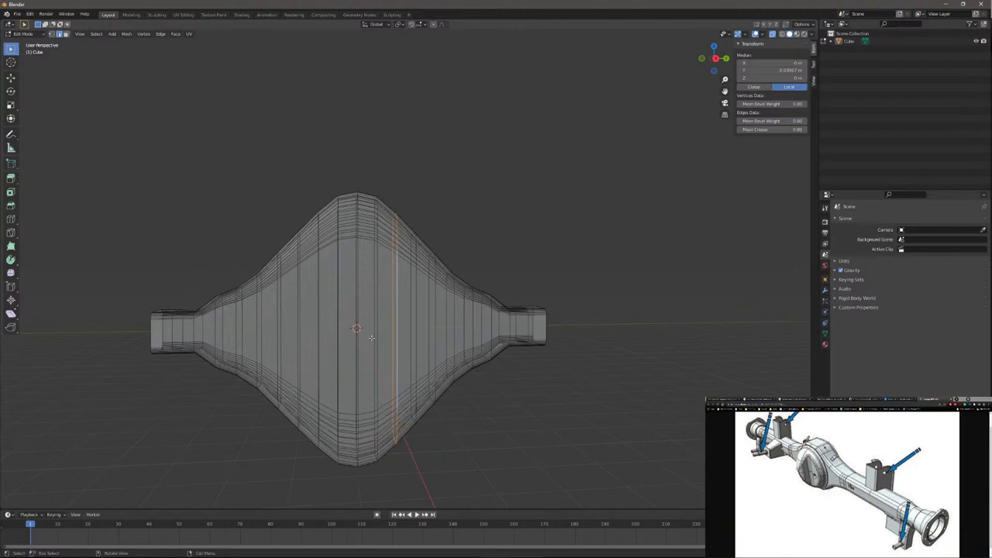
{"action": "left_click", "coordinate": [317, 315], "text": "alt+shift"}
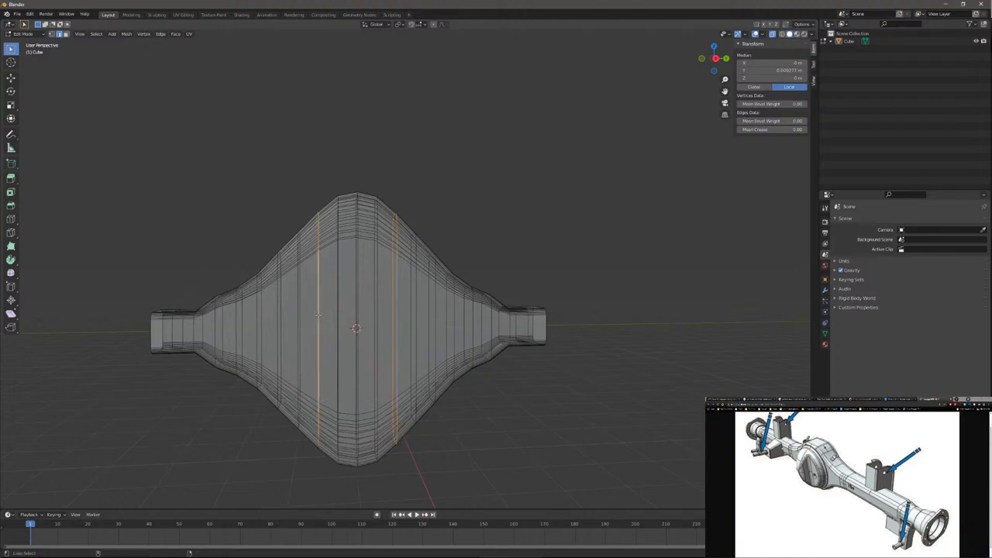
{"action": "key", "text": "s"}
{"action": "key", "text": "z"}
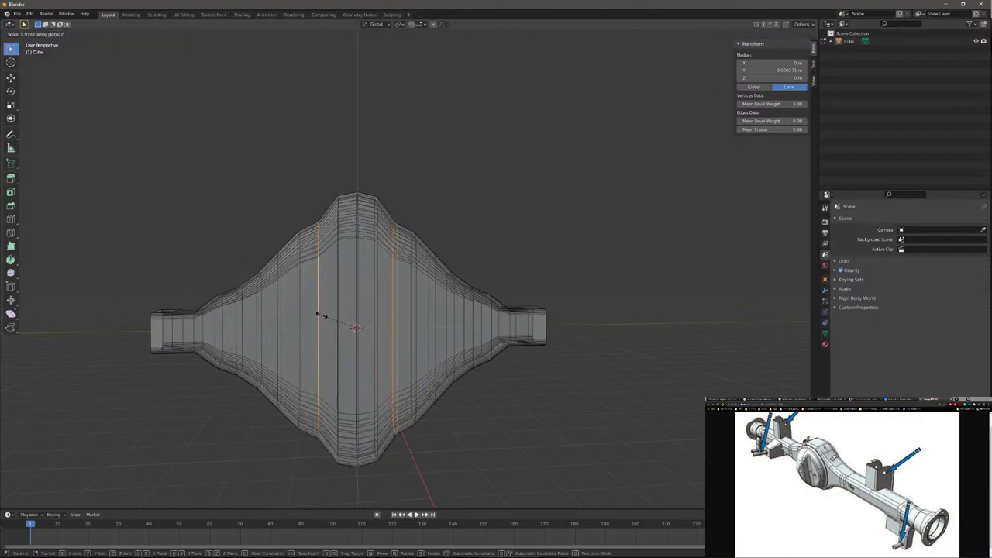
{"action": "left_click", "coordinate": [313, 316]}
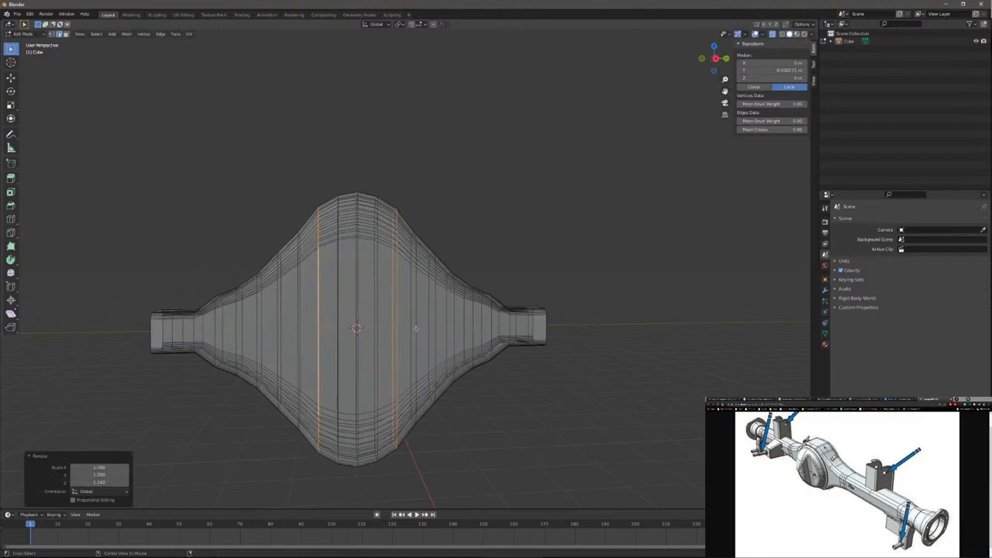
{"action": "left_click", "coordinate": [308, 330], "text": "alt"}
{"action": "left_click", "coordinate": [300, 331], "text": "alt+shift"}
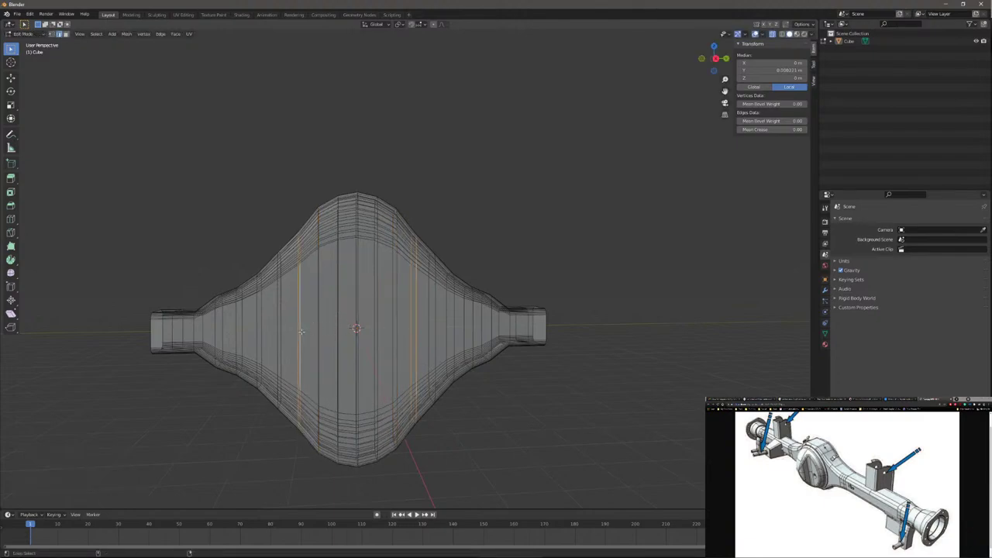
{"action": "key", "text": "s"}
{"action": "key", "text": "z"}
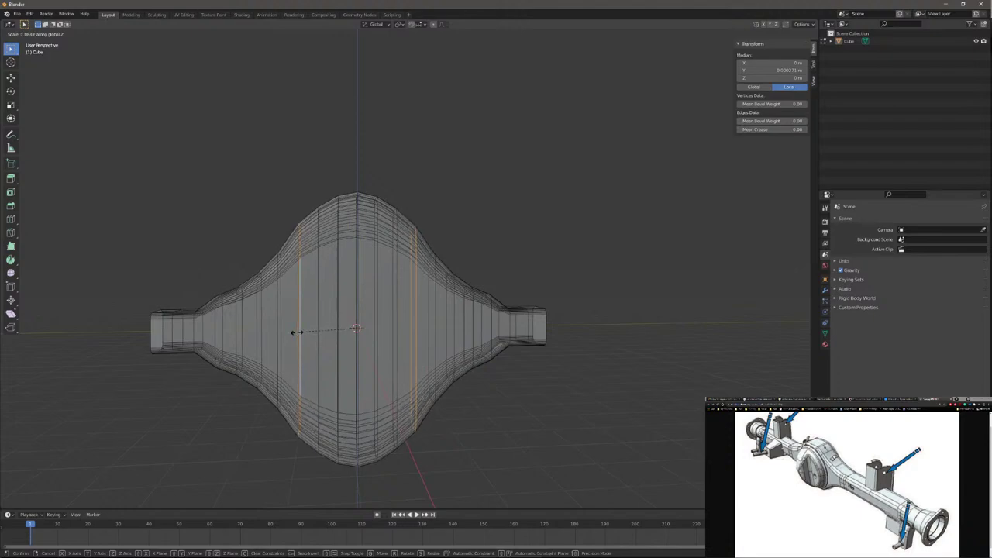
{"action": "left_click", "coordinate": [295, 332]}
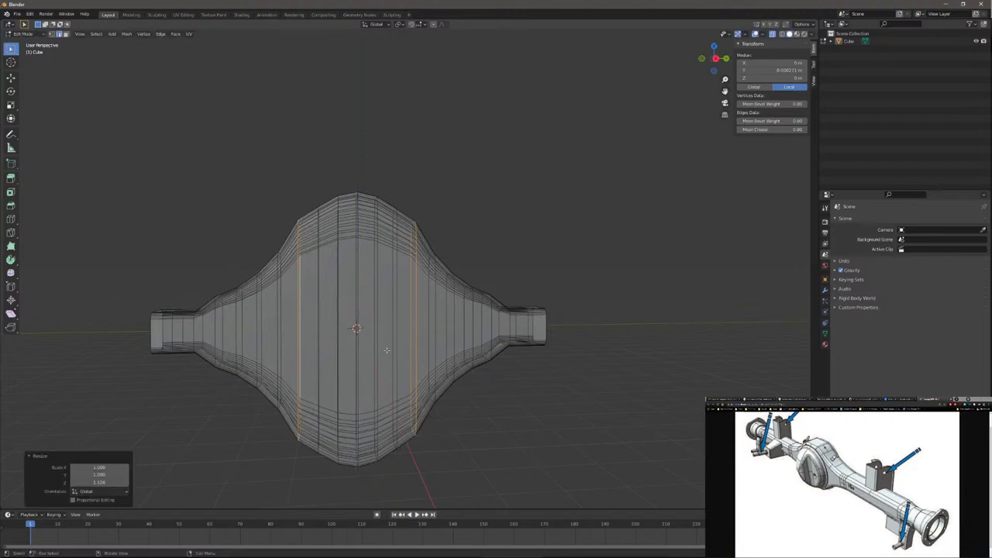
Step: Rescale the next bulge pair and the flank loops vertically for a rounder profile
{"action": "left_click", "coordinate": [429, 329], "text": "alt"}
{"action": "left_click", "coordinate": [277, 330], "text": "alt+shift"}
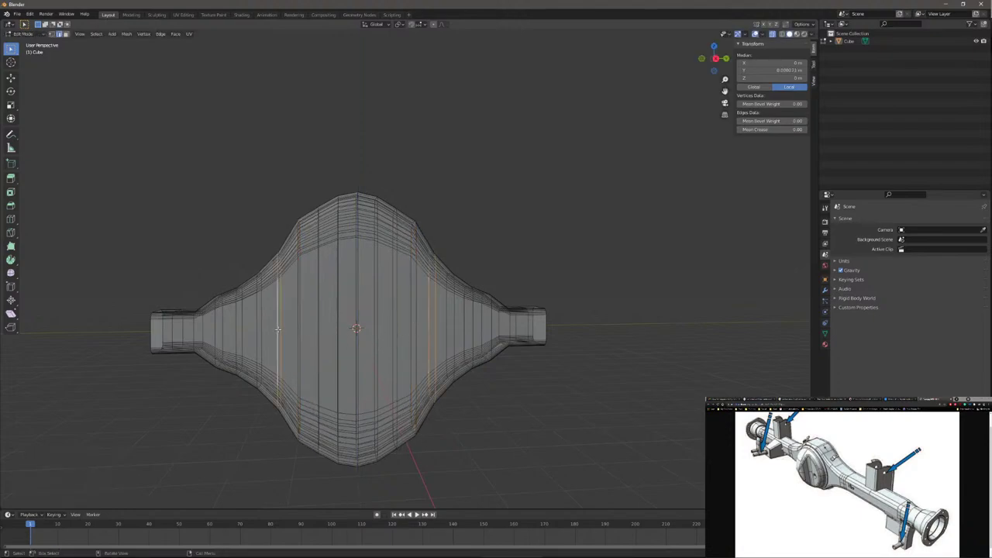
{"action": "key", "text": "s"}
{"action": "key", "text": "z"}
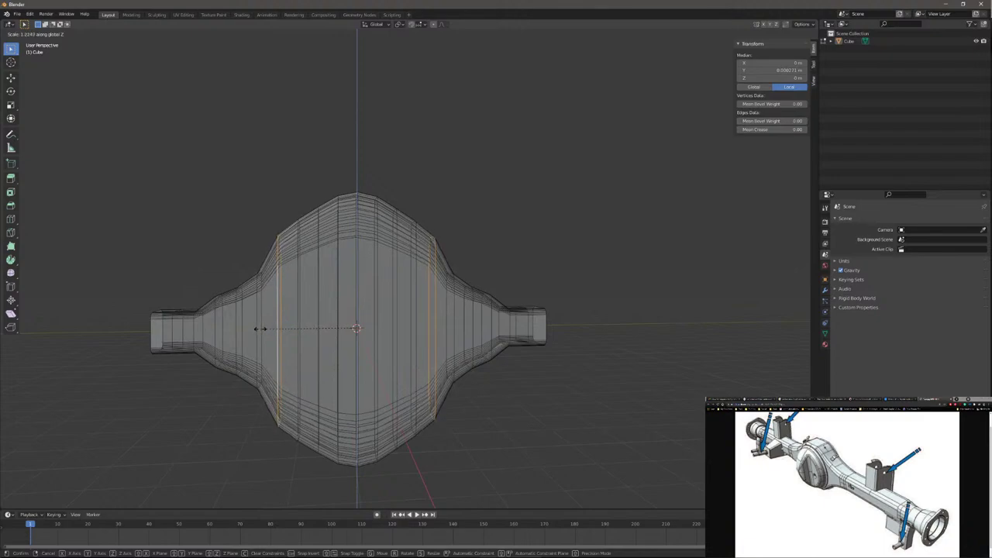
{"action": "left_click", "coordinate": [261, 329]}
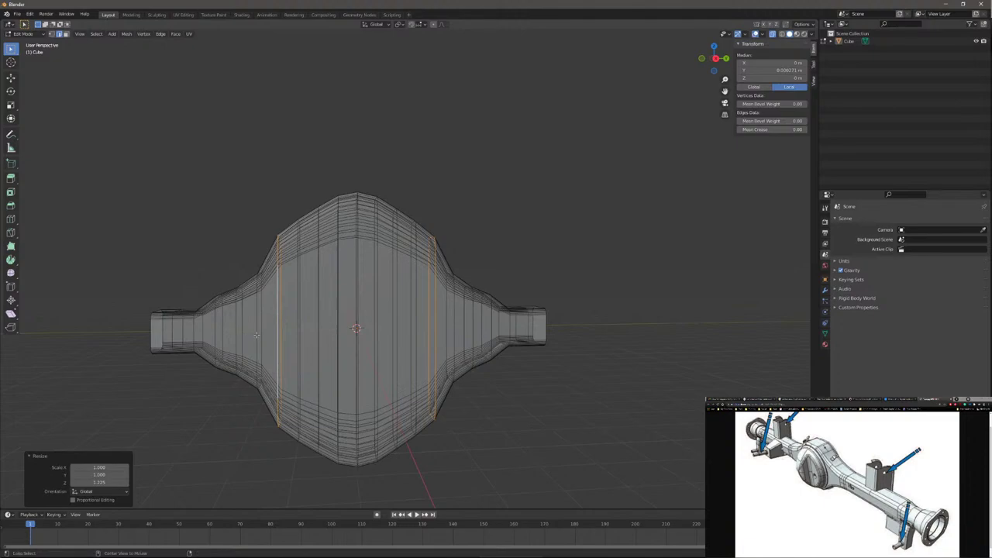
{"action": "left_click", "coordinate": [261, 335], "text": "alt"}
{"action": "left_click", "coordinate": [453, 310], "text": "alt+shift"}
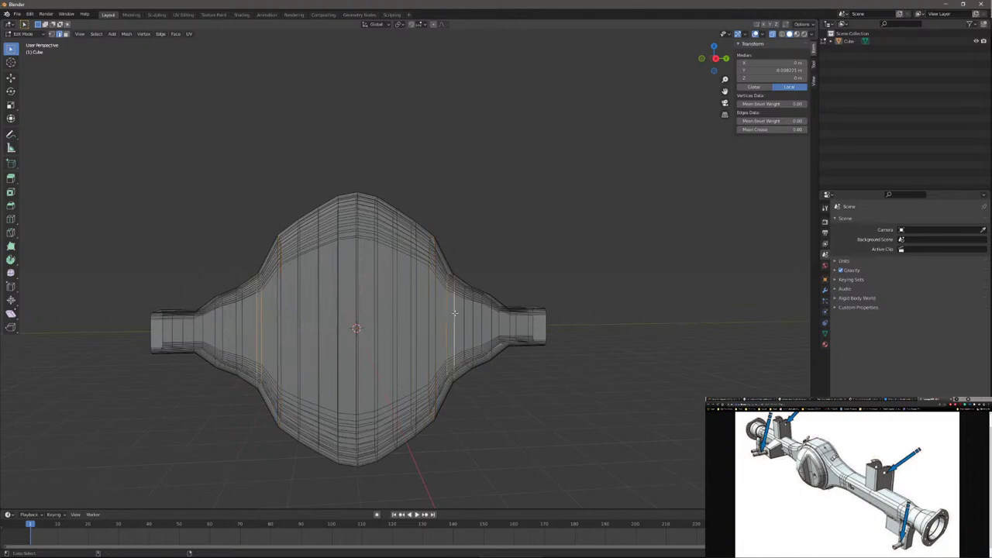
{"action": "key", "text": "s"}
{"action": "key", "text": "z"}
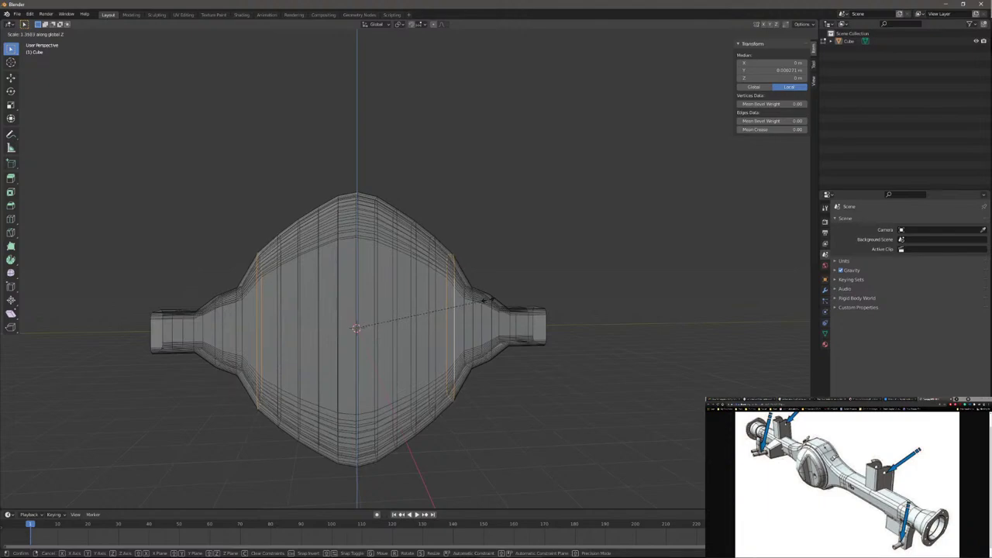
{"action": "left_click", "coordinate": [487, 299]}
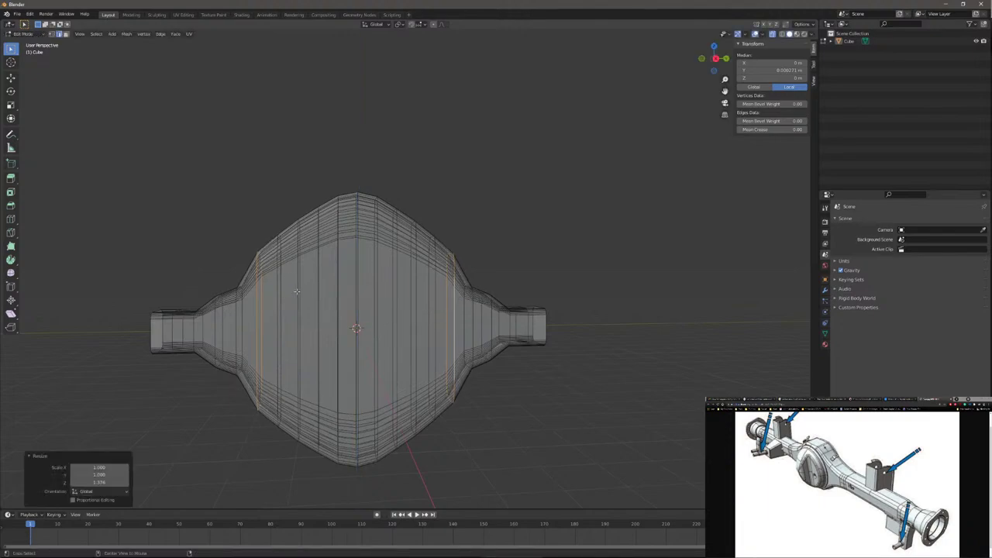
Step: Slightly shrink the loops either side of centre along Z to smooth the bulge
{"action": "left_click", "coordinate": [297, 297], "text": "alt"}
{"action": "left_click", "coordinate": [398, 299], "text": "alt"}
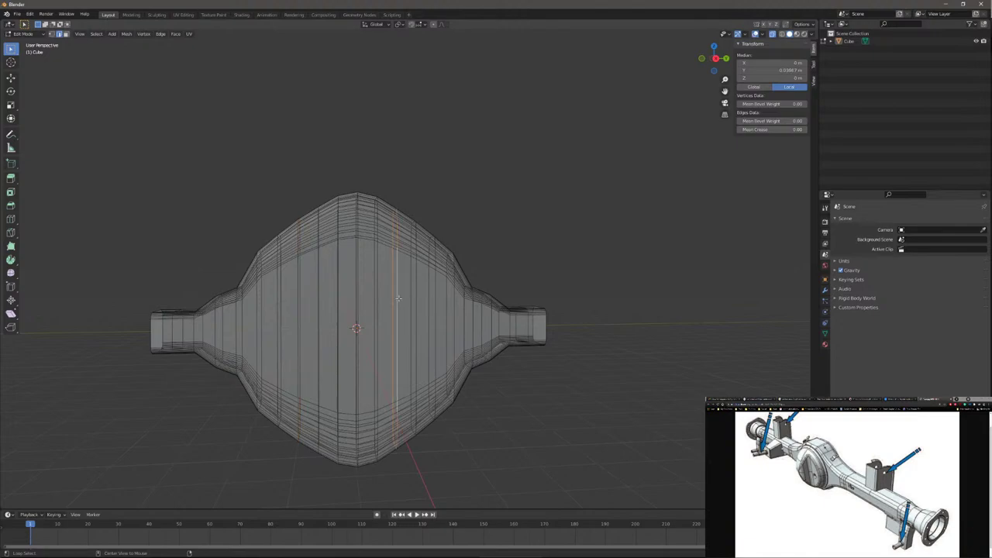
{"action": "left_click", "coordinate": [298, 299], "text": "alt+shift"}
{"action": "key", "text": "s"}
{"action": "key", "text": "z"}
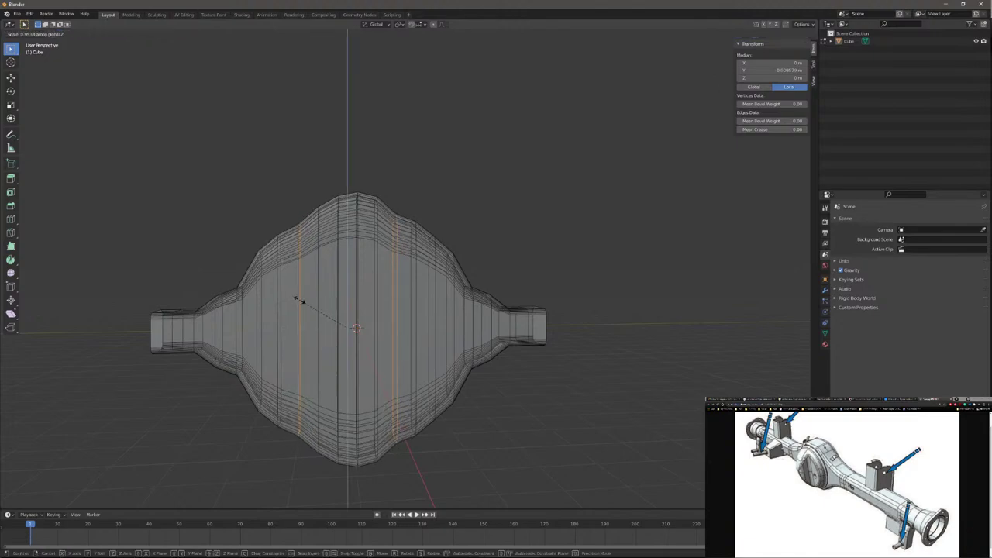
{"action": "left_click", "coordinate": [293, 299]}
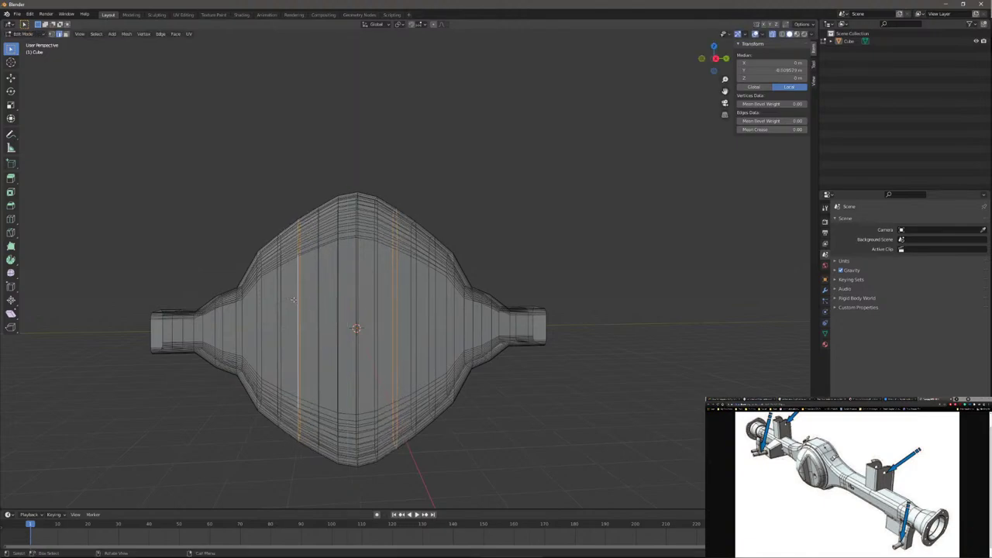
Step: In side orthographic view, make two mirrored bulge loop pairs slightly taller
{"action": "key", "text": "KP_3"}
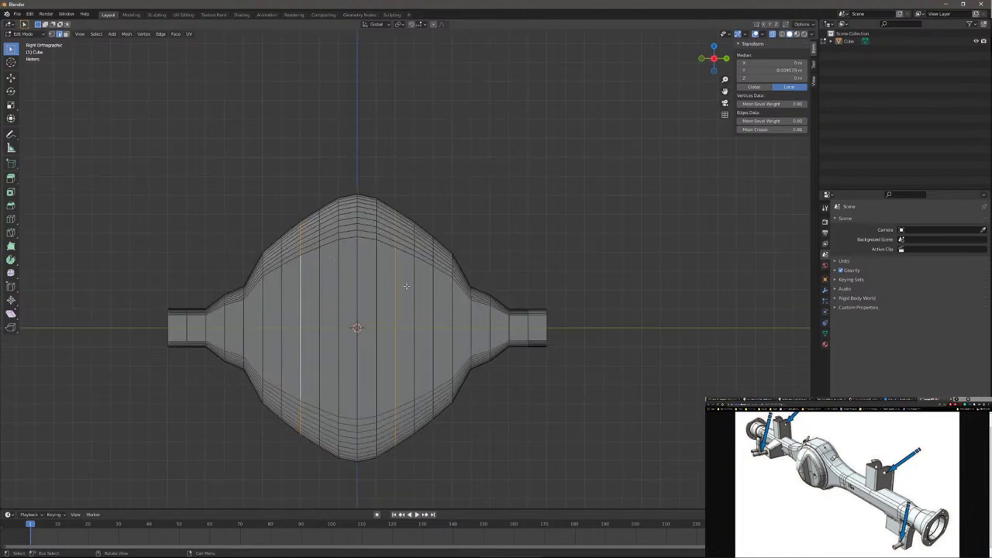
{"action": "left_click", "coordinate": [413, 237], "text": "alt"}
{"action": "left_click", "coordinate": [301, 303], "text": "alt+shift"}
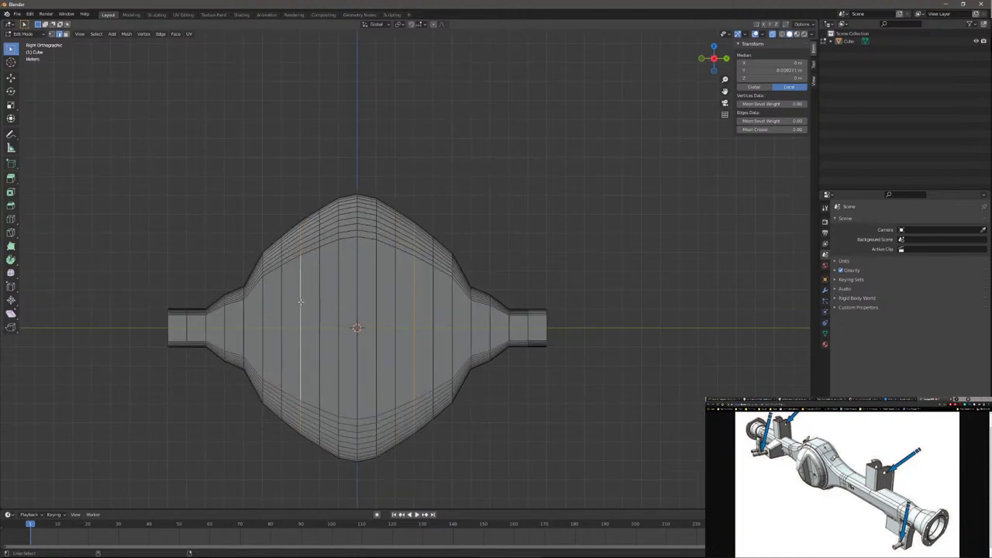
{"action": "key", "text": "s"}
{"action": "key", "text": "z"}
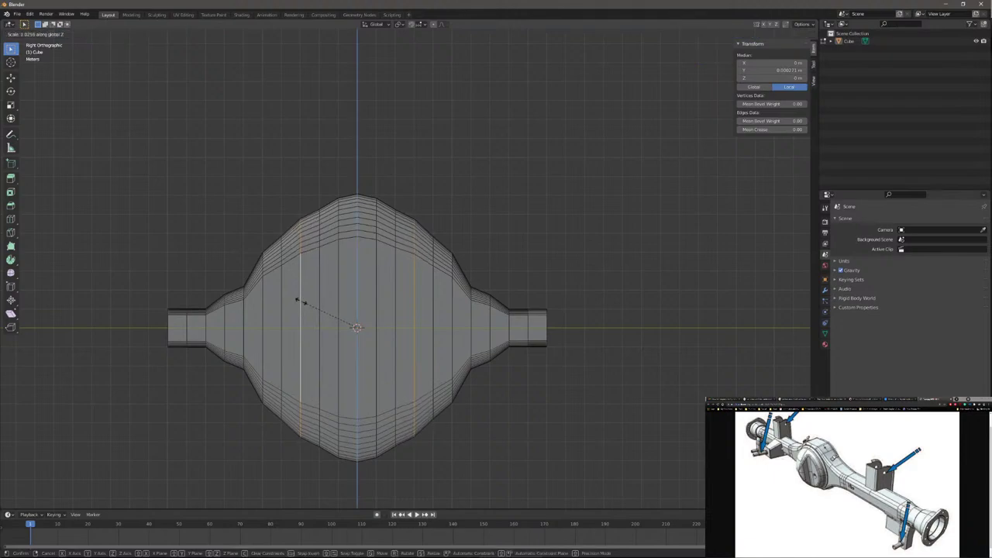
{"action": "left_click", "coordinate": [297, 301]}
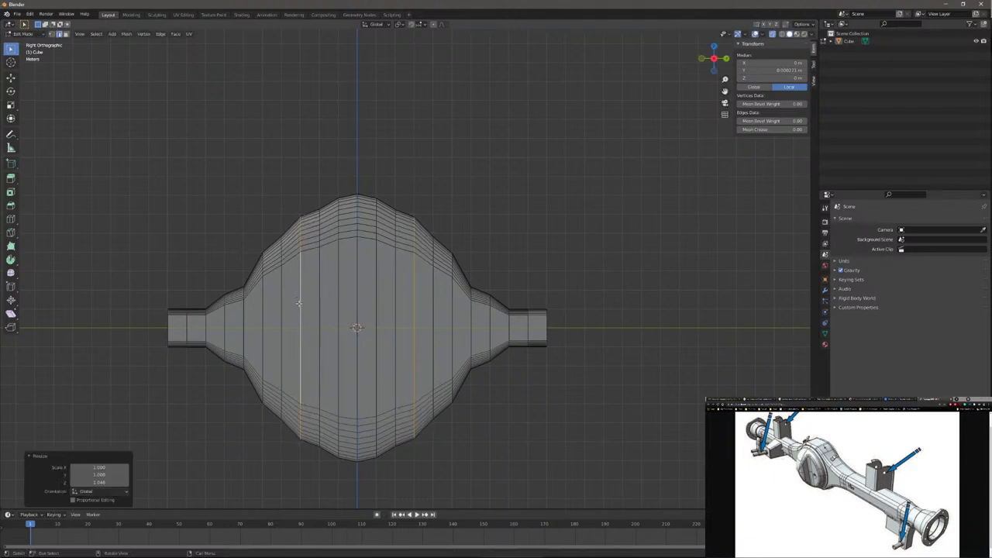
{"action": "left_click", "coordinate": [319, 306], "text": "alt"}
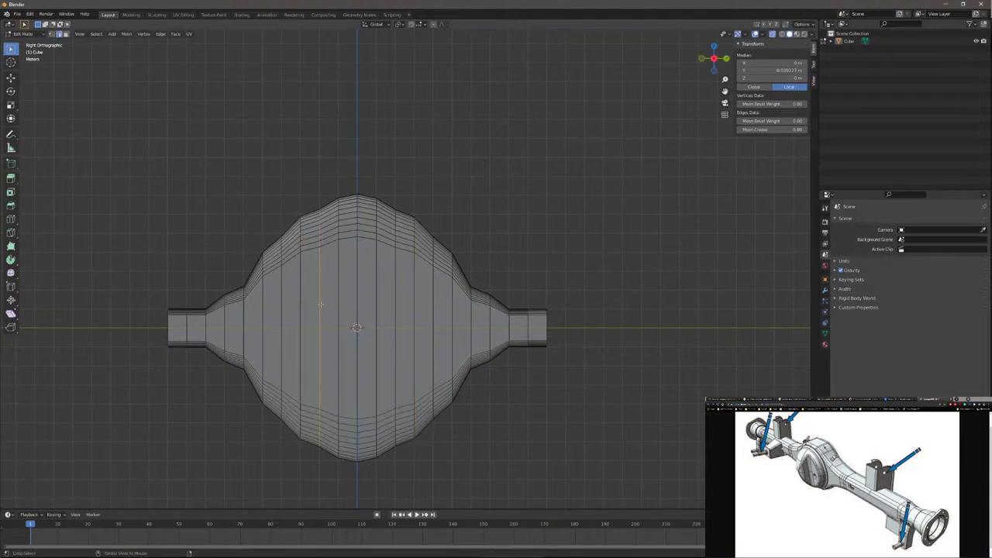
{"action": "left_click", "coordinate": [396, 303], "text": "alt+shift"}
{"action": "key", "text": "s"}
{"action": "key", "text": "z"}
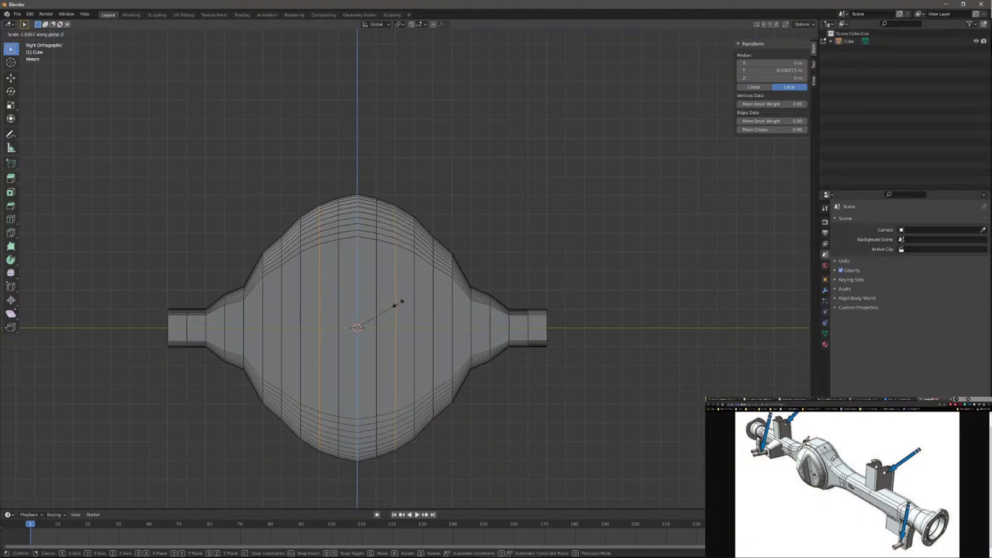
{"action": "left_click", "coordinate": [399, 303]}
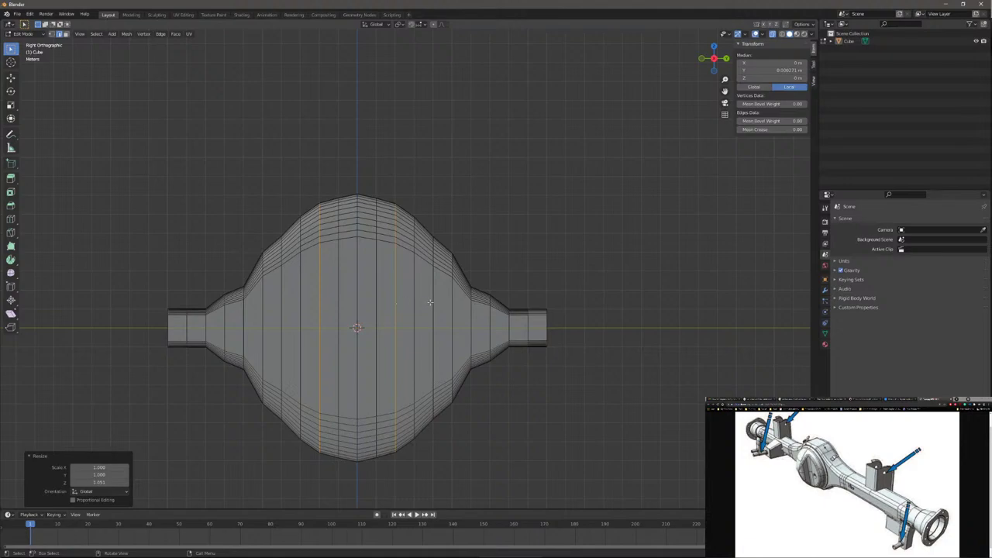
Step: Resize the left flank loop along Z, then both flank loops together
{"action": "left_click", "coordinate": [415, 305], "text": "alt+shift"}
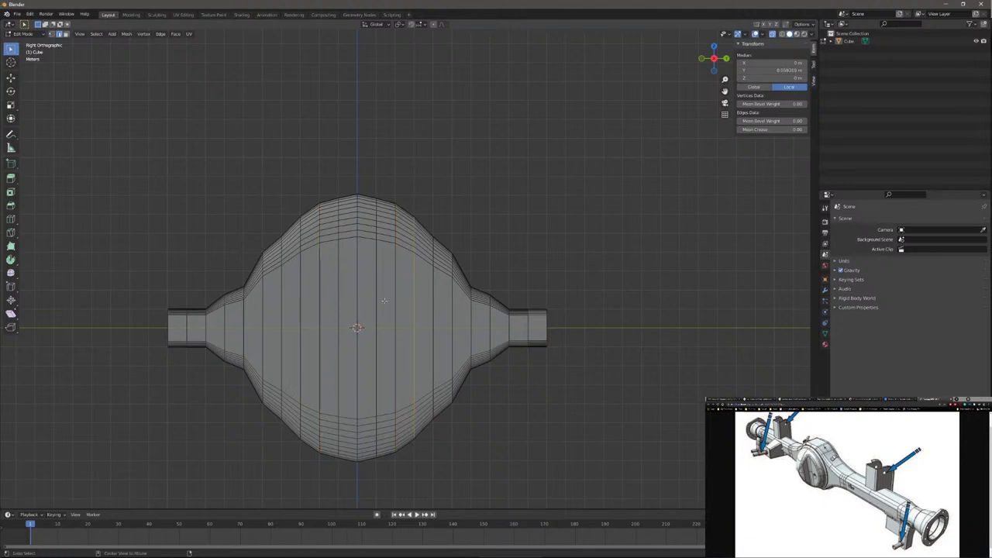
{"action": "left_click", "coordinate": [307, 309], "text": "alt"}
{"action": "key", "text": "s"}
{"action": "key", "text": "z"}
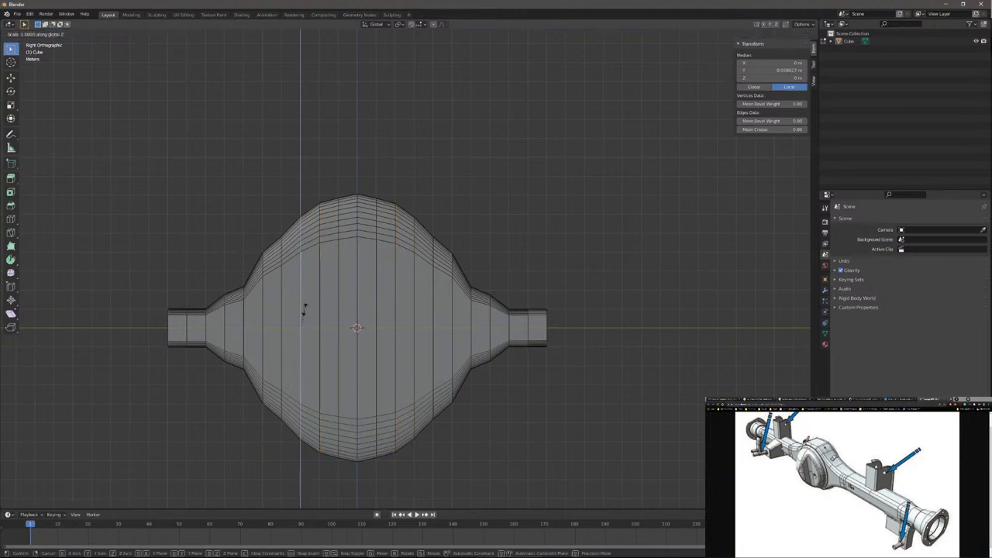
{"action": "left_click", "coordinate": [304, 308]}
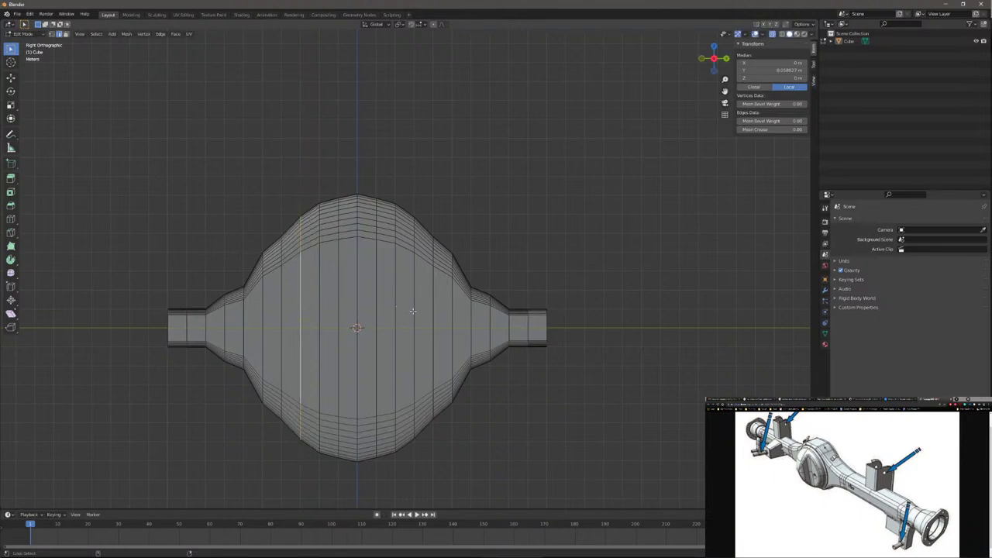
{"action": "left_click", "coordinate": [413, 311], "text": "alt+shift"}
{"action": "key", "text": "s"}
{"action": "key", "text": "z"}
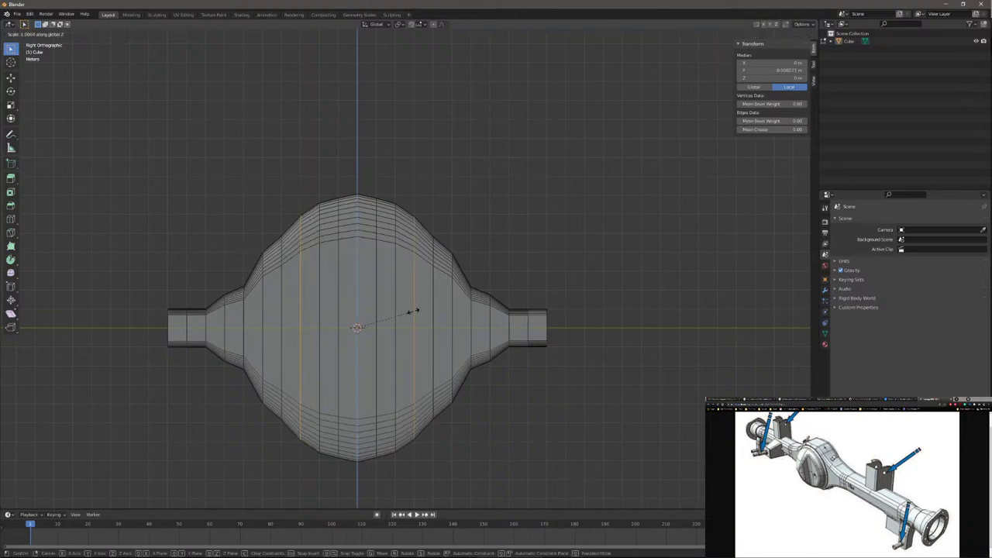
{"action": "left_click", "coordinate": [415, 310]}
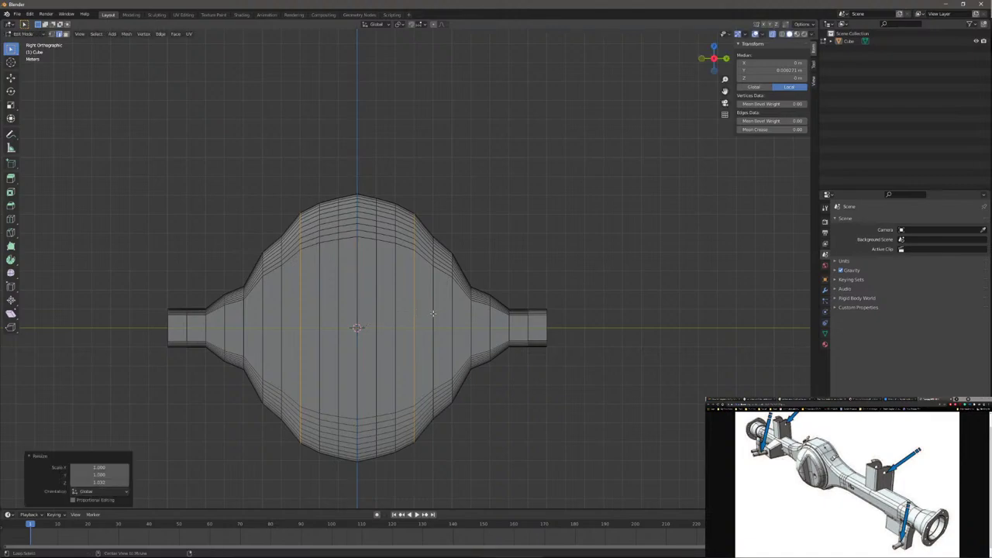
Step: Make the loops near the end tubes taller and shrink the taper loops vertically
{"action": "left_click", "coordinate": [432, 318], "text": "alt"}
{"action": "left_click", "coordinate": [282, 321], "text": "alt+shift"}
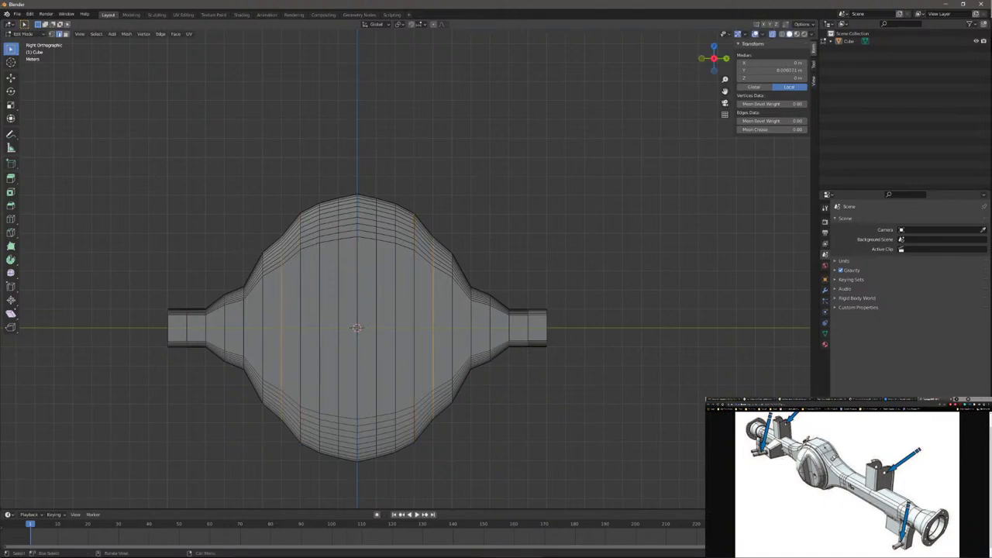
{"action": "key", "text": "s"}
{"action": "key", "text": "z"}
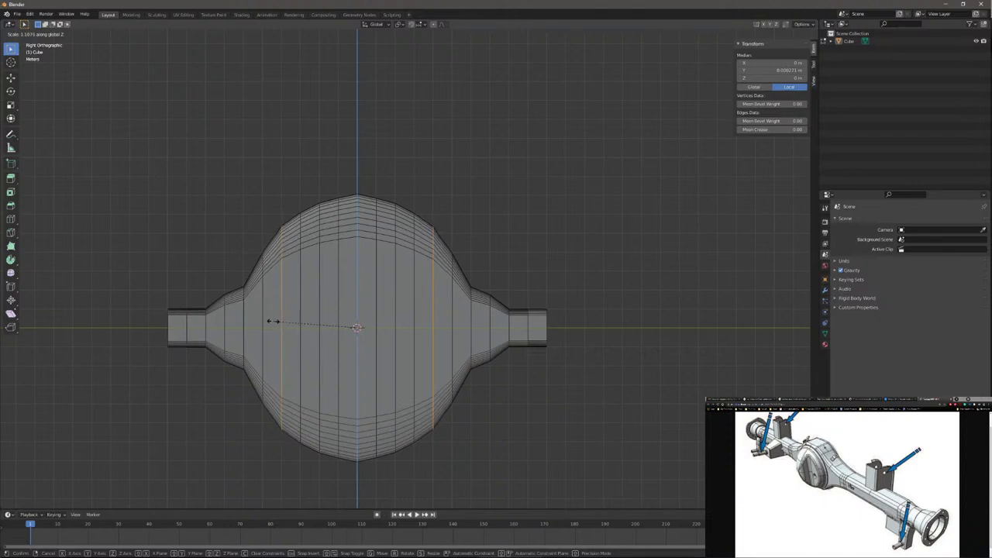
{"action": "left_click", "coordinate": [275, 320]}
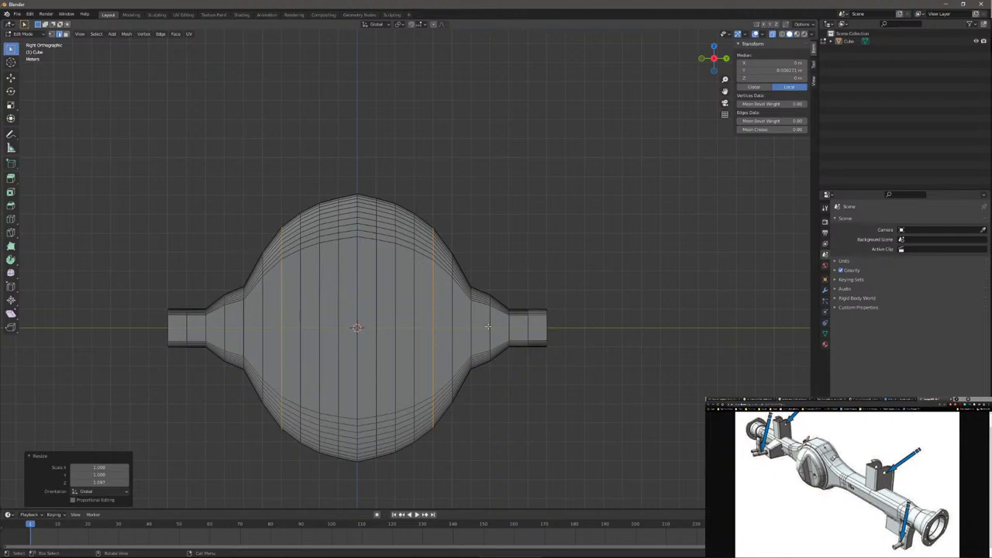
{"action": "left_click", "coordinate": [489, 326], "text": "alt"}
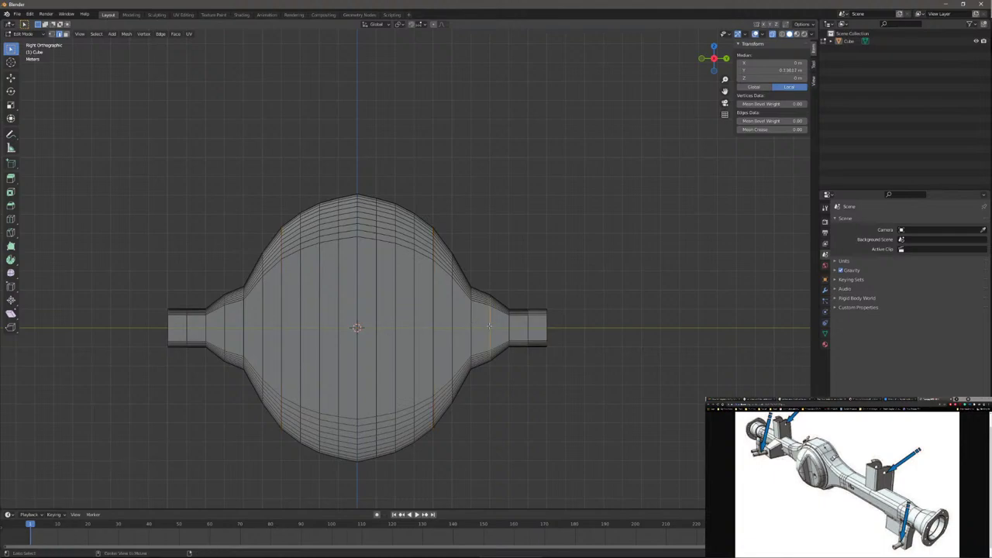
{"action": "left_click", "coordinate": [224, 331], "text": "alt+shift"}
{"action": "key", "text": "s"}
{"action": "key", "text": "z"}
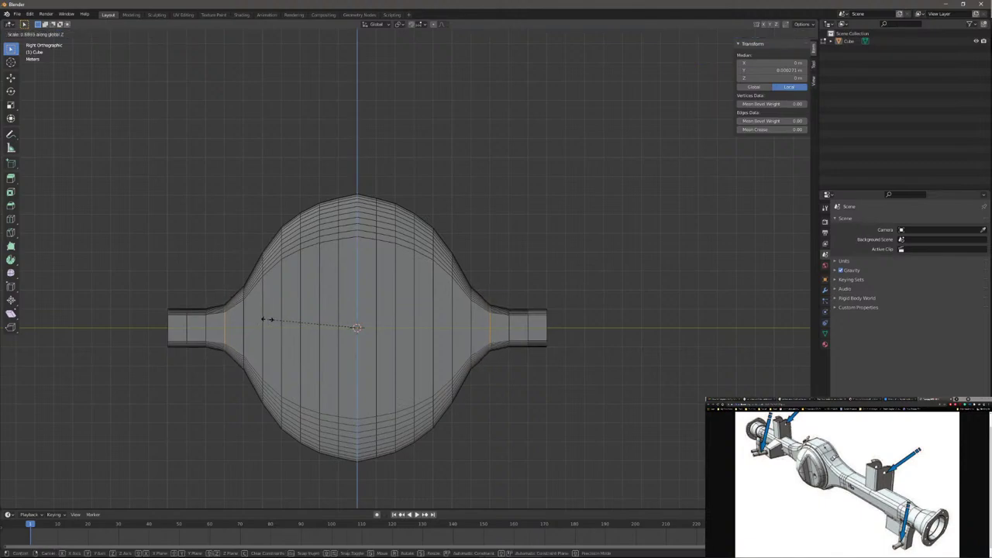
{"action": "left_click", "coordinate": [268, 320]}
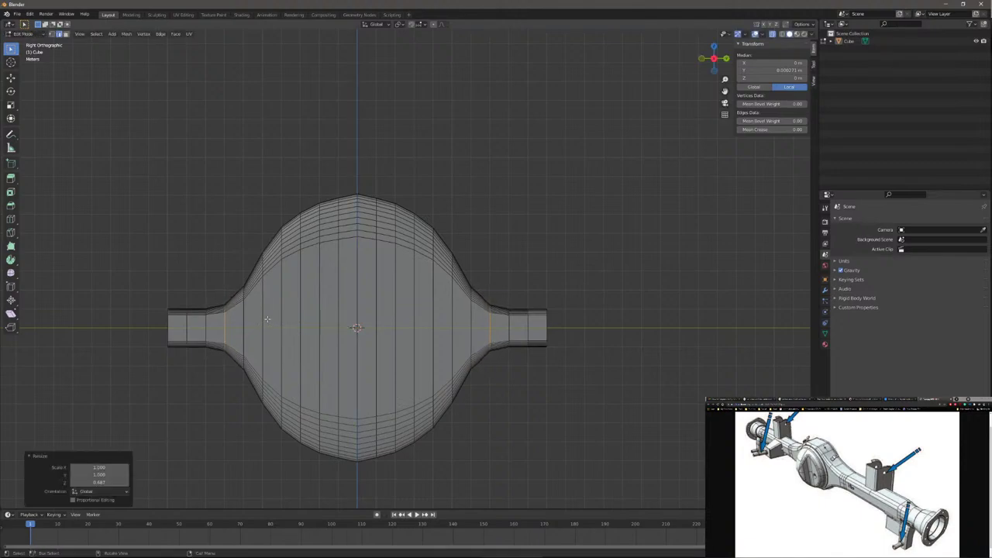
Step: Enlarge the left taper-to-tube loop about 1.02 along Z and clear the selection
{"action": "left_click", "coordinate": [207, 325], "text": "alt"}
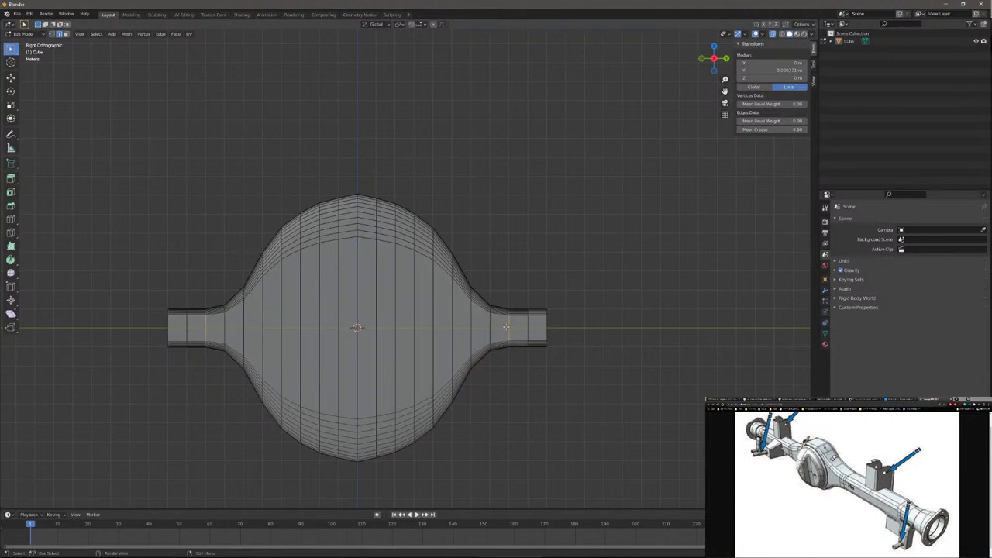
{"action": "key", "text": "s"}
{"action": "key", "text": "z"}
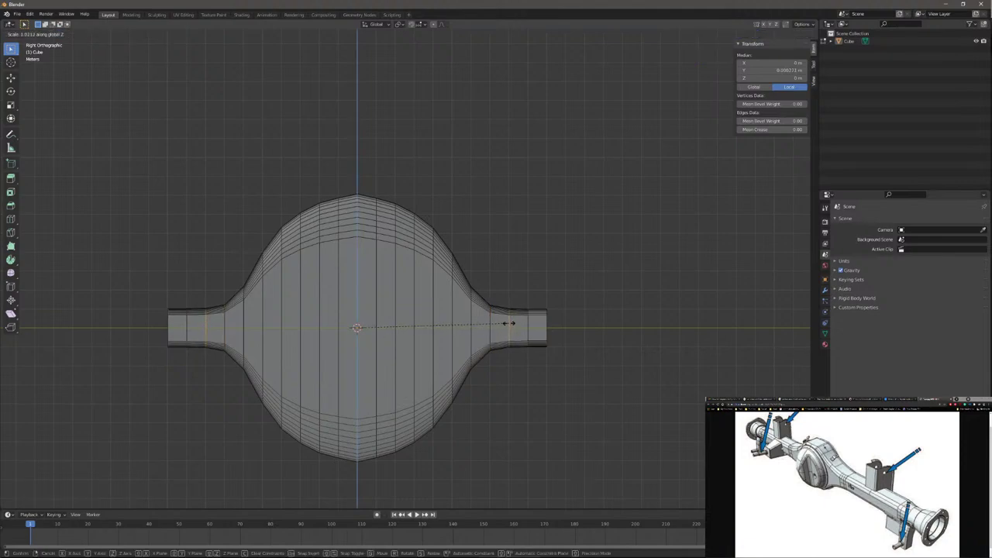
{"action": "left_click", "coordinate": [506, 325]}
{"action": "left_click", "coordinate": [534, 398]}
{"action": "middle_click_drag", "start_coordinate": [535, 401], "coordinate": [634, 365]}
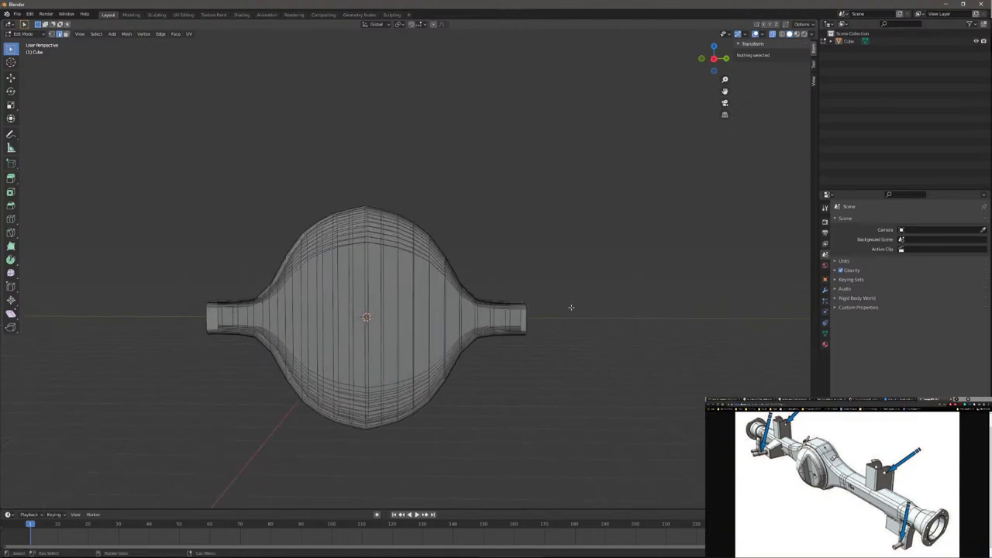
{"action": "mouse_move", "coordinate": [571, 307]}
{"action": "middle_mouse_down"}
{"action": "mouse_move", "coordinate": [587, 295]}
{"action": "mouse_move", "coordinate": [579, 299]}
{"action": "middle_mouse_up"}
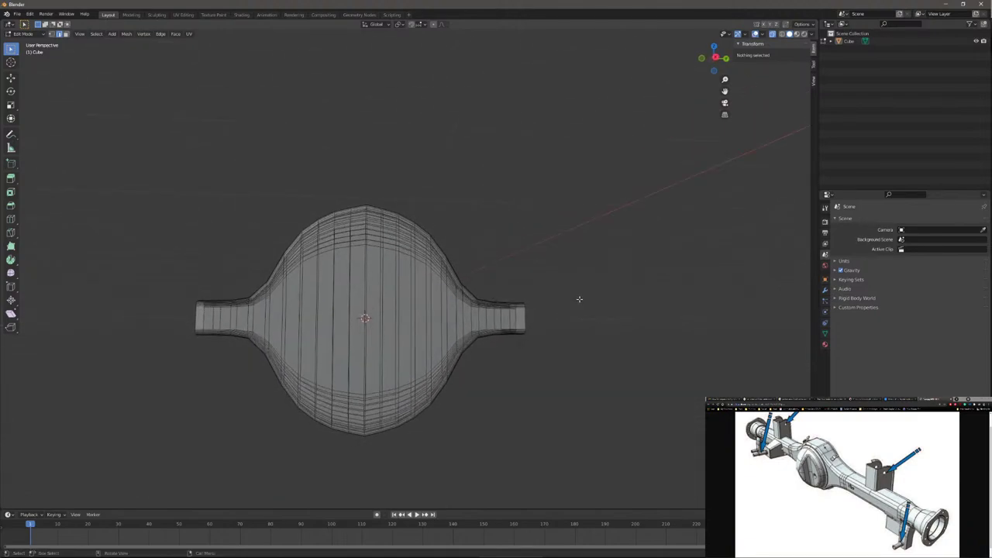
{"action": "key", "text": "KP_3"}
{"action": "scroll", "coordinate": [510, 295], "scroll_direction": "up", "scroll_amount": 1}
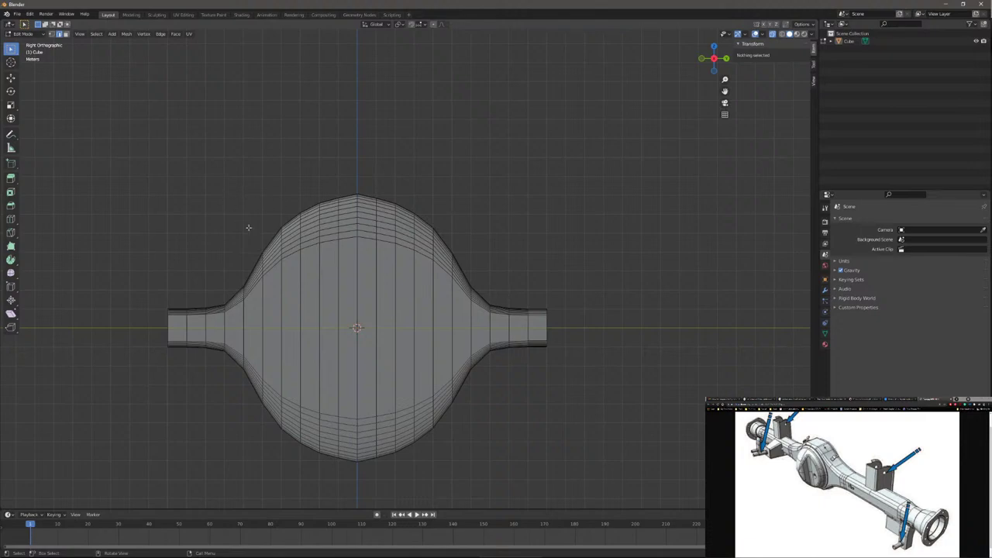
Step: Squash the vertical edges across the central bulge along Z, then clear the selection
{"action": "left_click_drag", "start_coordinate": [243, 324], "coordinate": [476, 323]}
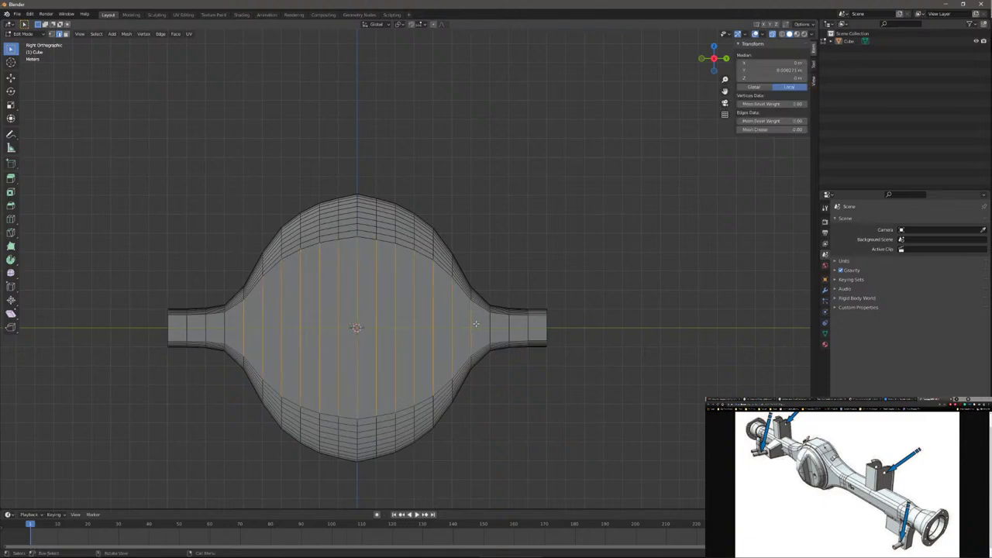
{"action": "key", "text": "s"}
{"action": "key", "text": "z"}
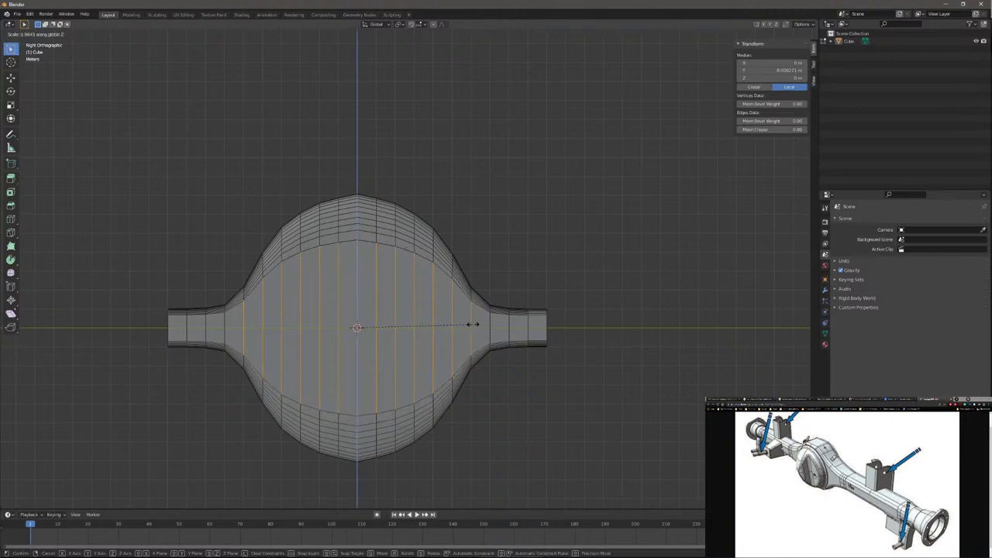
{"action": "left_click", "coordinate": [474, 324]}
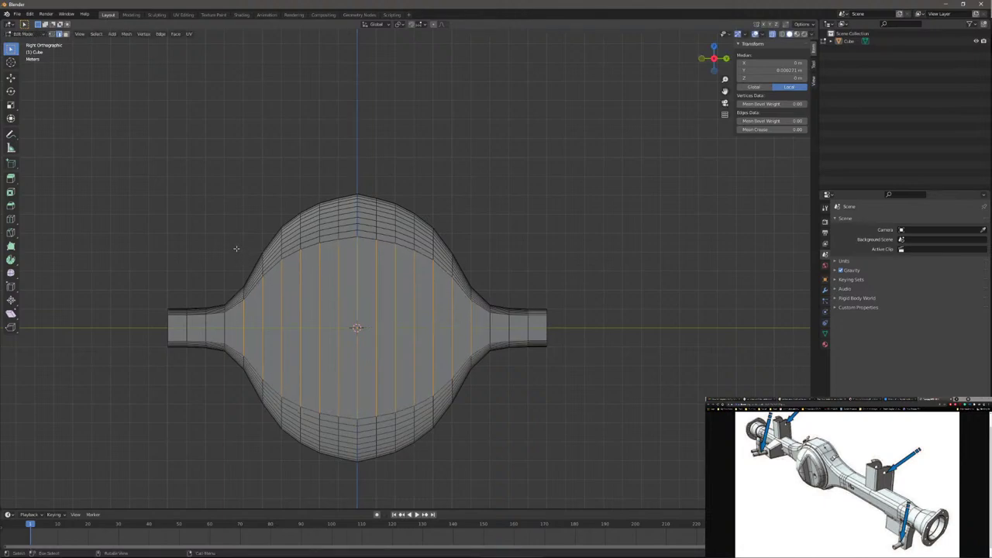
{"action": "left_click_drag", "start_coordinate": [233, 240], "coordinate": [479, 465]}
{"action": "left_click_drag", "start_coordinate": [476, 141], "coordinate": [247, 283], "text": "shift"}
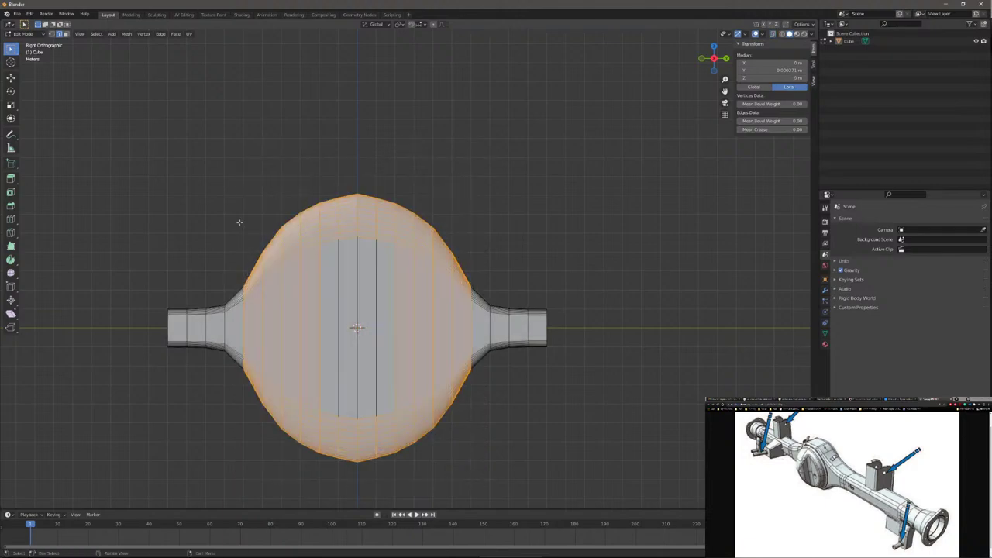
{"action": "left_click", "coordinate": [233, 150]}
Step: With X-ray on, flatten the whole central bulge to about 0.65 along Z
{"action": "left_click_drag", "start_coordinate": [234, 216], "coordinate": [251, 197]}
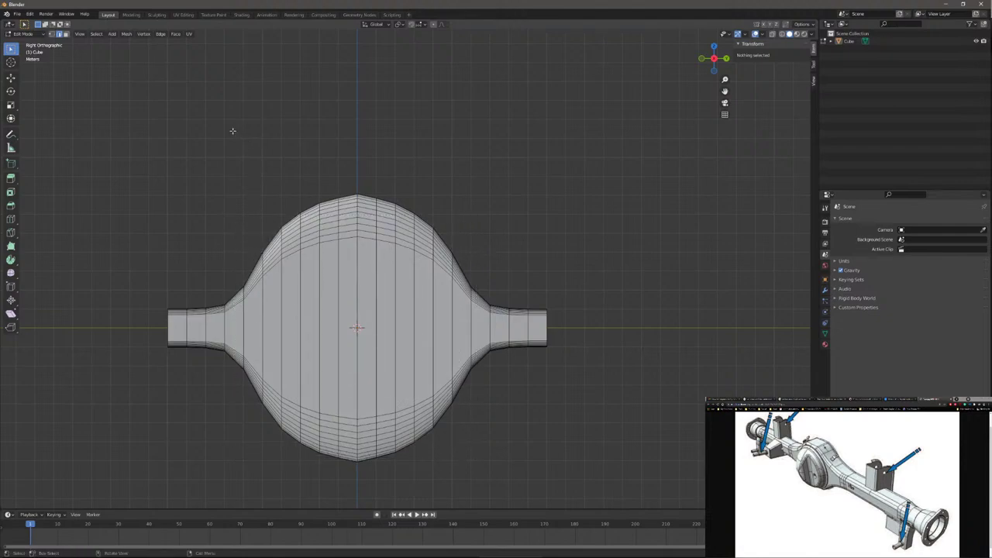
{"action": "left_click_drag", "start_coordinate": [233, 130], "coordinate": [483, 486]}
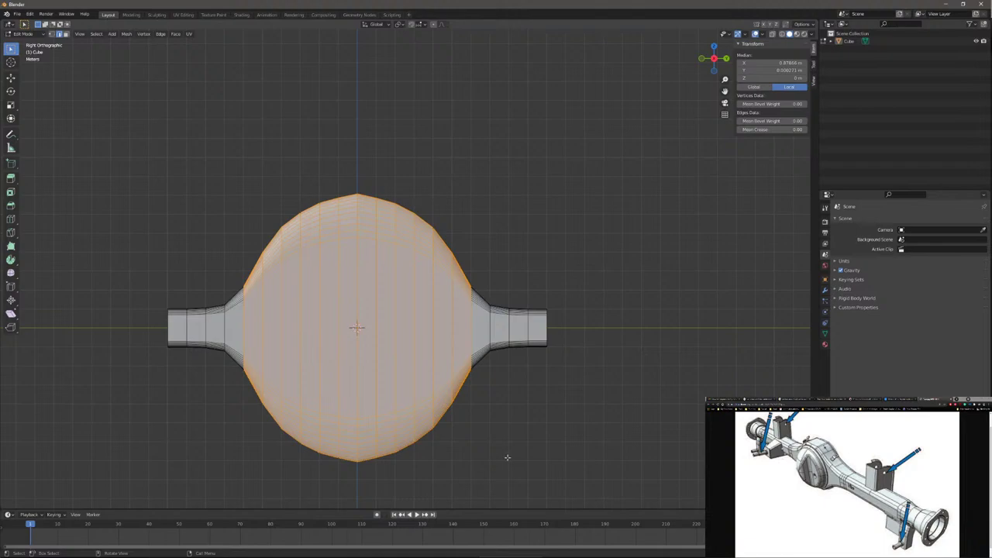
{"action": "key", "text": "s"}
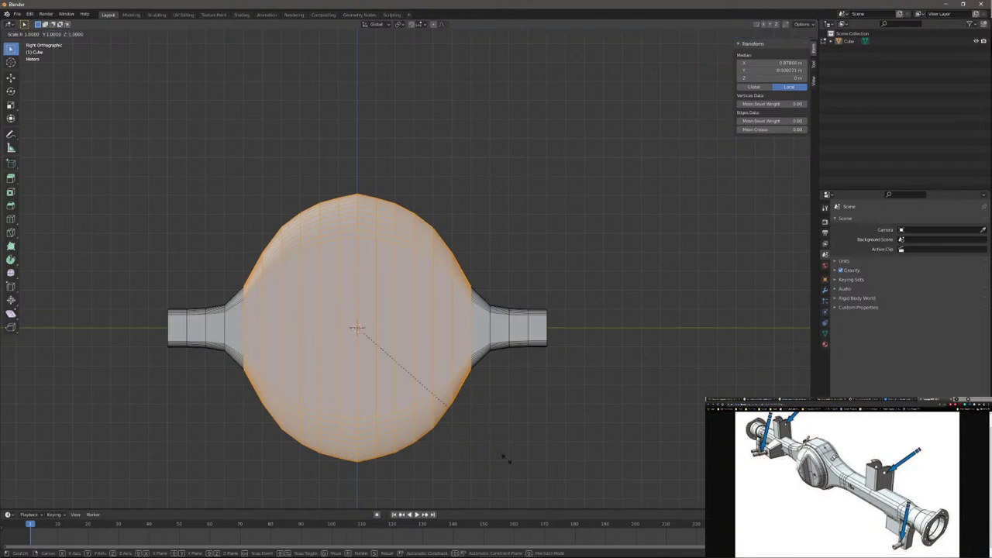
{"action": "key", "text": "alt+z"}
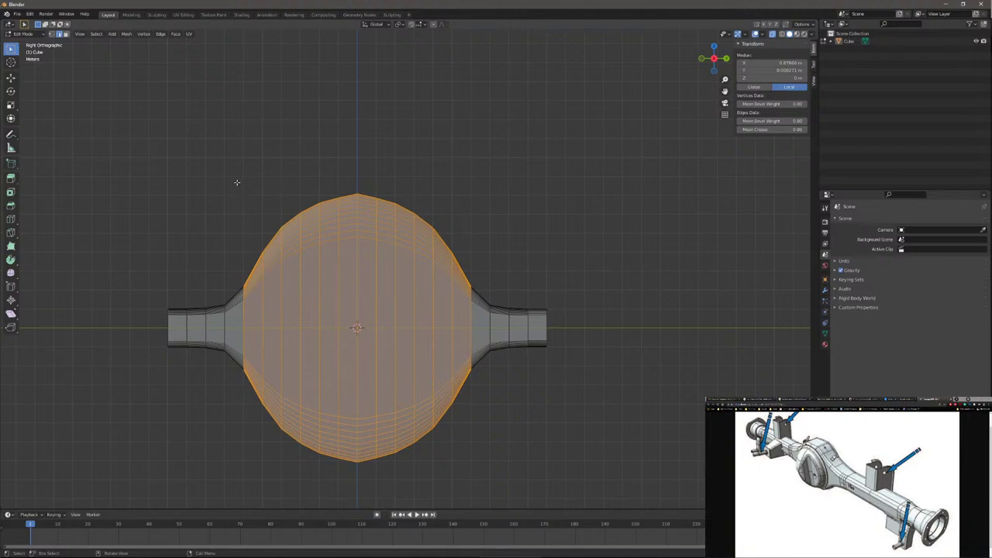
{"action": "left_click_drag", "start_coordinate": [236, 181], "coordinate": [483, 488]}
{"action": "key", "text": "s"}
{"action": "key", "text": "z"}
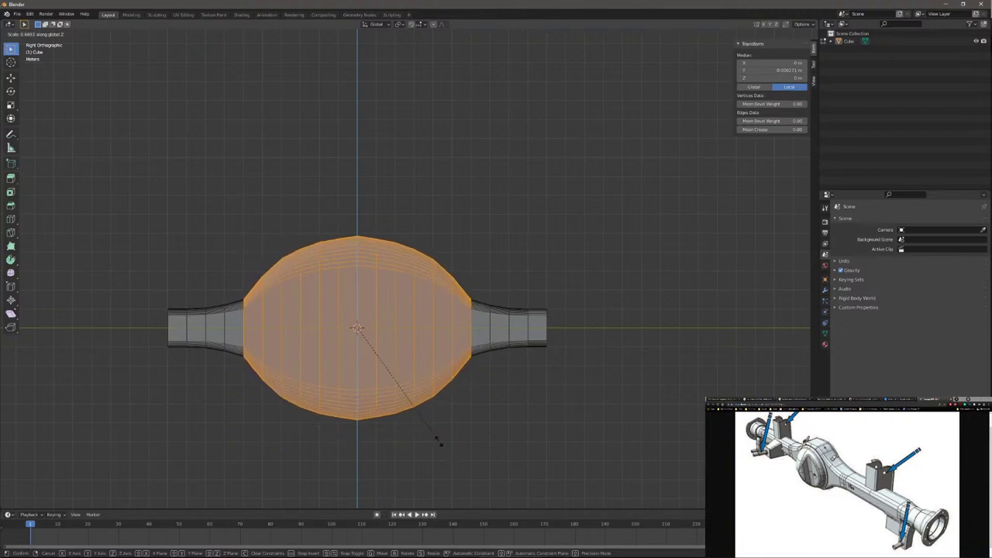
{"action": "left_click", "coordinate": [439, 442]}
{"action": "left_click", "coordinate": [518, 452]}
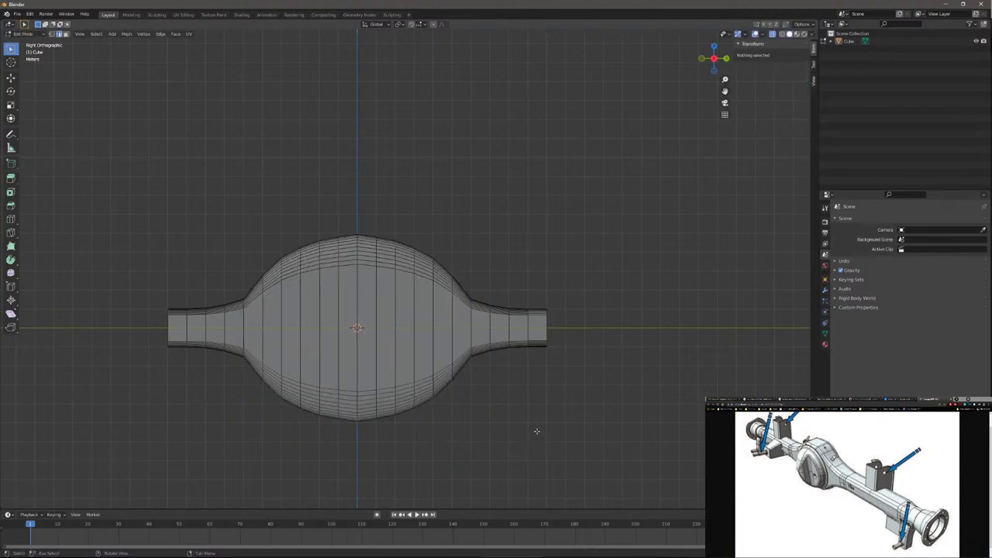
Step: Scale the loops at both bulge ends, then the left taper loop, along Z
{"action": "left_click", "coordinate": [243, 332], "text": "alt"}
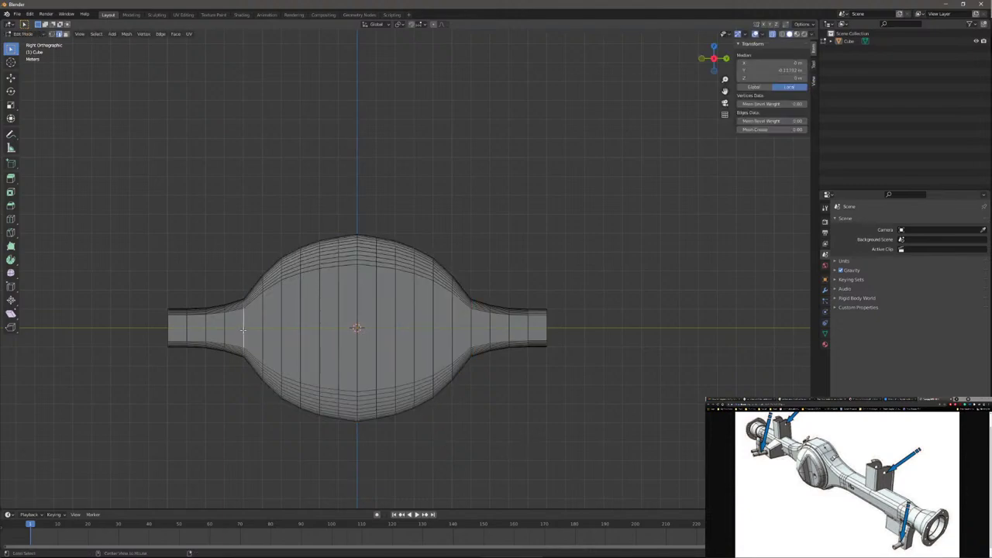
{"action": "left_click", "coordinate": [472, 335], "text": "alt+shift"}
{"action": "key", "text": "s"}
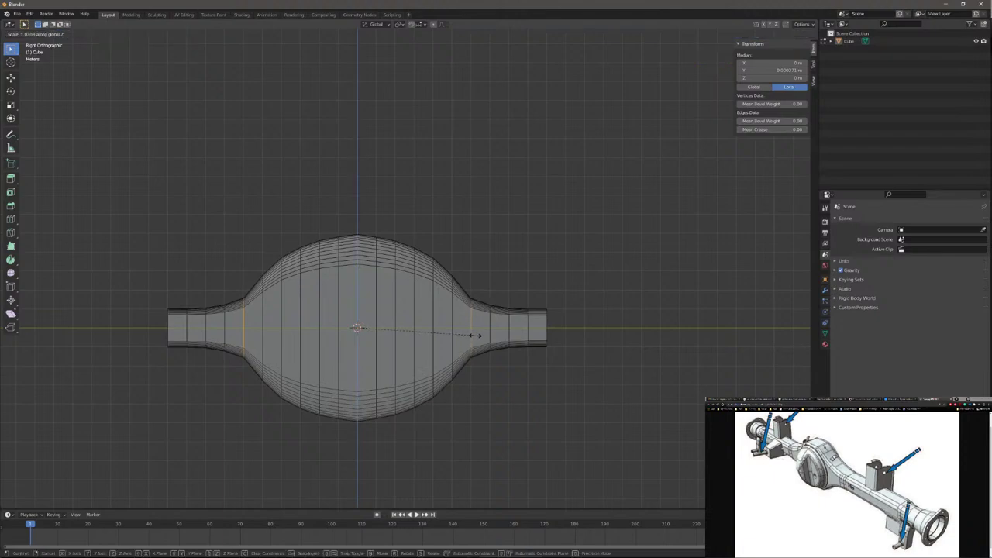
{"action": "key", "text": "z"}
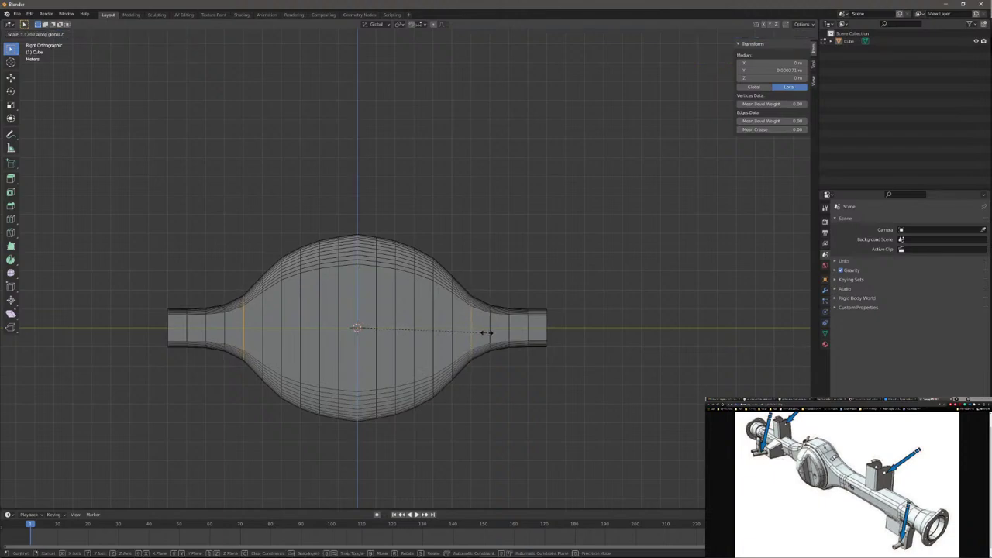
{"action": "left_click", "coordinate": [486, 332]}
{"action": "key", "text": "alt+a"}
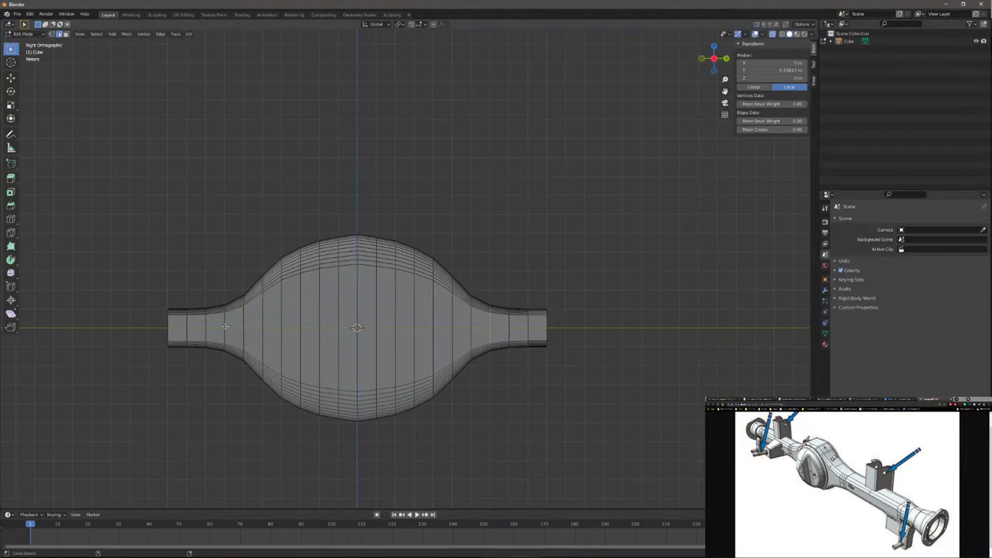
{"action": "left_click", "coordinate": [225, 327], "text": "alt+shift"}
{"action": "key", "text": "s"}
{"action": "key", "text": "z"}
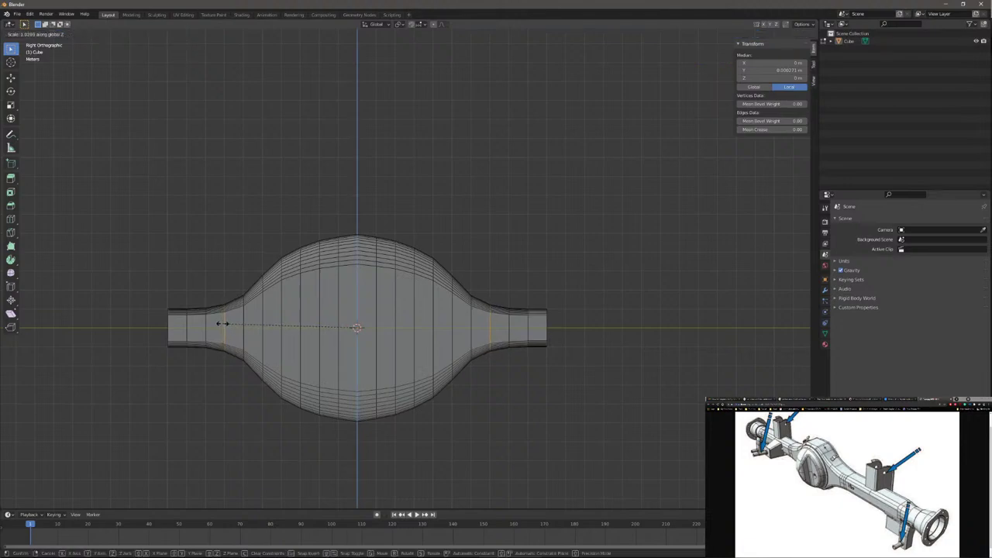
{"action": "left_click", "coordinate": [210, 325]}
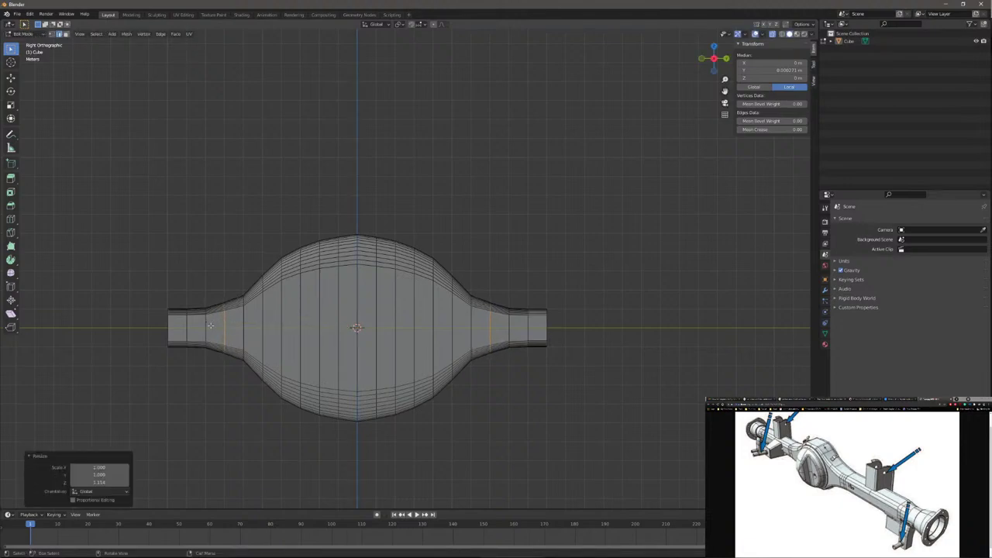
Step: Slightly enlarge a left taper loop, then a matching left-right taper loop pair, along Z
{"action": "left_click", "coordinate": [208, 326], "text": "alt"}
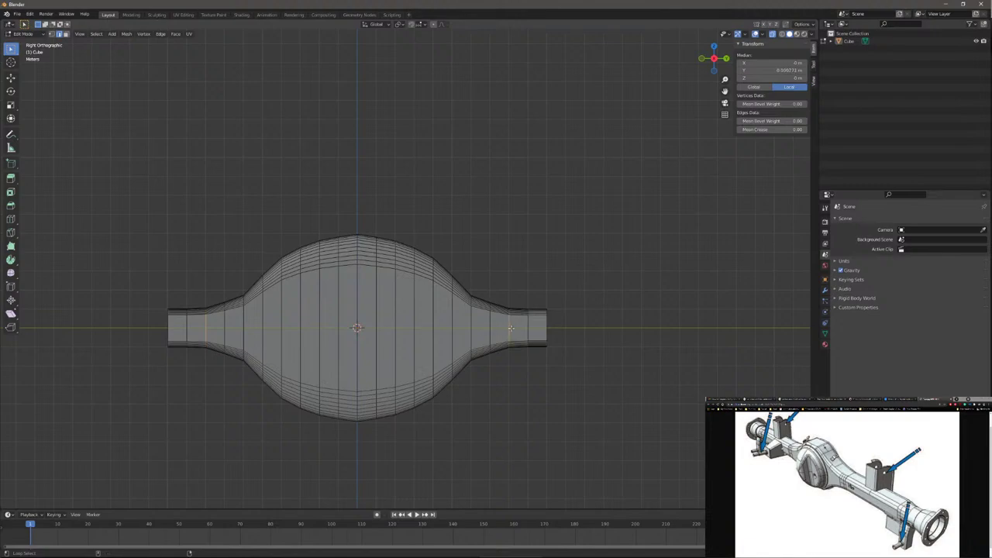
{"action": "key", "text": "s"}
{"action": "key", "text": "z"}
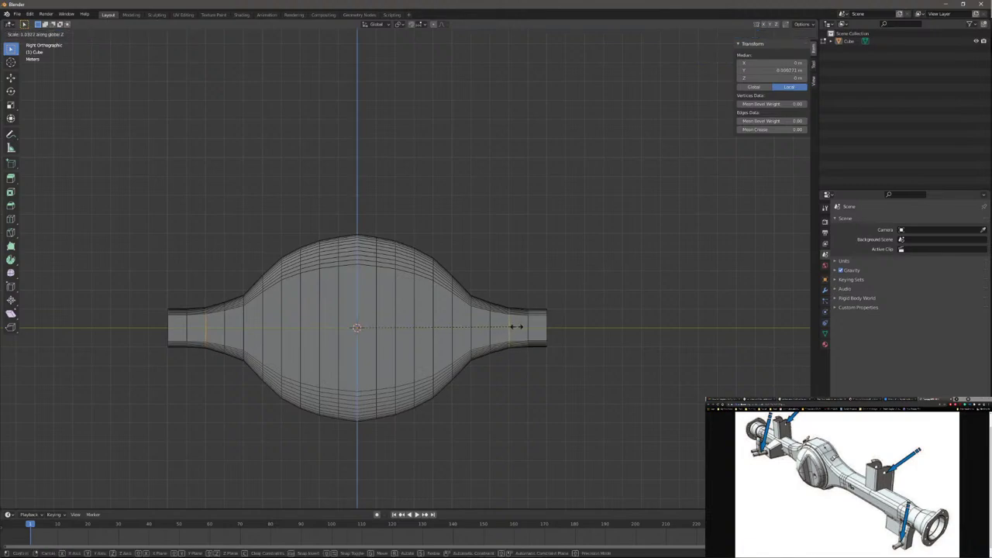
{"action": "left_click", "coordinate": [525, 325]}
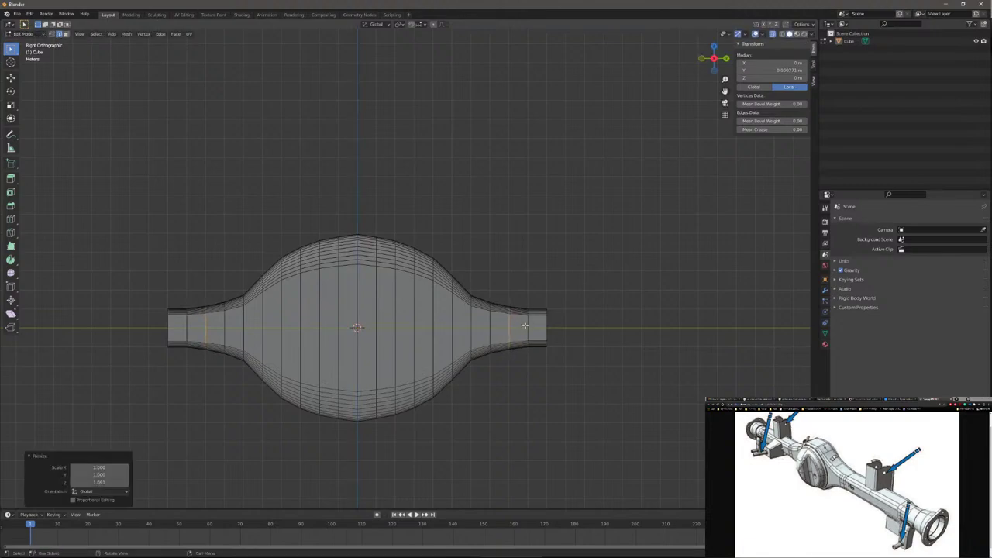
{"action": "left_click", "coordinate": [469, 323], "text": "alt"}
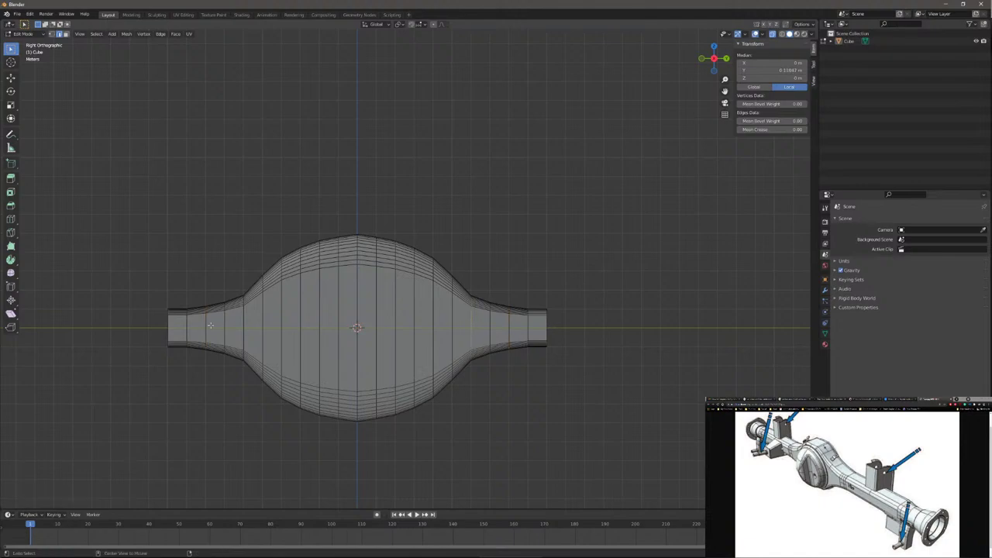
{"action": "left_click", "coordinate": [239, 323], "text": "alt+shift"}
{"action": "key", "text": "s"}
{"action": "key", "text": "z"}
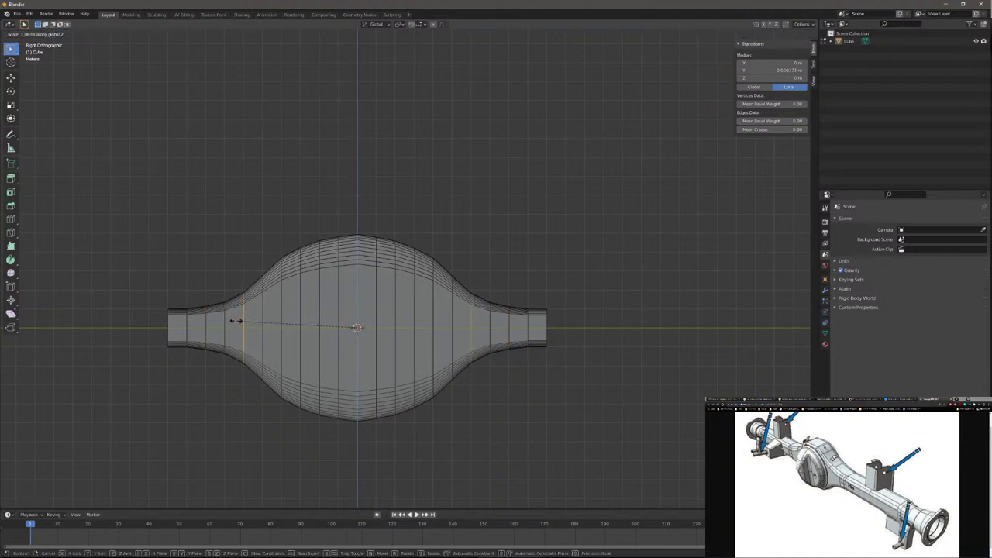
{"action": "left_click", "coordinate": [234, 321]}
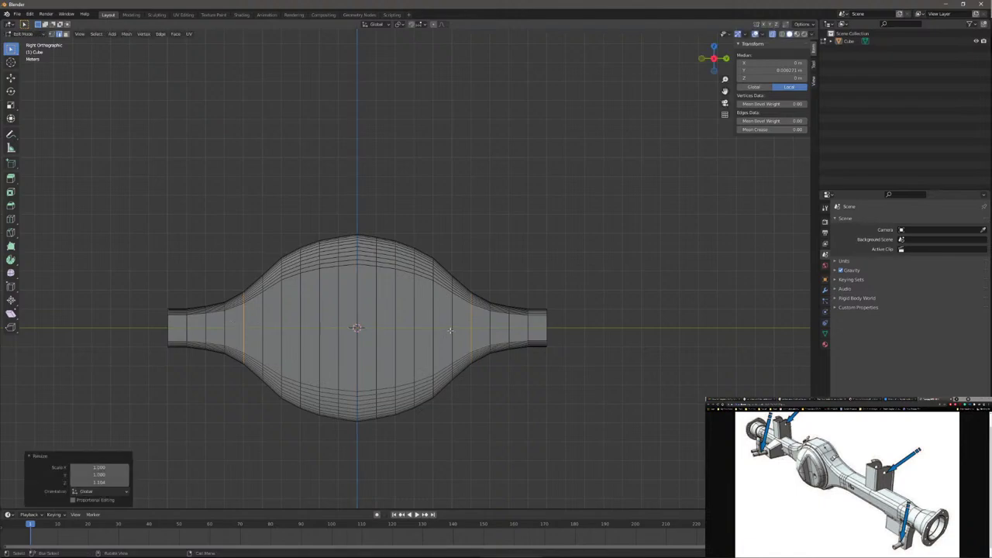
Step: Slightly flatten a mirrored loop pair beside the bulge along Z, then deselect
{"action": "left_click", "coordinate": [282, 335], "text": "alt"}
{"action": "left_click", "coordinate": [432, 329], "text": "alt"}
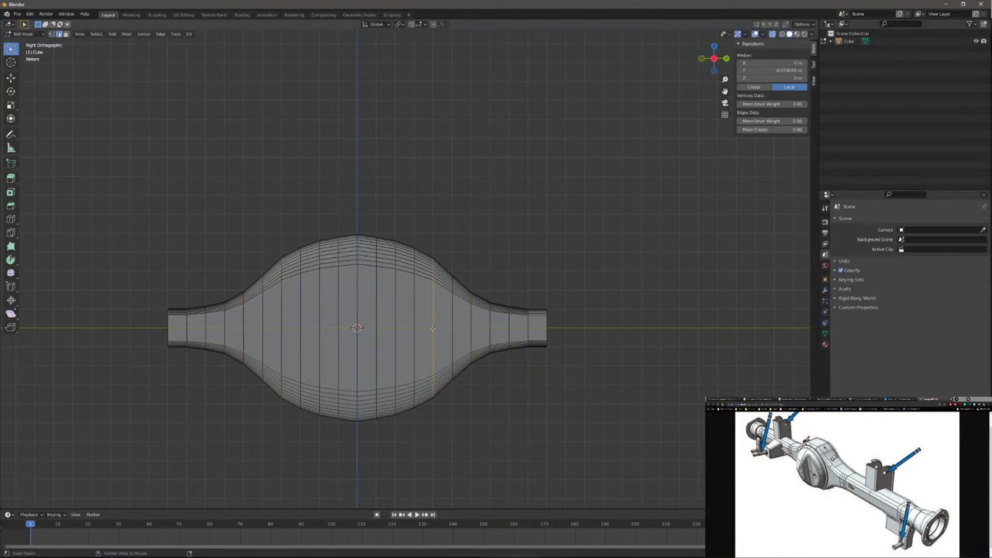
{"action": "left_click", "coordinate": [282, 331], "text": "alt+shift"}
{"action": "key", "text": "s"}
{"action": "key", "text": "z"}
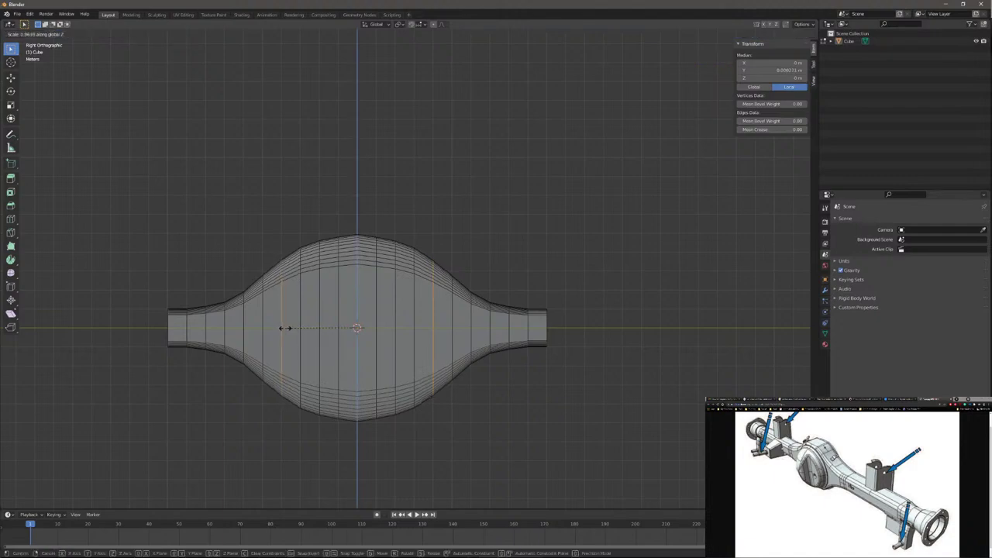
{"action": "left_click", "coordinate": [287, 328]}
{"action": "left_click", "coordinate": [454, 412]}
Step: In the Numpad 3 side view, rescale an outer mirrored loop pair on the bulge along Z
{"action": "middle_click_drag", "start_coordinate": [548, 414], "coordinate": [530, 408]}
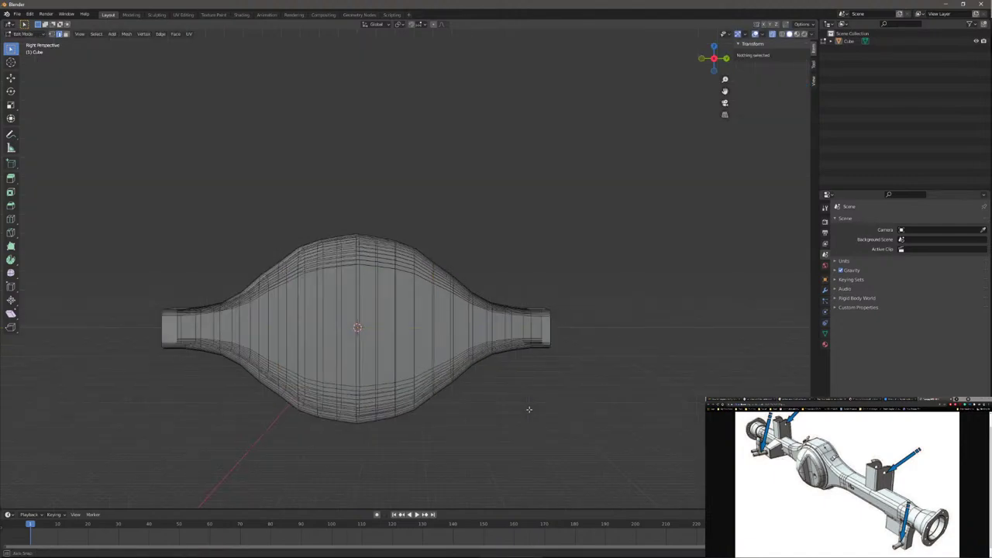
{"action": "key", "text": "KP_3"}
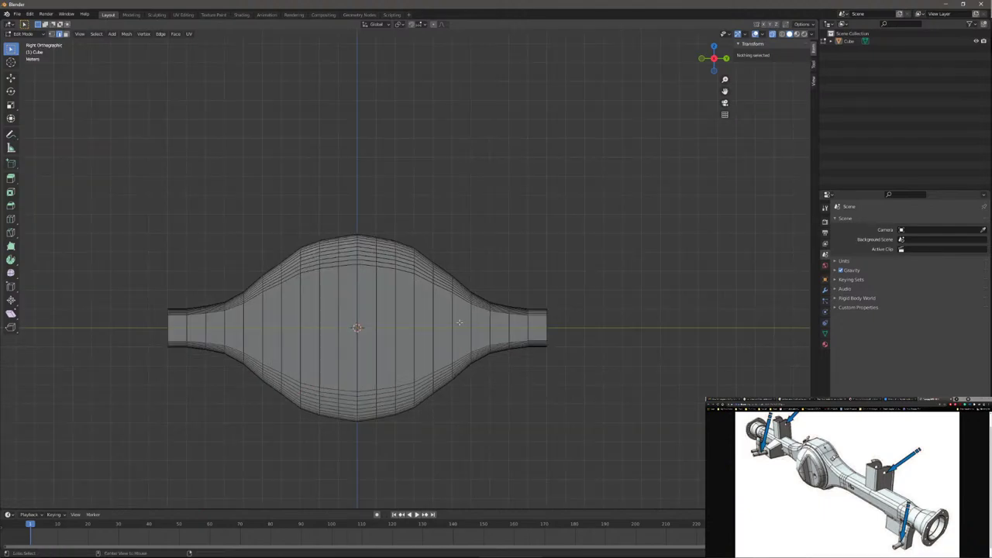
{"action": "left_click", "coordinate": [450, 316], "text": "alt"}
{"action": "left_click", "coordinate": [260, 332], "text": "alt+shift"}
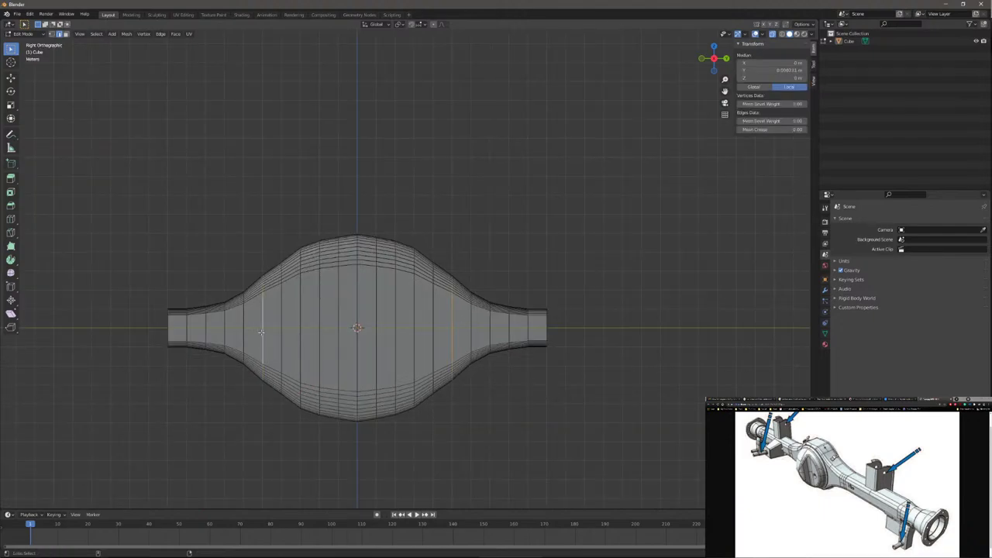
{"action": "key", "text": "s"}
{"action": "key", "text": "z"}
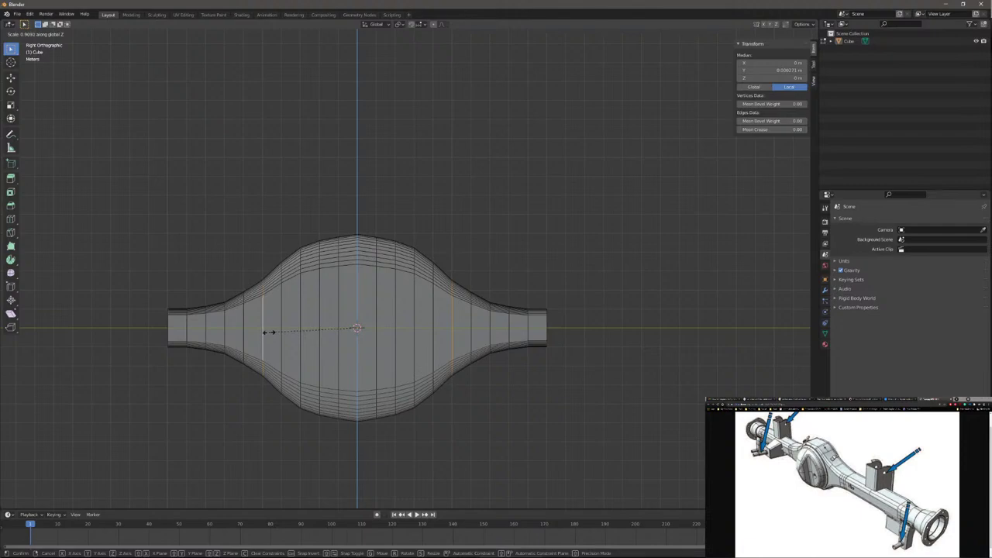
{"action": "left_click", "coordinate": [269, 332]}
{"action": "left_click", "coordinate": [205, 421]}
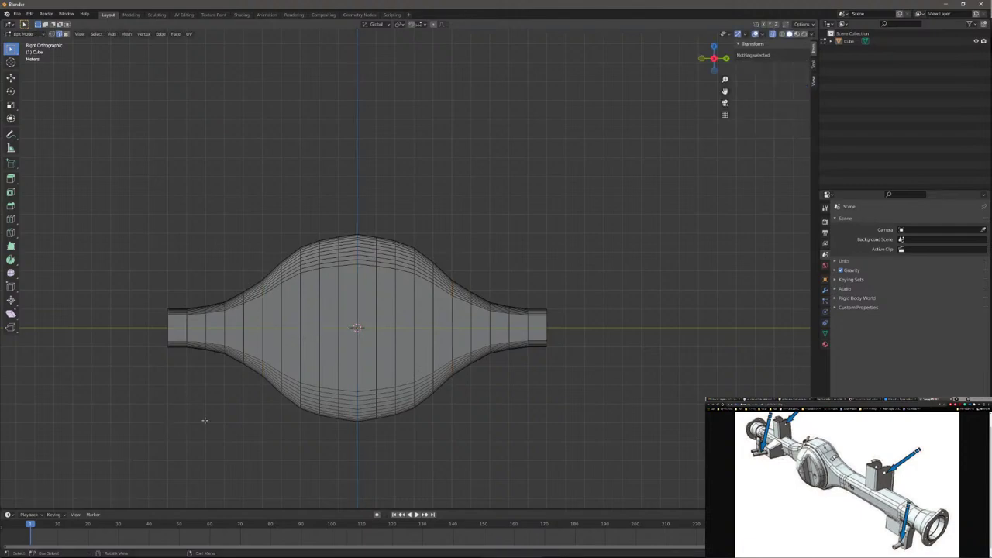
Step: Nudge an inner mirrored loop pair near the bulge centre to about 0.998 along Z
{"action": "left_click", "coordinate": [300, 296], "text": "alt"}
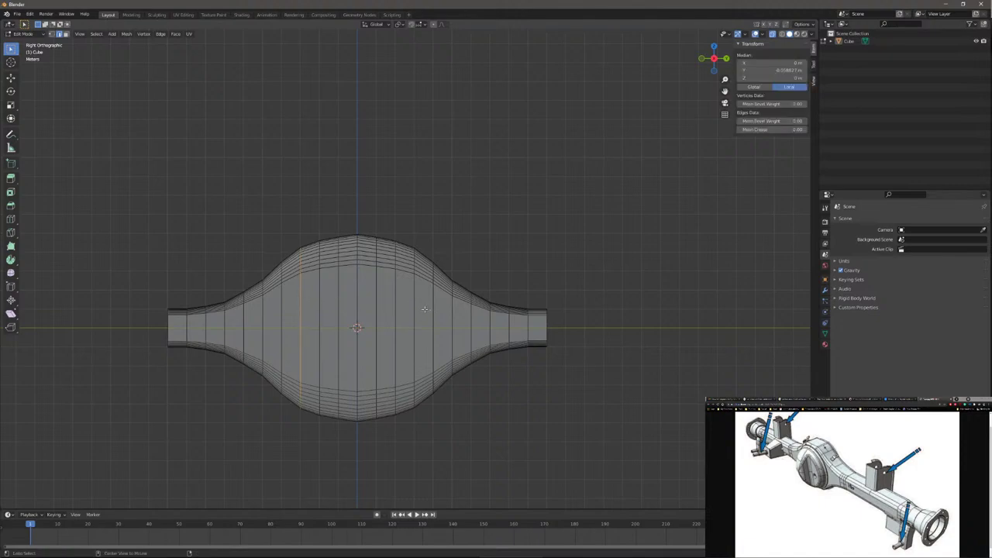
{"action": "left_click", "coordinate": [417, 310], "text": "alt"}
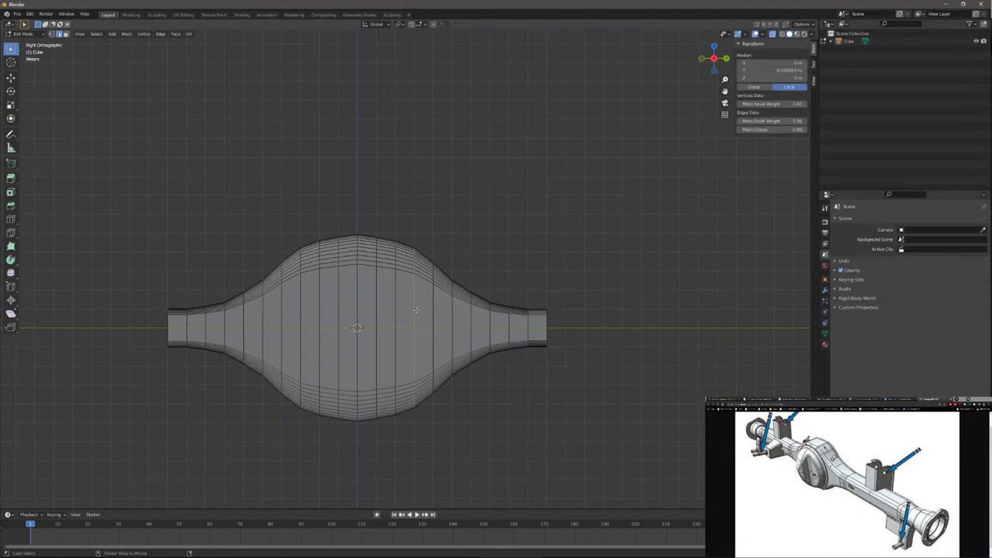
{"action": "left_click", "coordinate": [302, 316], "text": "alt+shift"}
{"action": "key", "text": "s"}
{"action": "key", "text": "z"}
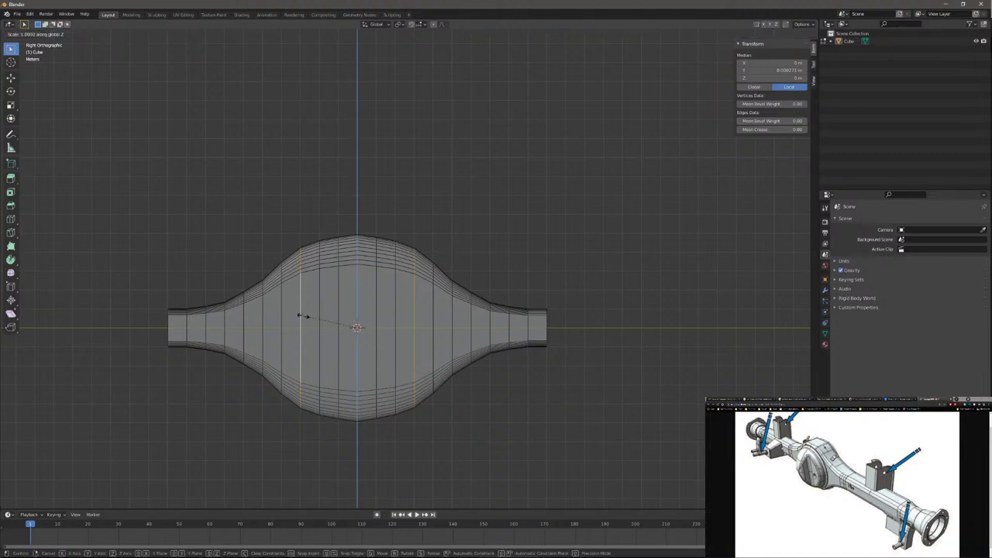
{"action": "left_click", "coordinate": [302, 316]}
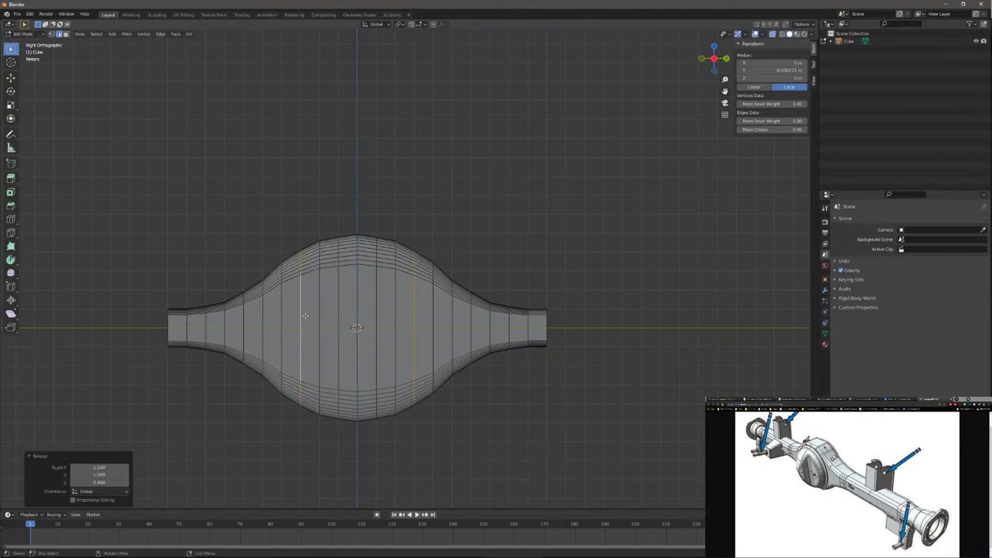
{"action": "left_click", "coordinate": [551, 423]}
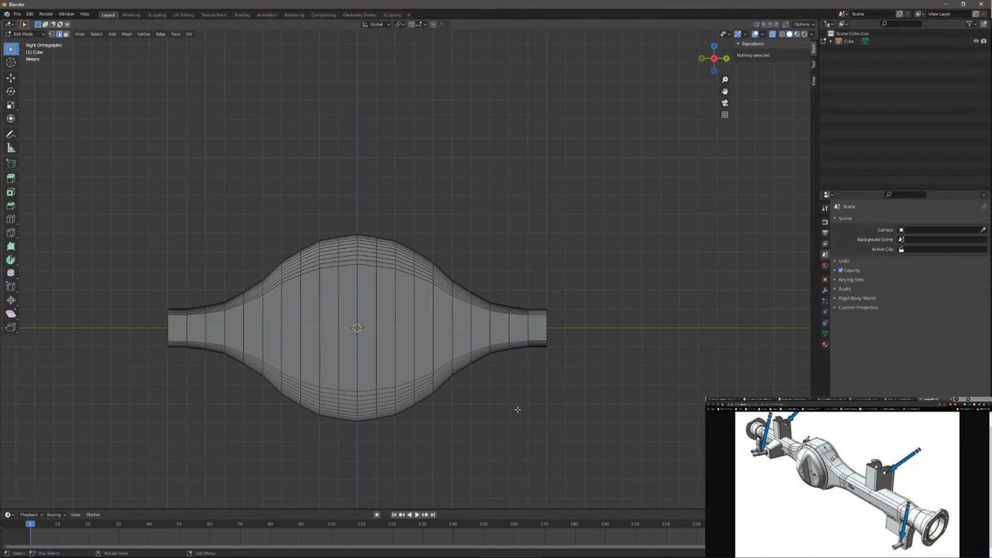
{"action": "middle_click_drag", "start_coordinate": [516, 408], "coordinate": [510, 359]}
{"action": "middle_click_drag", "start_coordinate": [335, 359], "coordinate": [372, 372]}
{"action": "key", "text": "super"}
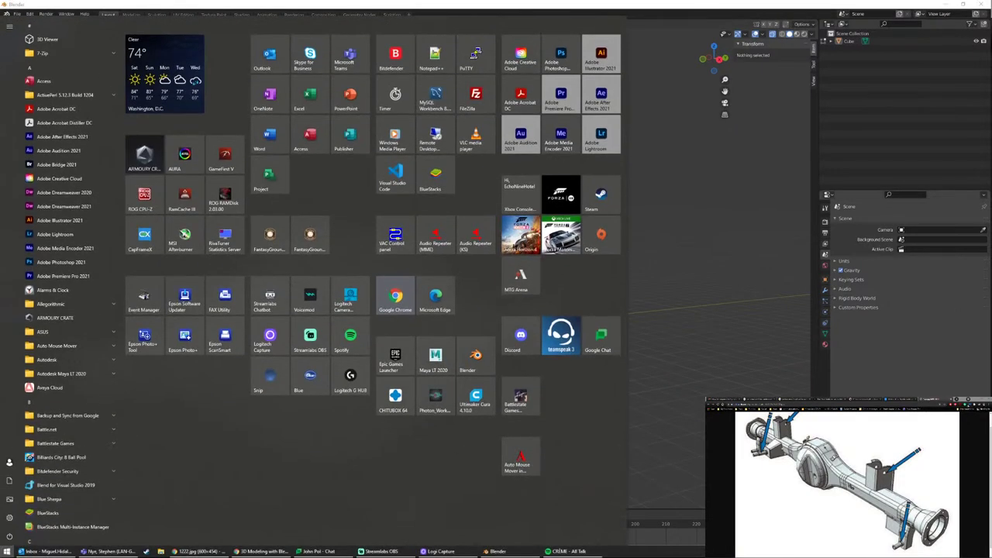
{"action": "key", "text": "super"}
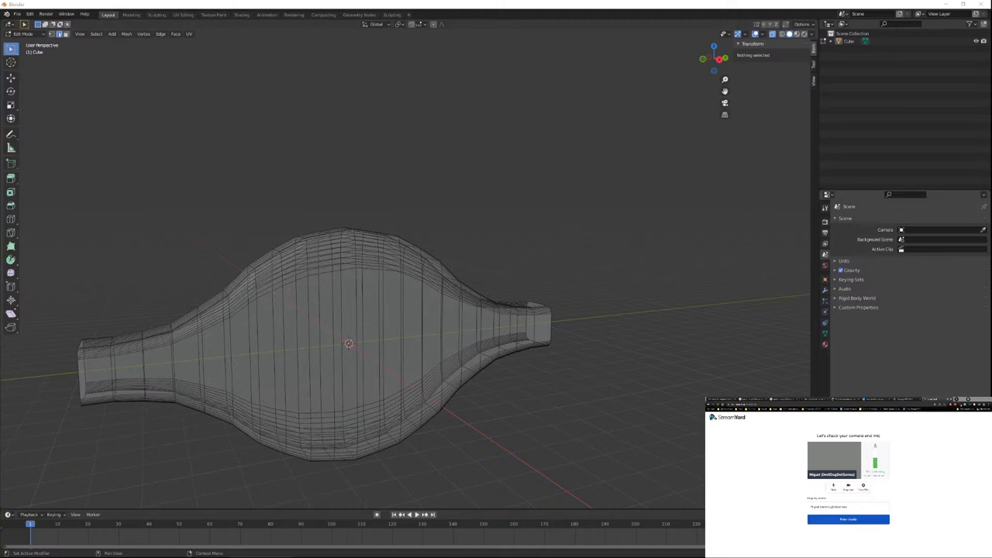
{"action": "key", "text": "super"}
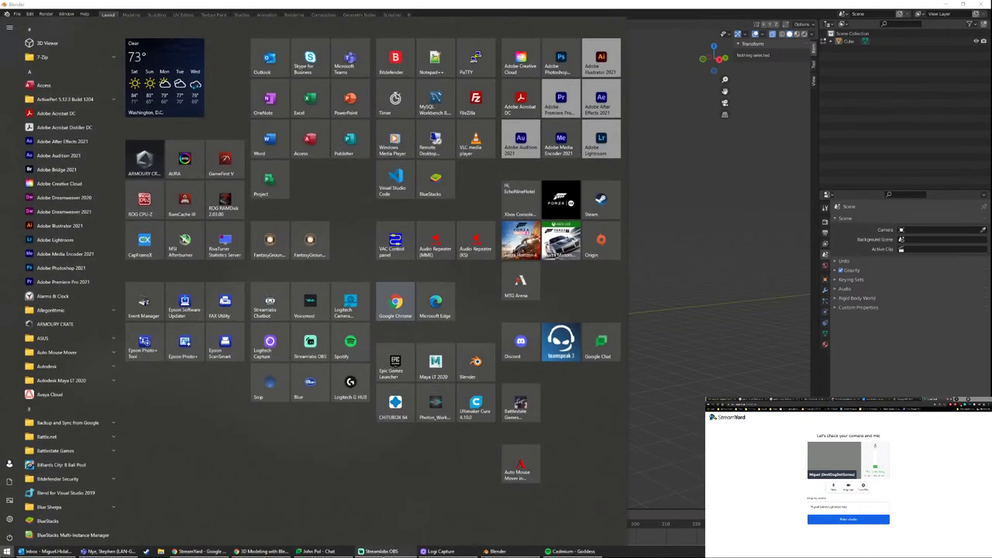
{"action": "mouse_move", "coordinate": [572, 551]}
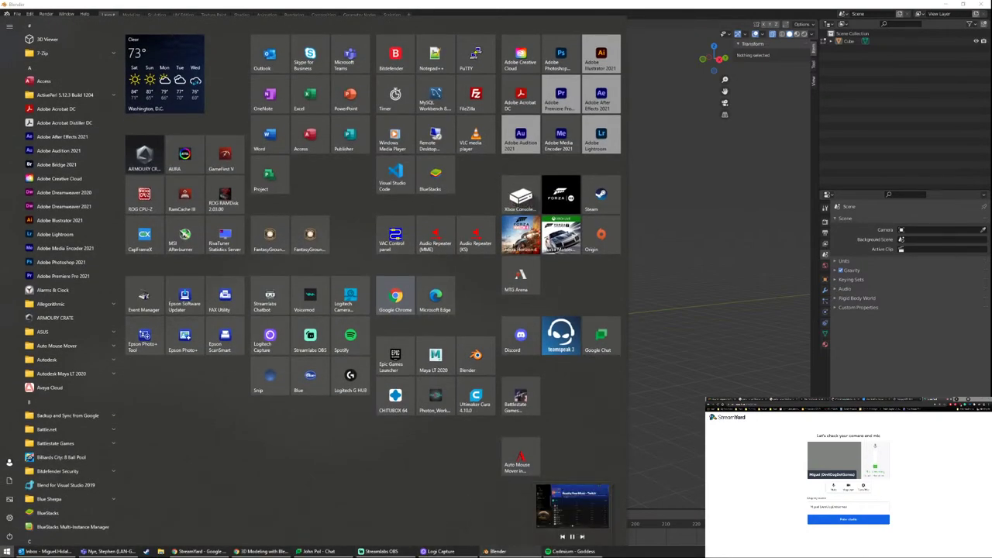
{"action": "left_click", "coordinate": [379, 551]}
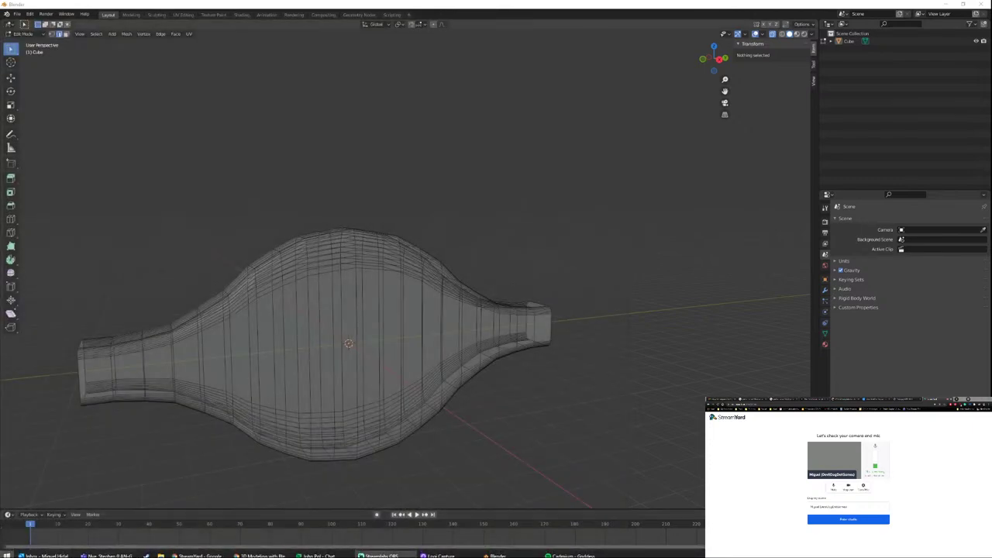